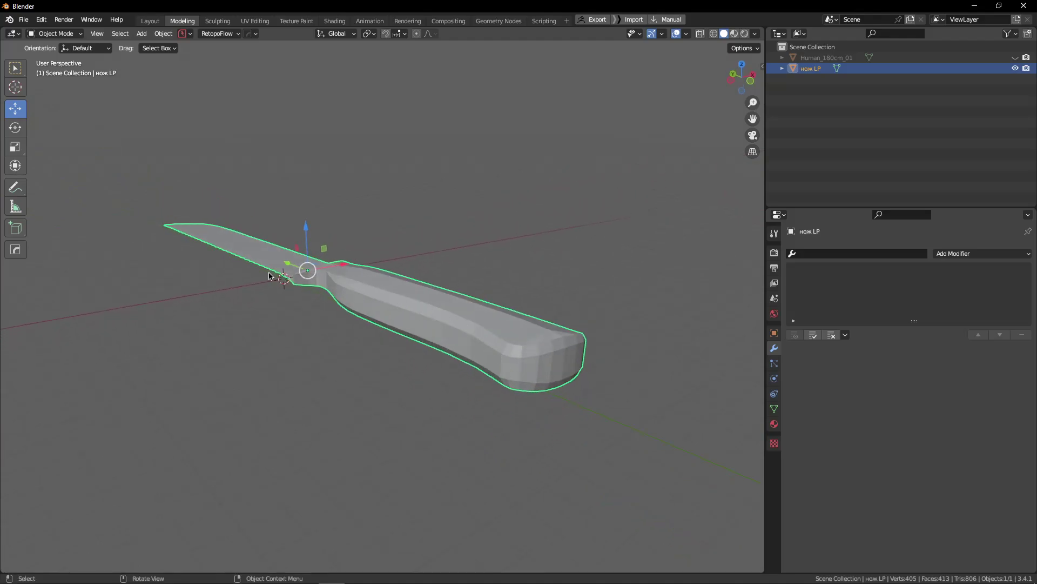
Step: Clear the custom split normals data from the knife mesh
middle_drag(269, 276, 513, 312)
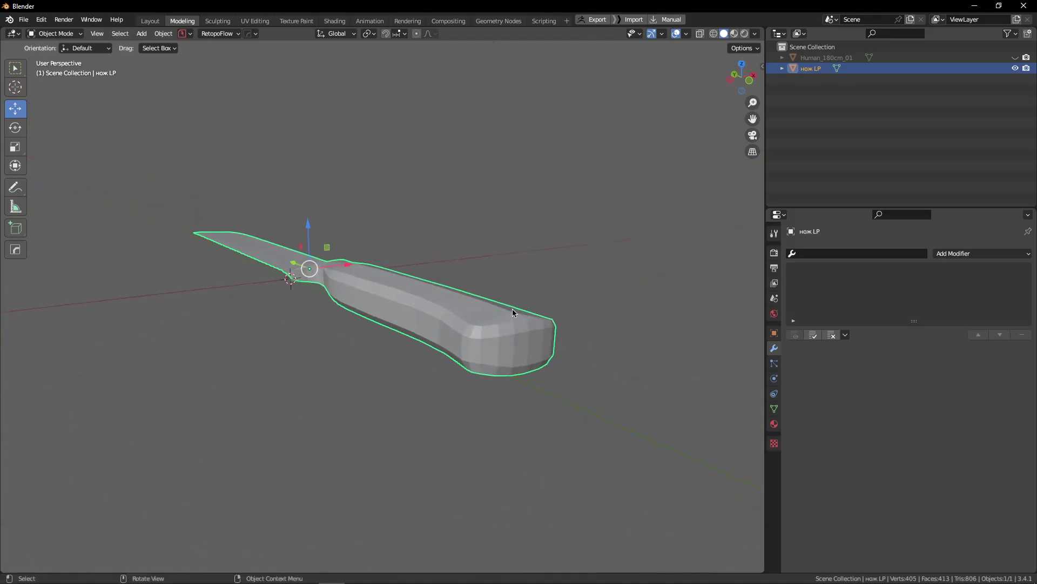
right_click(513, 313)
click(459, 375)
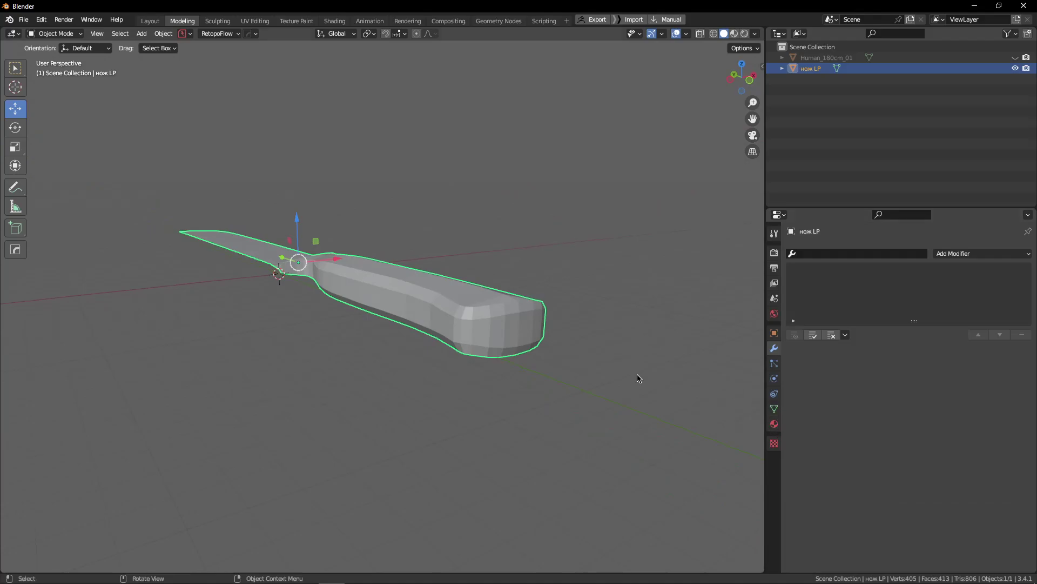
click(774, 409)
click(817, 537)
scroll(868, 481, down, 3)
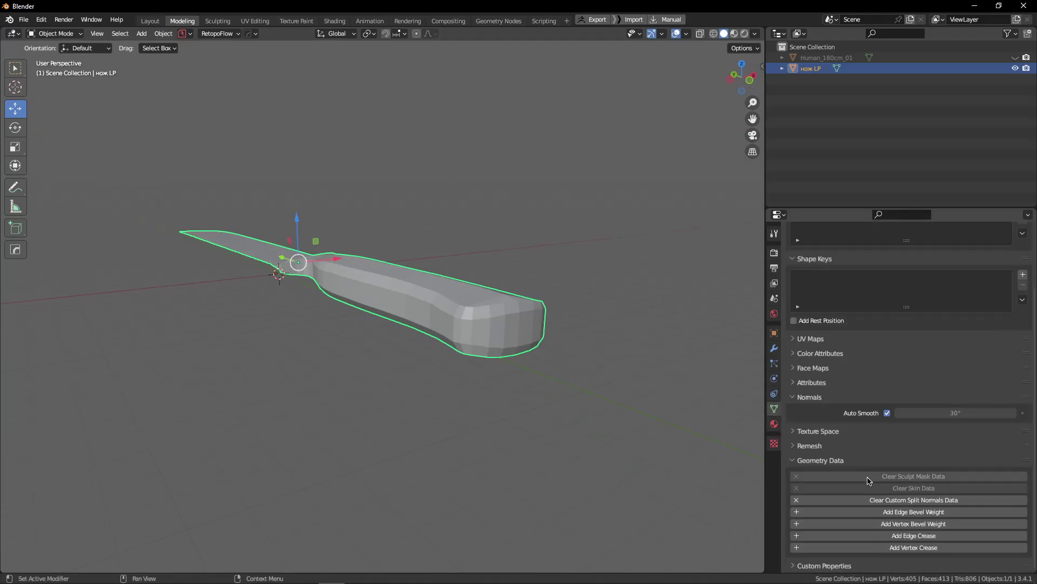
click(861, 501)
mouse_move(574, 339)
middle_down()
mouse_move(585, 360)
mouse_move(578, 343)
middle_up()
Step: Clear the sharp marks from all edges of the knife mesh
key(Tab)
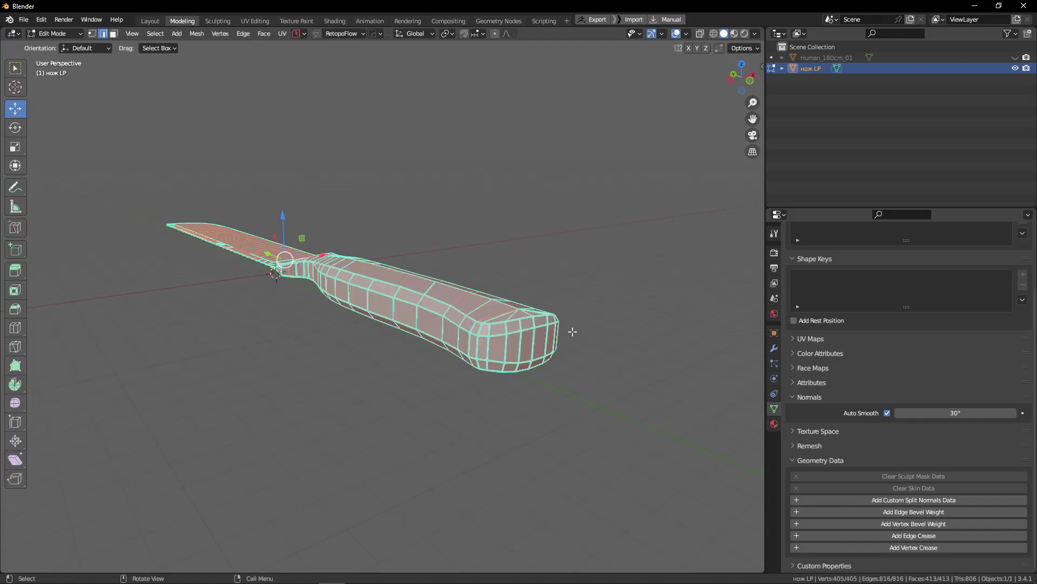
right_click(601, 328)
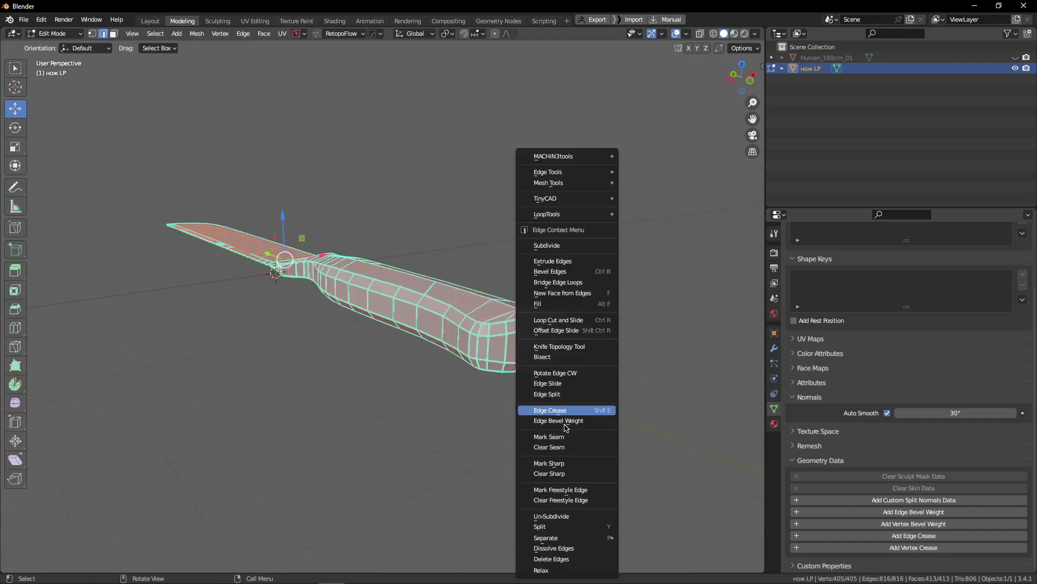
click(549, 473)
key(Tab)
Step: Set the knife mesh's Auto Smooth angle to 70°
middle_drag(595, 429, 634, 342)
text(70)
key(Return)
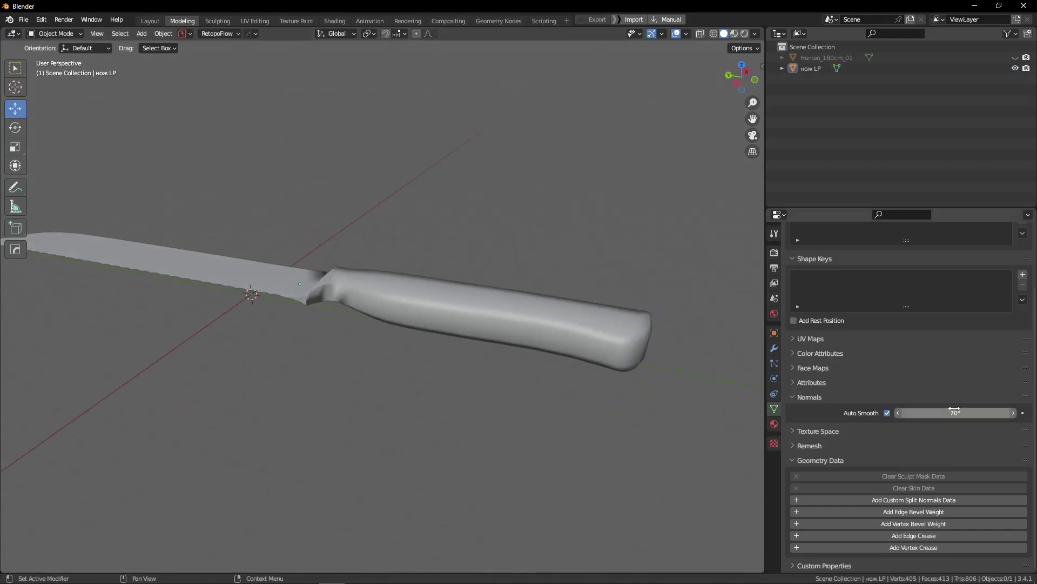
middle_drag(518, 292, 440, 293)
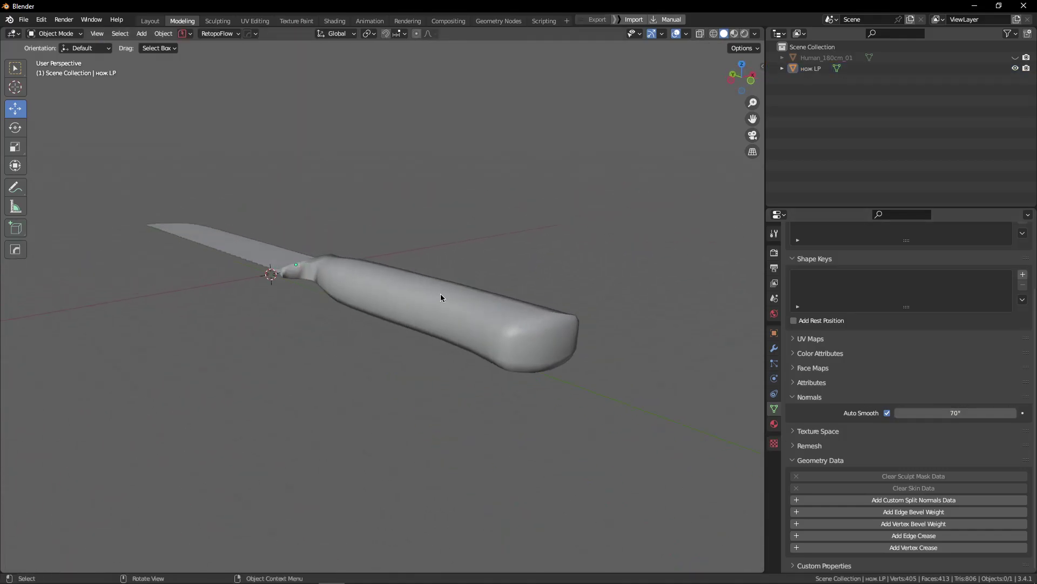
middle_drag(528, 328, 547, 373)
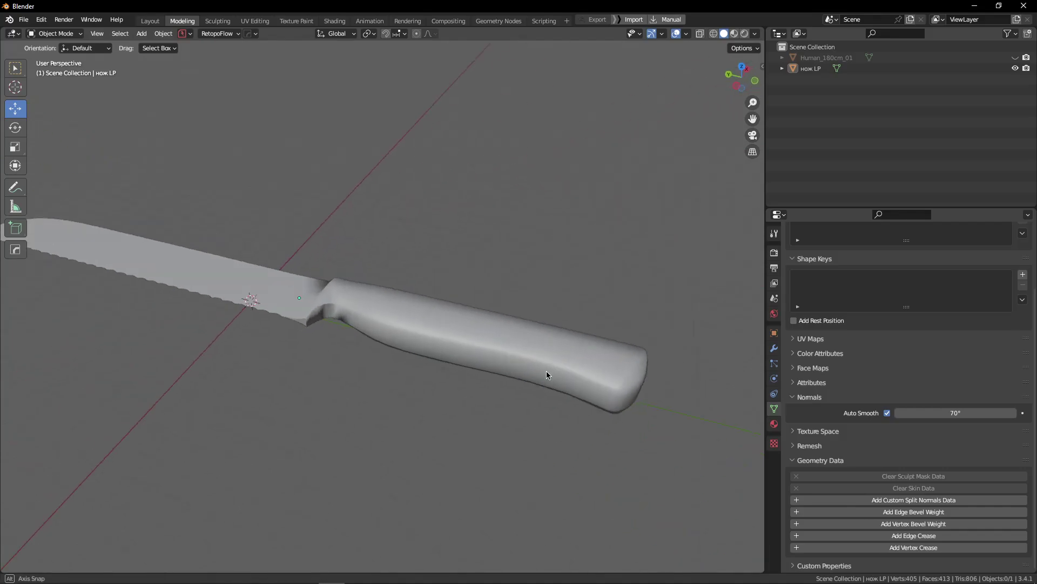
Step: Mark the edge path across the bolster, where the blade meets the handle, as sharp
click(546, 372)
key(Tab)
scroll(423, 262, up, 5)
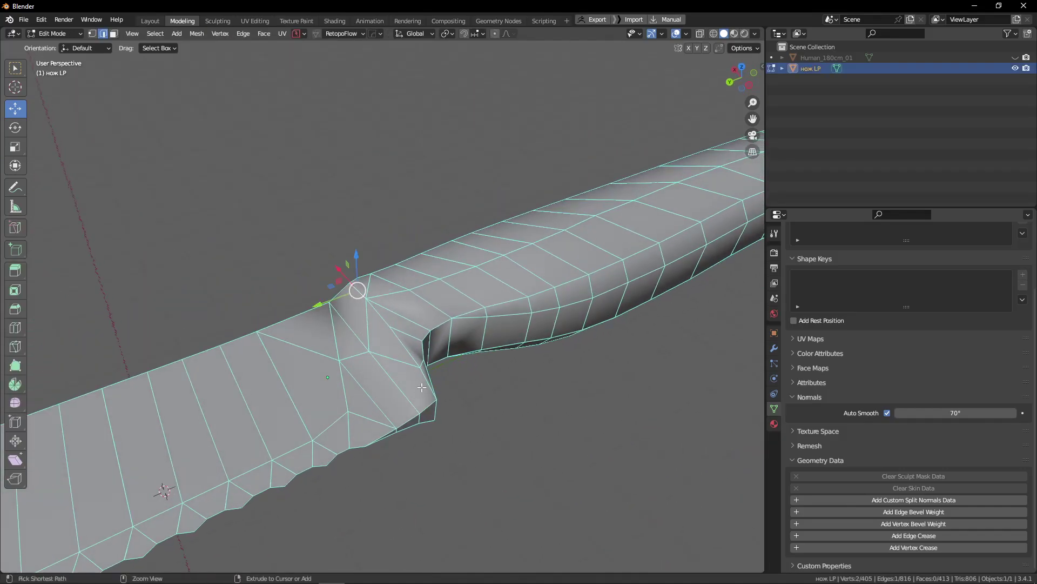
ctrl+click(421, 387)
right_click(489, 438)
click(465, 467)
key(Tab)
middle_drag(440, 270, 413, 269)
scroll(352, 318, down, 3)
scroll(303, 266, down, 6)
scroll(347, 270, up, 2)
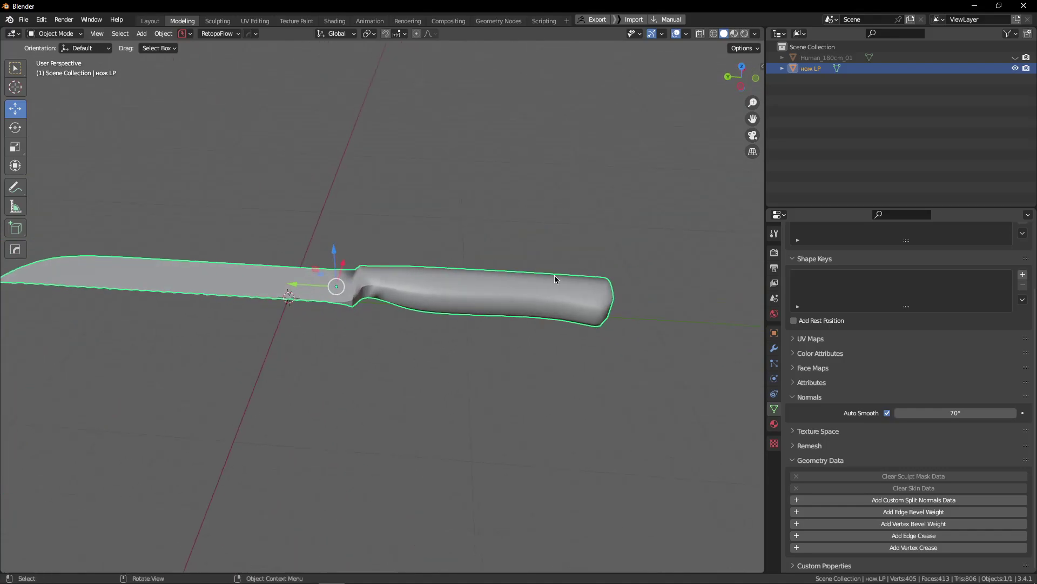
Step: Examine the handle's wireframe in Edit Mode, from the bolster transition along to the butt
key(Tab)
middle_drag(554, 274, 365, 300)
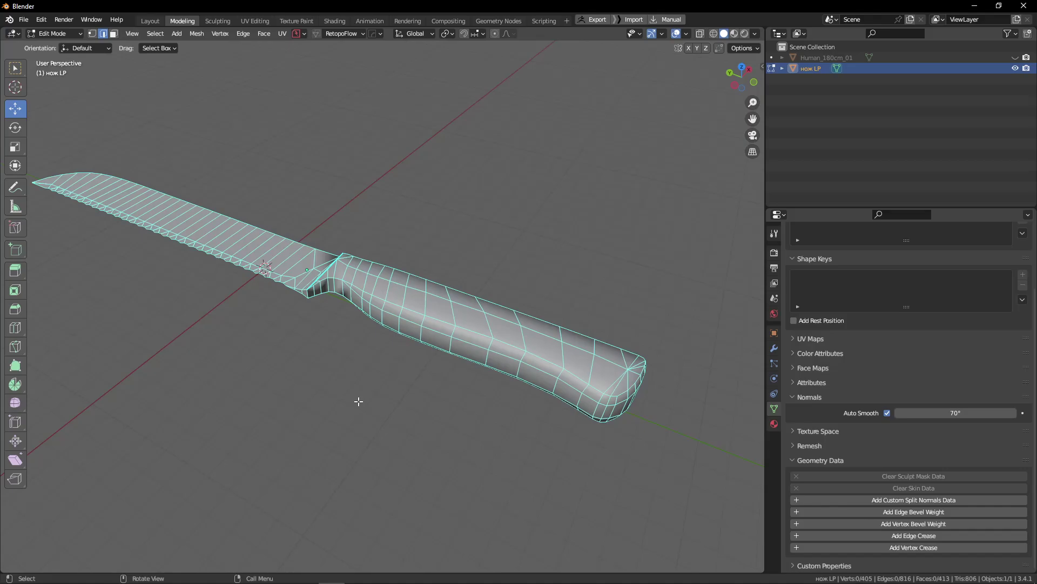
middle_drag(359, 401, 371, 354)
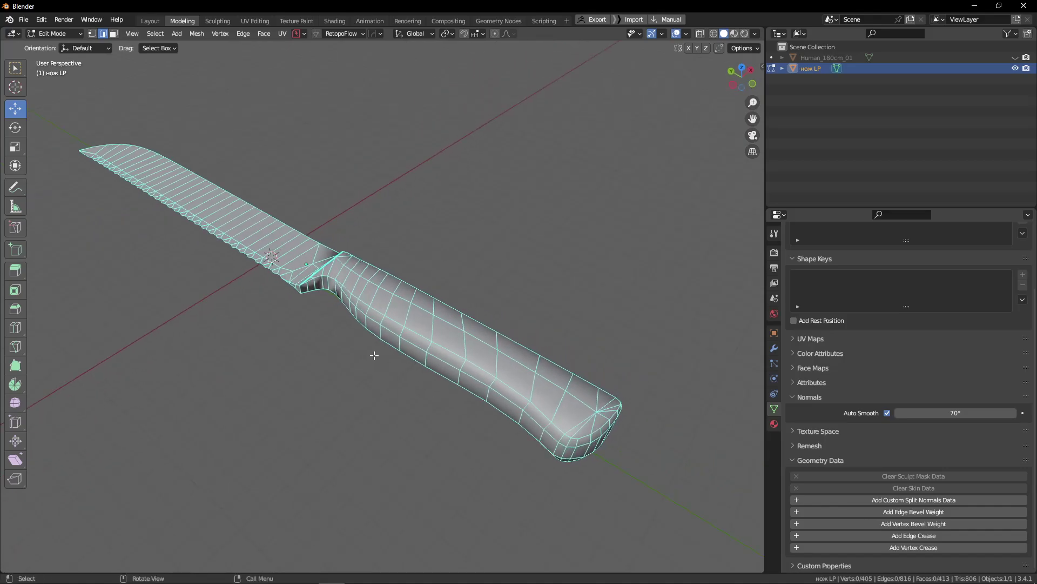
scroll(433, 329, up, 4)
scroll(511, 391, down, 4)
middle_drag(510, 391, 581, 471)
scroll(443, 343, up, 4)
scroll(321, 291, up, 3)
scroll(321, 291, down, 1)
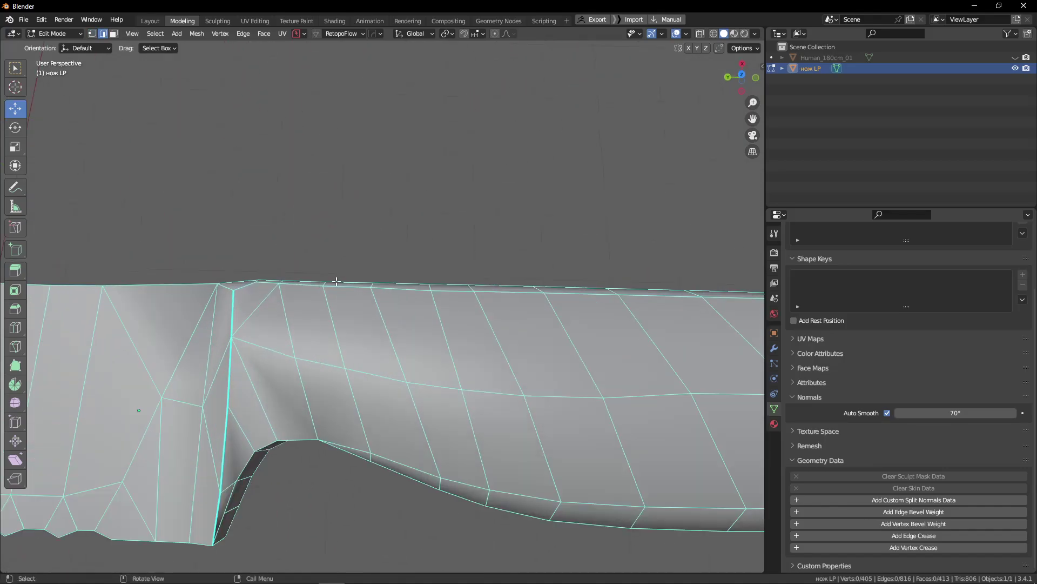
shift+middle_drag(337, 282, 359, 294)
scroll(359, 294, down, 3)
shift+middle_drag(309, 248, 196, 241)
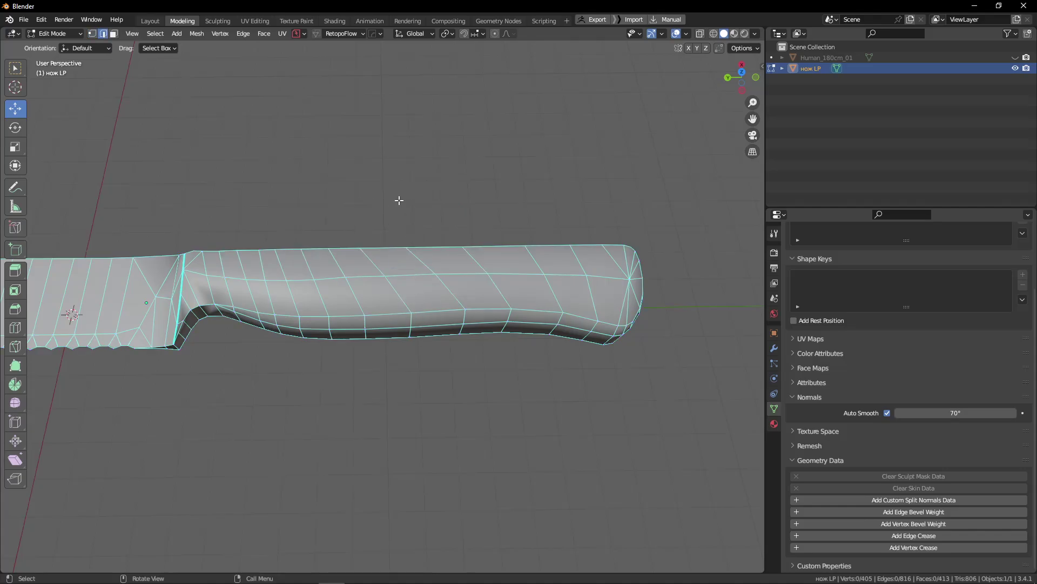
Step: Compare the spacing of the handle's edge loops with its silhouette from both flat sides and edge-on
middle_drag(420, 270, 374, 263)
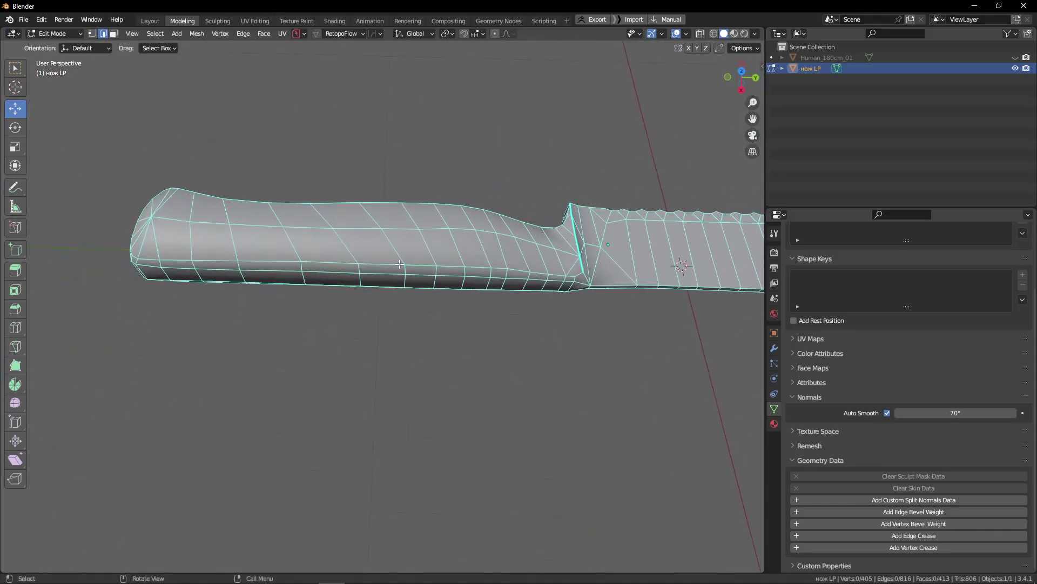
scroll(502, 259, up, 2)
alt+drag(503, 259, 0, 283)
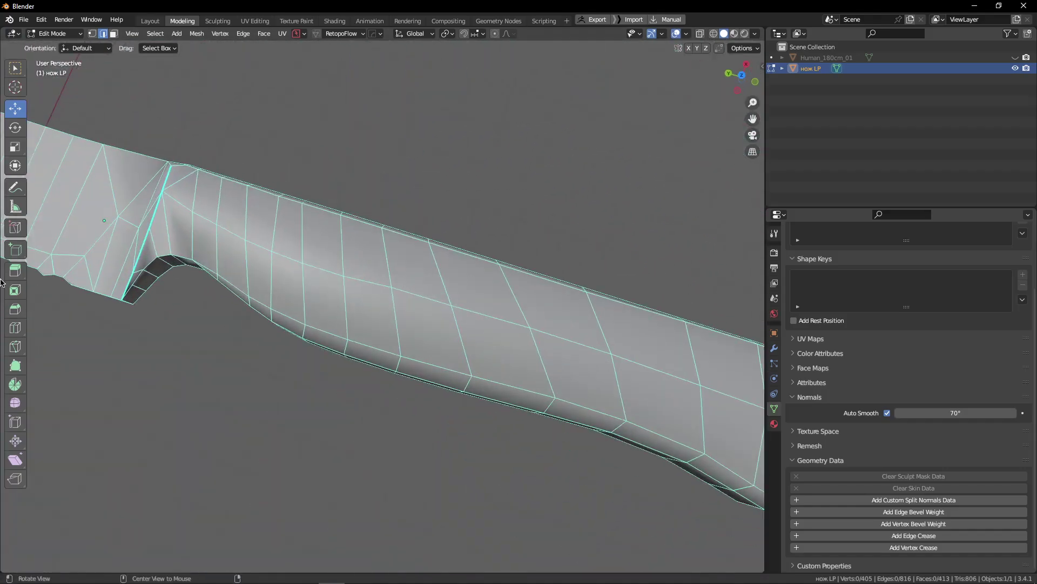
alt+drag(244, 275, 326, 273)
scroll(326, 274, down, 4)
alt+drag(342, 309, 93, 182)
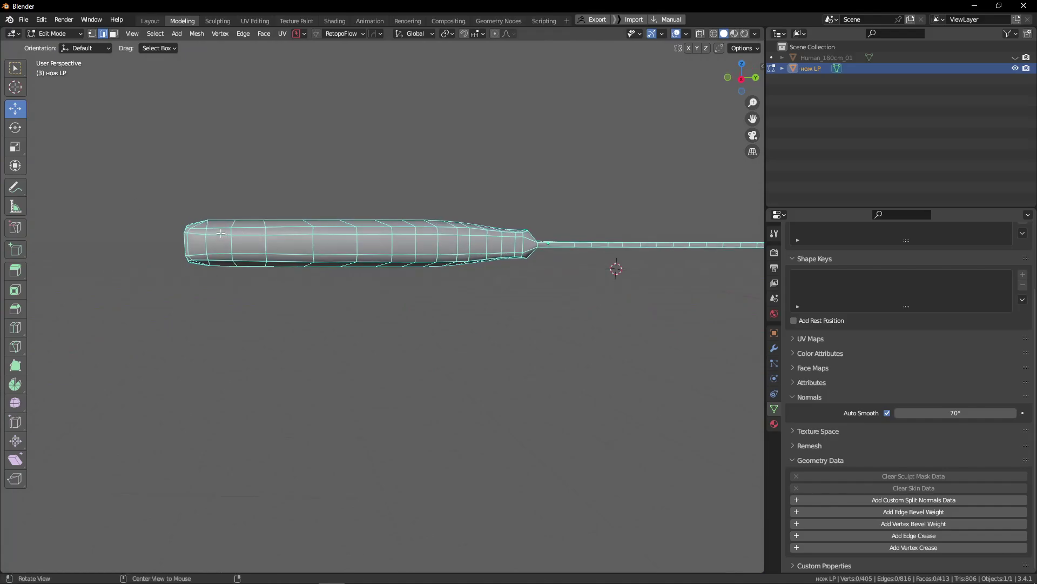
alt+drag(223, 226, 481, 263)
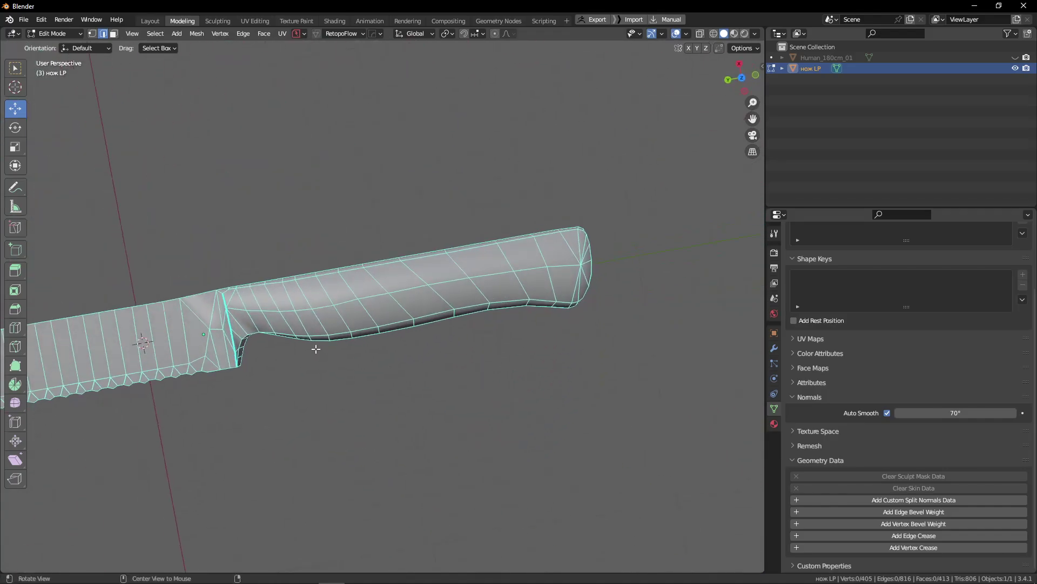
alt+drag(317, 349, 339, 238)
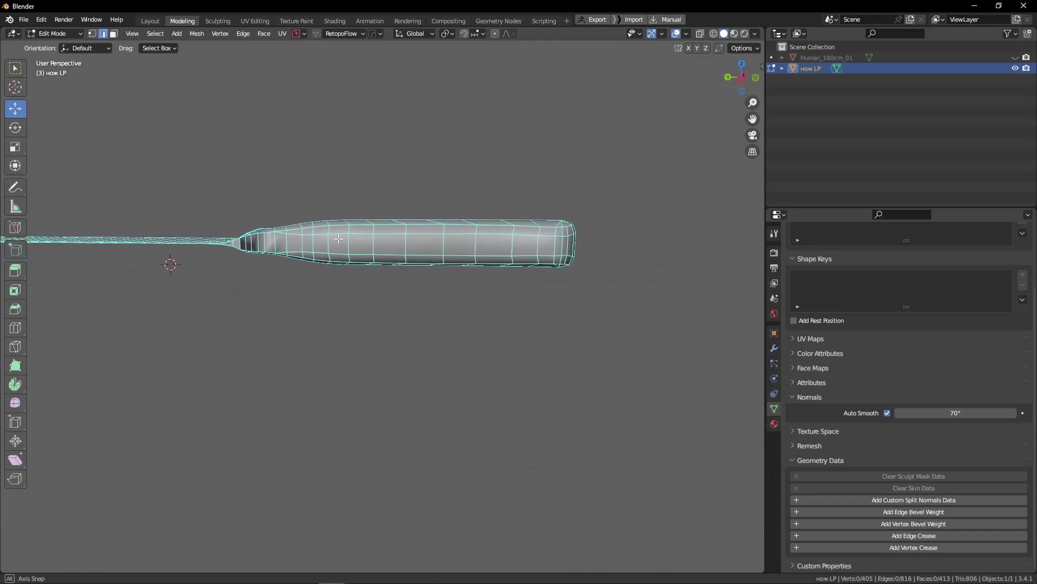
alt+drag(435, 221, 448, 220)
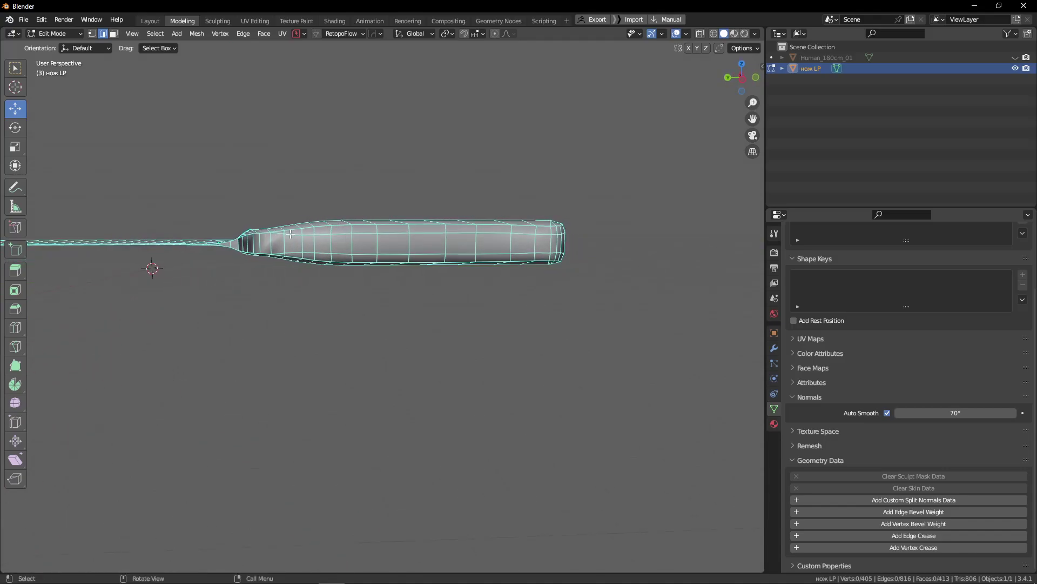
scroll(290, 234, up, 1)
Step: Box-select the tapering front and straight rear of the handle in edge-on view to compare their curvature
drag(372, 283, 373, 286)
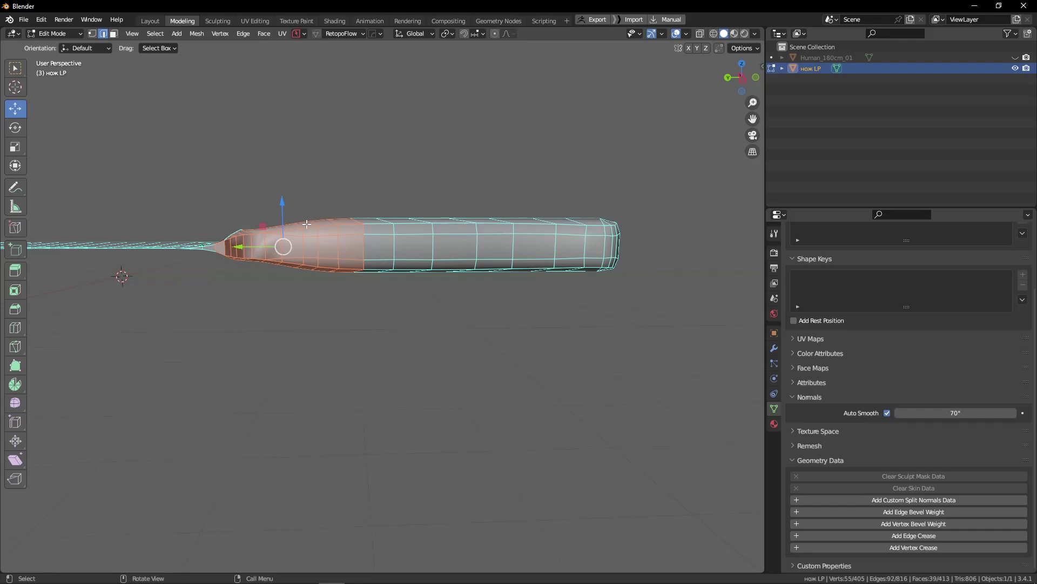
drag(379, 191, 666, 317)
click(632, 212)
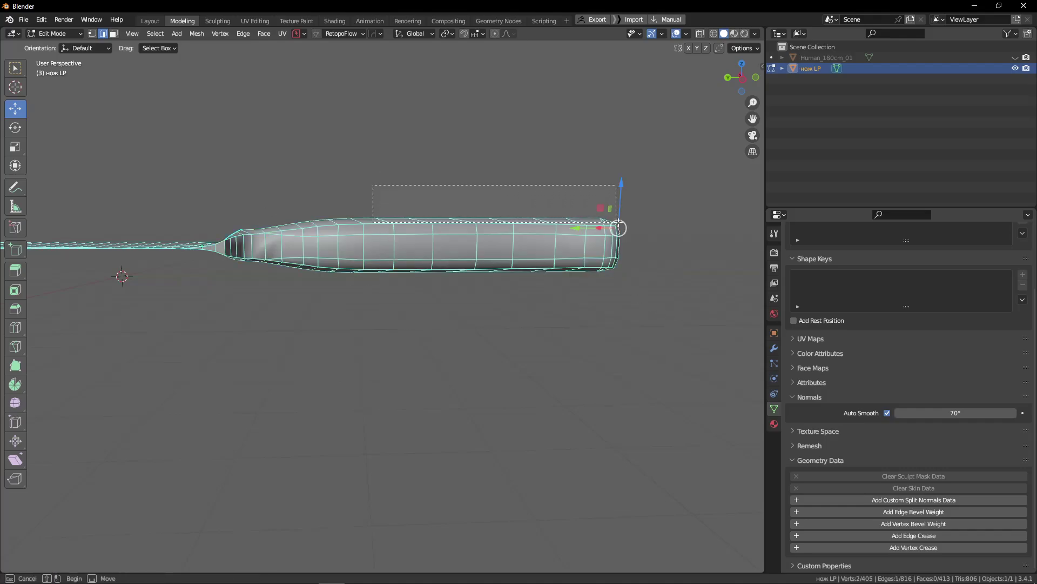
alt+drag(493, 269, 537, 262)
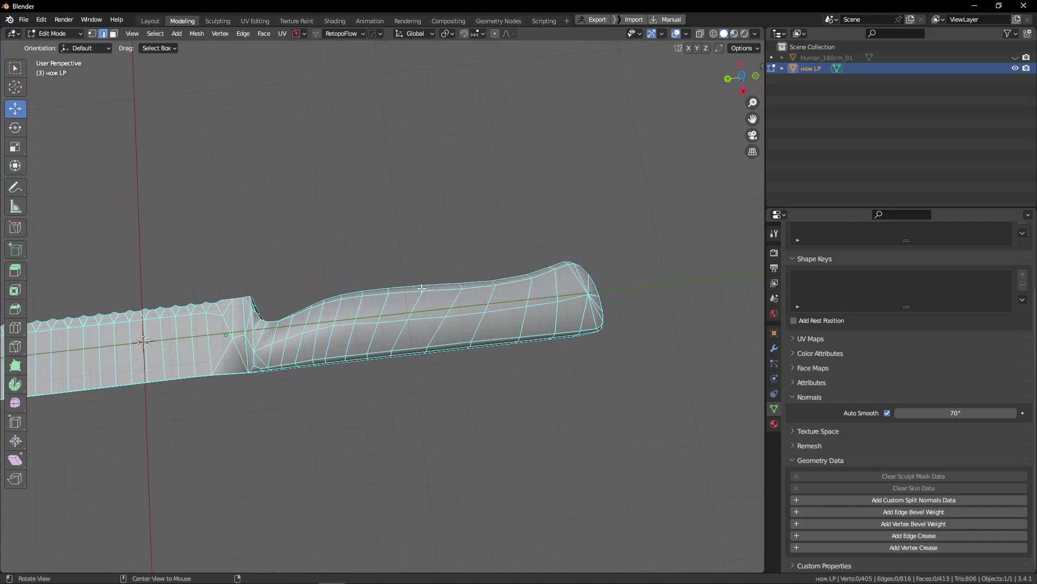
alt+drag(421, 288, 421, 350)
Step: Select the vertices along the handle's spine in vertex mode, using X-ray for its straight run, to check their density
key(1)
key(alt+z)
drag(598, 287, 599, 287)
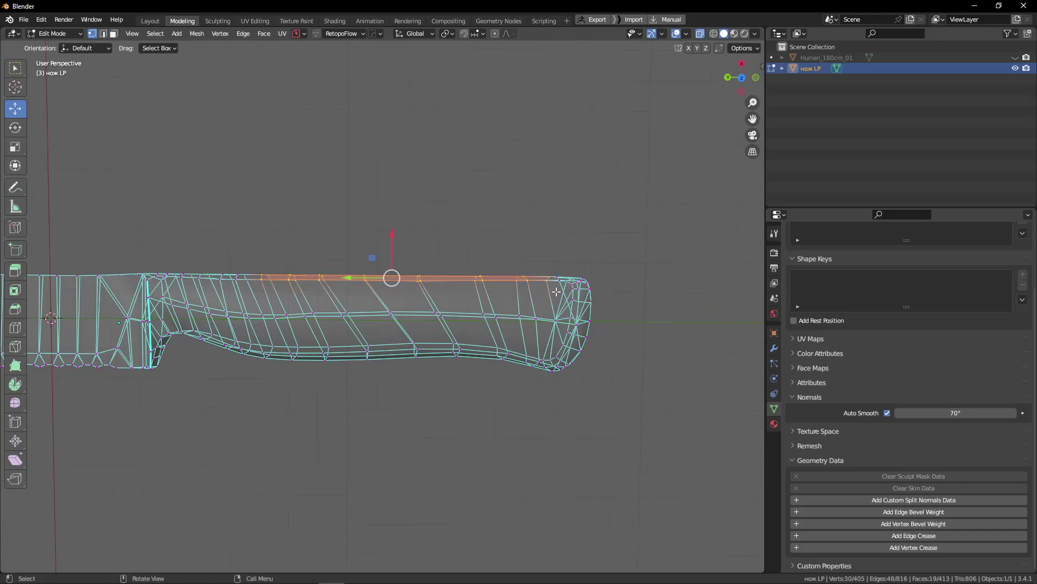
key(alt+z)
shift+middle_drag(376, 290, 423, 292)
key(Tab)
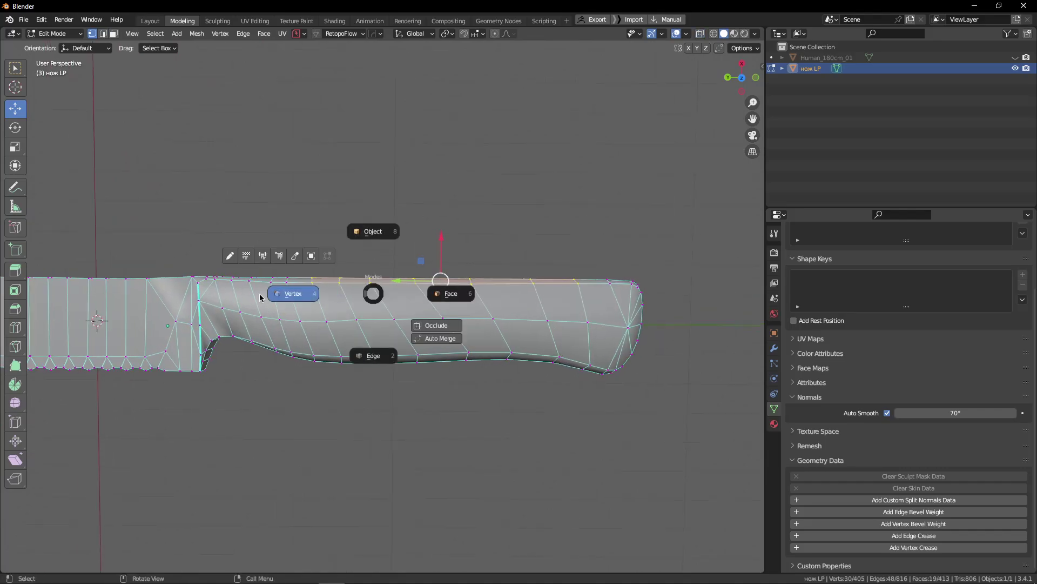
click(260, 296)
scroll(218, 284, up, 4)
drag(182, 255, 352, 297)
click(386, 224)
key(Tab)
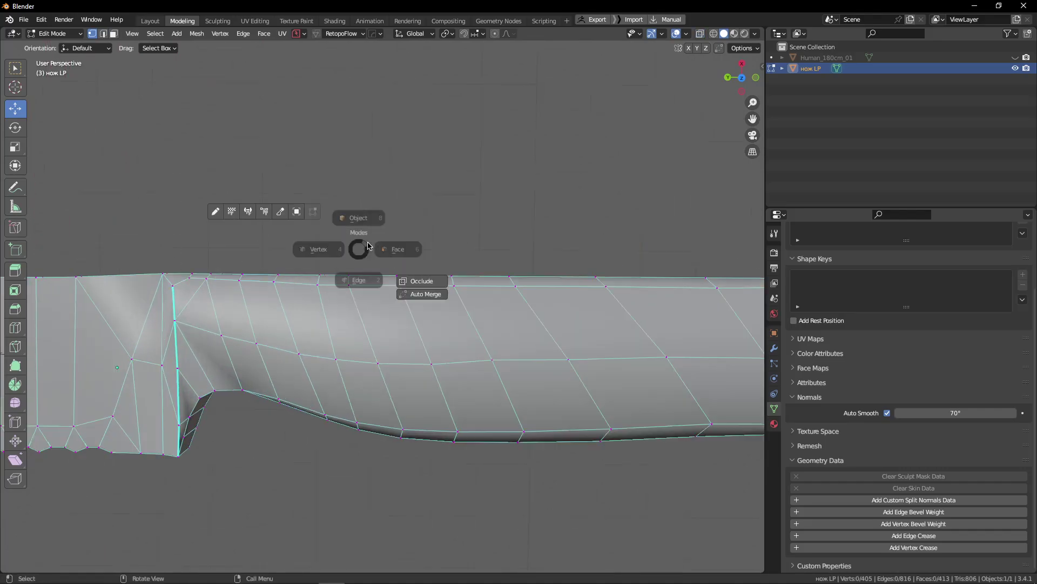
click(319, 248)
Step: Select the matching three-edge runs along the rear of the handle's spine in edge mode and merge each into one vertex
scroll(400, 281, down, 3)
shift+middle_drag(432, 291, 264, 292)
scroll(458, 319, up, 1)
middle_drag(441, 321, 296, 290)
key(Tab)
click(365, 338)
scroll(335, 286, up, 2)
click(297, 291)
ctrl+click(464, 264)
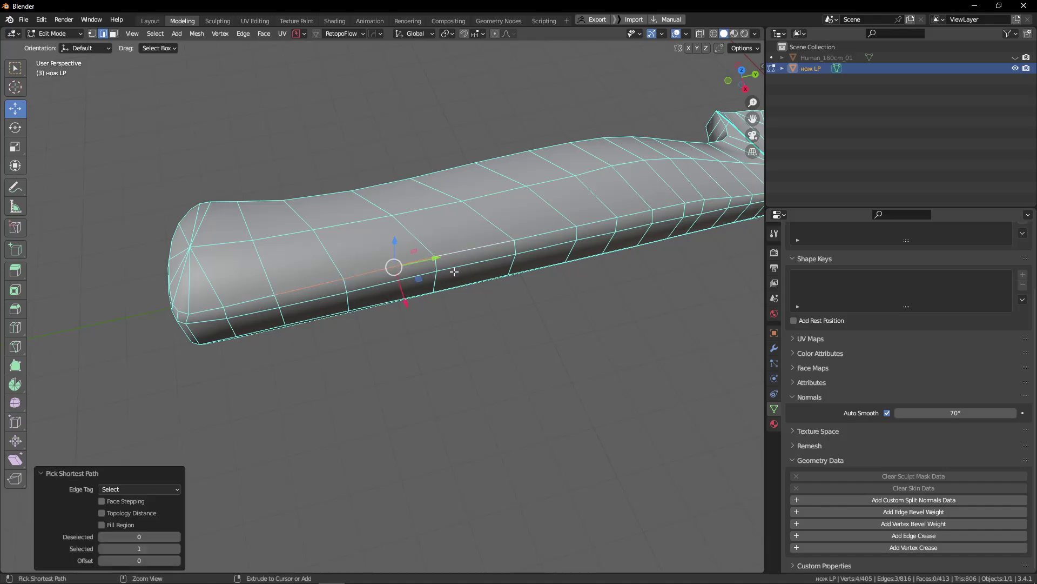
middle_drag(452, 268, 275, 194)
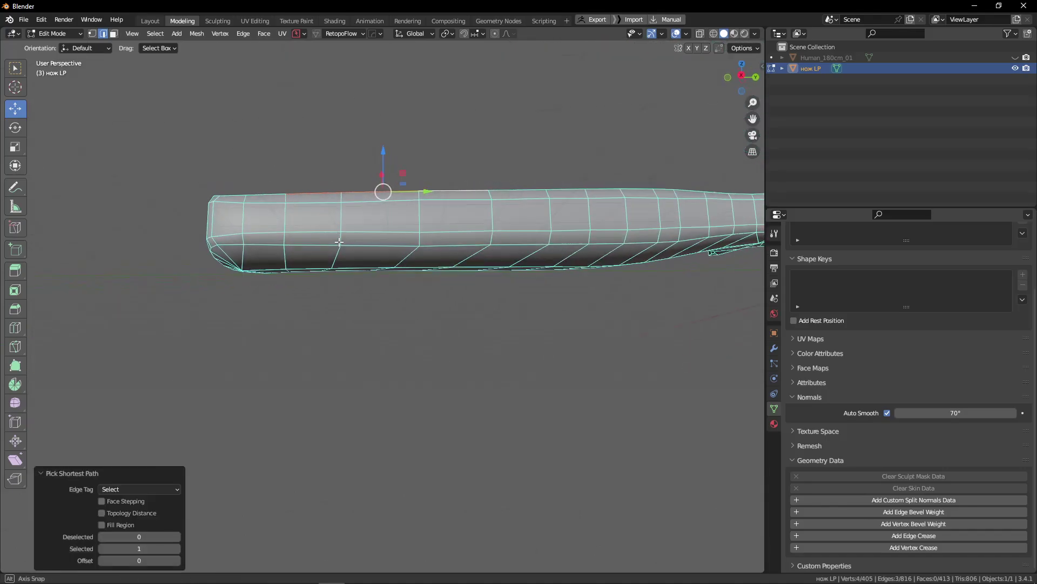
middle_drag(339, 242, 321, 228)
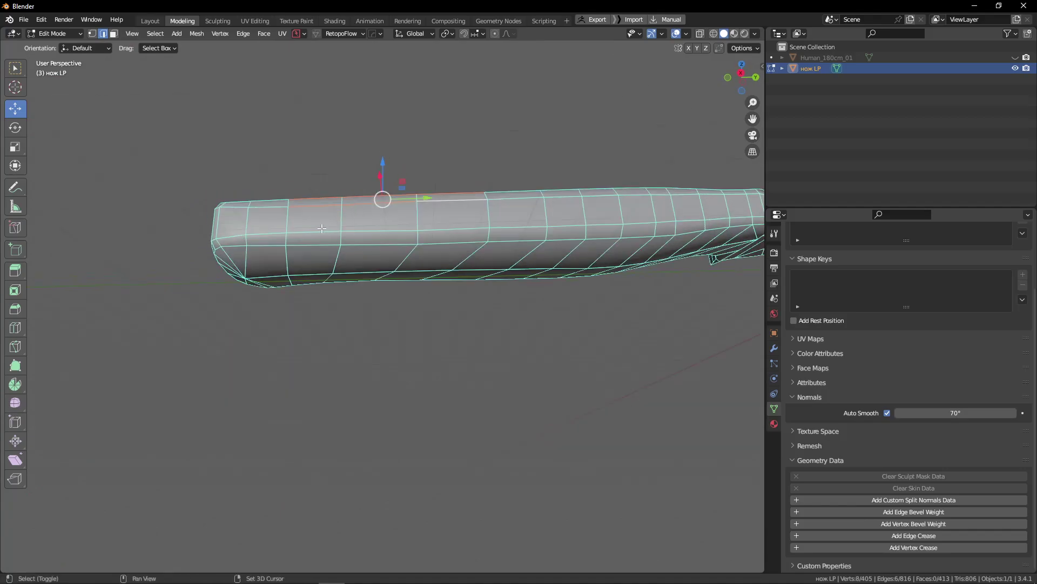
shift+click(452, 230)
key(m)
click(452, 233)
Step: Examine the reduced handle topology from several angles, including the edge fan around the butt
alt+drag(451, 238, 660, 324)
alt+drag(376, 270, 365, 213)
scroll(334, 241, down, 2)
scroll(337, 241, up, 1)
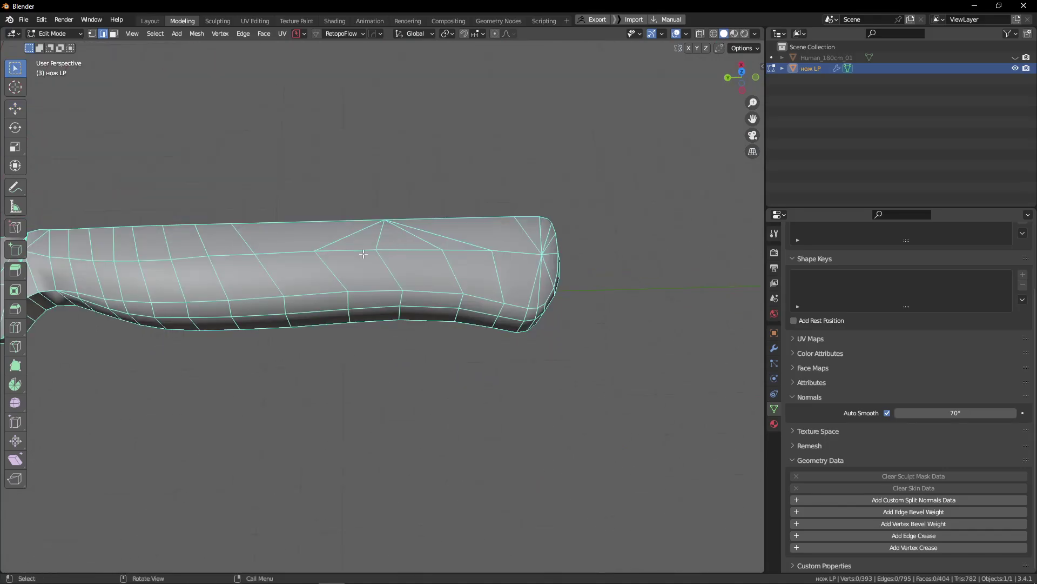
alt+drag(429, 273, 446, 296)
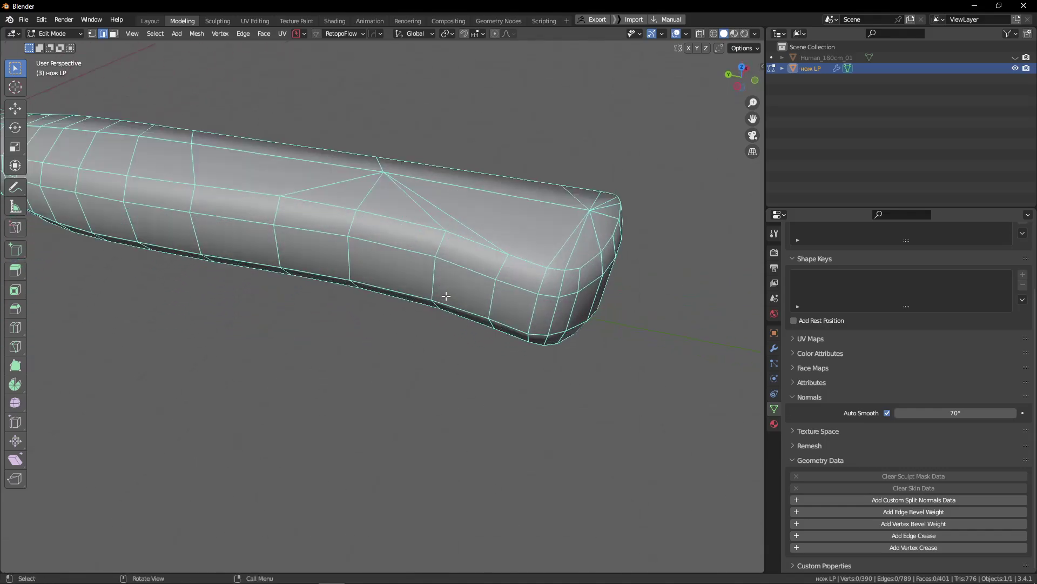
key(1)
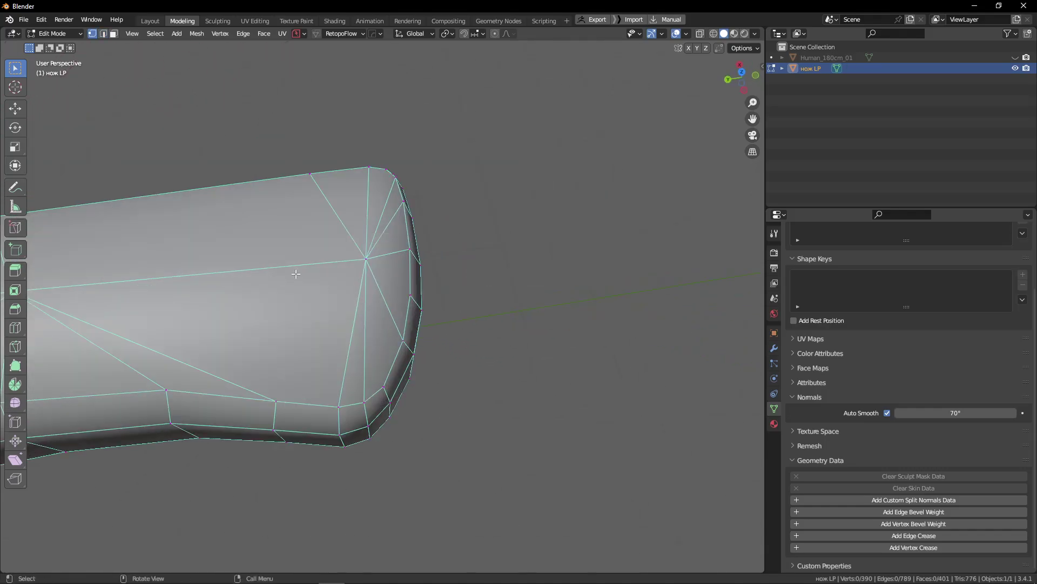
middle_drag(294, 274, 435, 227)
scroll(440, 259, down, 3)
middle_drag(444, 283, 423, 284)
click(427, 182)
scroll(423, 179, up, 3)
Step: Check the whole knife's smooth shading in Object Mode, and inspect the butt's silhouette edge-on in both shaded and edit views
key(Tab)
scroll(470, 153, down, 4)
click(502, 232)
scroll(502, 232, down, 3)
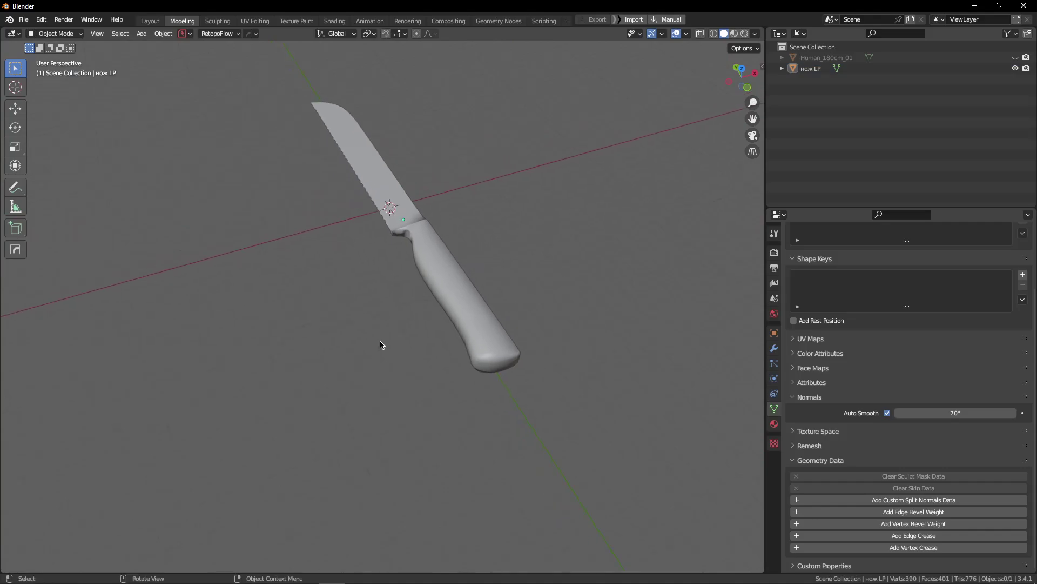
middle_drag(381, 344, 285, 239)
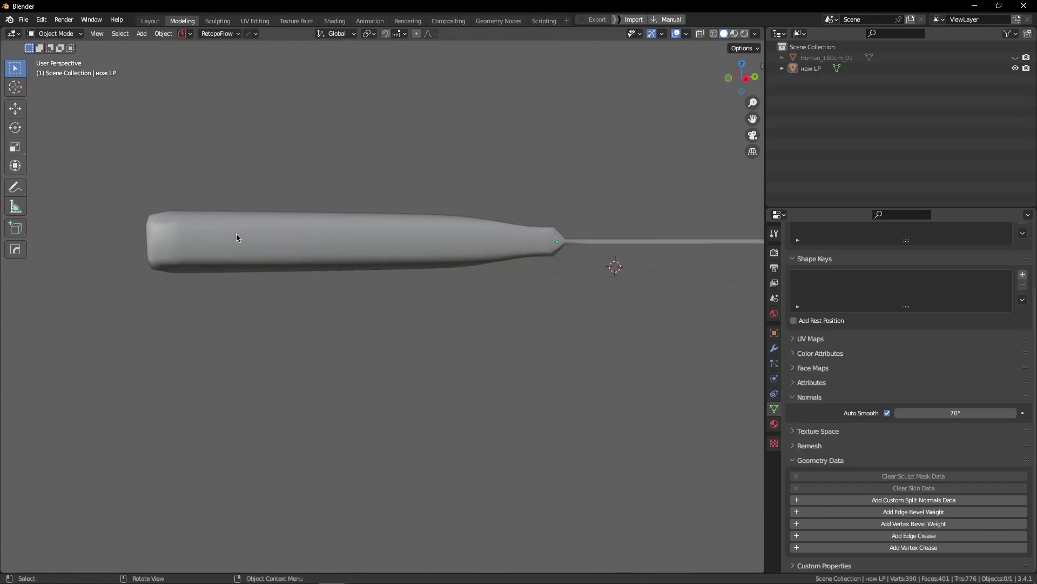
scroll(202, 218, up, 6)
key(Tab)
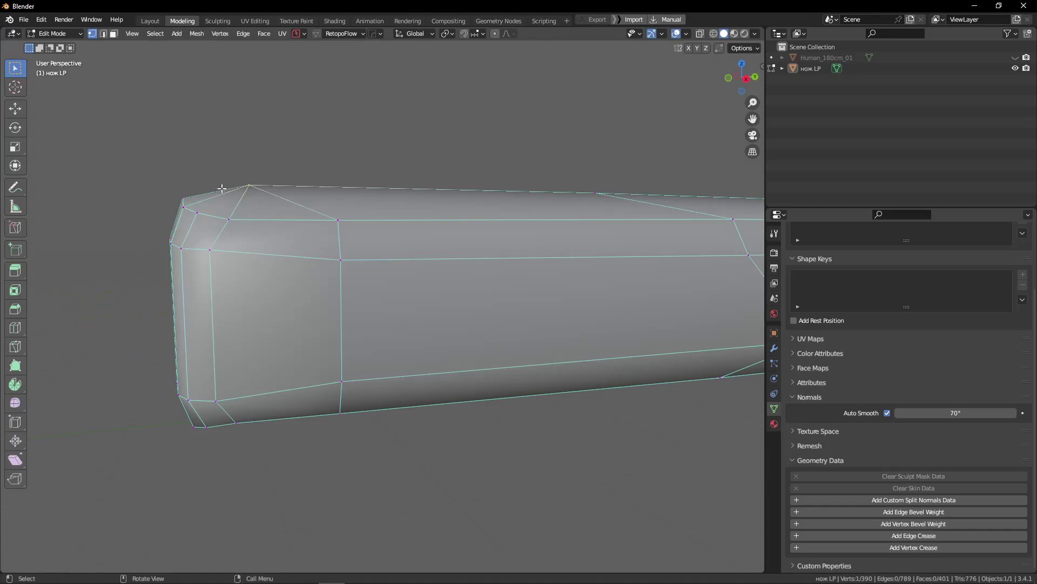
Step: Slide the fan's centre vertex on the handle's spine away from the butt by a factor of about 0.089
shift+middle_drag(221, 188, 191, 210)
key(shift+v)
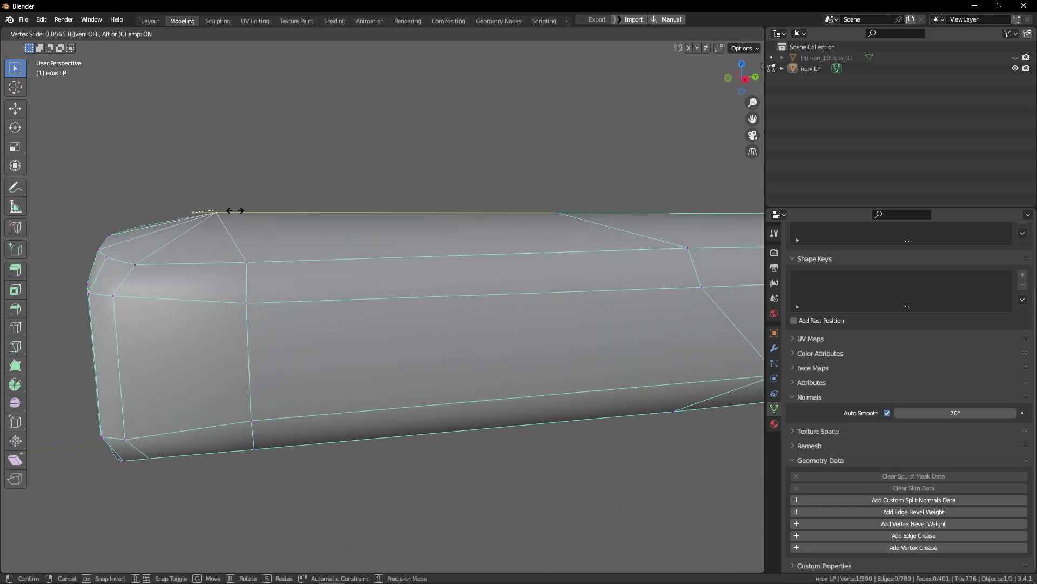
click(246, 210)
shift+middle_drag(246, 210, 335, 212)
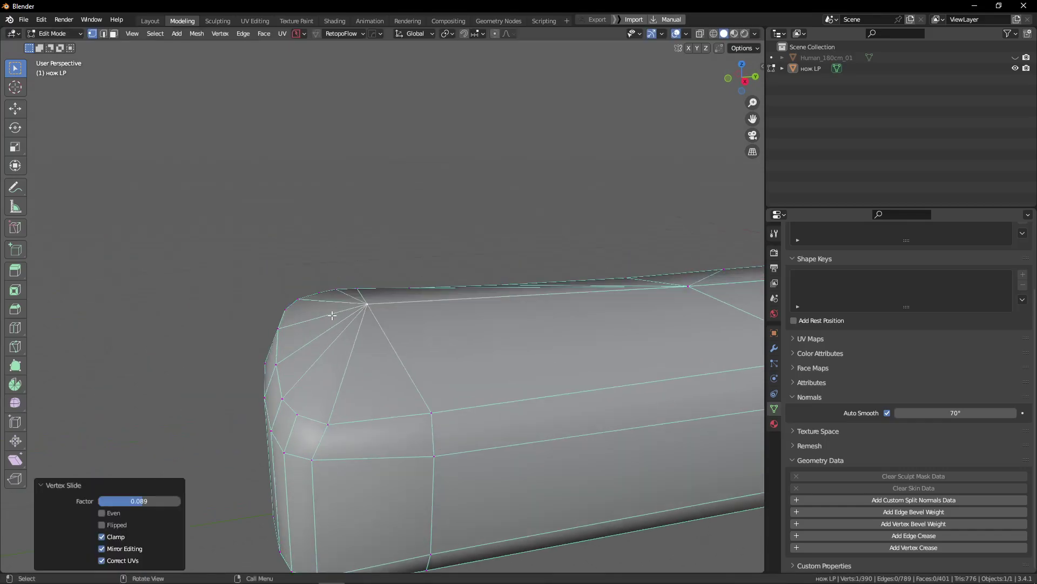
Step: Cut an extra edge run across the edge fan at the butt and collapse it into a single vertex
click(335, 294)
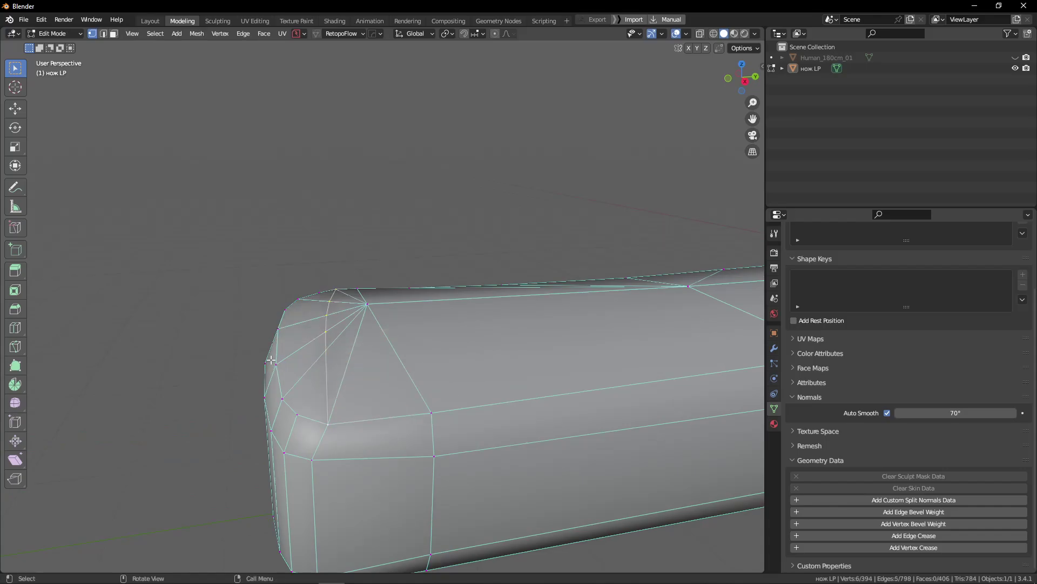
middle_drag(270, 360, 560, 397)
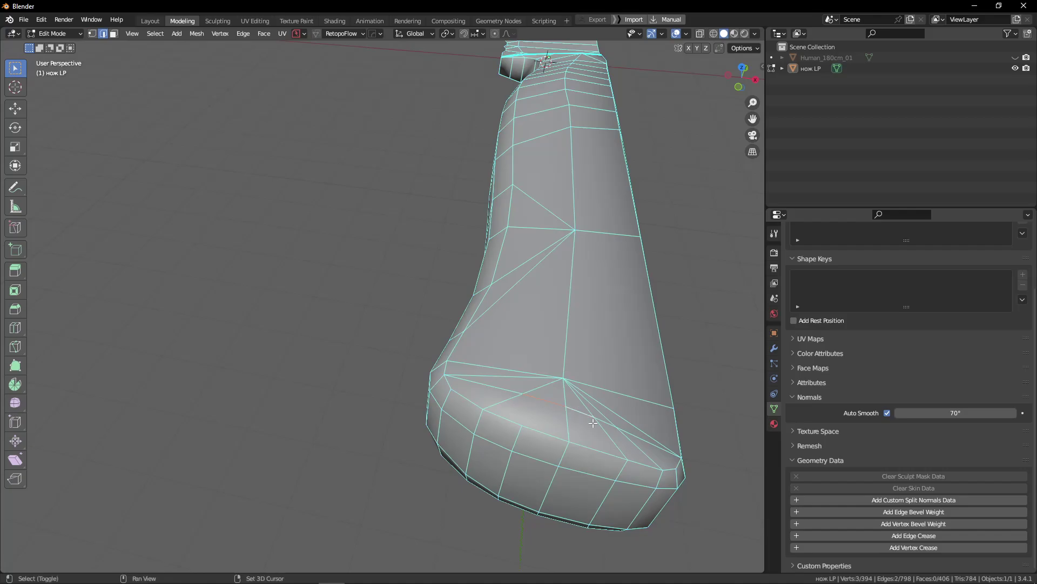
key(ctrl+z)
middle_drag(581, 433, 556, 422)
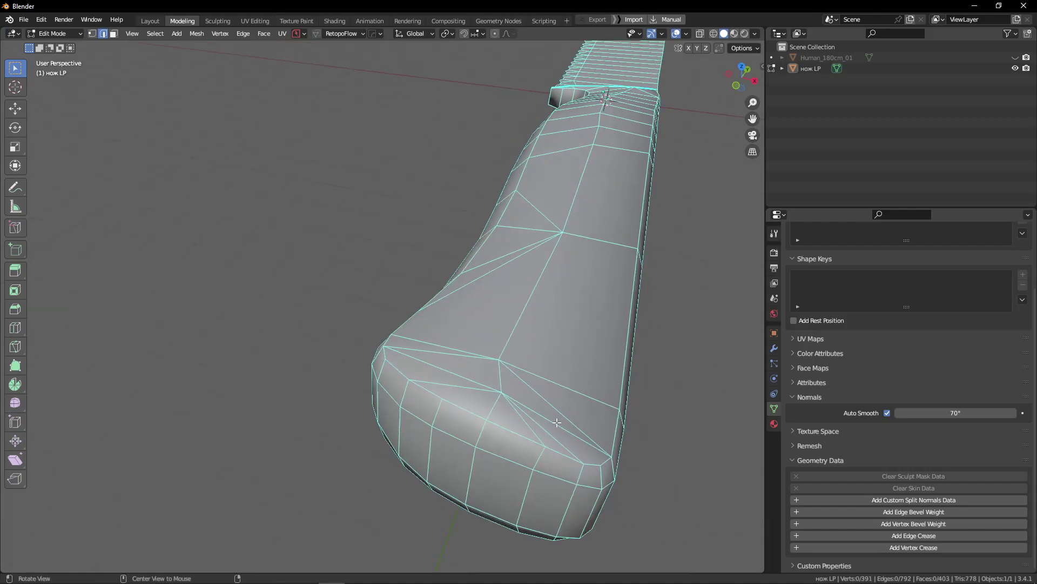
scroll(503, 399, up, 5)
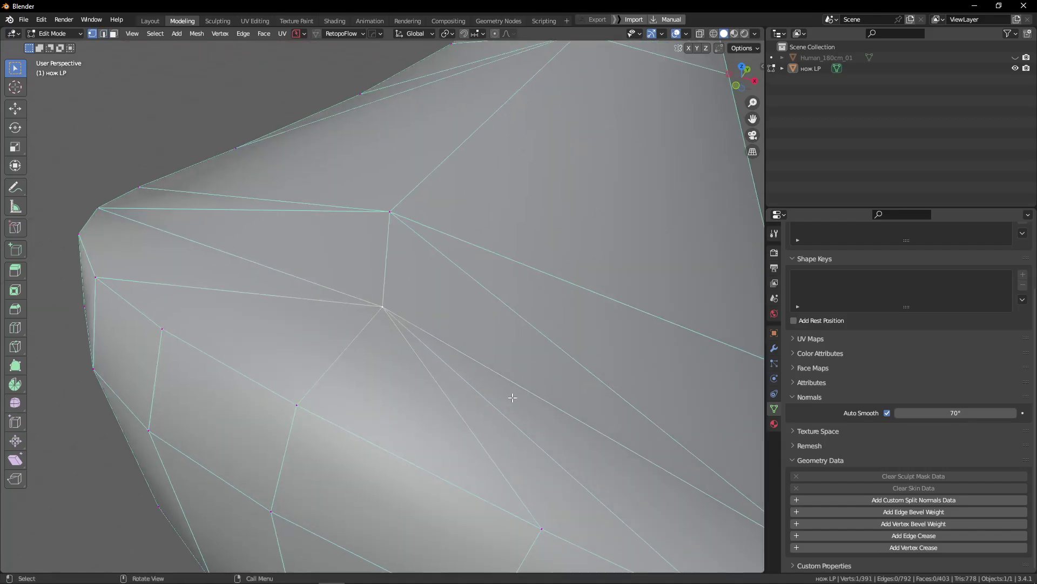
Step: Switch to the Move tool and shift the new vertex along X towards the handle's centre line
middle_drag(510, 396, 468, 331)
key(shift+space)
key(space)
key(shift+space)
click(425, 346)
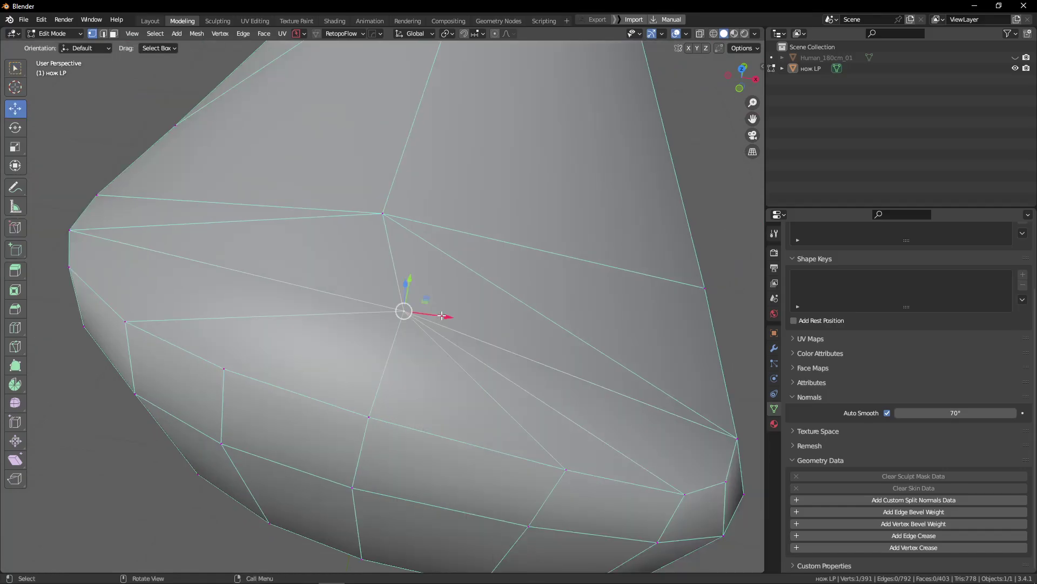
drag(448, 316, 413, 312)
middle_drag(413, 312, 360, 271)
drag(359, 271, 346, 252)
Step: Check the butt's shading in Object Mode and move the new vertex about -0.177 cm along Y towards the butt's end
scroll(347, 253, down, 4)
alt+drag(349, 254, 430, 235)
key(Tab)
scroll(387, 241, down, 4)
key(Tab)
scroll(363, 251, up, 5)
mouse_move(379, 237)
alt+mouse_down()
mouse_move(351, 231)
mouse_move(348, 211)
mouse_move(428, 235)
mouse_move(359, 239)
alt+mouse_up()
click(345, 242)
click(345, 238)
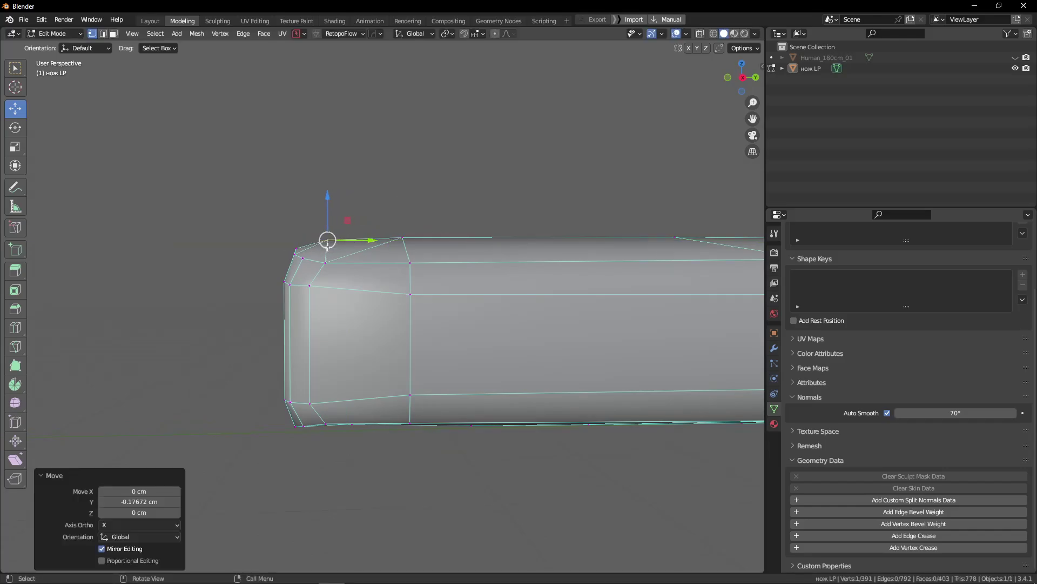
Step: Collapse the surplus rim edge near the butt's corner into one vertex and check the corner's shape and shading
click(295, 248)
alt+drag(279, 239, 315, 218)
alt+drag(319, 218, 423, 321)
key(Tab)
key(Tab)
key(2)
alt+drag(227, 213, 274, 239)
alt+drag(394, 251, 399, 275)
key(1)
alt+drag(373, 319, 403, 333)
Step: Slide the edge run across the butt's corner by a factor of 0.207 and rotate it about global Z
key(2)
key(g)
key(g)
click(352, 306)
key(r)
key(z)
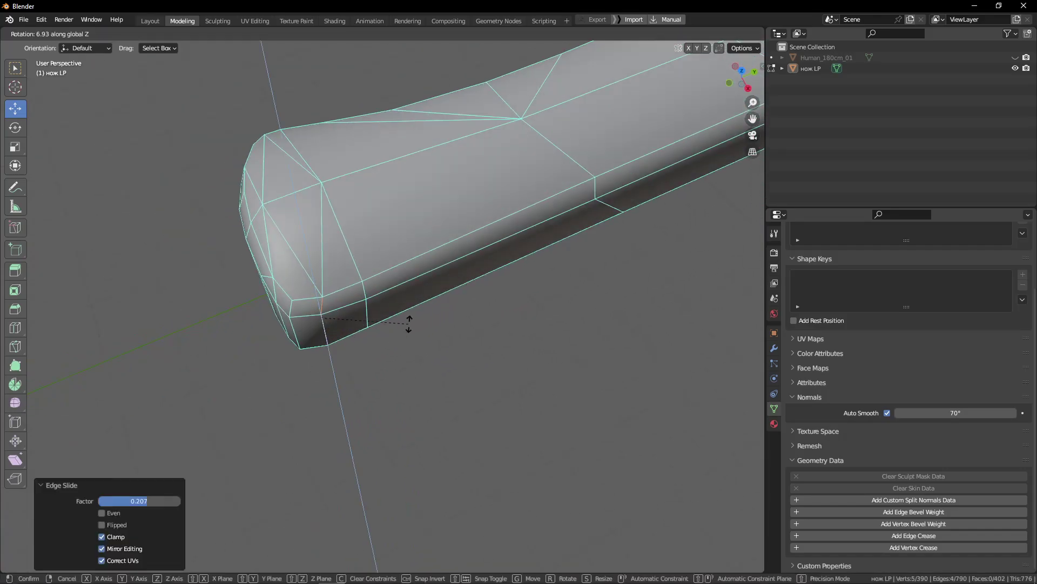
click(402, 298)
drag(359, 305, 353, 307)
Step: Undo the last nudge and, in top view, move the corner edge run about -0.003 cm in X and 0.032 cm in Y
alt+drag(350, 367, 421, 406)
key(ctrl+z)
mouse_move(417, 366)
alt+mouse_down()
mouse_move(452, 377)
mouse_move(400, 372)
alt+mouse_up()
key(KP_7)
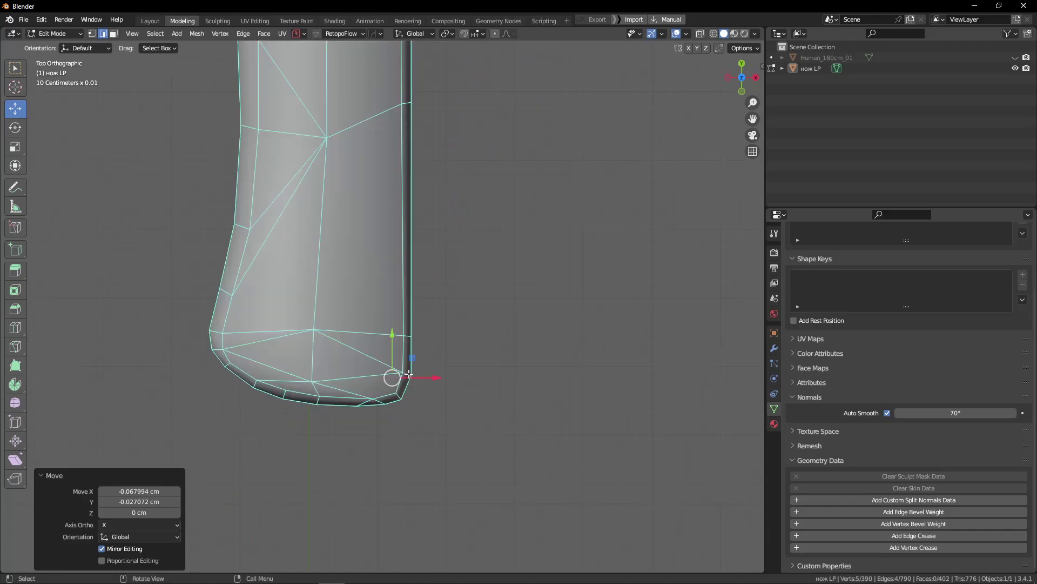
scroll(395, 388, up, 5)
key(g)
click(476, 342)
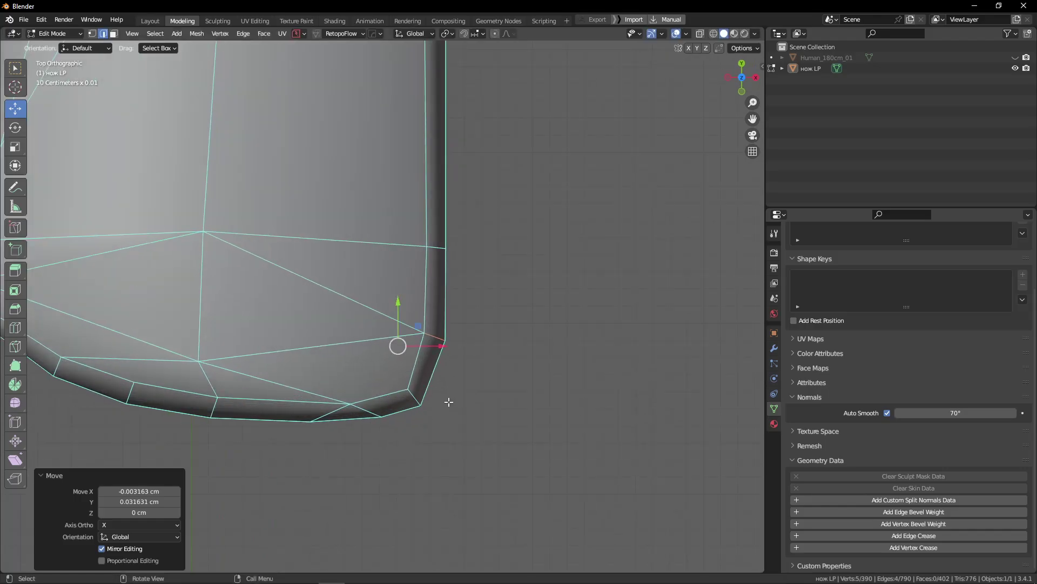
Step: Select the next edge run around the butt's corner, rotate it and move it to round the outline
double_click(416, 395)
key(r)
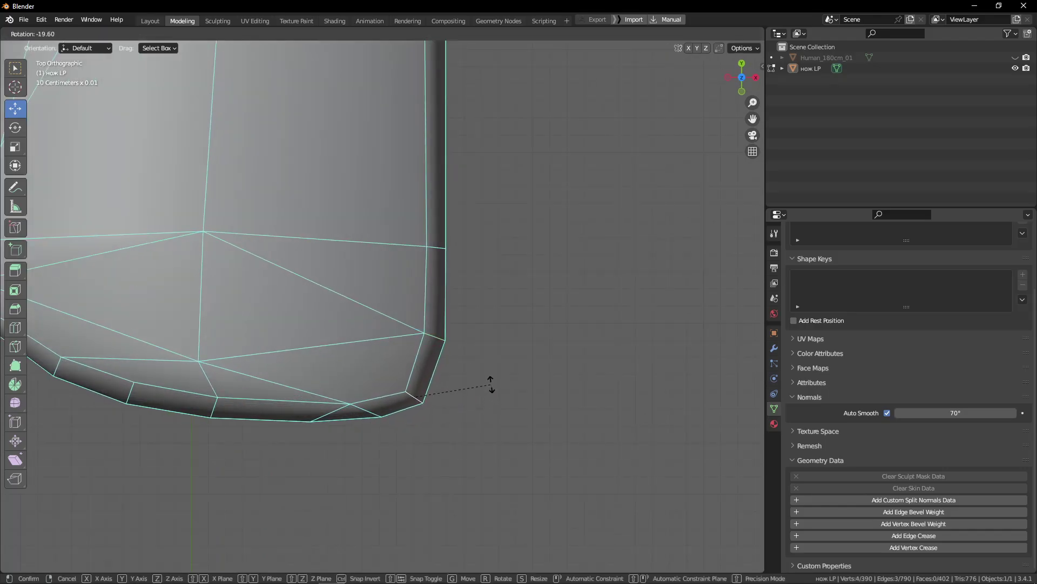
click(489, 378)
key(g)
click(491, 374)
scroll(490, 374, down, 2)
Step: Nudge the upper centre vertices at the butt and slide one along its edge to even out the side profile
click(372, 197)
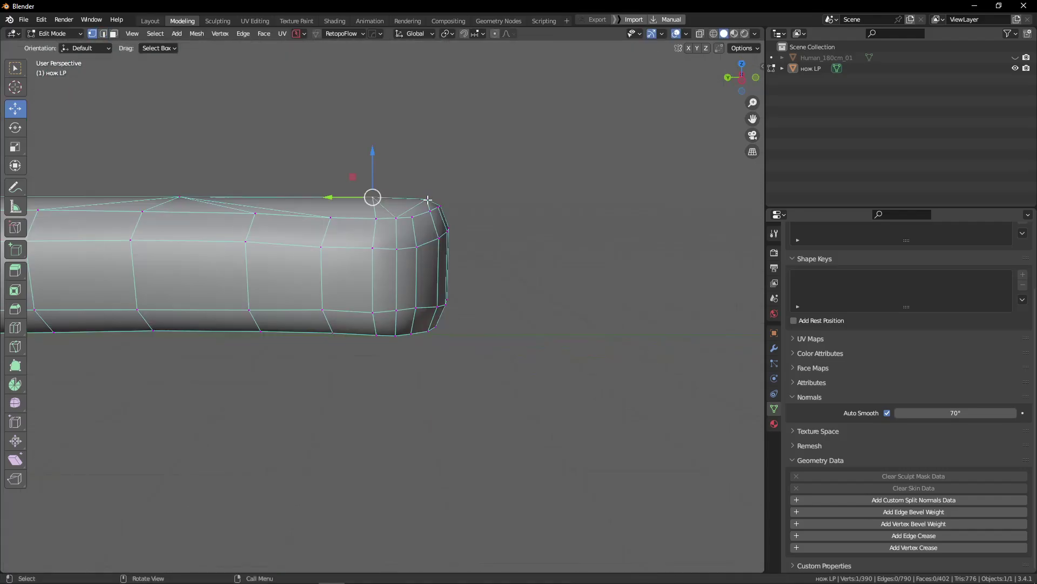
drag(409, 180, 402, 182)
click(484, 195)
middle_drag(484, 195, 469, 227)
key(Tab)
click(382, 394)
middle_drag(378, 395, 264, 357)
key(g)
key(g)
click(373, 401)
Step: Inspect the butt's rounded corner from above in Object Mode and its edge layout from several angles
key(KP_7)
key(Tab)
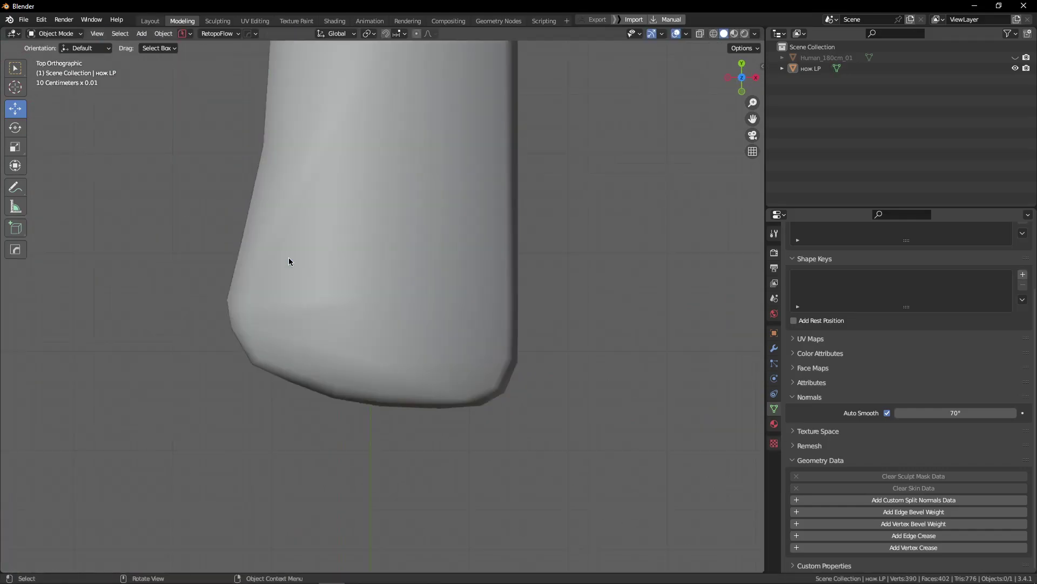
middle_drag(290, 259, 368, 396)
key(Tab)
click(364, 478)
shift+middle_drag(313, 430, 423, 310)
scroll(423, 303, up, 3)
middle_drag(423, 270, 216, 229)
scroll(422, 172, down, 3)
shift+click(407, 217)
shift+drag(398, 221, 388, 223)
Step: Dissolve the diagonal edge leading to the rim beside the butt and connect that rim vertex to the butt's inner vertex
click(416, 312)
alt+drag(383, 304, 473, 294)
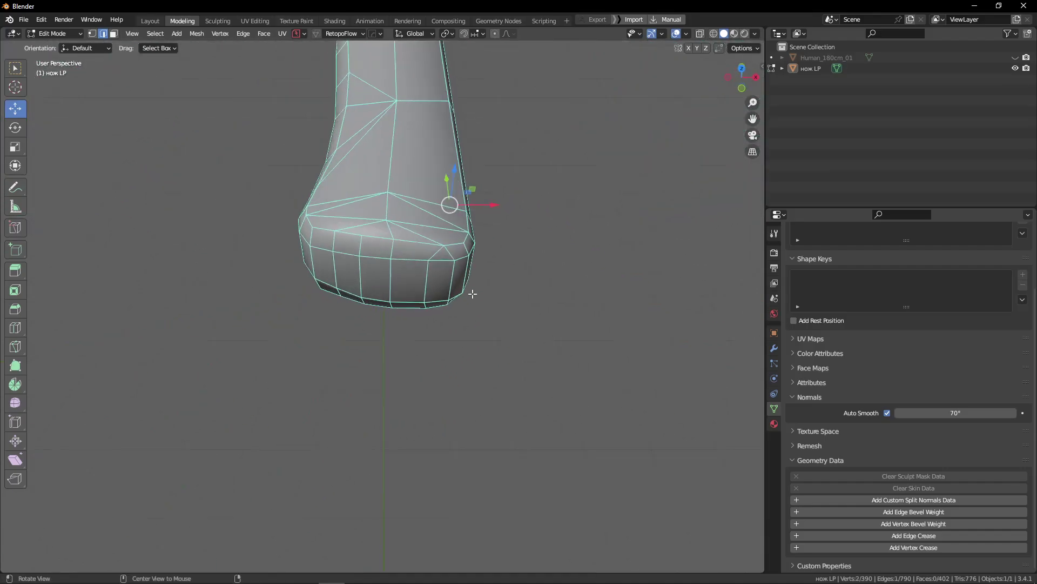
middle_drag(356, 246, 420, 254)
key(ctrl+x)
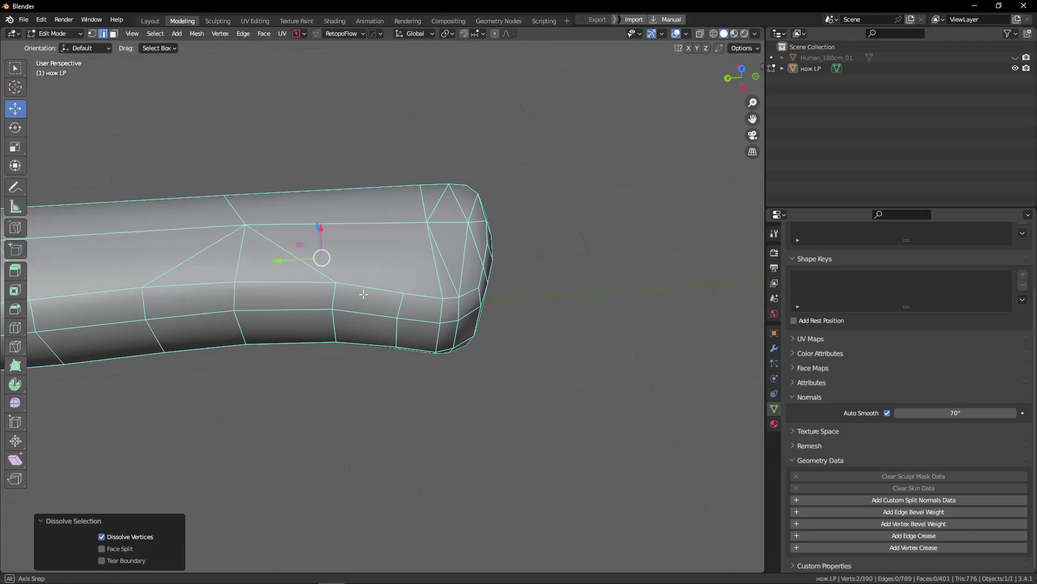
key(1)
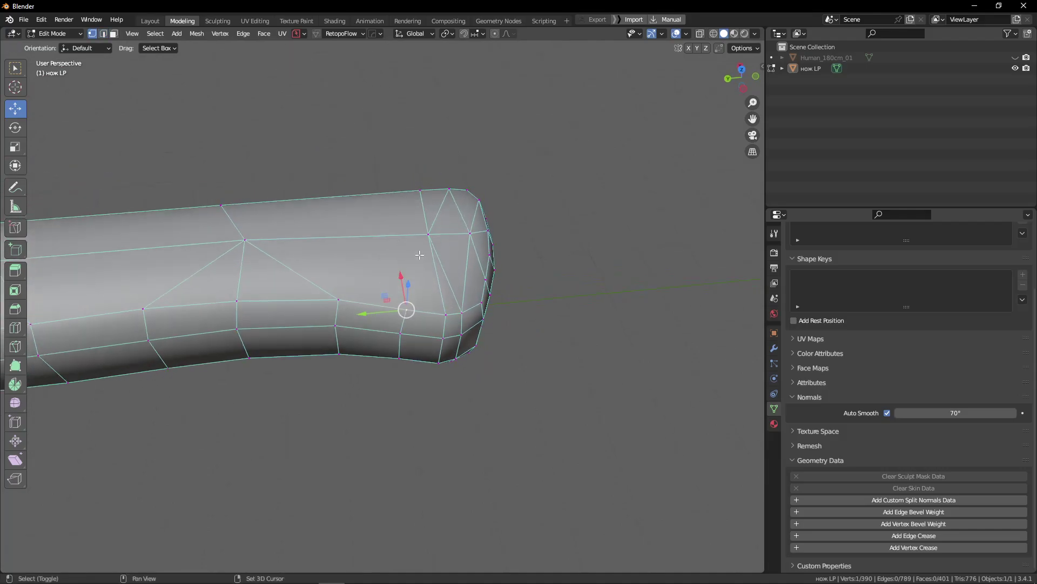
mouse_move(472, 298)
middle_down()
mouse_move(459, 245)
mouse_move(463, 313)
middle_up()
middle_drag(463, 386, 478, 412)
Step: Sketch temporary annotation strokes over the butt's end view to mark the silhouette, and return to the Select Box tool
click(106, 223)
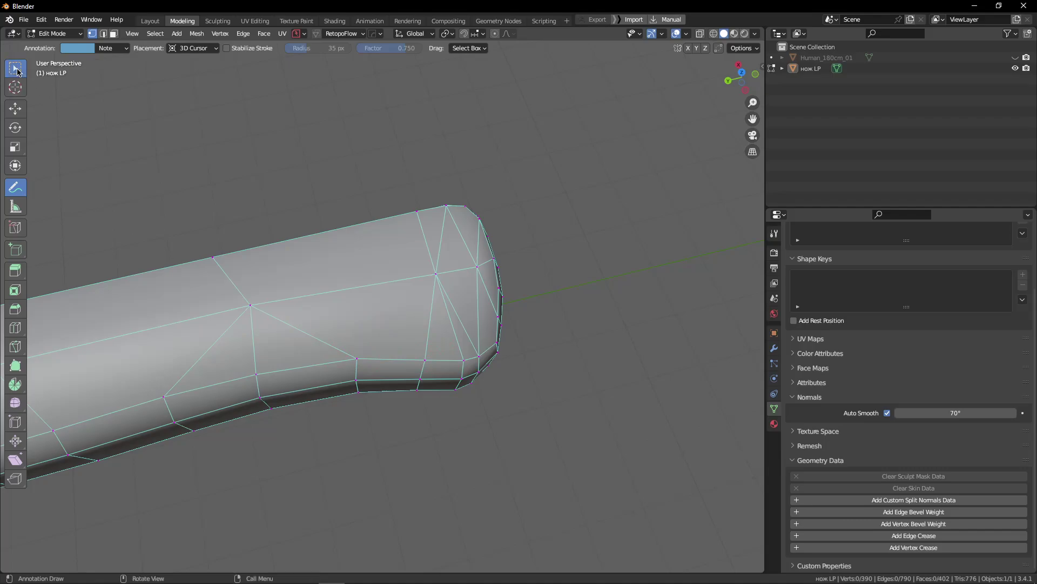
click(15, 68)
middle_drag(17, 70, 482, 234)
key(2)
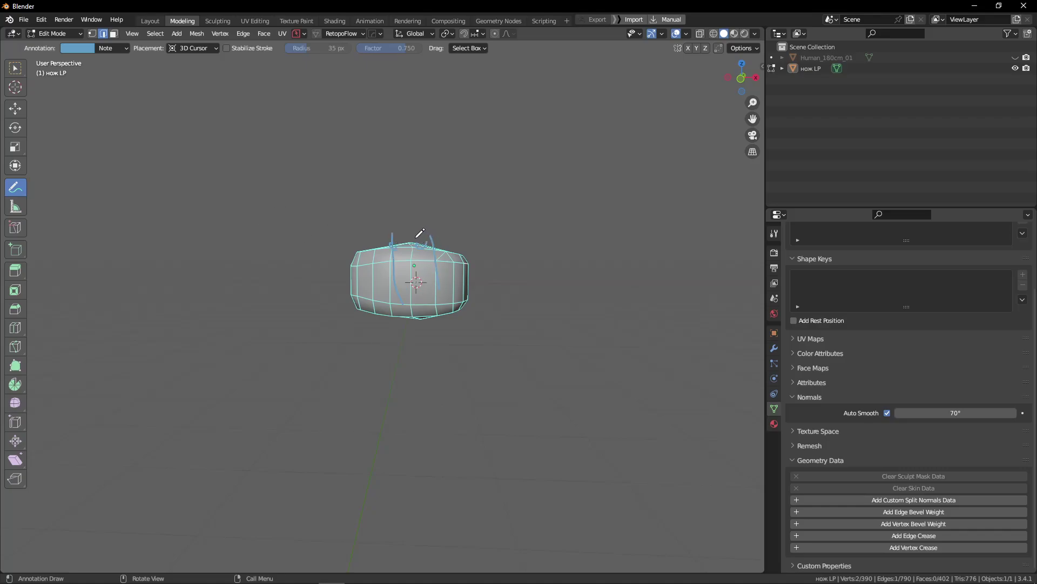
mouse_move(420, 232)
middle_down()
mouse_move(412, 230)
mouse_move(424, 236)
middle_up()
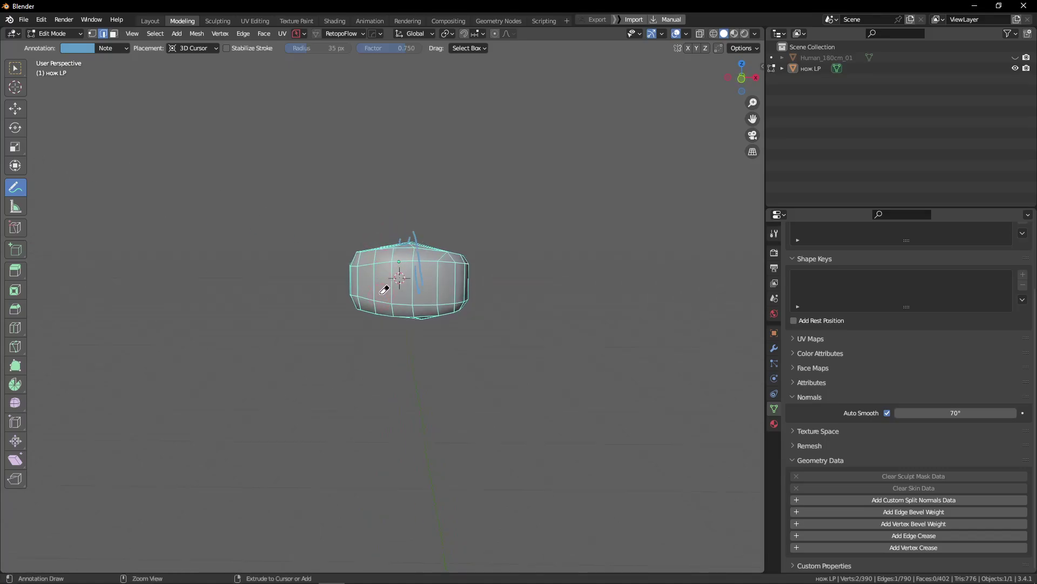
mouse_move(431, 284)
middle_down()
mouse_move(375, 266)
mouse_move(377, 250)
mouse_move(411, 253)
mouse_move(406, 245)
mouse_move(528, 301)
middle_up()
click(15, 67)
Step: Check the whole knife's shading in Object Mode and return to editing its mesh
scroll(528, 301, down, 3)
key(Tab)
scroll(474, 249, down, 2)
scroll(473, 249, up, 4)
middle_drag(474, 249, 435, 359)
key(Tab)
Step: Try to merge the neighbouring edges on the handle's spine rim just behind the guard into one vertex
scroll(436, 359, up, 4)
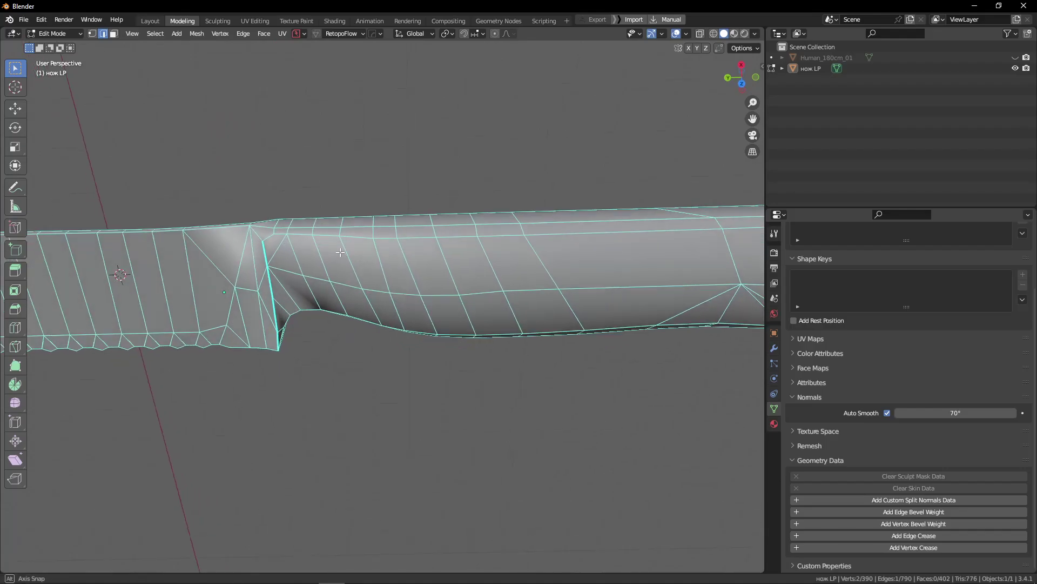
middle_drag(340, 253, 323, 212)
scroll(323, 212, up, 2)
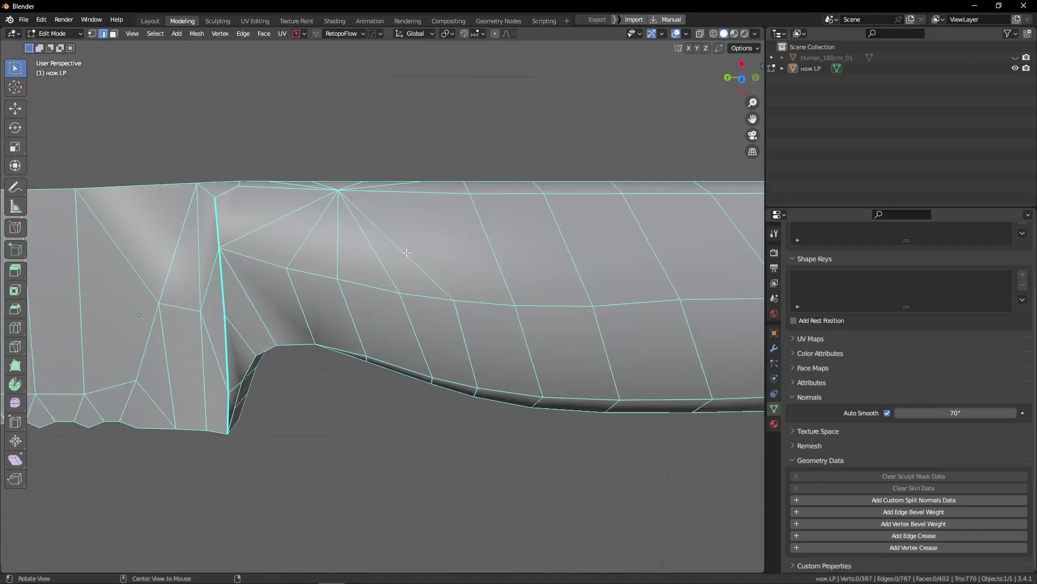
middle_drag(407, 252, 304, 162)
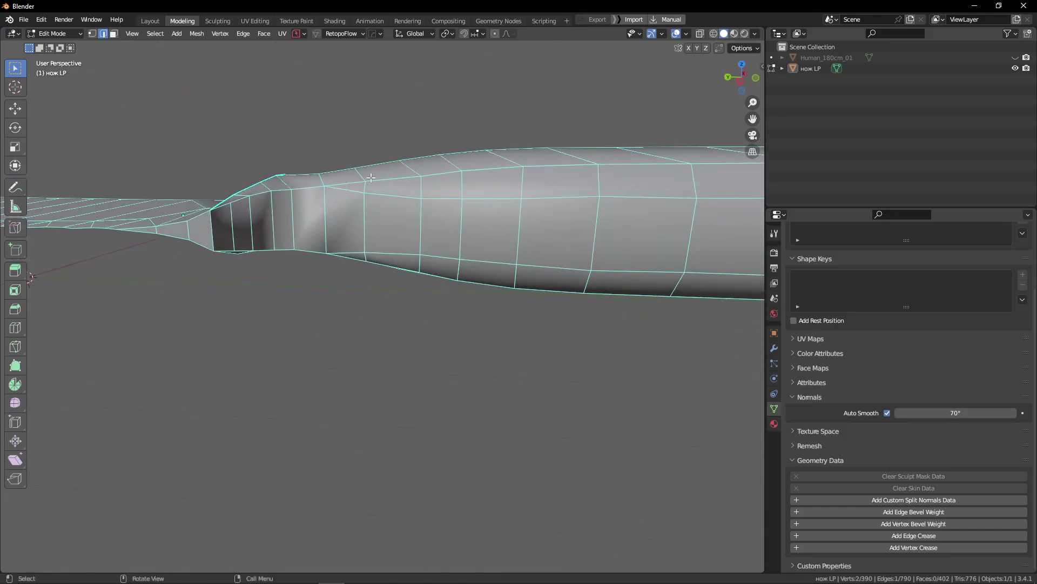
Step: Merge two neighbouring vertices on the handle's side contour behind the guard and check the silhouette in Object Mode
middle_drag(371, 177, 420, 162)
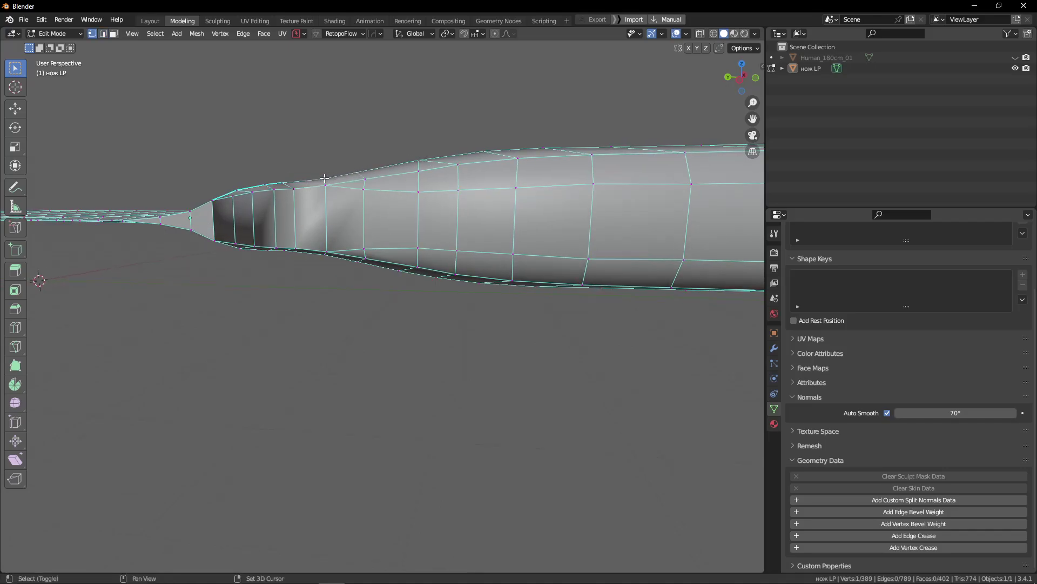
middle_drag(401, 188, 390, 149)
key(Tab)
click(387, 168)
key(1)
middle_drag(326, 155, 384, 301)
Step: Dissolve the surplus edges between the handle's centre line and spine rim in its front half
click(338, 193)
shift+click(312, 234)
key(ctrl+x)
scroll(401, 280, up, 2)
shift+middle_drag(280, 247, 413, 275)
click(375, 253)
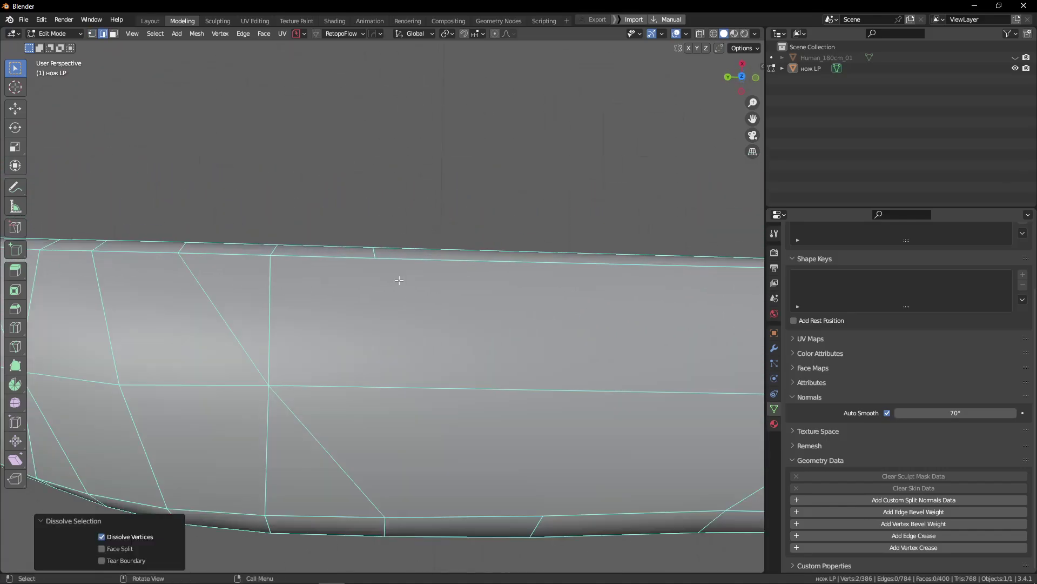
key(ctrl+x)
Step: Collapse alternate edges along the handle's centre line up to the guard, joining them into shared vertices
scroll(376, 252, down, 4)
shift+middle_drag(241, 222, 395, 243)
scroll(395, 243, up, 4)
click(359, 307)
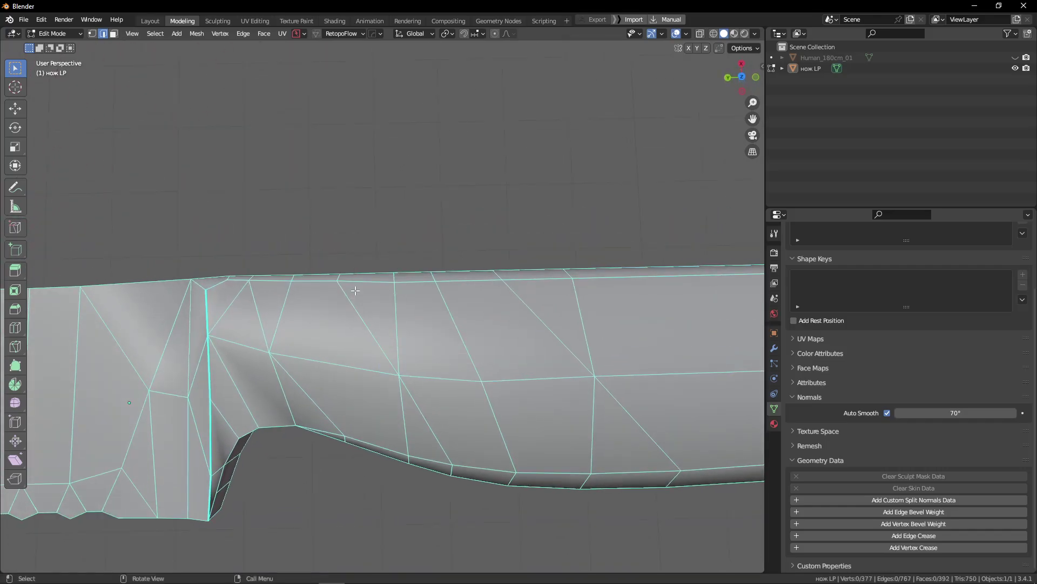
Step: Remove alternate edges along the spine's rim between the guard and the middle of the handle
middle_drag(354, 290, 316, 216)
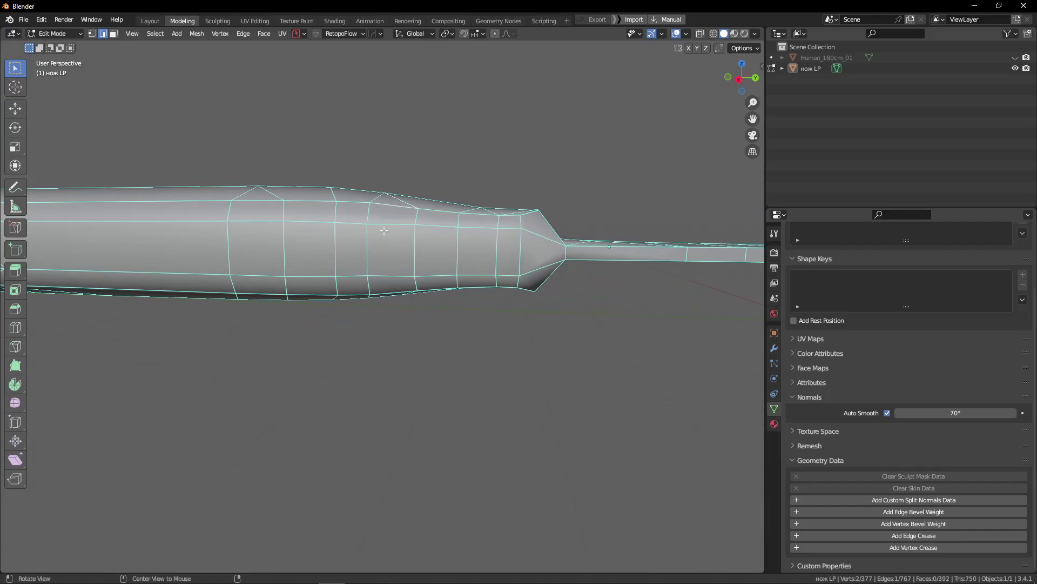
key(ctrl+x)
middle_drag(383, 231, 402, 186)
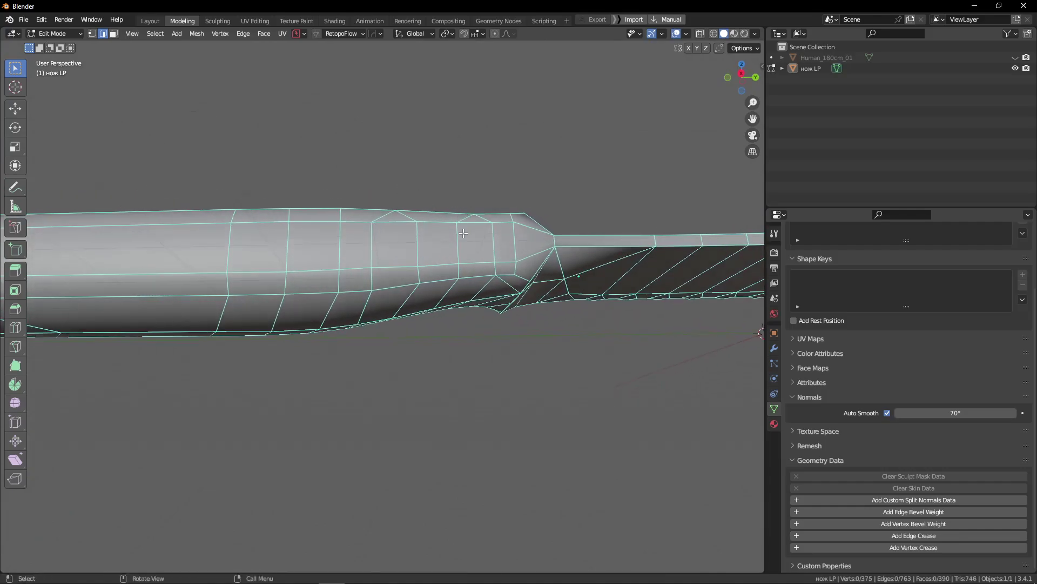
key(2)
middle_drag(440, 240, 384, 262)
key(ctrl+x)
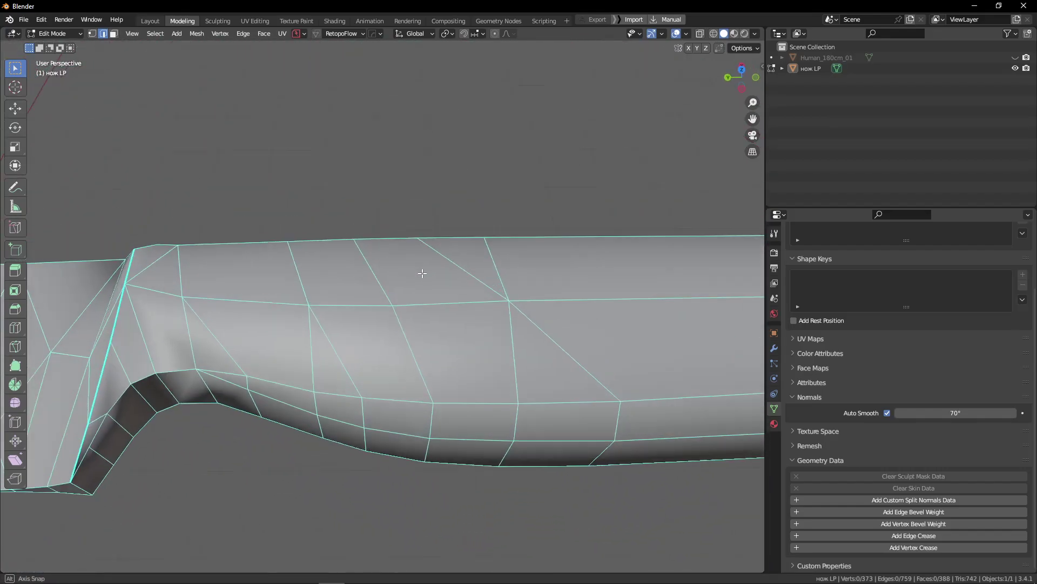
click(384, 262)
Step: Merge the two remaining surplus edges along the spine side near the guard, each into one vertex
middle_drag(320, 260, 335, 318)
click(343, 291)
key(m)
click(334, 278)
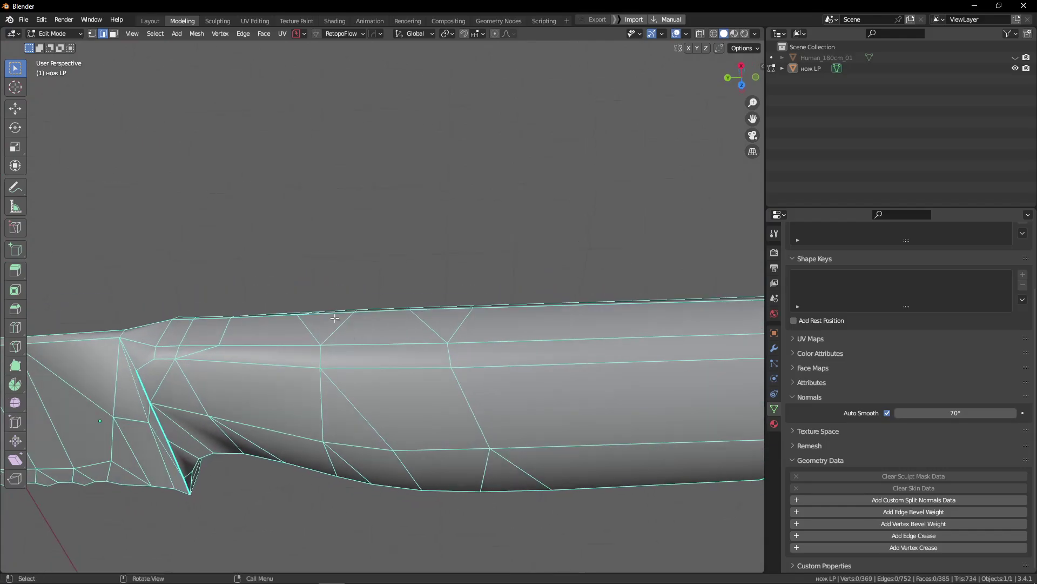
click(436, 313)
key(m)
click(436, 313)
Step: Select the centre edge path along the handle from butt to guard and bevel it with two segments
middle_drag(436, 313, 336, 266)
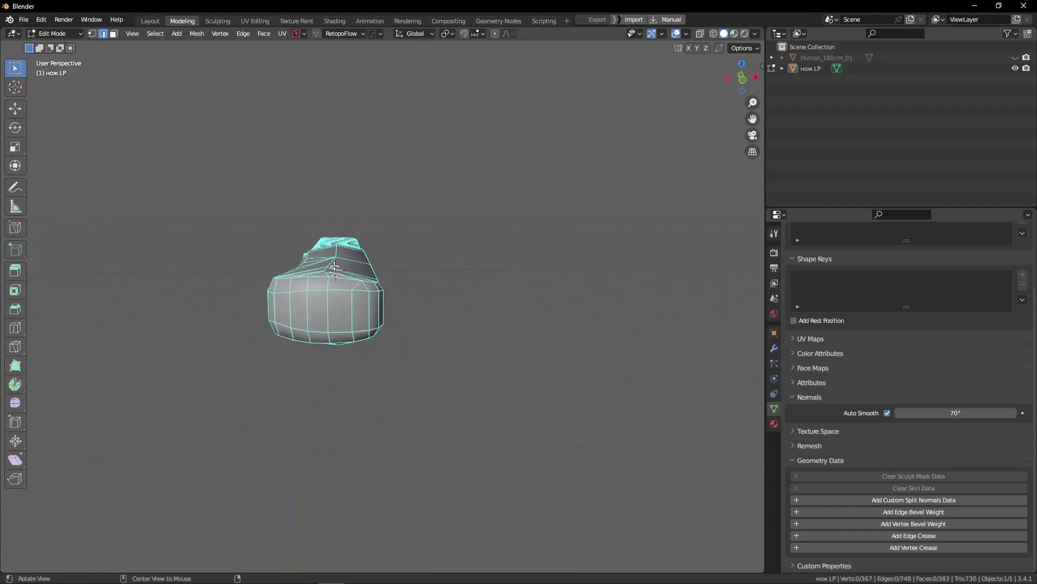
middle_drag(347, 368, 363, 354)
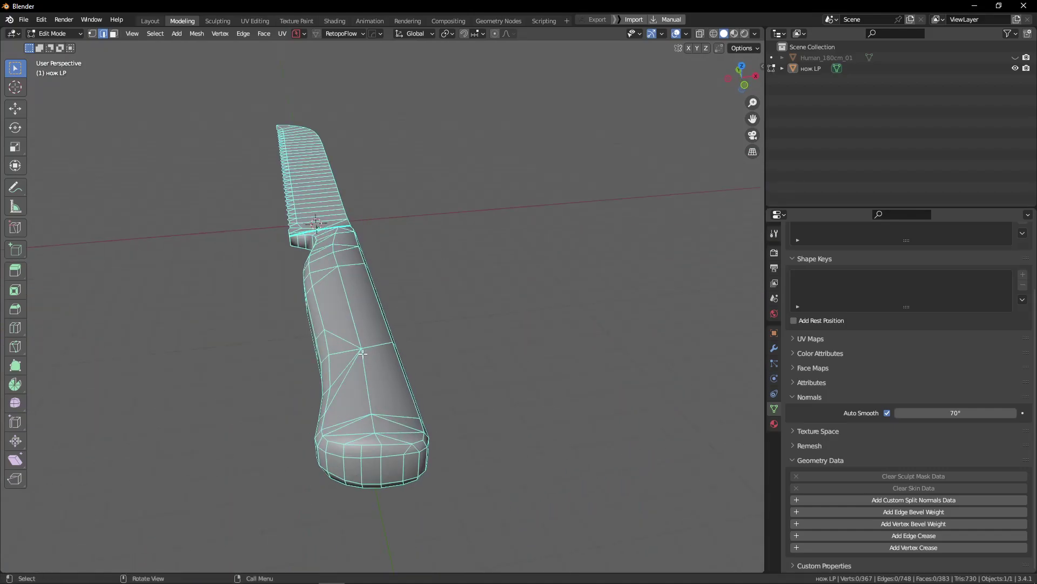
ctrl+click(337, 253)
middle_drag(412, 248, 446, 251)
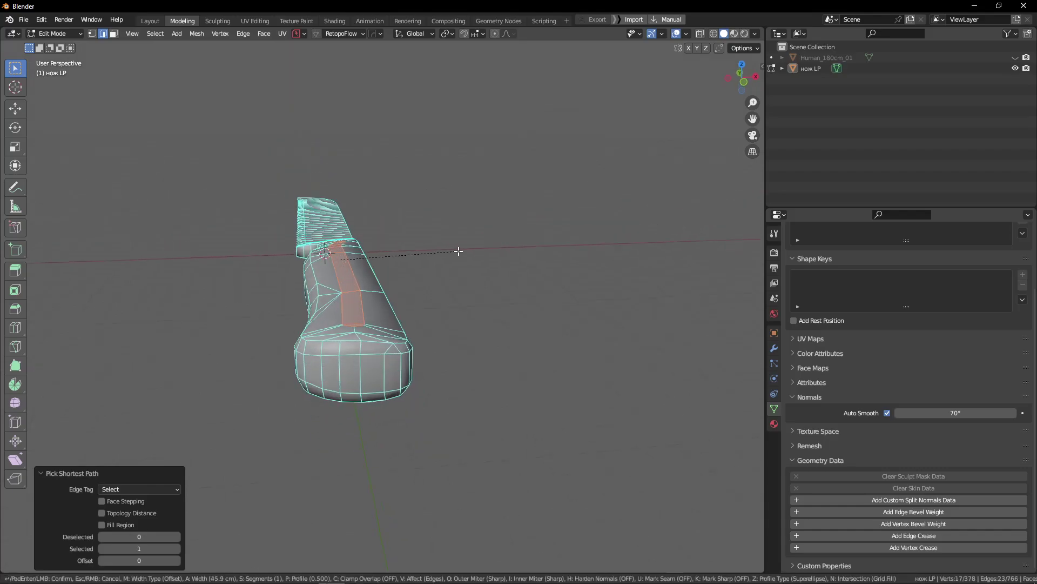
click(467, 251)
Step: Check the bevelled handle's shading in Object Mode and examine the new vertices at the butt in vertex mode
key(Tab)
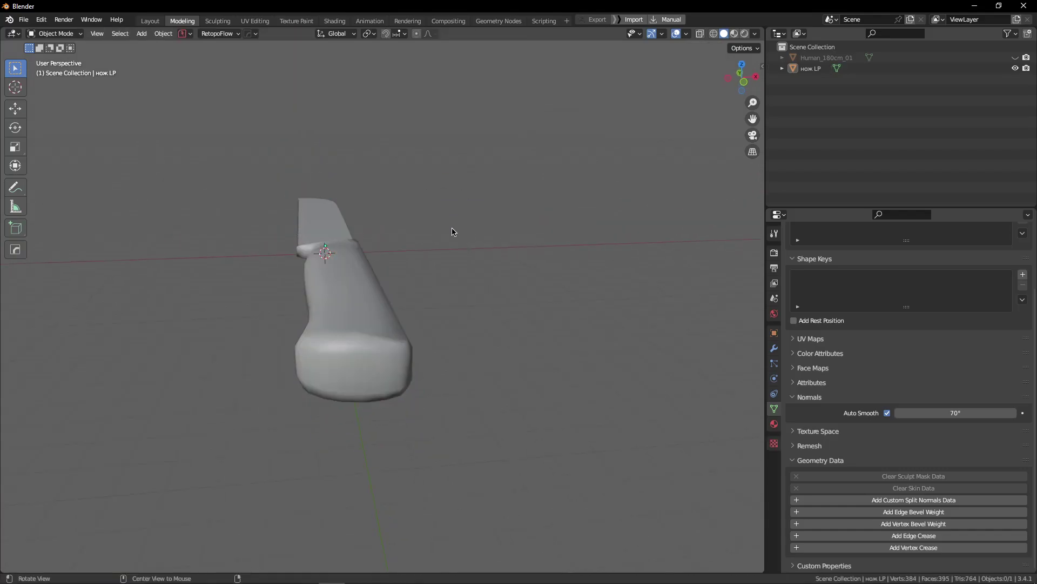
middle_drag(454, 232, 449, 216)
key(Tab)
key(1)
middle_drag(323, 249, 328, 257)
scroll(346, 278, up, 4)
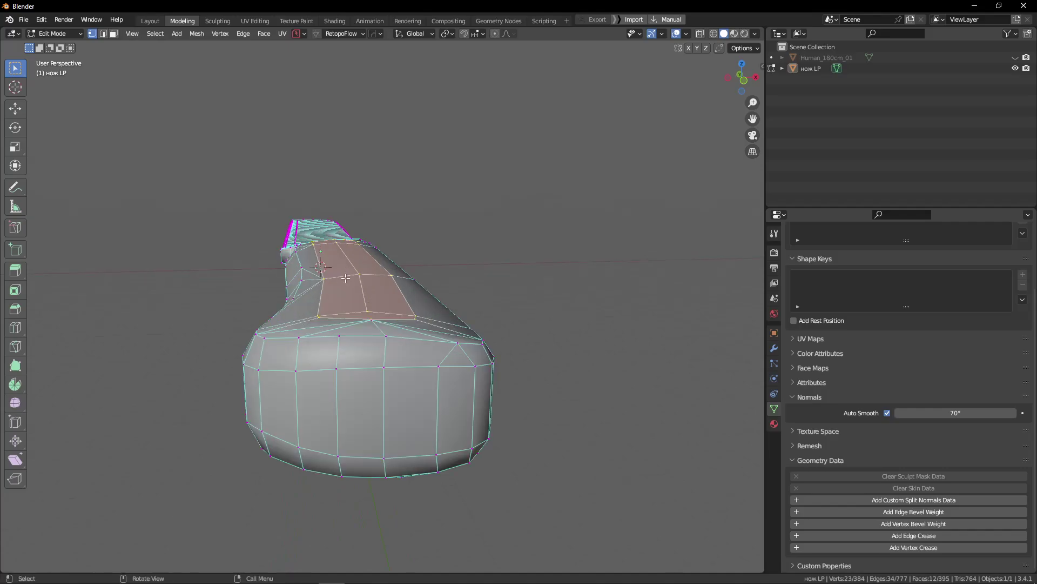
Step: Raise the bevelled strip along the handle's centre about 0.09 cm along Z and check it in Object Mode
key(g)
key(z)
click(384, 291)
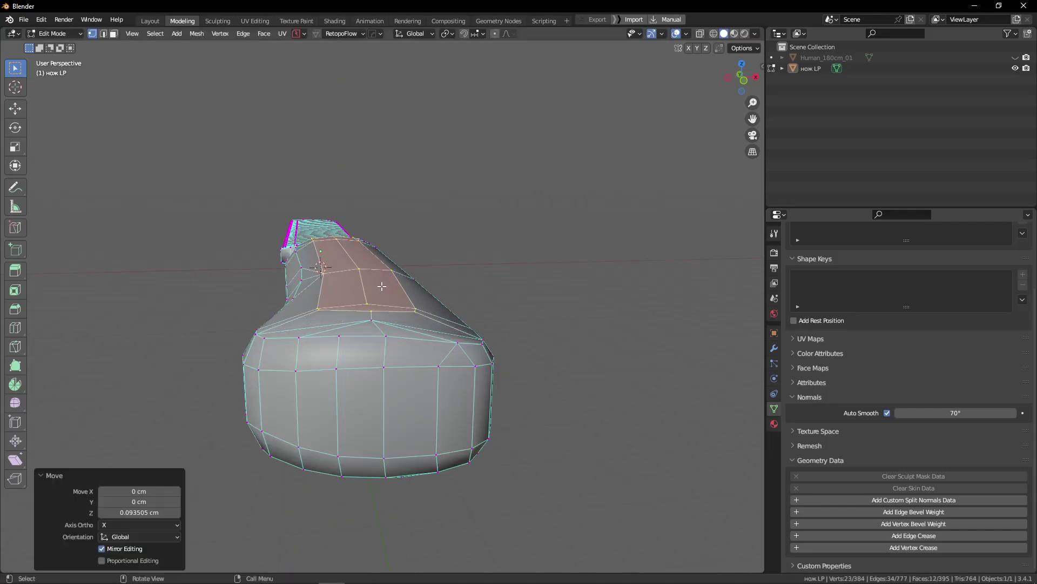
middle_drag(384, 295, 352, 298)
key(Tab)
Step: Undo the raise and the centre-edge bevel on the handle, then check the restored handle in Object and Edit Mode
key(ctrl+z)
key(ctrl+z)
key(ctrl+z)
key(ctrl+z)
key(Tab)
middle_drag(378, 242, 460, 241)
key(Tab)
key(Tab)
middle_drag(415, 266, 301, 313)
alt+drag(348, 301, 451, 273)
key(Tab)
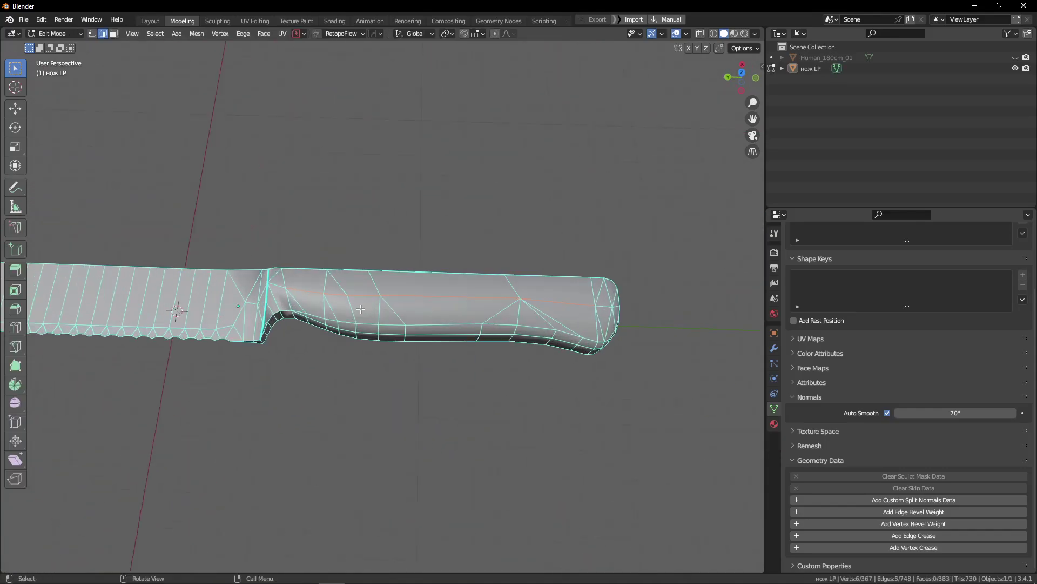
Step: Collapse the surplus short edges along the handle's underside next to the guard
scroll(351, 267, up, 2)
alt+shift+drag(333, 265, 428, 278)
scroll(354, 283, up, 4)
alt+drag(354, 282, 363, 331)
middle_drag(363, 331, 353, 227)
scroll(356, 317, up, 2)
scroll(302, 217, down, 3)
scroll(354, 227, up, 2)
middle_drag(354, 227, 417, 219)
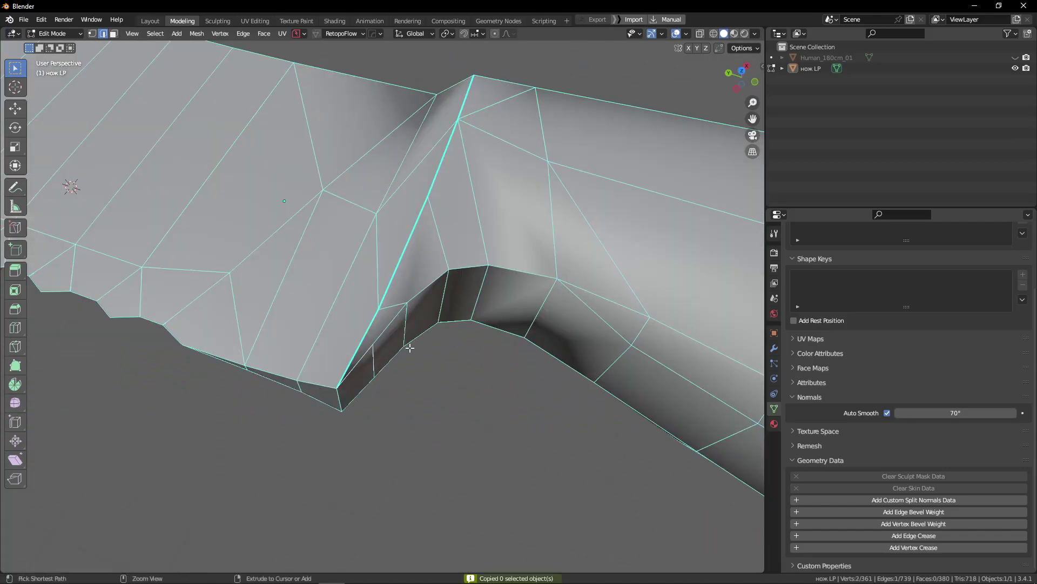
ctrl+click(417, 315)
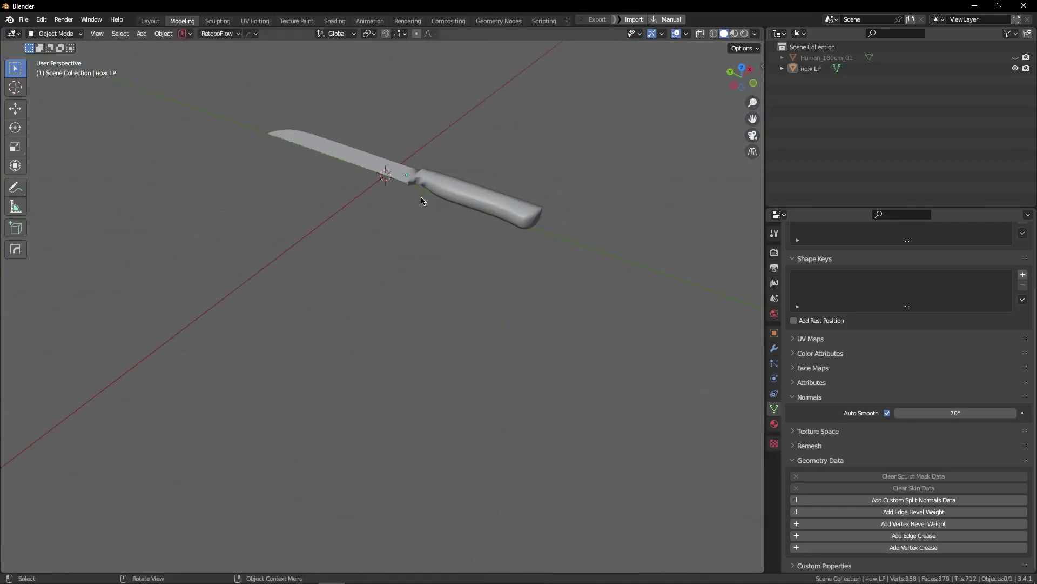
Step: Select alternate vertices along the blade's spine in top view and inspect the blade's silhouette from several angles
middle_drag(422, 200, 420, 209)
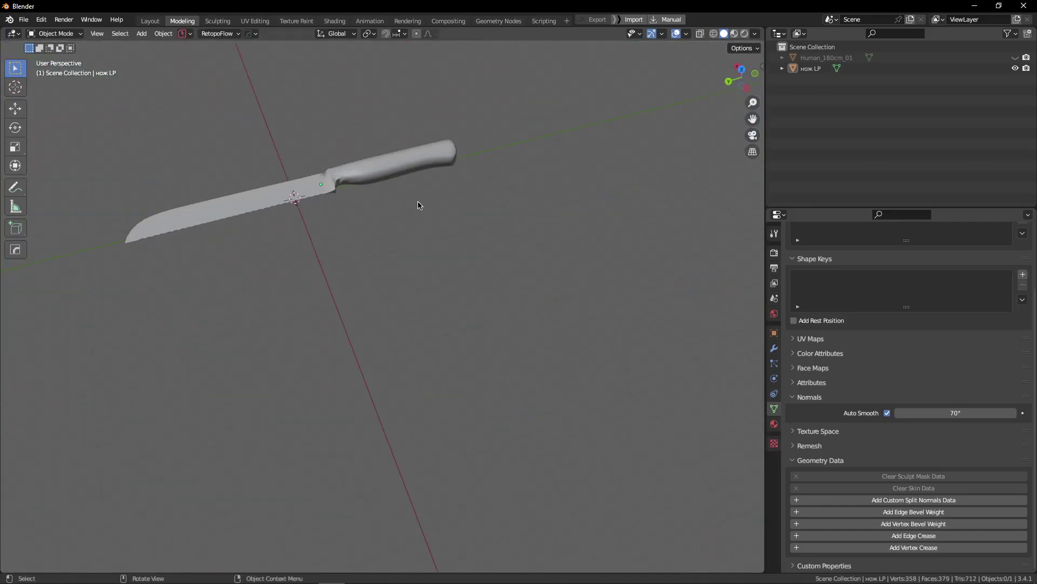
scroll(301, 241, up, 2)
key(Tab)
scroll(375, 286, up, 2)
middle_drag(394, 254, 368, 304)
key(KP_7)
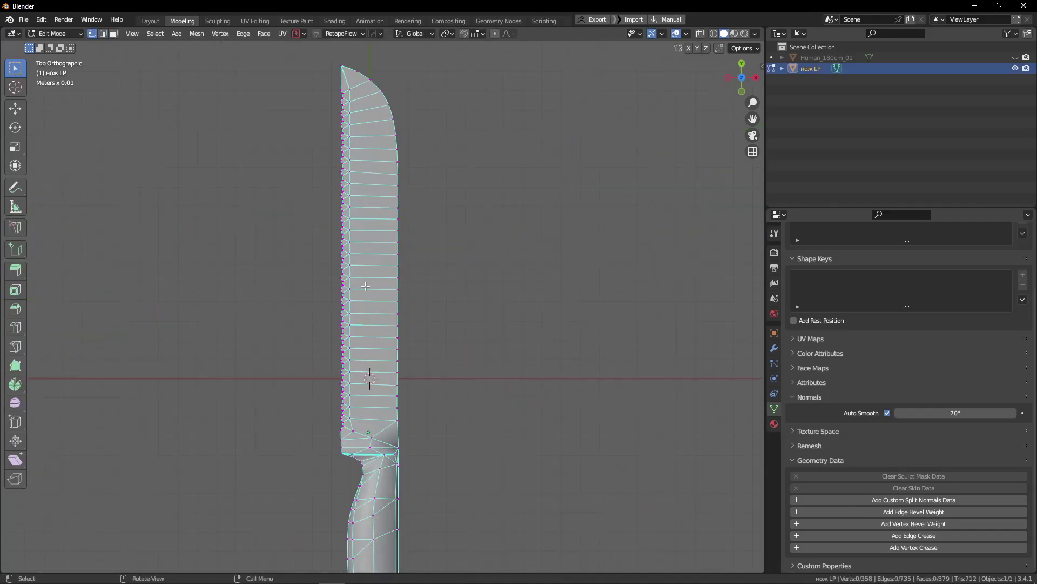
scroll(395, 244, up, 1)
drag(475, 412, 466, 410)
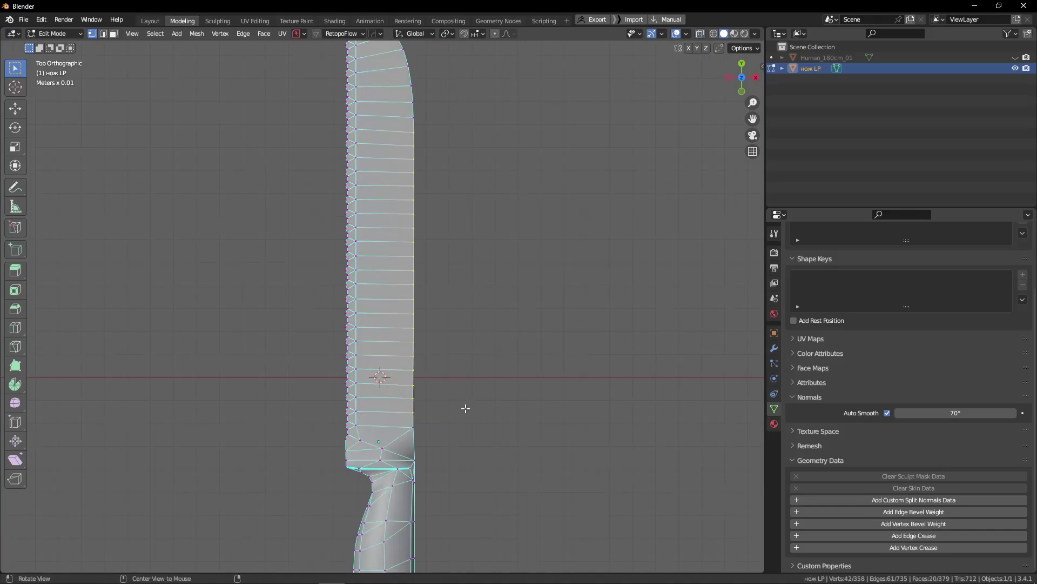
middle_drag(465, 410, 344, 331)
middle_drag(483, 215, 552, 217)
key(Tab)
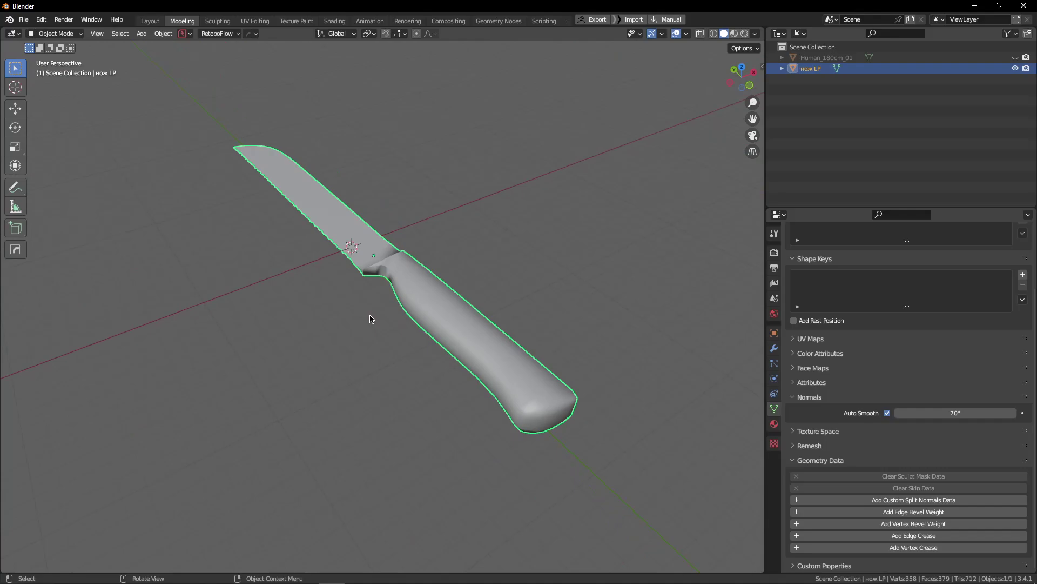
middle_drag(389, 331, 431, 262)
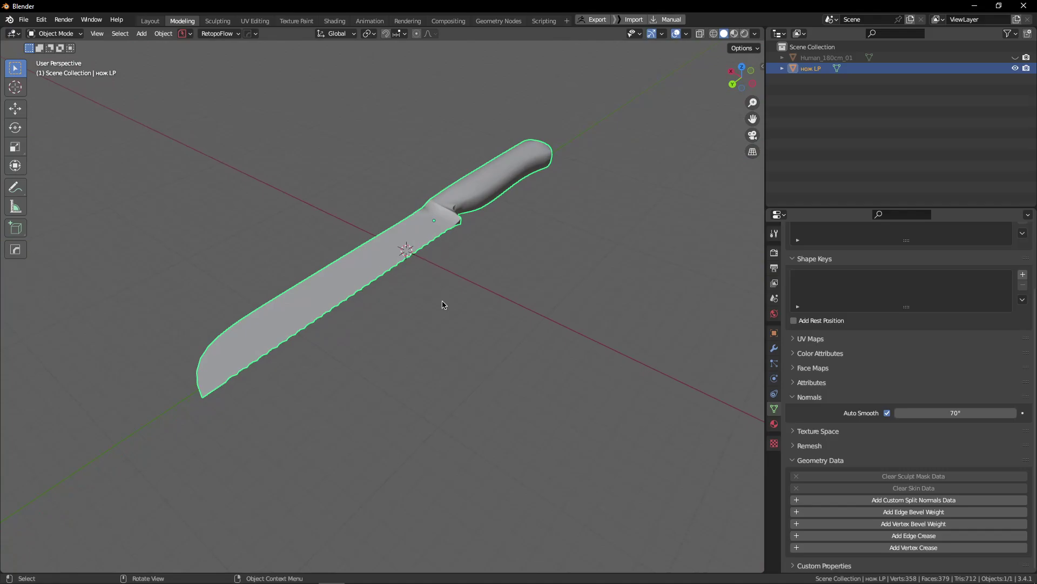
Step: Examine the topology of the serrated cutting edge near the blade's tip in Object and Edit Mode
click(353, 306)
middle_drag(353, 306, 558, 209)
key(Tab)
click(561, 203)
click(478, 196)
key(Tab)
scroll(481, 198, up, 4)
middle_drag(483, 201, 448, 226)
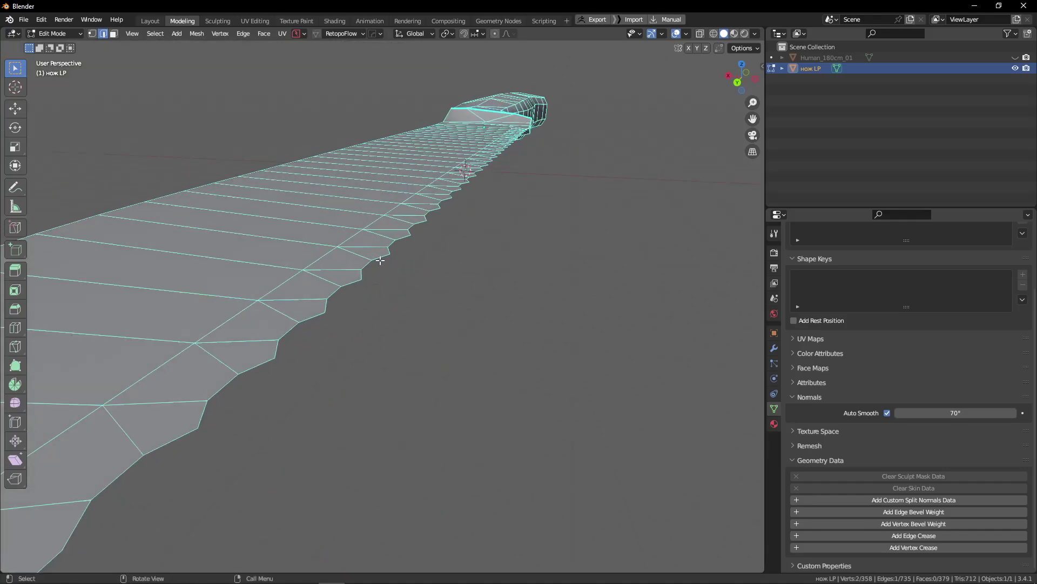
Step: Frame one serration edge near the blade's tip and set the viewport's clip start to 0.1 cm
click(382, 261)
scroll(385, 265, up, 3)
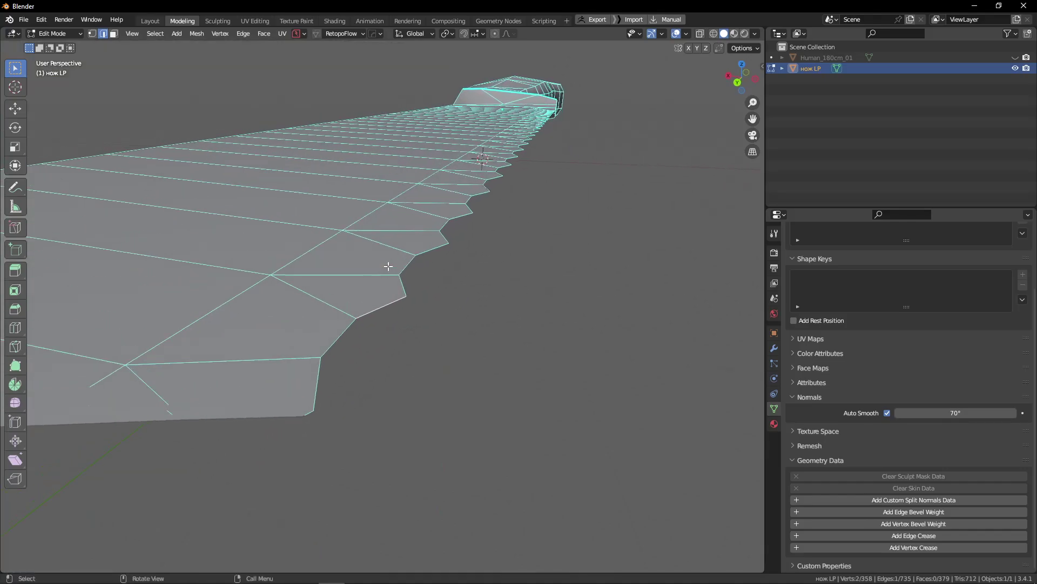
key(KP_Decimal)
click(760, 65)
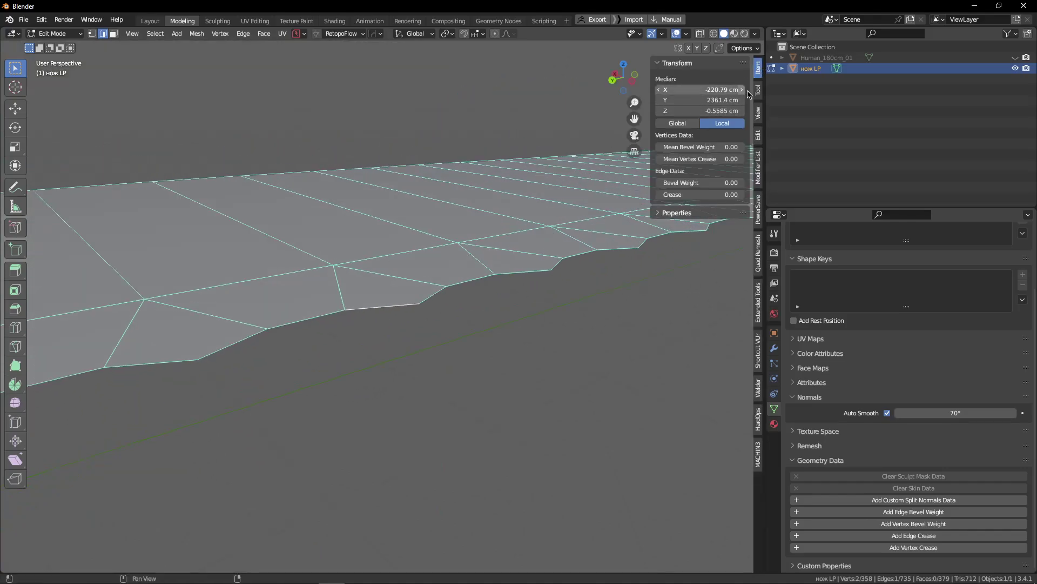
click(759, 111)
middle_drag(439, 108, 472, 158)
Step: Select the strip of faces along the blade beside the serrations, extrude it and shift it along Z
click(306, 217)
ctrl+click(558, 147)
middle_drag(331, 190, 211, 183)
key(e)
click(394, 171)
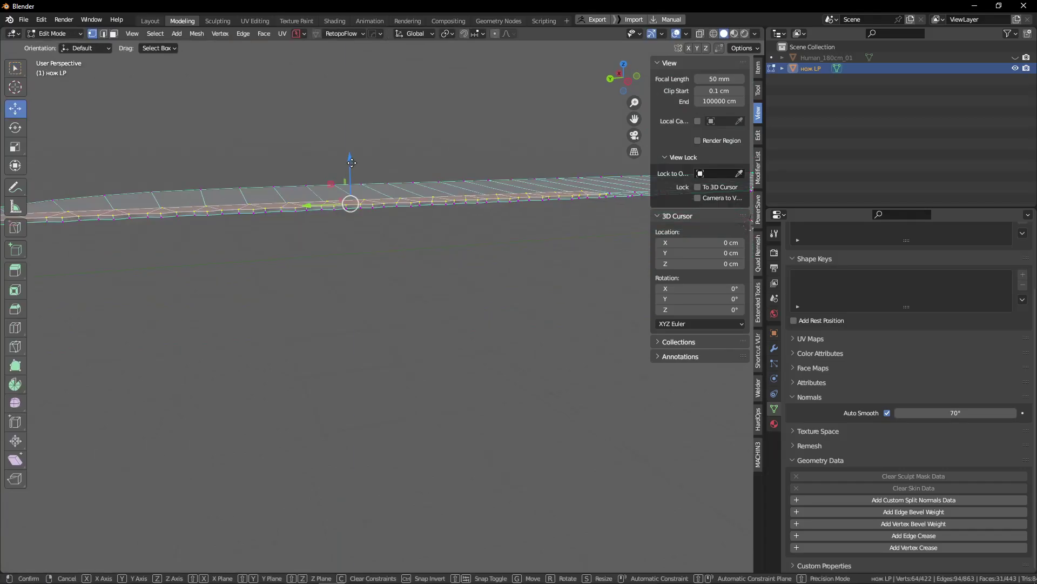
click(352, 162)
Step: Inspect the extruded blade strip and the handle in Object Mode from several angles
key(Tab)
middle_drag(352, 158, 291, 188)
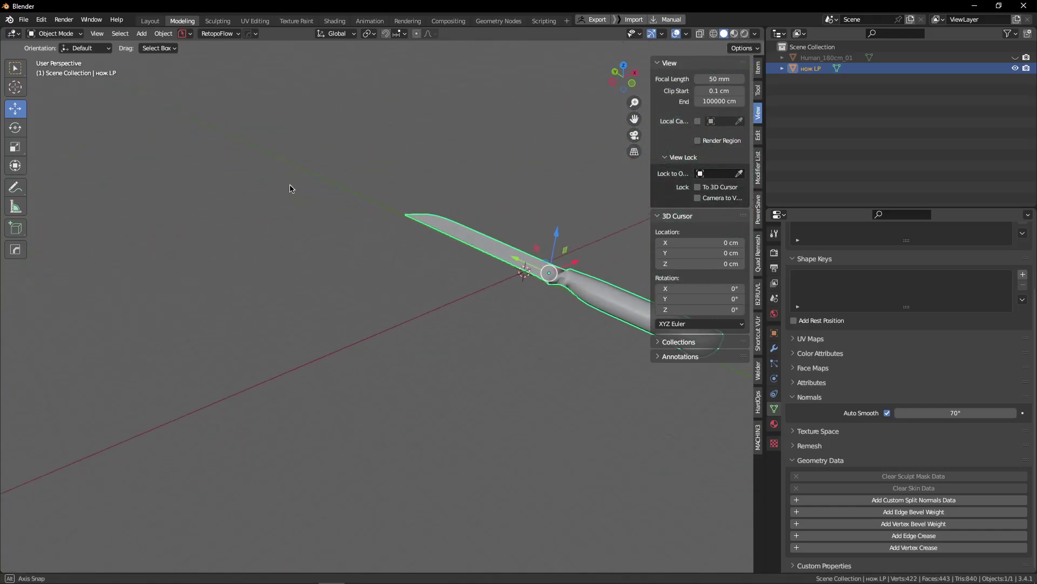
middle_drag(415, 243, 381, 267)
key(alt+a)
click(381, 268)
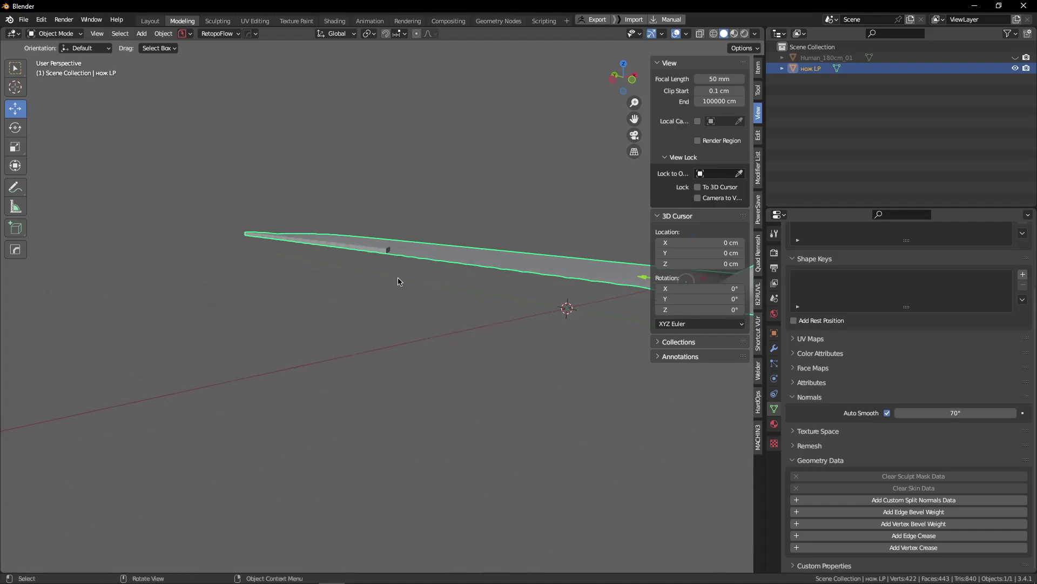
key(alt+a)
middle_drag(398, 281, 382, 259)
click(382, 259)
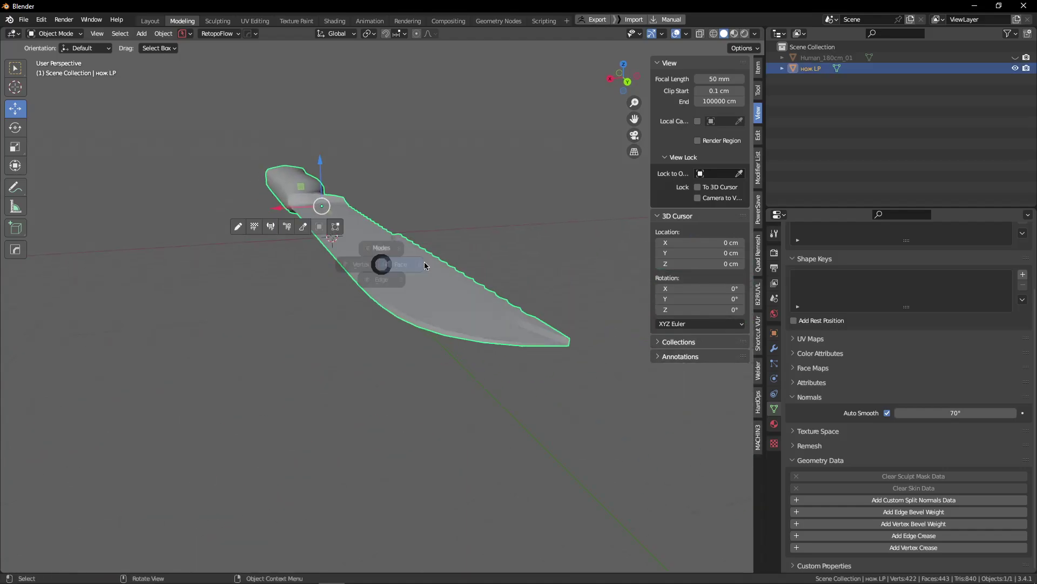
key(Tab)
middle_drag(407, 333, 442, 270)
key(Tab)
click(362, 280)
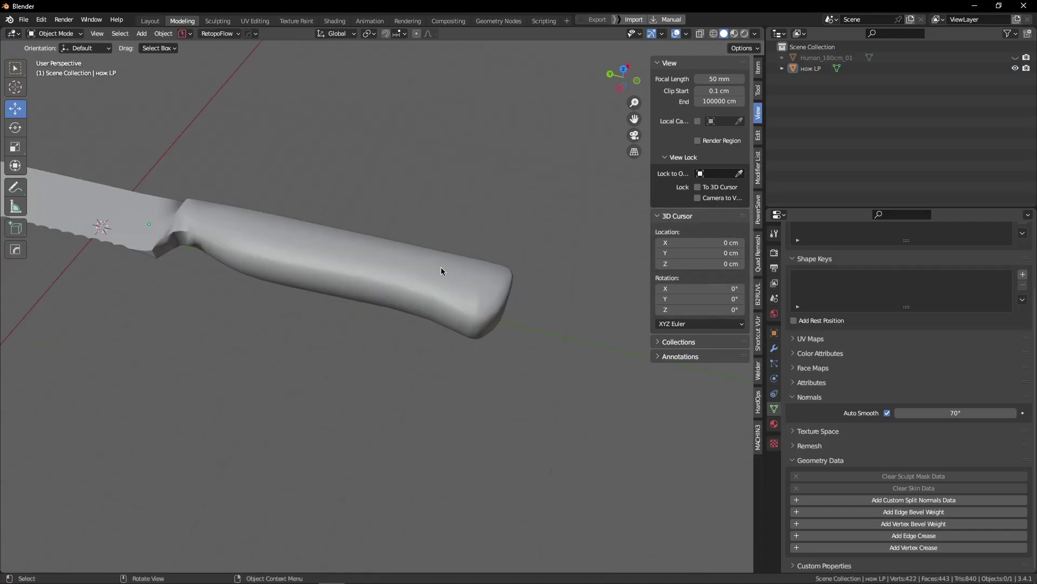
Step: Collapse two surplus edges along the handle's underside and check the knife's shading in Object Mode
click(442, 270)
key(Tab)
middle_drag(396, 419, 382, 350)
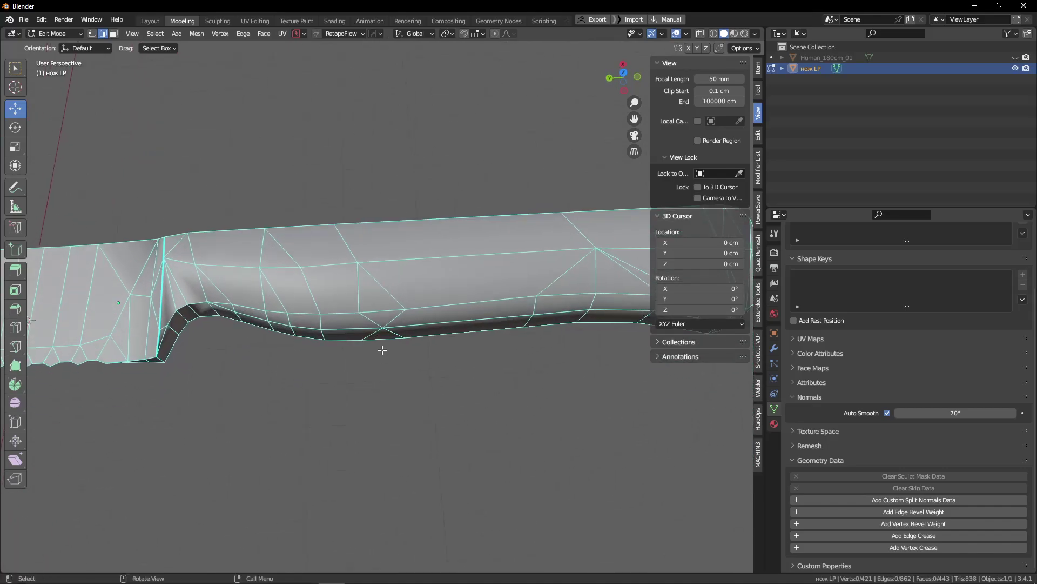
key(Tab)
scroll(436, 232, down, 5)
click(451, 255)
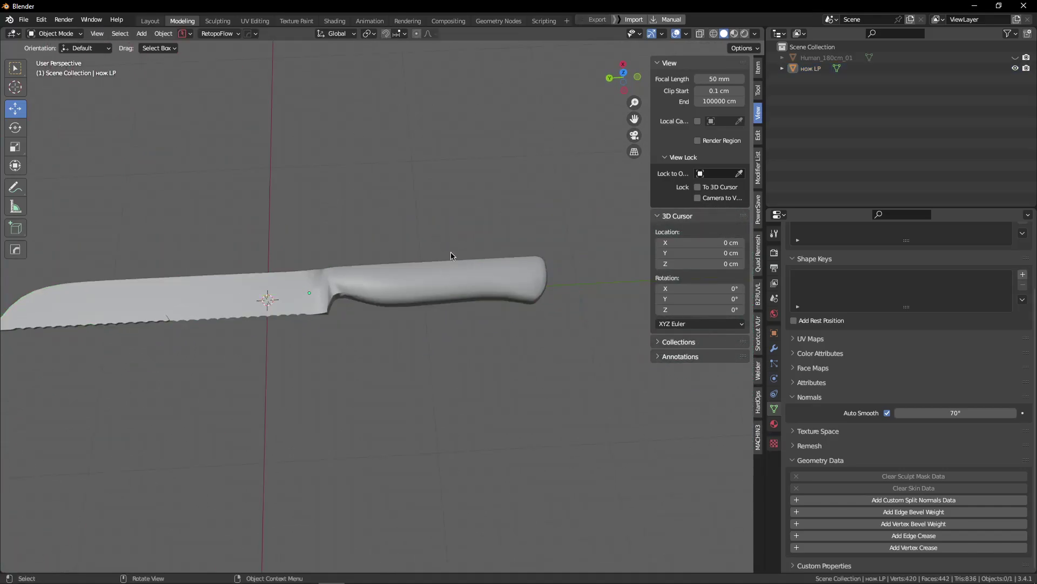
Step: View the low-poly knife in the UV Editing workspace and return to the Modeling workspace
scroll(451, 255, down, 5)
click(451, 273)
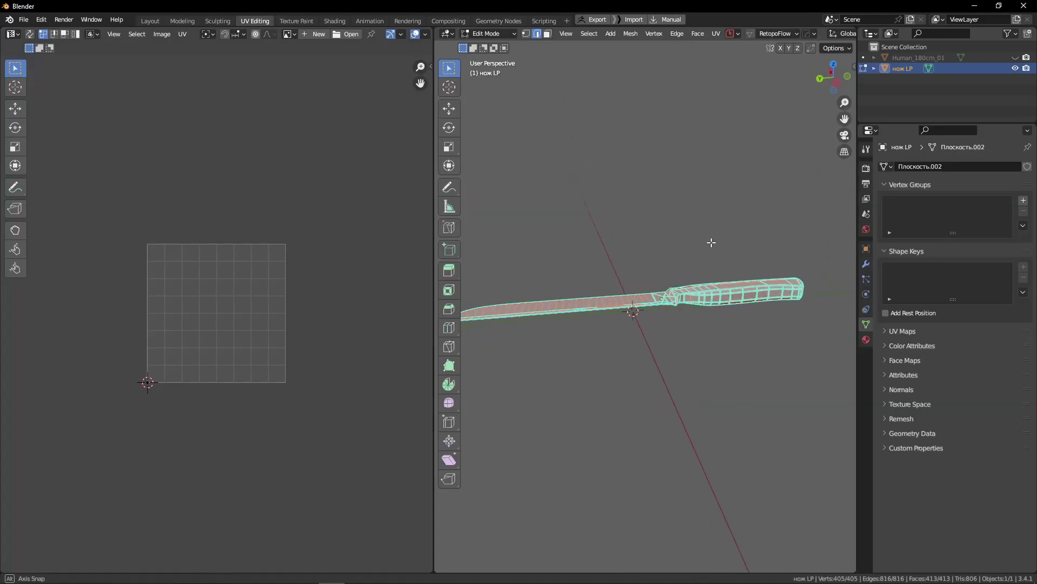
alt+drag(711, 241, 605, 236)
key(Tab)
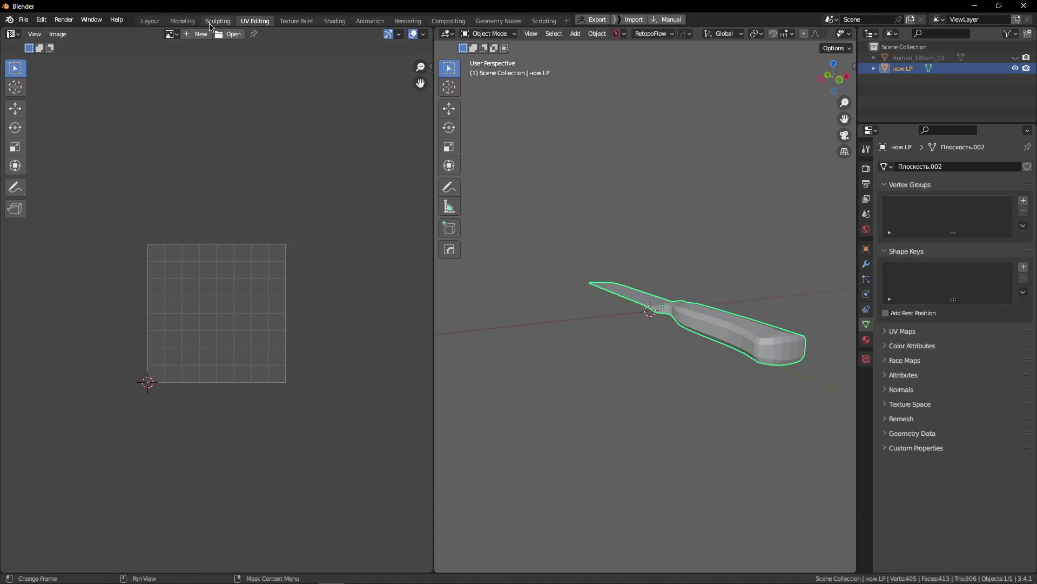
click(182, 20)
alt+drag(401, 189, 444, 184)
click(454, 313)
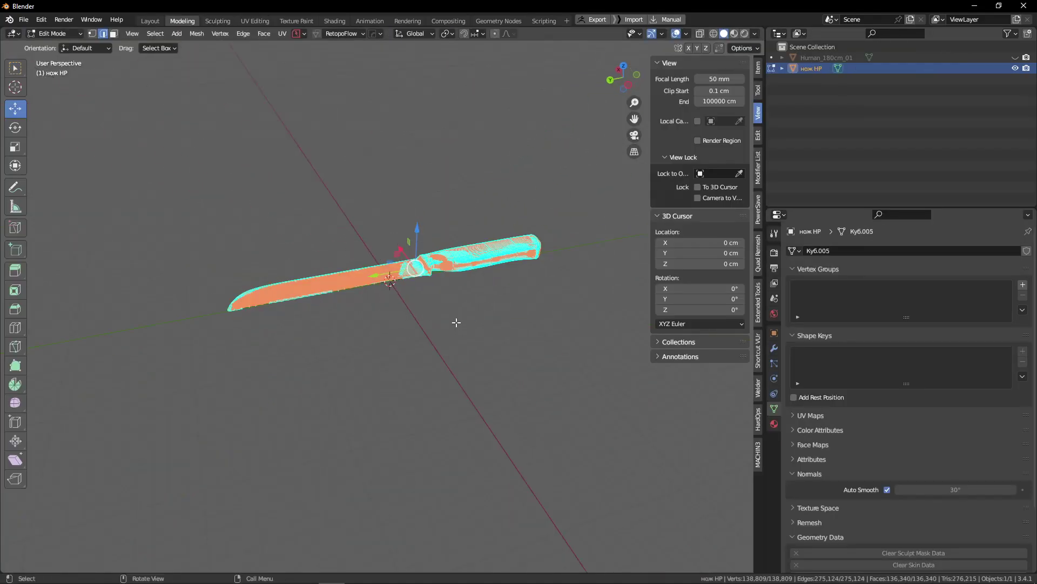
Step: Examine the high-poly knife's dense mesh, the transition at the guard and the rounded handle edges
alt+drag(456, 322, 419, 287)
scroll(452, 301, up, 4)
scroll(391, 298, up, 3)
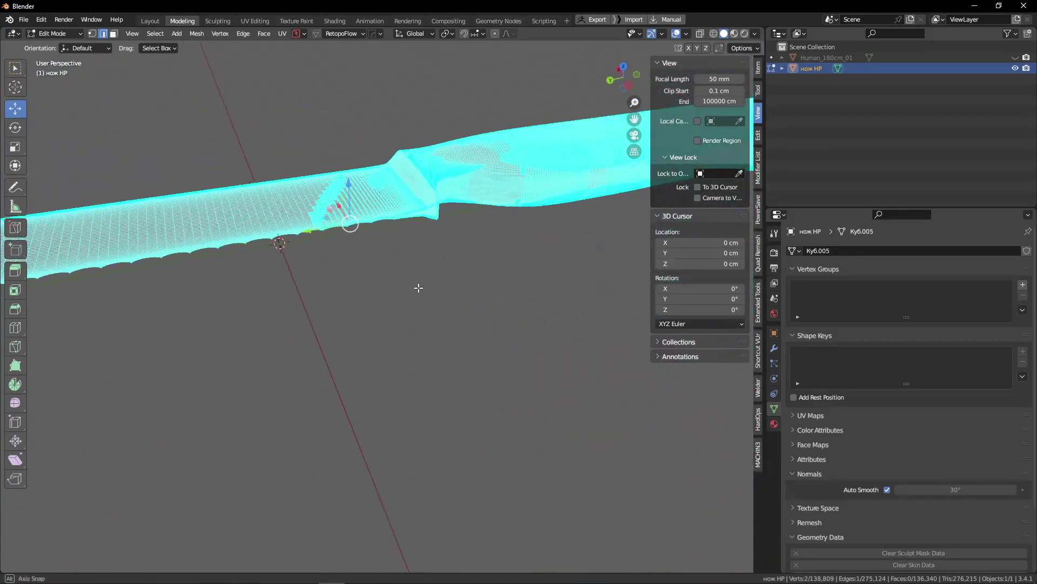
key(Tab)
click(426, 206)
alt+drag(453, 249, 480, 263)
middle_drag(384, 277, 346, 211)
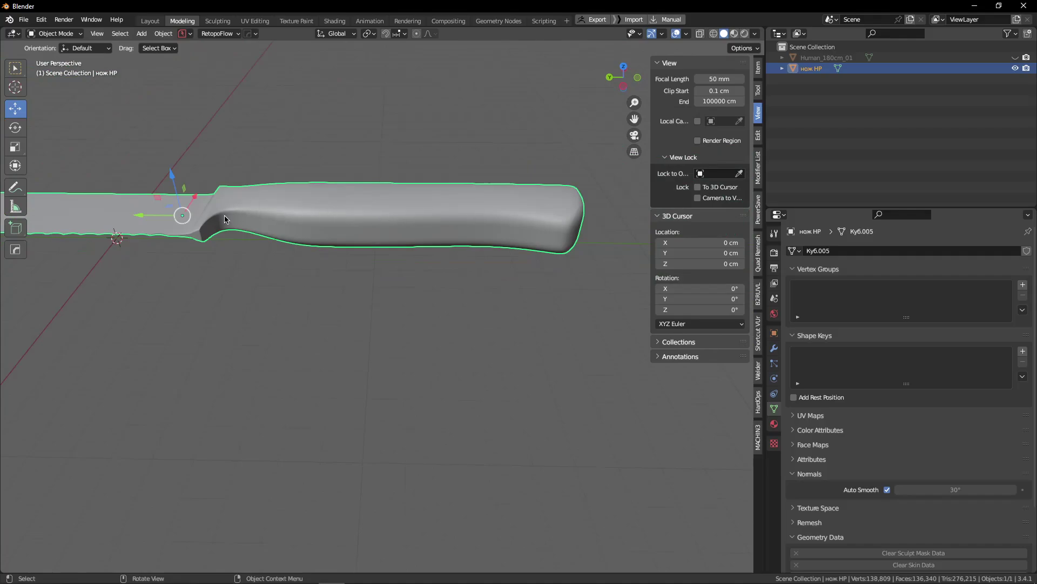
scroll(209, 221, up, 5)
scroll(187, 313, down, 5)
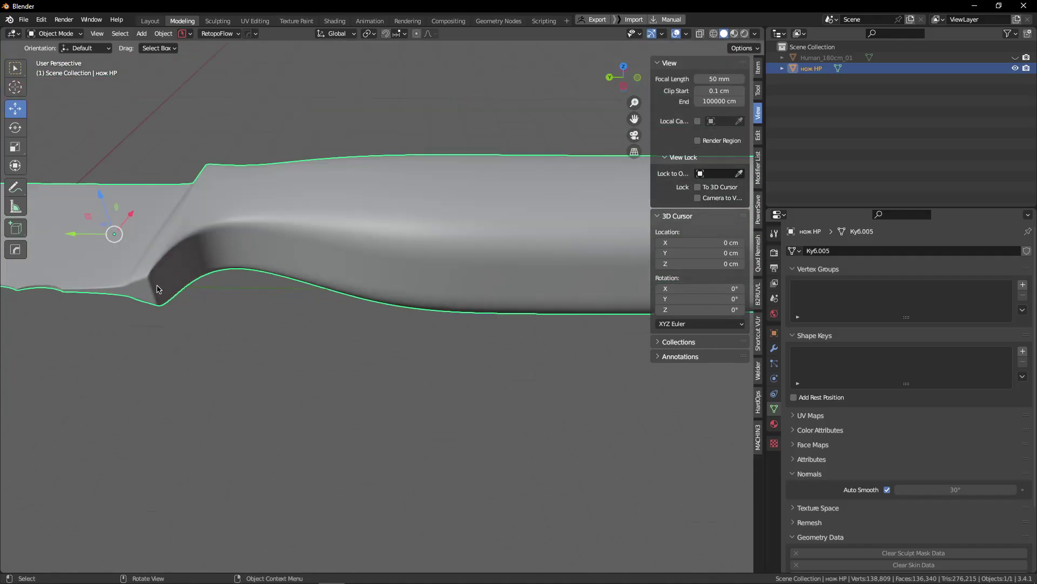
scroll(177, 251, up, 5)
scroll(182, 251, down, 1)
scroll(182, 251, down, 3)
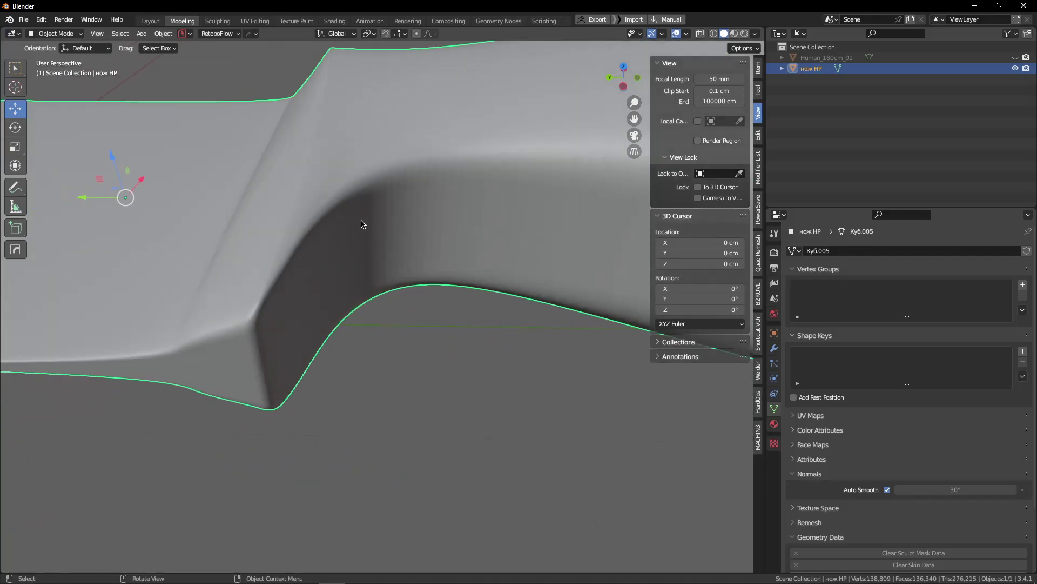
scroll(375, 222, up, 2)
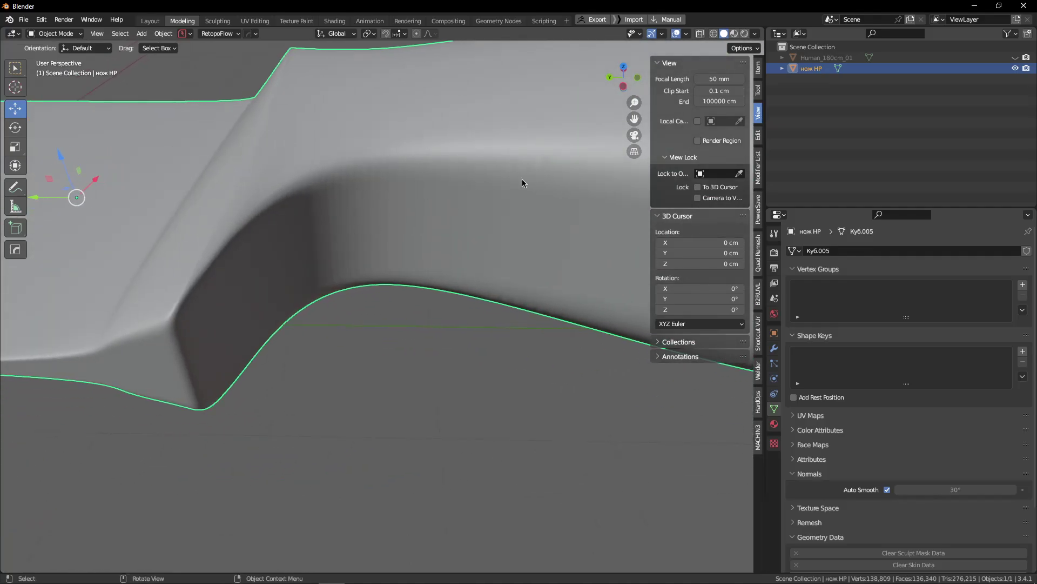
scroll(522, 179, down, 5)
key(Tab)
Step: Look over the low-poly pipe wrench's jaws, rivets and handles from several angles
click(295, 172)
scroll(497, 286, down, 4)
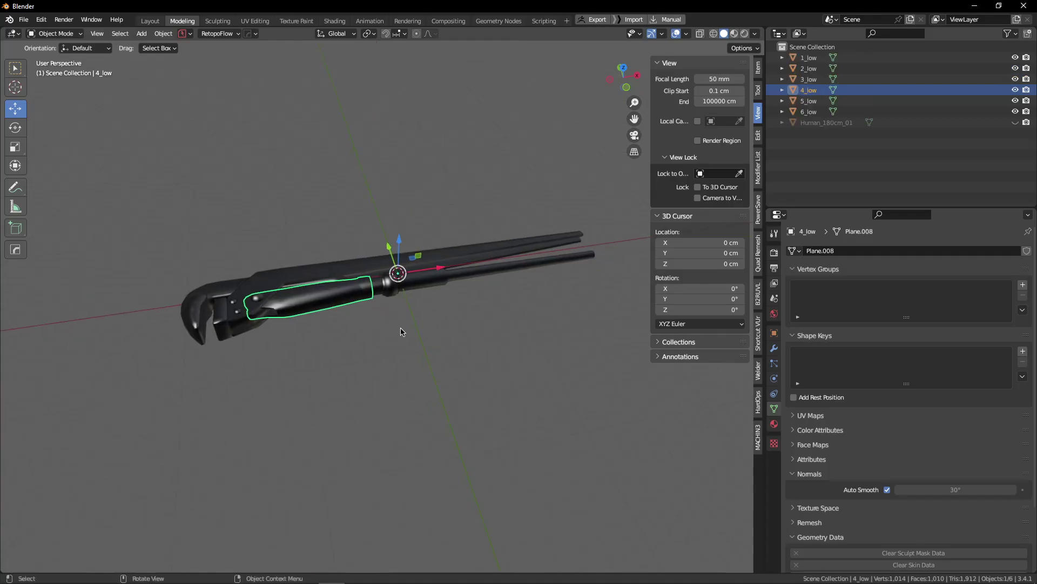
middle_drag(401, 331, 389, 331)
scroll(318, 318, up, 4)
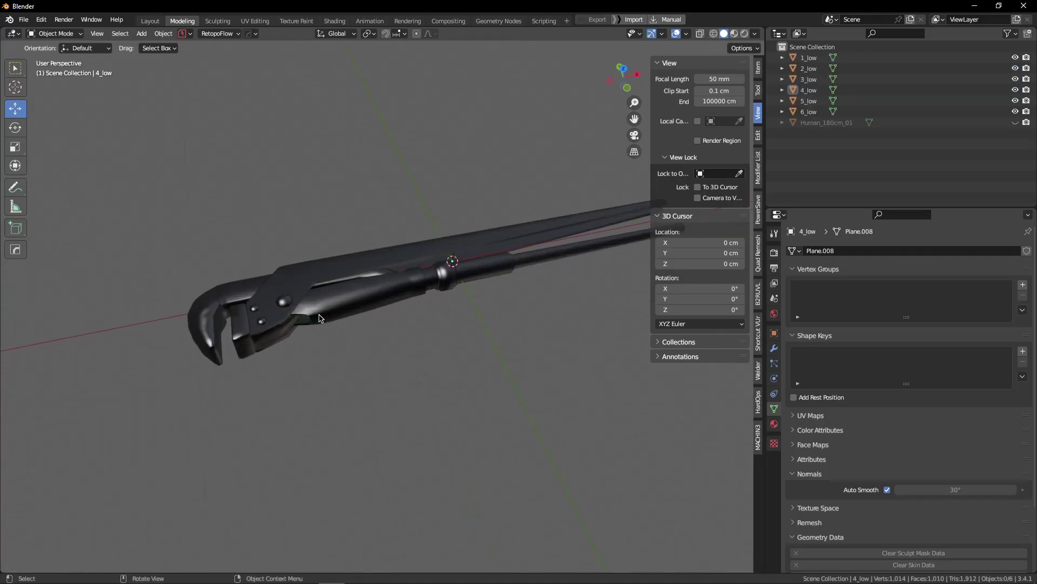
middle_drag(319, 318, 412, 277)
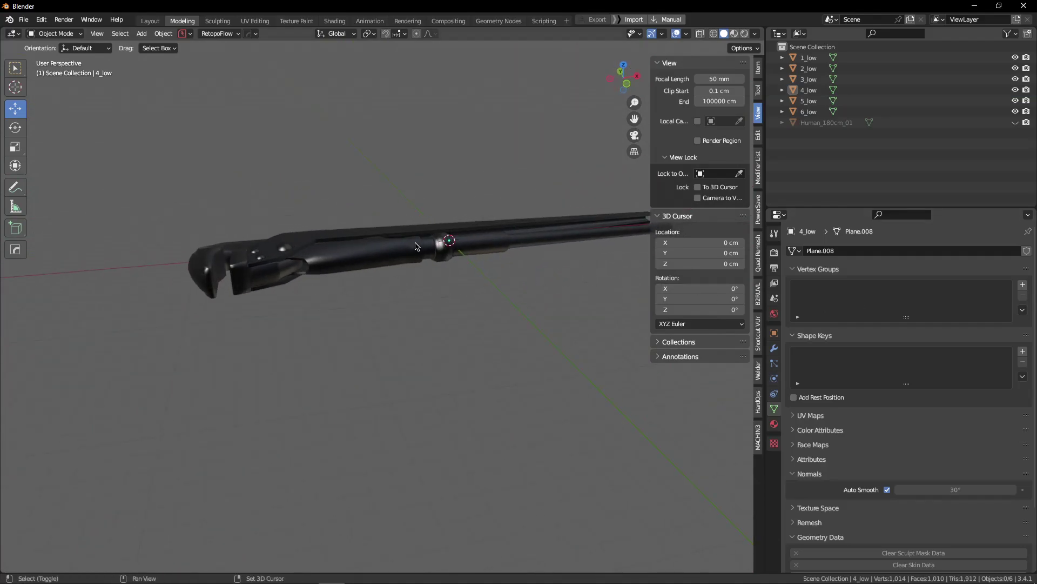
middle_drag(414, 246, 449, 293)
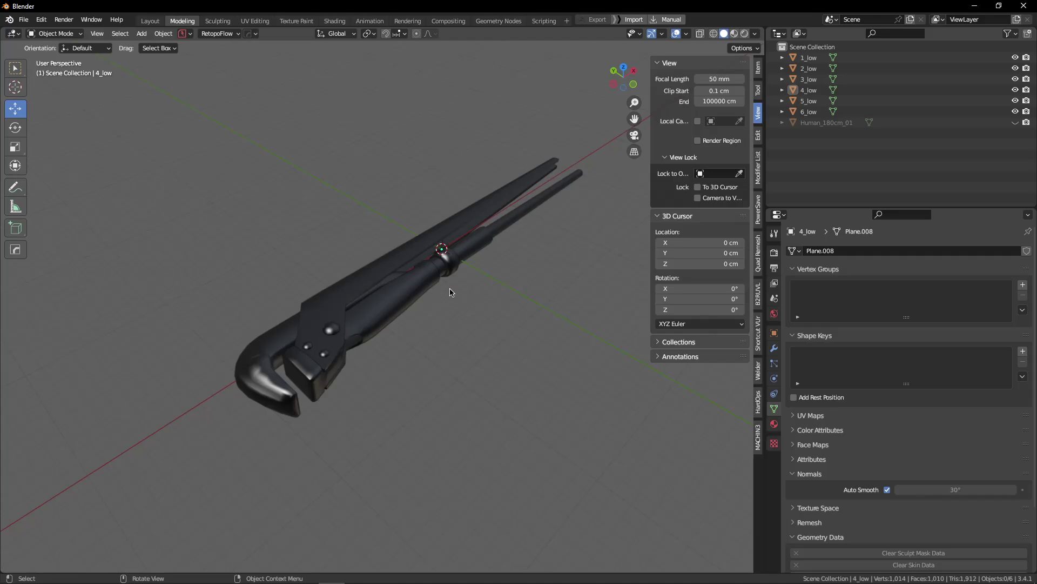
middle_drag(451, 293, 585, 166)
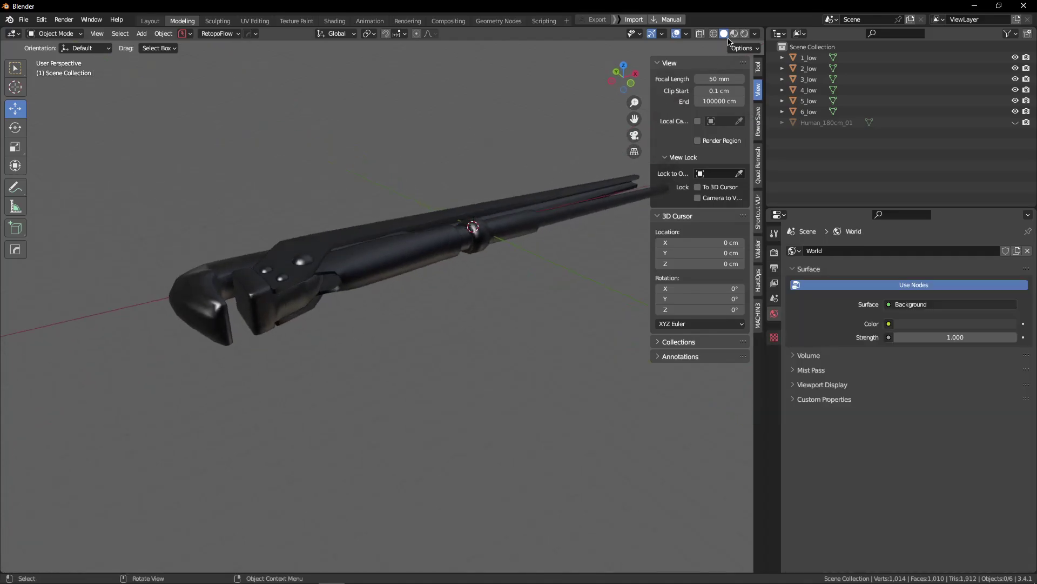
Step: Change the viewport's solid shading from the dark metallic look to a light grey one
click(755, 34)
click(711, 180)
mouse_move(432, 189)
middle_down()
mouse_move(371, 194)
mouse_move(411, 227)
middle_up()
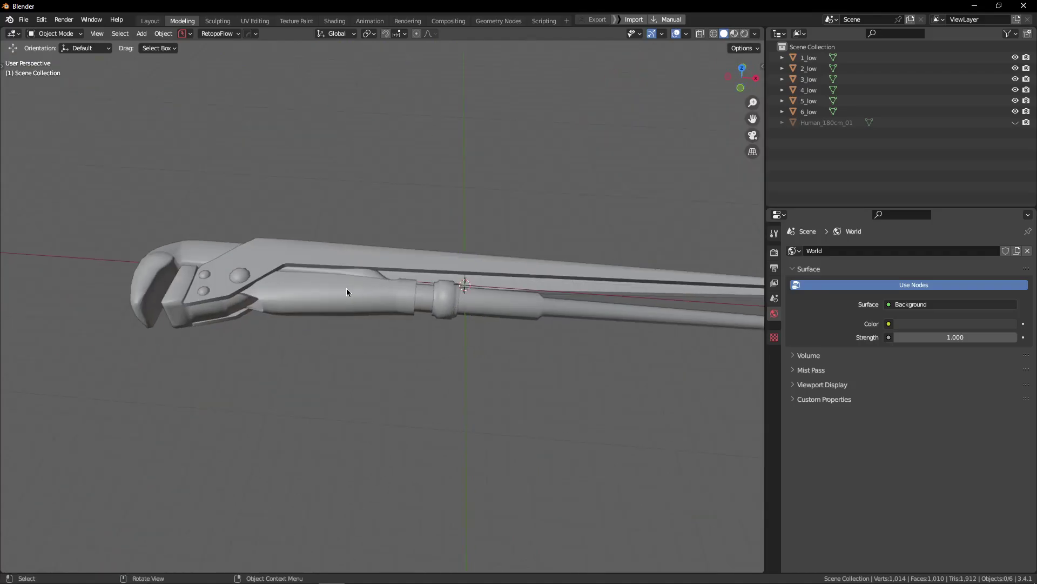
Step: Examine the light-shaded wrench's jaws and handles up close and as a whole
scroll(381, 255, up, 2)
shift+middle_drag(277, 262, 479, 249)
scroll(381, 255, down, 2)
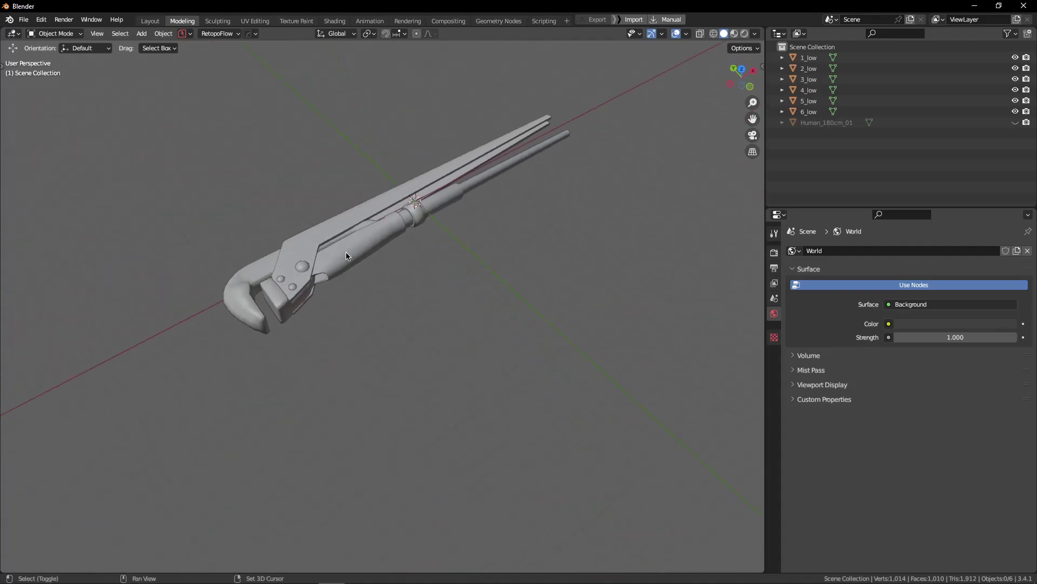
shift+middle_drag(346, 256, 381, 290)
scroll(456, 264, up, 4)
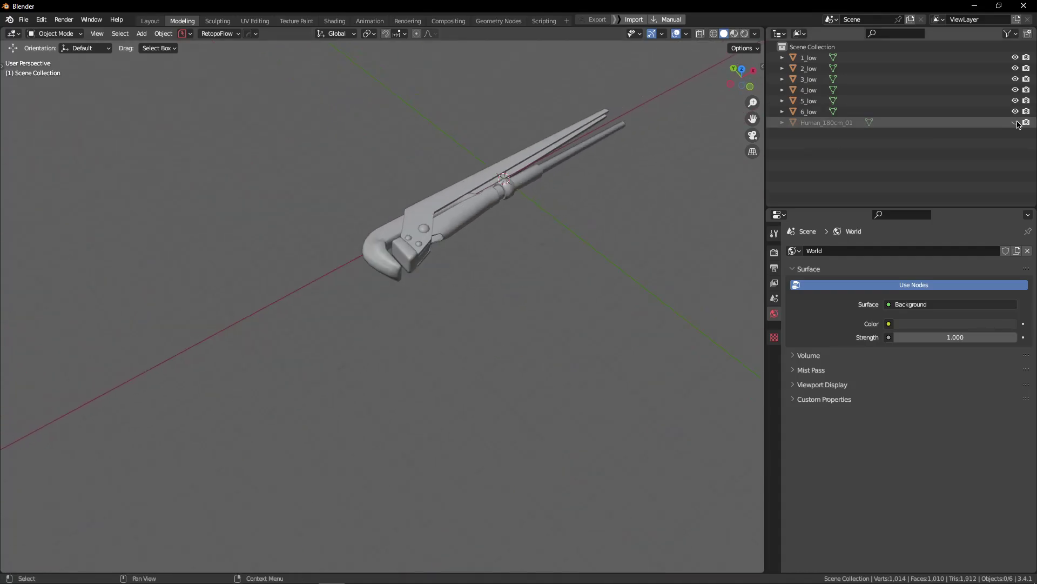
Step: Show the 180 cm human reference and select all wrench parts to judge the wrench's size against the figure
click(1018, 124)
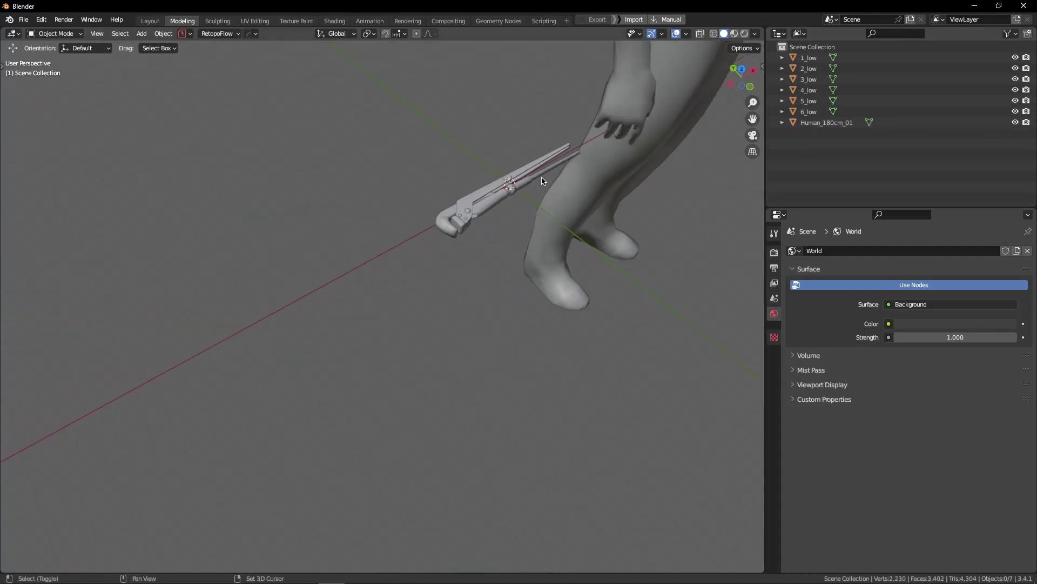
middle_drag(544, 174, 426, 230)
drag(426, 229, 477, 281)
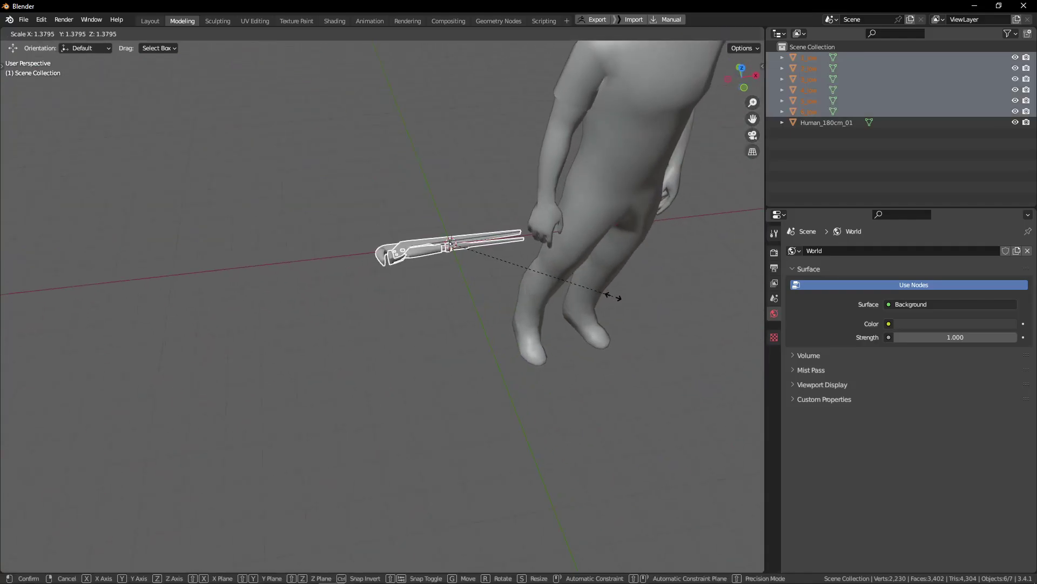
key(Escape)
shift+middle_drag(579, 193, 517, 209)
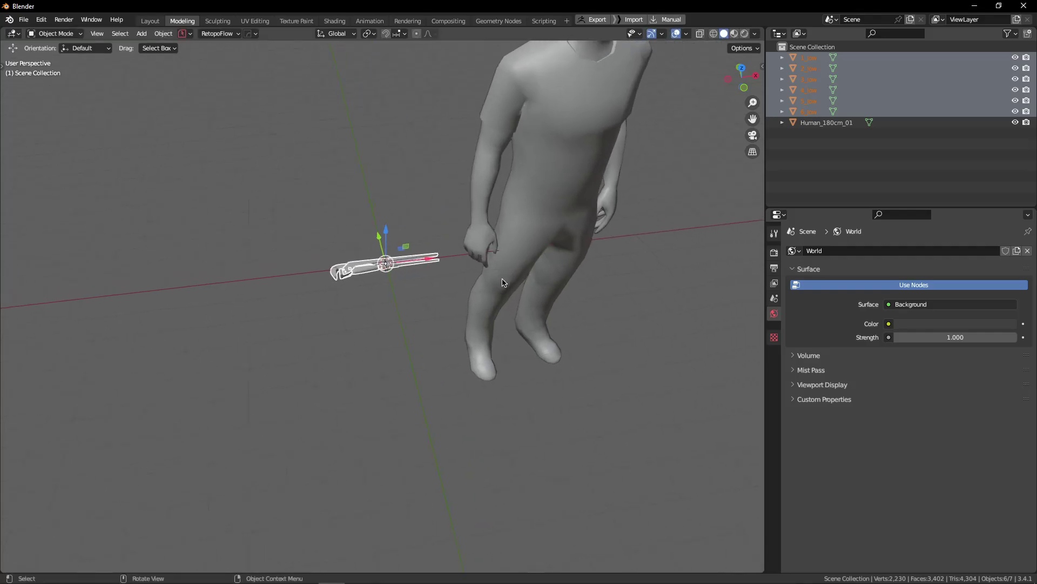
Step: Hide the human reference and frame the whole pipe wrench
click(1015, 122)
middle_drag(454, 241, 442, 227)
key(KP_Decimal)
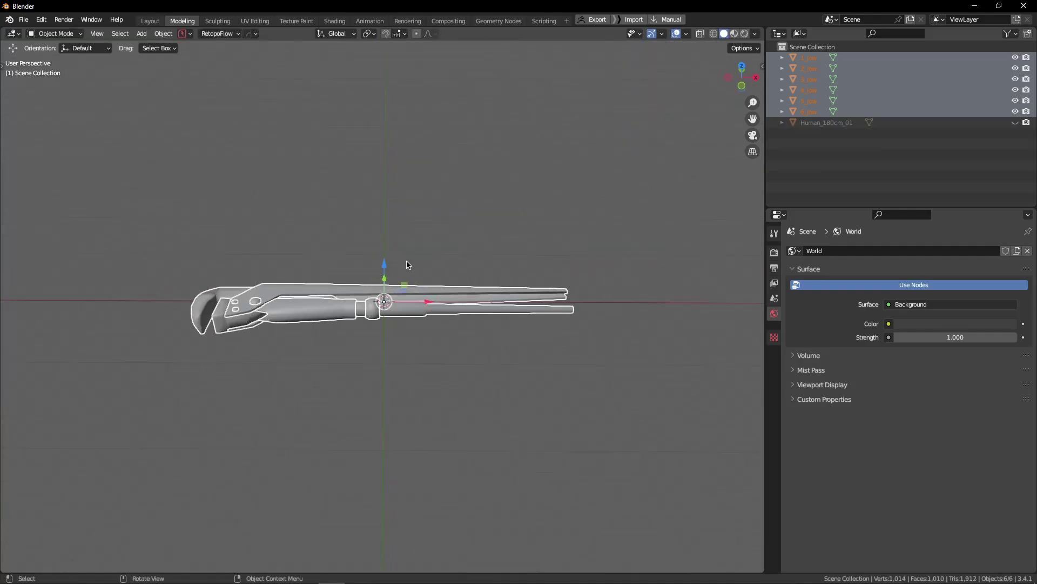
middle_drag(408, 262, 429, 261)
Step: Turn on the wireframe display to examine the mesh of the wrench's jaws and handles, and turn it off again
key(alt+a)
key(q)
mouse_move(425, 314)
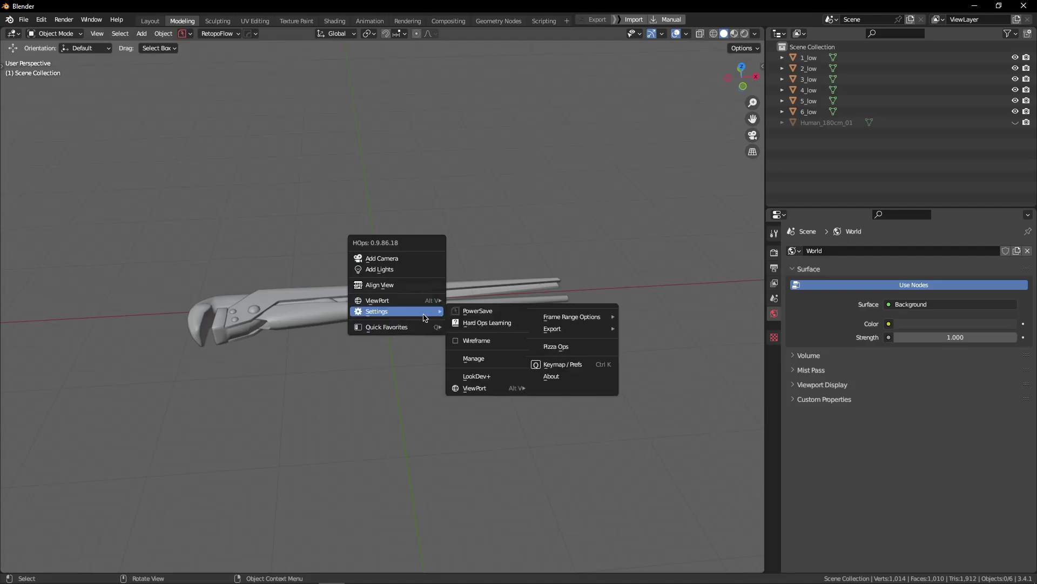
click(476, 340)
scroll(356, 322, up, 6)
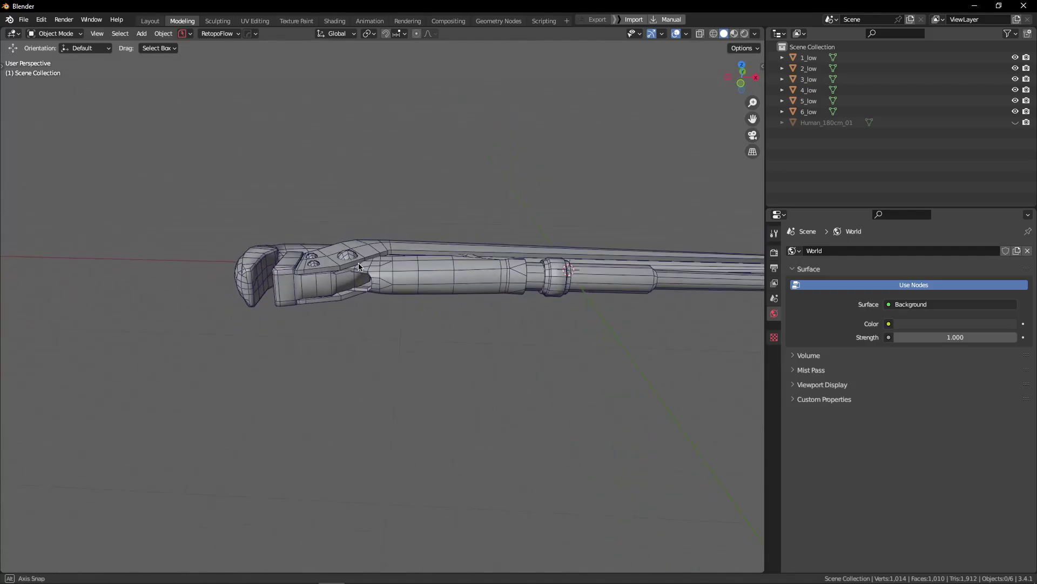
middle_drag(386, 270, 378, 288)
key(q)
mouse_move(378, 288)
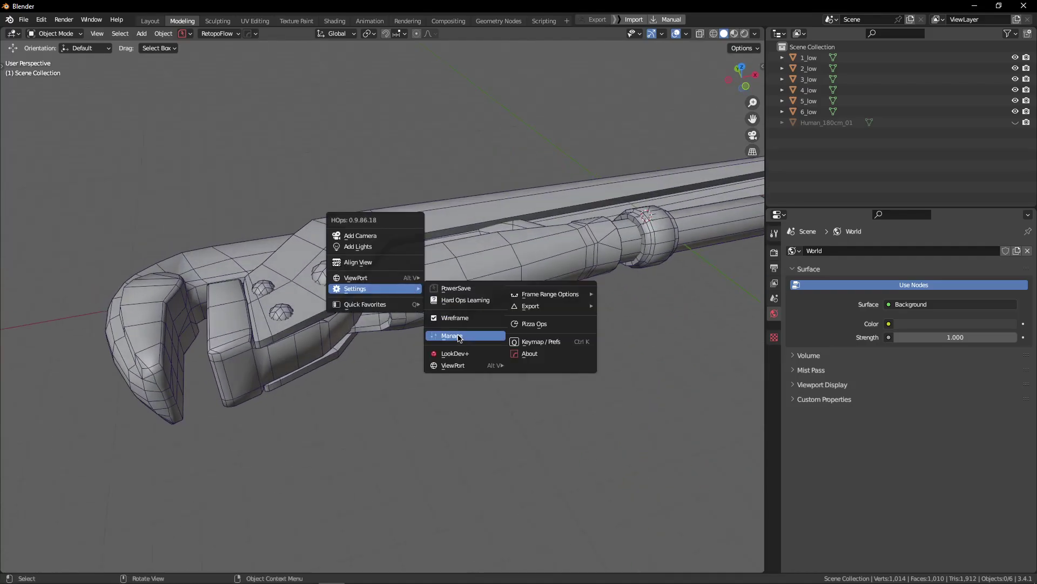
click(462, 318)
Step: Open the wrench's sleeve mesh (4_low) for editing and examine its edge loops and open end
click(449, 273)
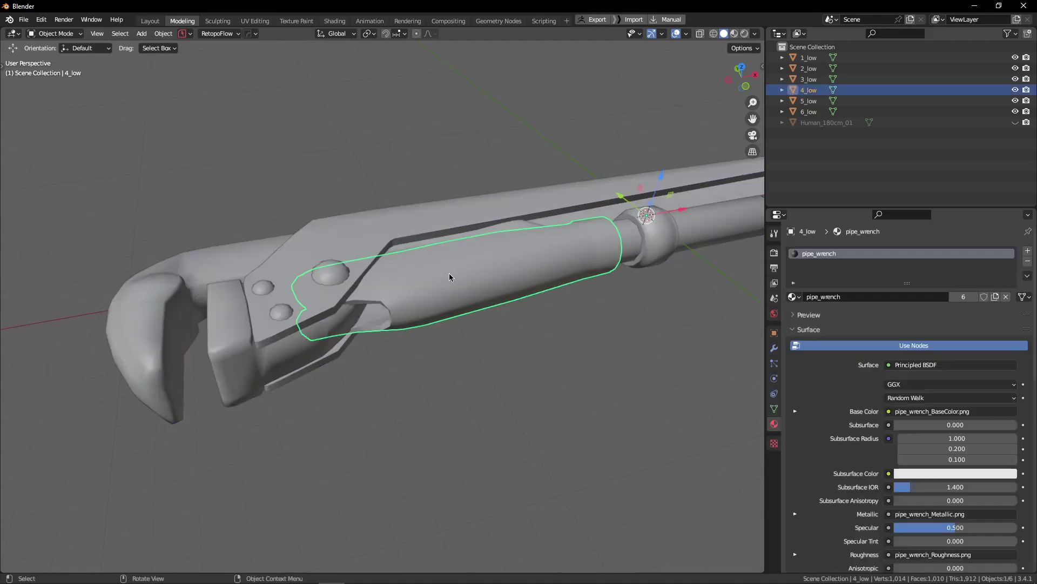
key(Tab)
middle_drag(449, 274, 444, 303)
shift+middle_drag(540, 274, 371, 281)
scroll(371, 281, up, 4)
click(374, 291)
middle_drag(426, 260, 469, 331)
middle_drag(439, 201, 364, 205)
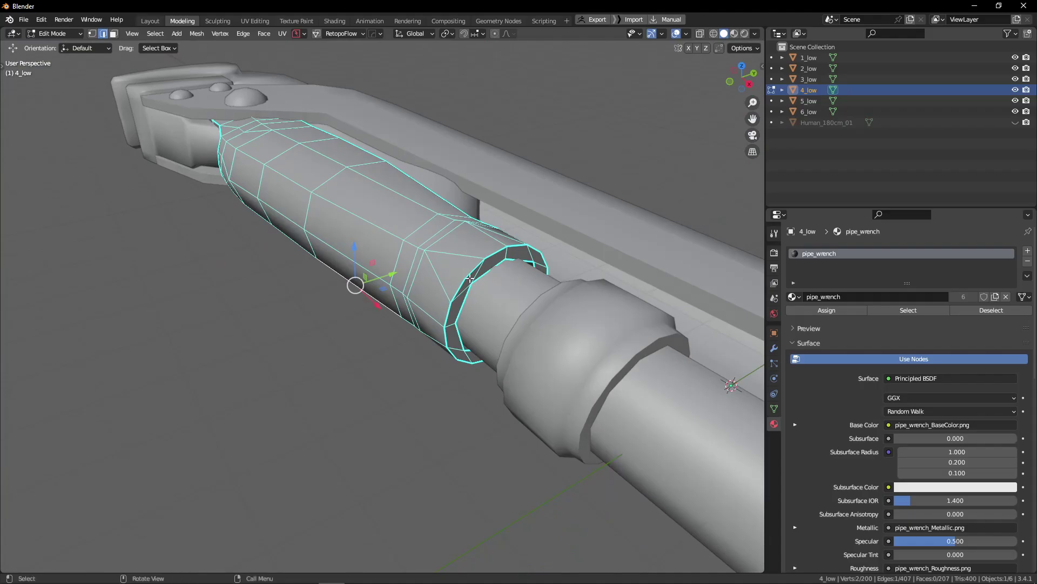
middle_drag(470, 278, 408, 263)
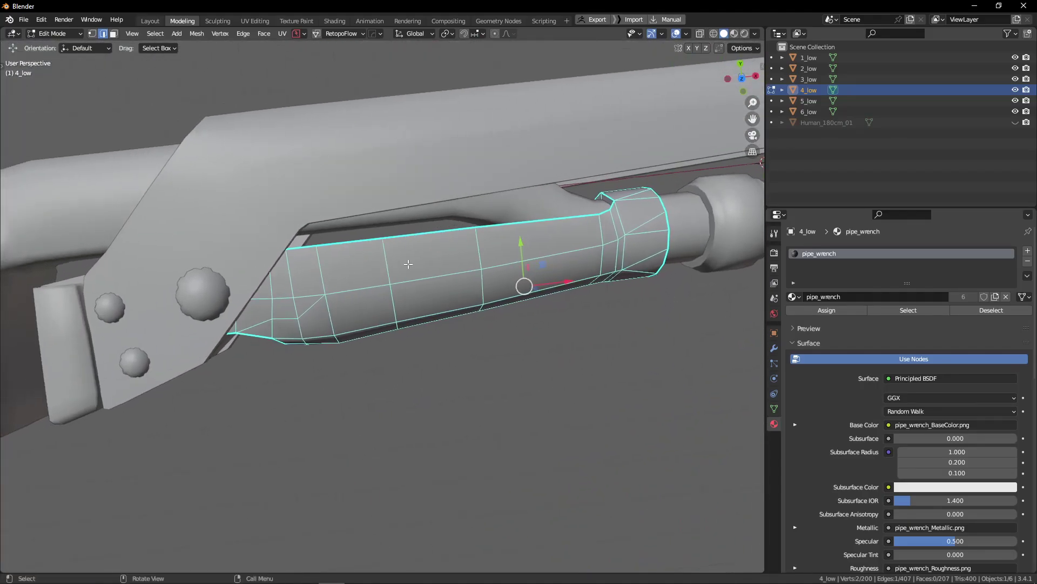
middle_drag(360, 312, 229, 288)
Step: Dissolve the crosswise edge loop midway along the sleeve, selecting it see-through in the orthographic top view
key(KP_7)
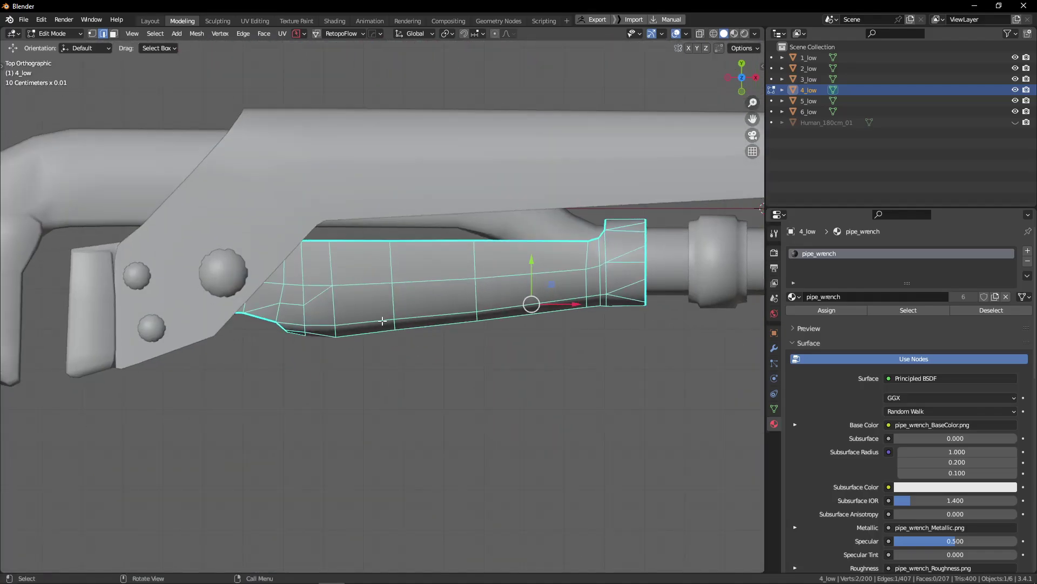
scroll(383, 321, up, 4)
key(alt+z)
scroll(396, 306, down, 2)
shift+middle_drag(403, 301, 397, 309)
key(1)
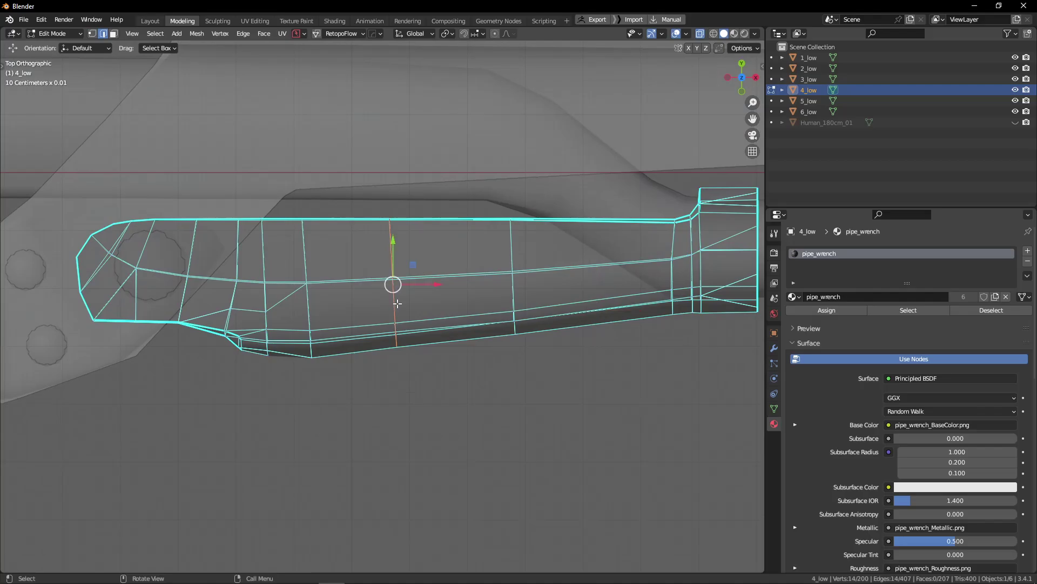
key(a)
key(alt+z)
key(Tab)
scroll(382, 294, down, 5)
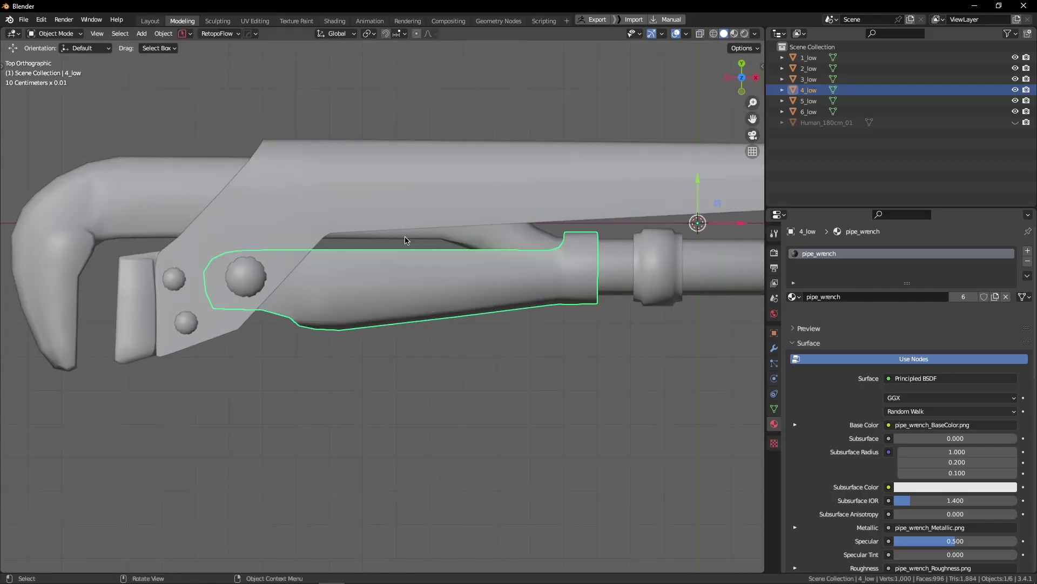
scroll(401, 257, down, 1)
Step: Connect the mid-sleeve vertex on the upper outline diagonally to the vertex just before the raised end section
key(Tab)
key(alt+z)
scroll(425, 246, up, 5)
scroll(428, 245, up, 2)
key(alt+z)
middle_drag(389, 245, 342, 220)
click(323, 216)
drag(324, 158, 326, 160)
middle_drag(326, 160, 335, 207)
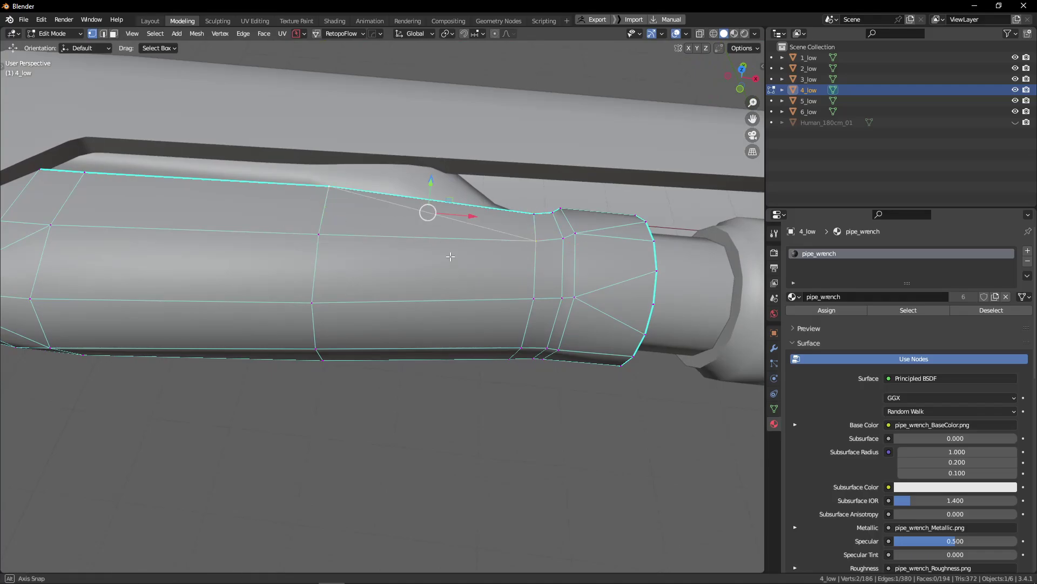
Step: Merge the diagonal's end vertex into the neighbouring vertex on the loop beside the raised end section
middle_drag(451, 256, 471, 312)
key(2)
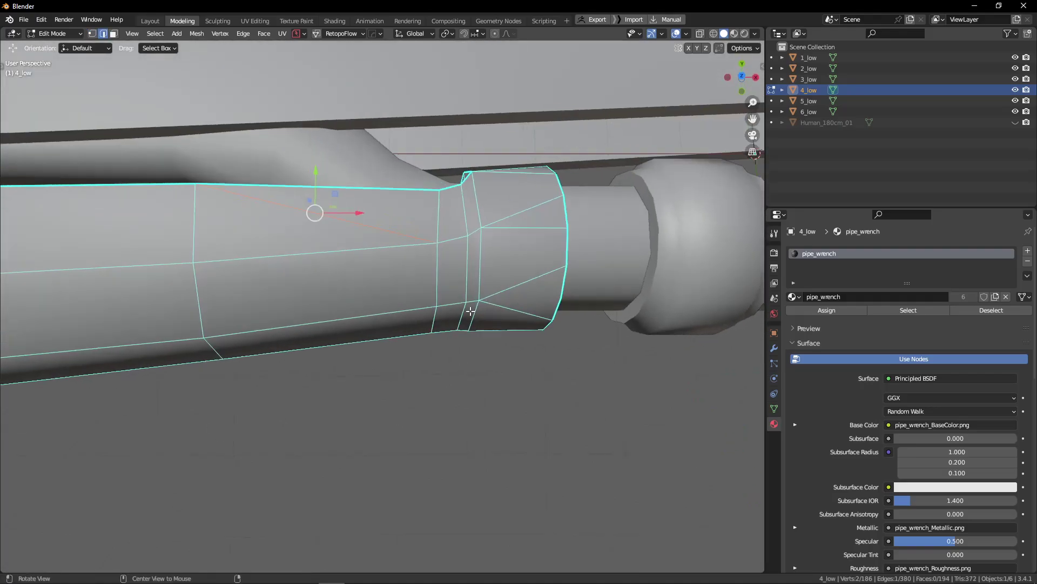
mouse_move(436, 278)
middle_down()
mouse_move(472, 280)
mouse_move(432, 247)
mouse_move(454, 259)
mouse_move(447, 278)
middle_up()
key(1)
key(1)
key(1)
Step: Dissolve the edge loop running through the merged vertex beside the sleeve's raised end section
key(2)
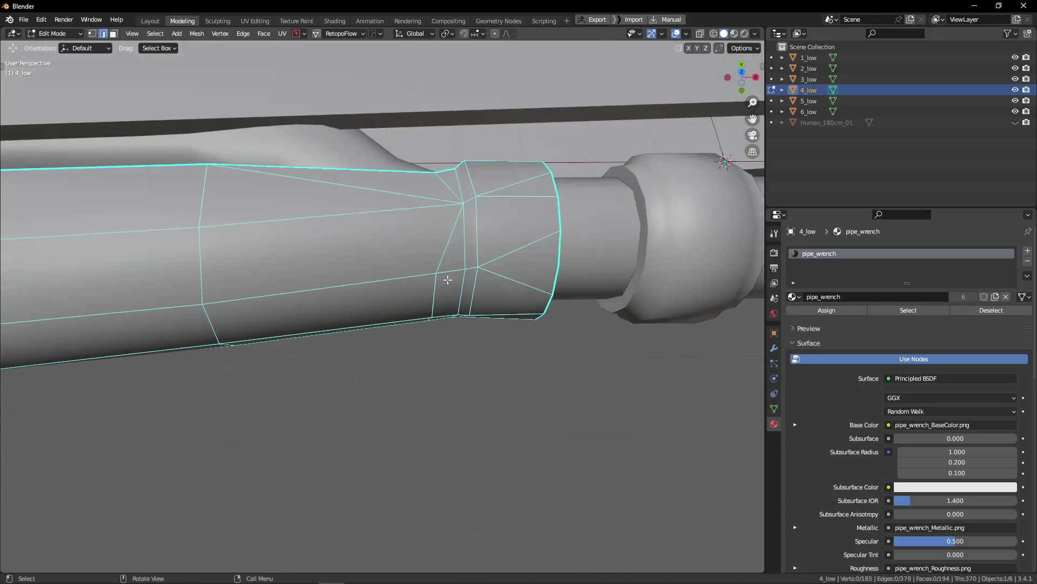
alt+click(469, 224)
key(ctrl+x)
key(Tab)
middle_drag(471, 223, 416, 176)
key(Tab)
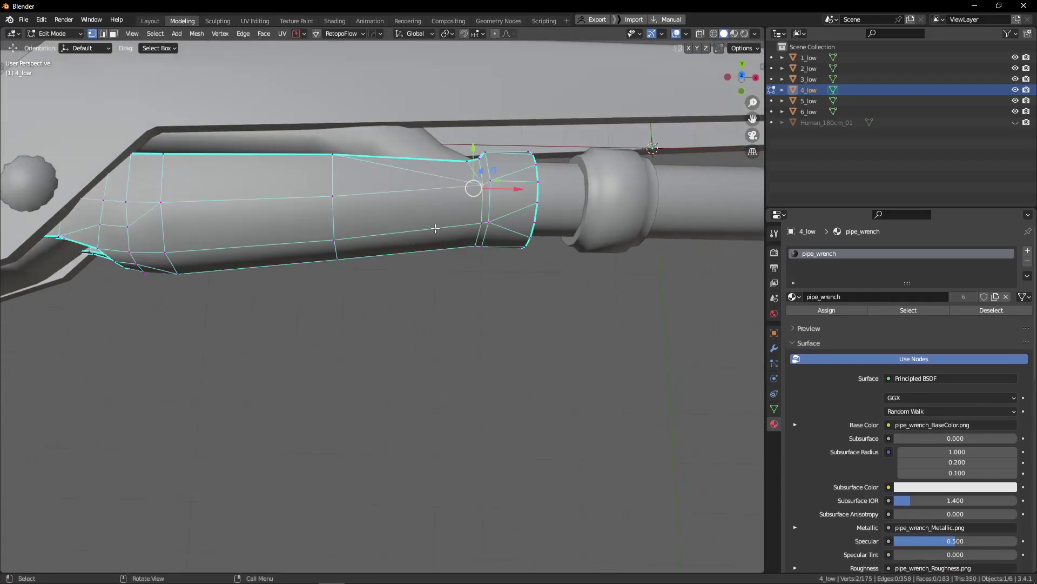
Step: Examine the outline of the step at the sleeve's raised end section up close and from the side
middle_drag(492, 170, 494, 128)
scroll(465, 162, up, 5)
click(443, 203)
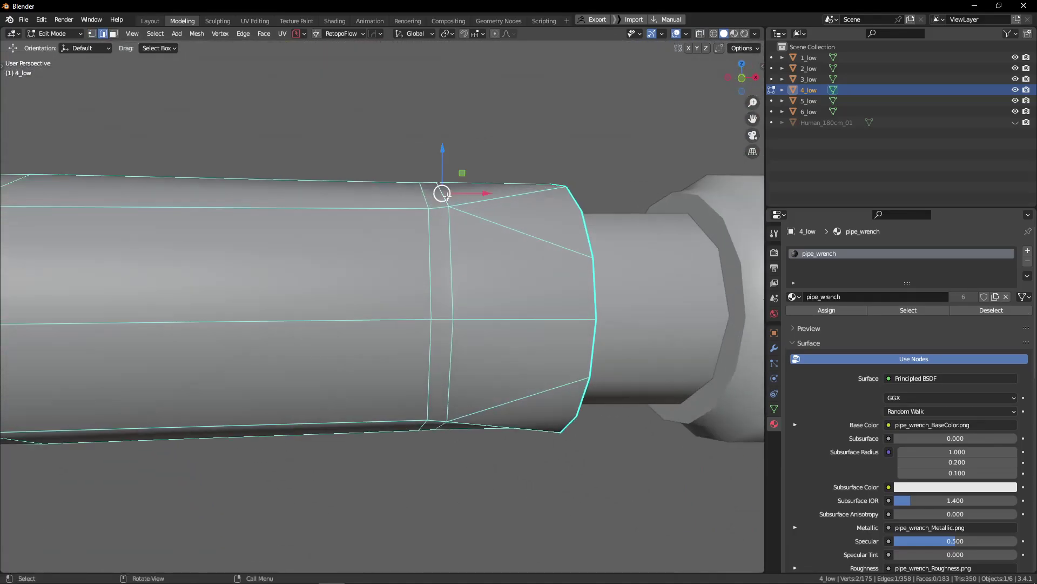
middle_drag(442, 199, 443, 127)
key(KP_Decimal)
scroll(342, 253, down, 3)
middle_drag(343, 254, 352, 289)
middle_drag(341, 246, 363, 214)
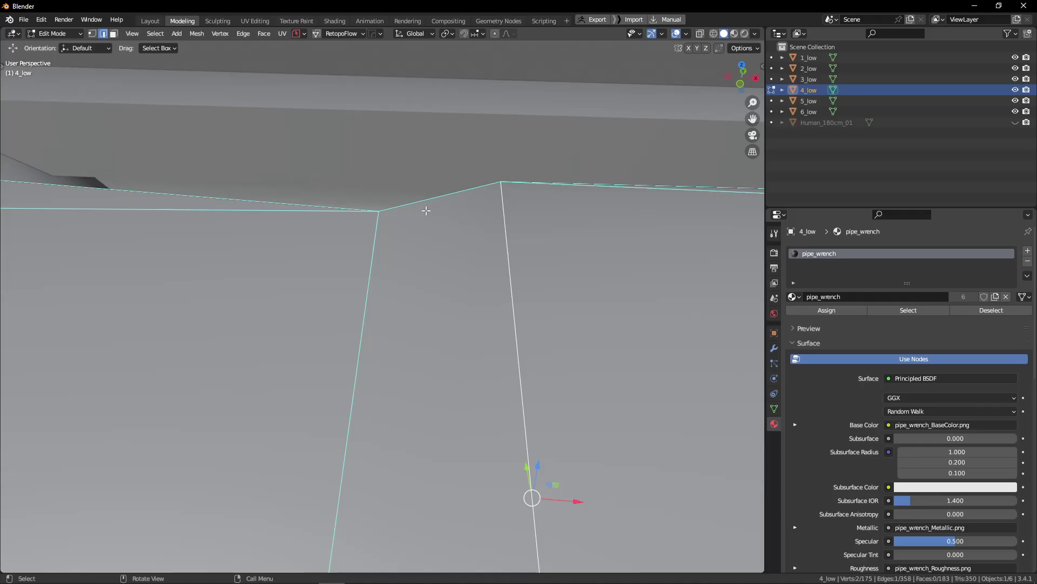
scroll(426, 211, down, 12)
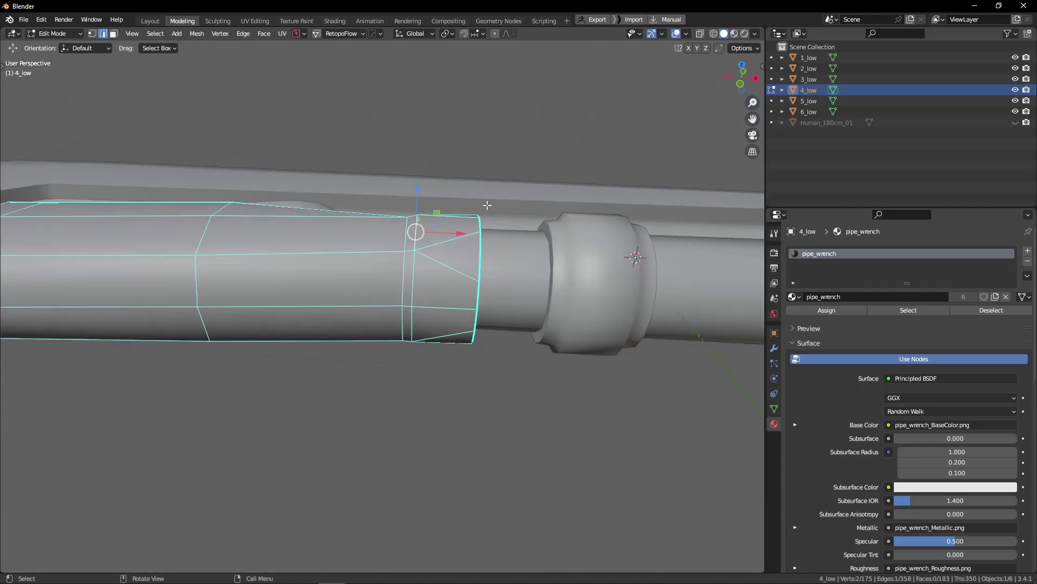
Step: Dissolve another edge loop at the sleeve's raised end and merge the leftover vertex into its neighbour
middle_drag(430, 241, 429, 297)
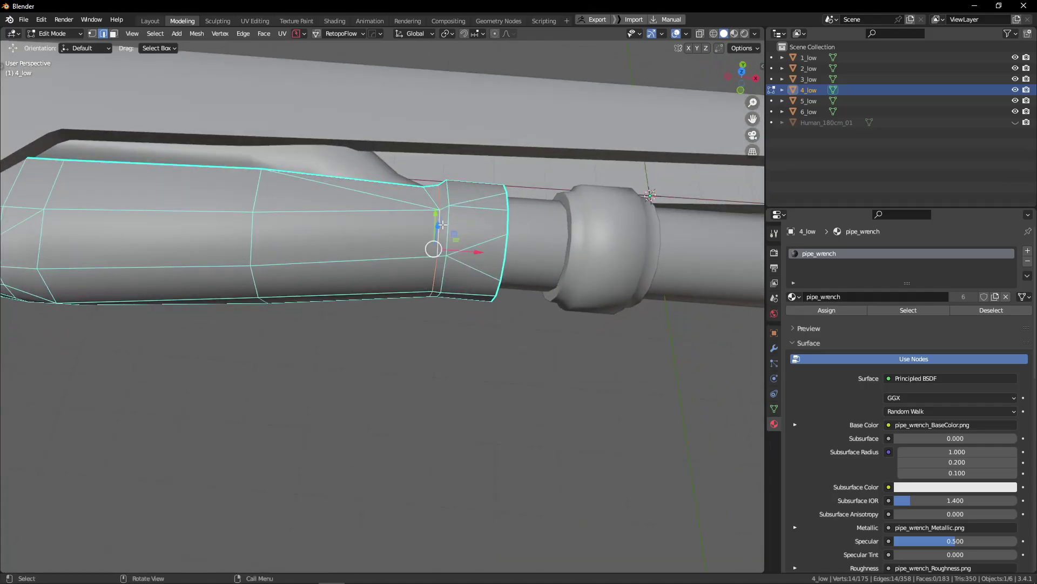
key(ctrl+x)
middle_drag(454, 230, 459, 198)
key(1)
click(444, 214)
scroll(443, 215, up, 2)
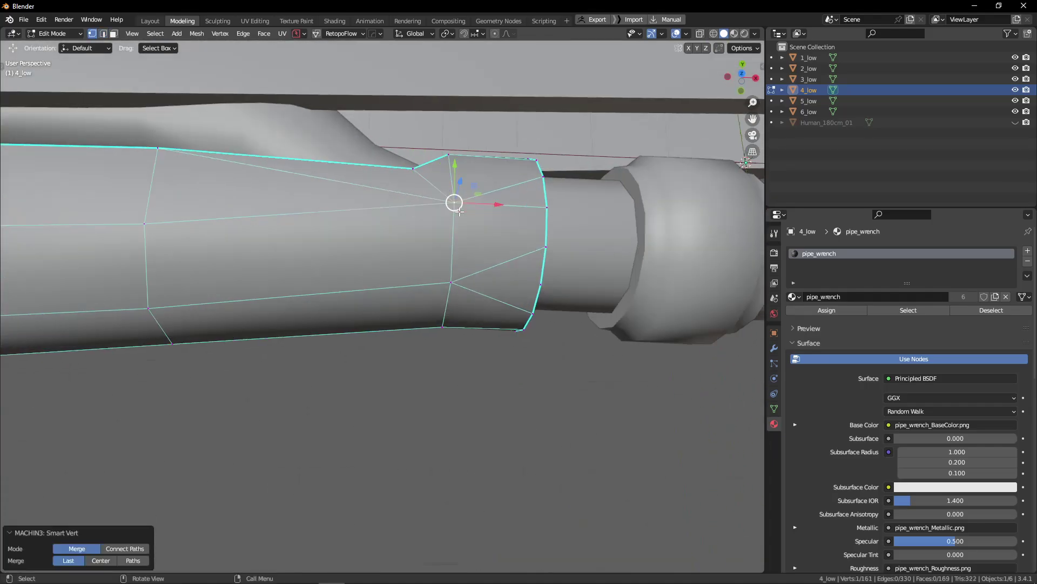
Step: Examine the rim of the sleeve's open end and select faces along it to check the face flow
key(Tab)
scroll(458, 211, down, 3)
key(ctrl+Tab)
click(359, 266)
scroll(474, 200, up, 4)
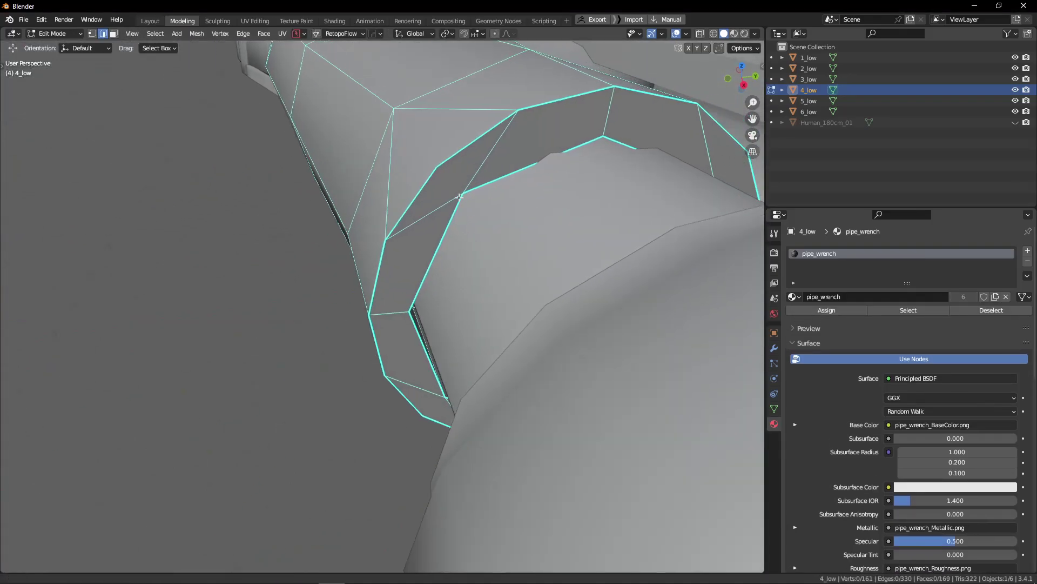
scroll(443, 192, down, 3)
scroll(427, 200, up, 3)
key(3)
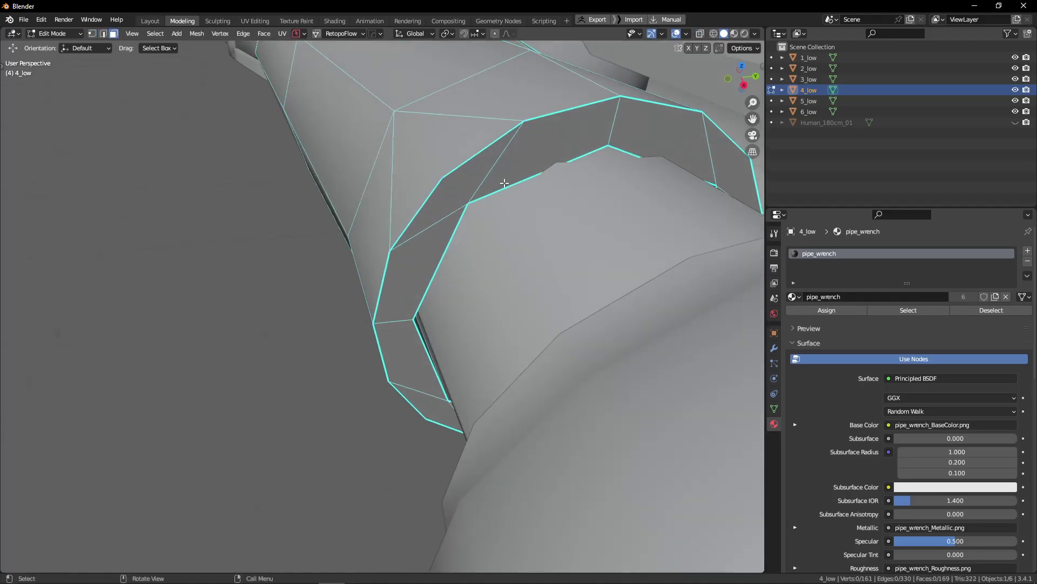
alt+click(482, 176)
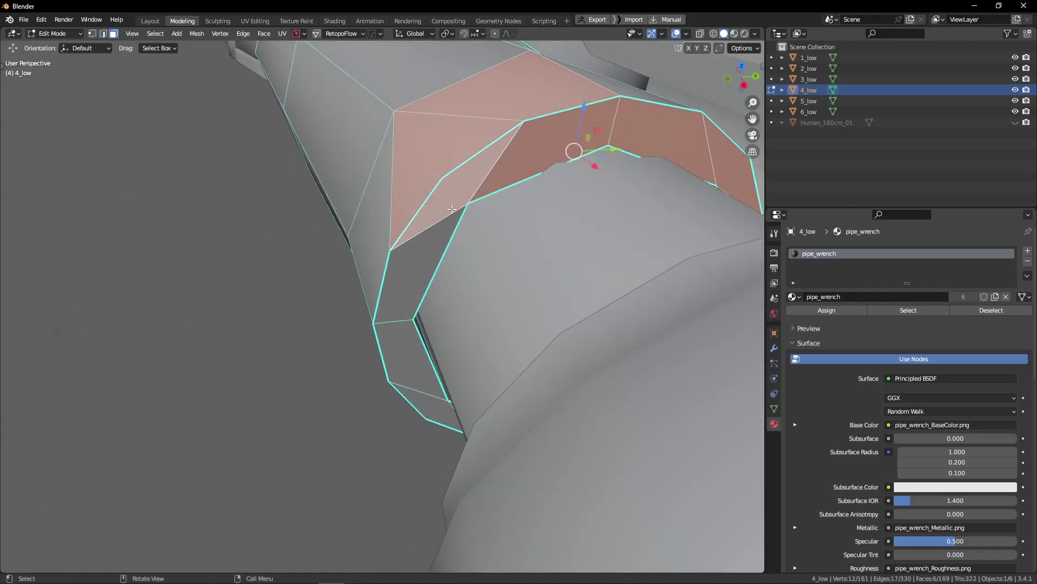
click(452, 209)
Step: Isolate the sleeve and connect the unlinked outer rim vertex to the nearest inner rim corner
key(Tab)
key(slash)
key(Tab)
click(190, 259)
scroll(385, 241, up, 5)
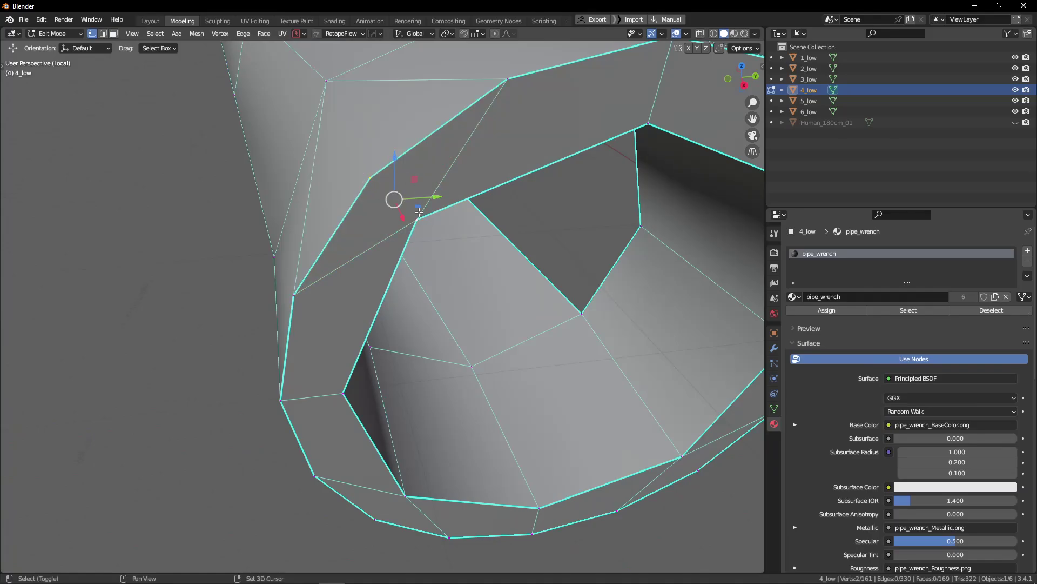
scroll(416, 206, down, 4)
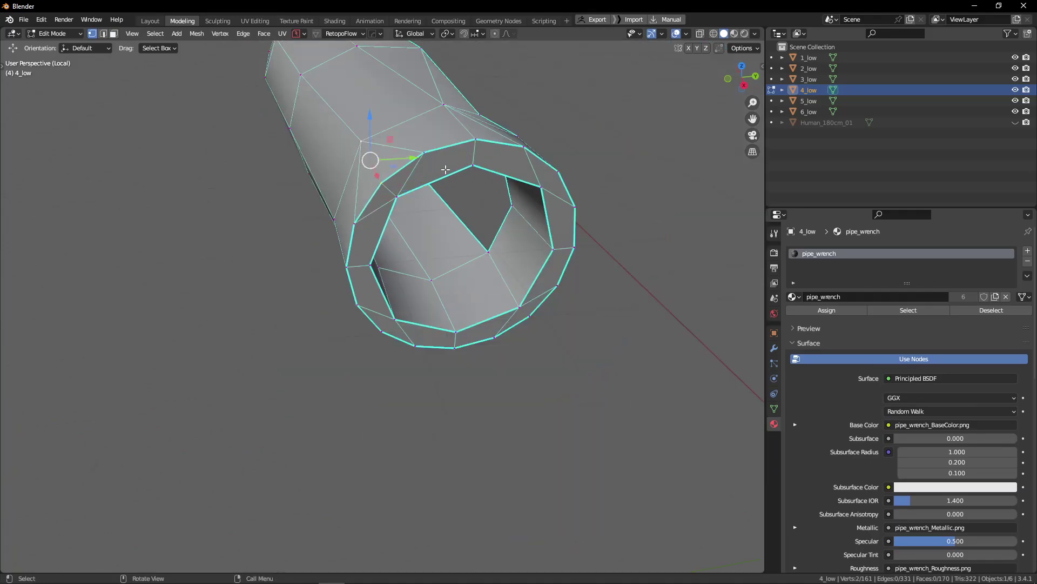
Step: Try to connect the two outer rim vertices on either side of the newly linked vertex with a direct edge
middle_drag(445, 169, 492, 224)
click(515, 223)
middle_drag(421, 248, 387, 206)
shift+click(387, 206)
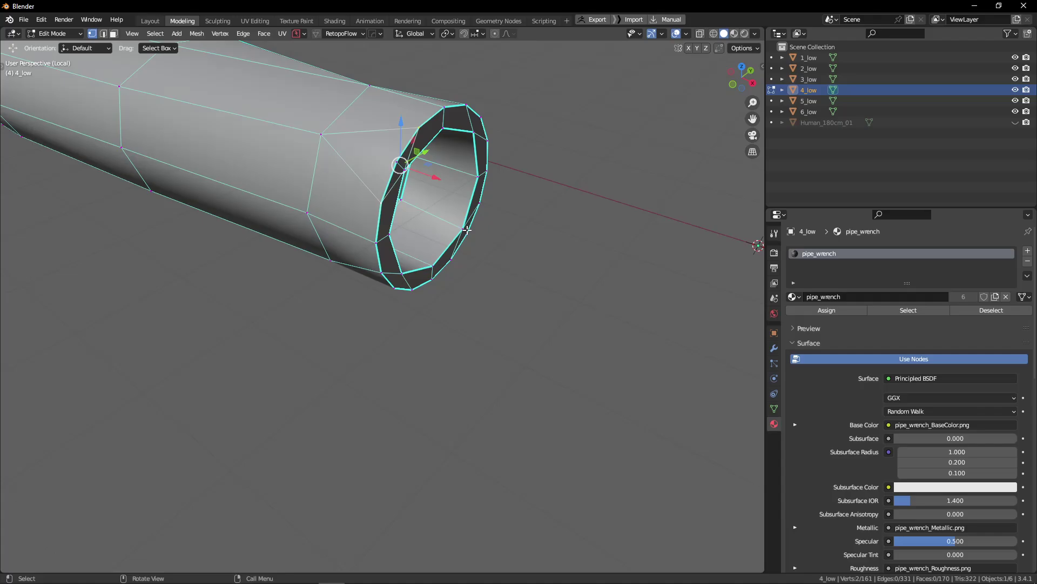
middle_drag(368, 207, 346, 200)
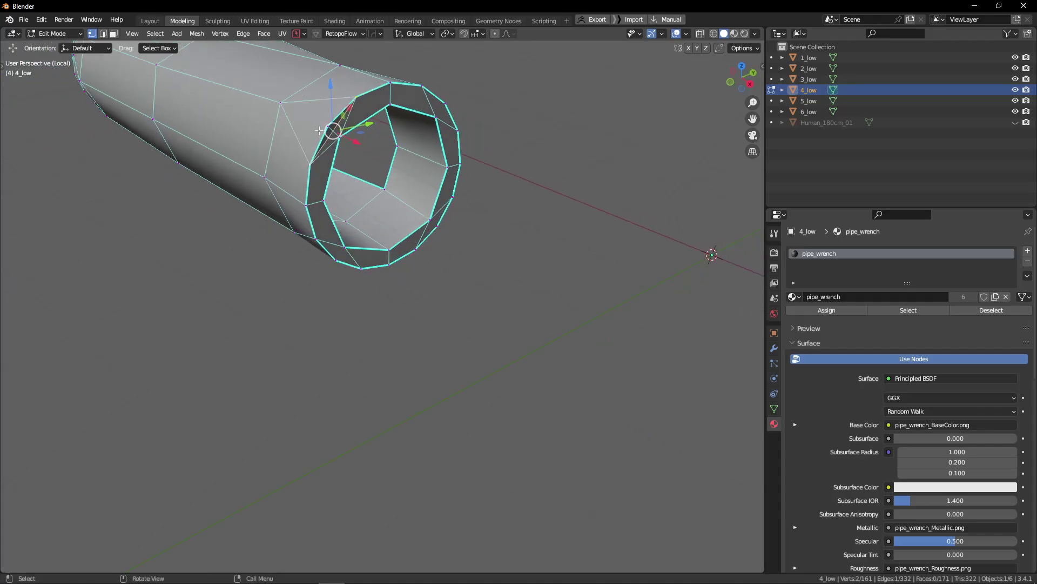
scroll(327, 135, up, 3)
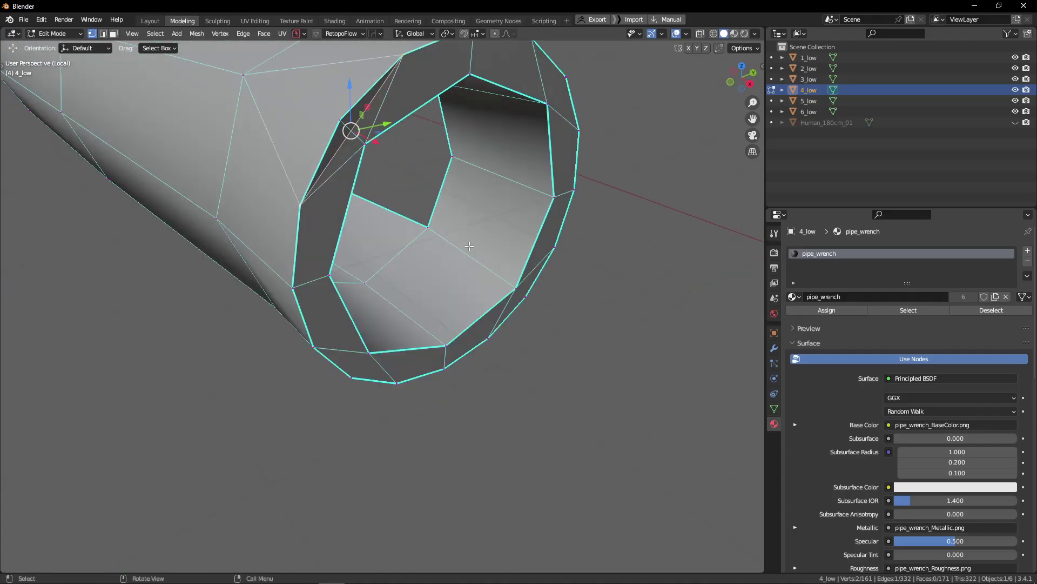
middle_drag(378, 206, 420, 232)
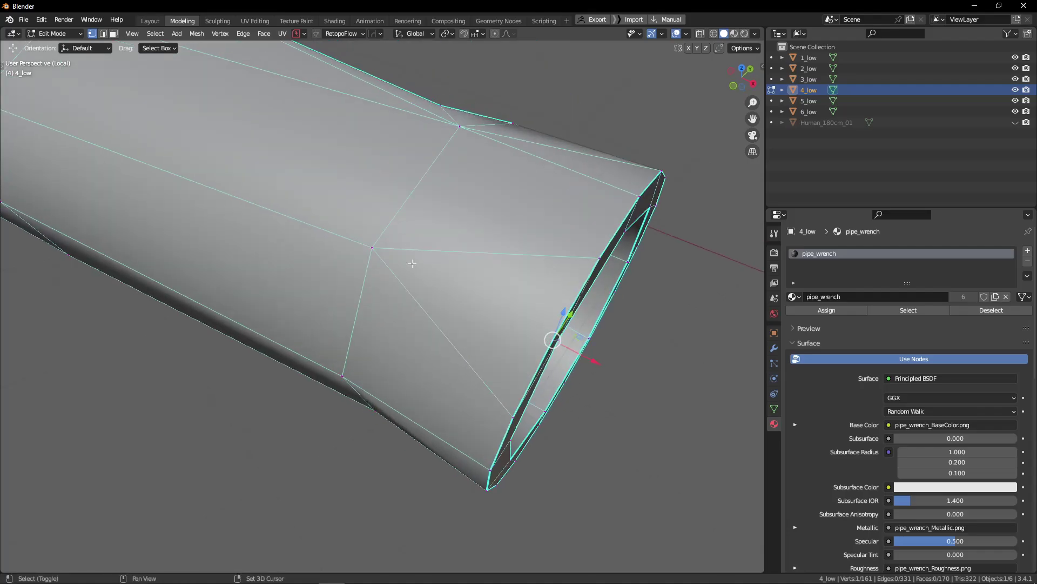
Step: Connect the sleeve's side vertex to the middle outer rim vertex, splitting the face between the two fan edges
scroll(351, 258, down, 2)
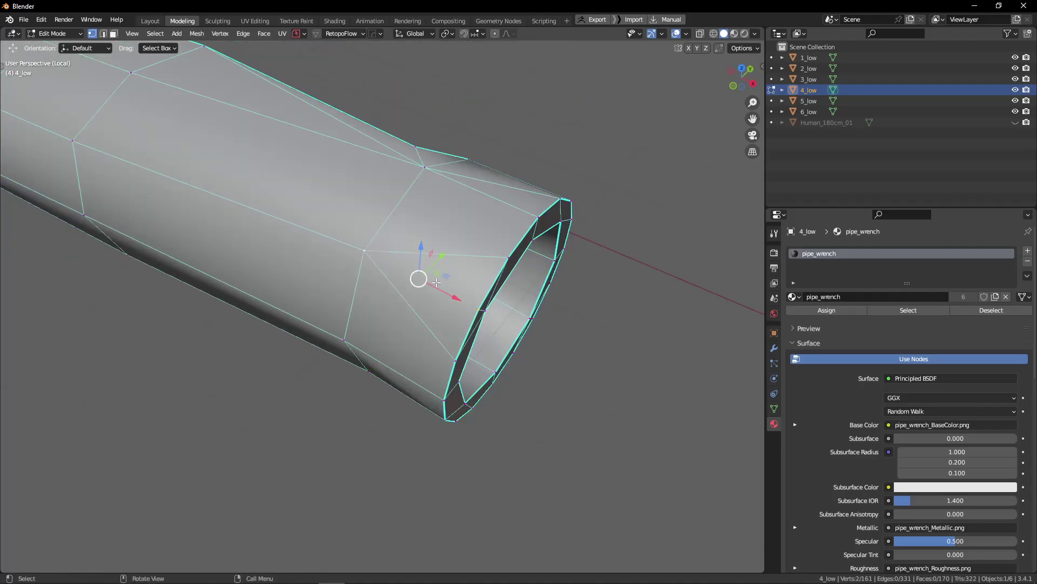
click(605, 323)
middle_drag(605, 322, 543, 305)
key(Tab)
Step: Examine the triangulated fan and the rim at the sleeve's open end from several angles
click(359, 199)
middle_drag(361, 198, 403, 112)
click(373, 172)
key(2)
key(alt+a)
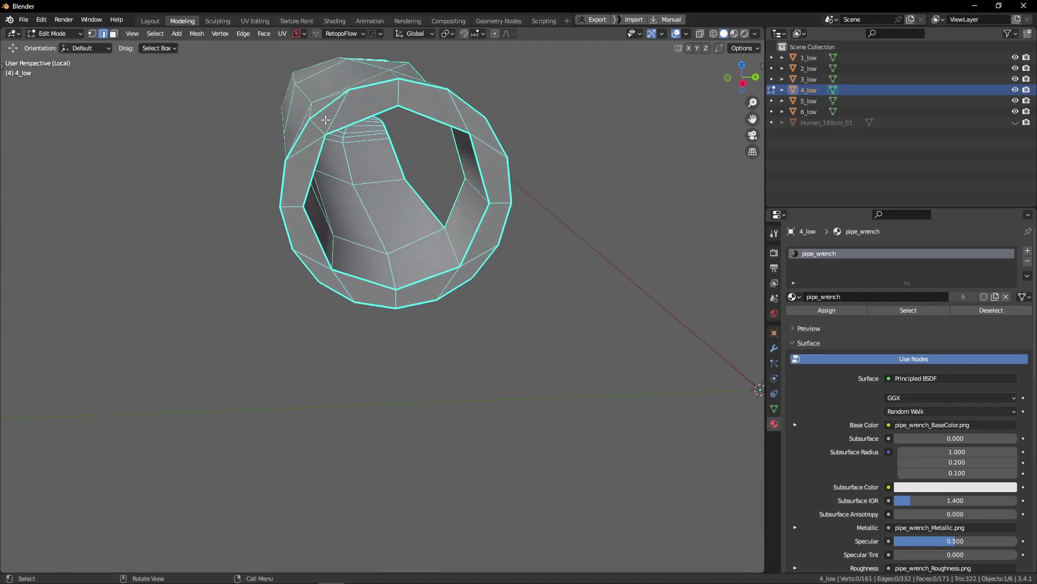
middle_drag(472, 183, 450, 163)
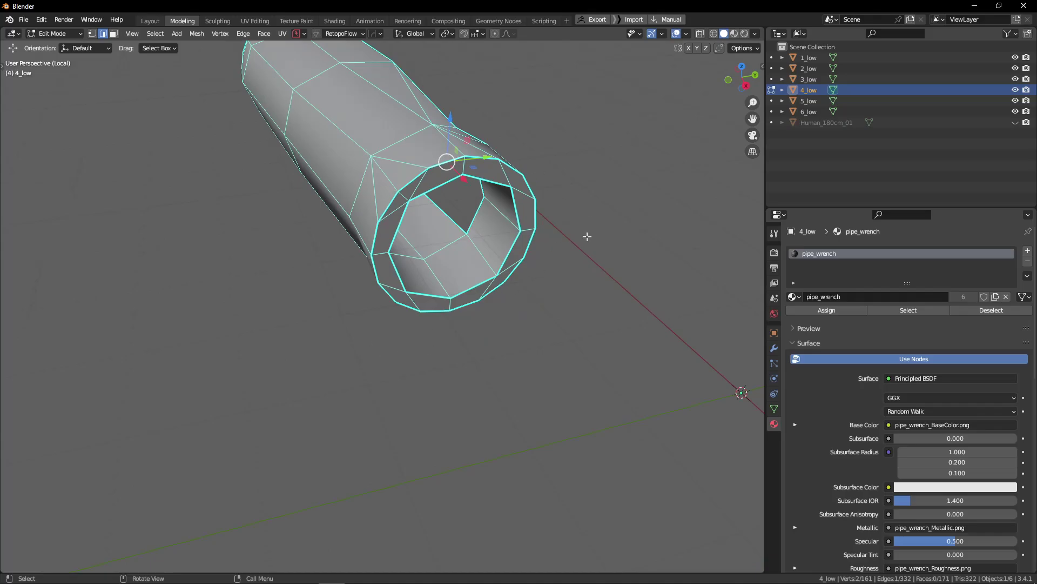
middle_drag(501, 182, 458, 193)
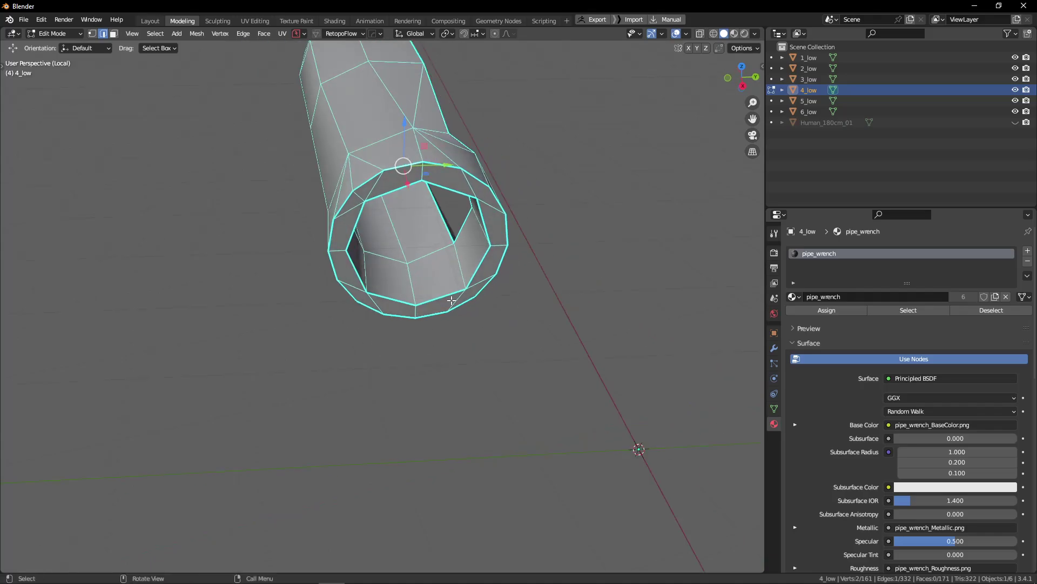
Step: Select two edges inside the sleeve's bore behind the open end and collapse each to a single vertex
click(528, 224)
alt+drag(481, 253, 355, 196)
scroll(346, 204, up, 3)
click(339, 189)
middle_drag(339, 190, 498, 198)
shift+click(331, 157)
key(m)
key(c)
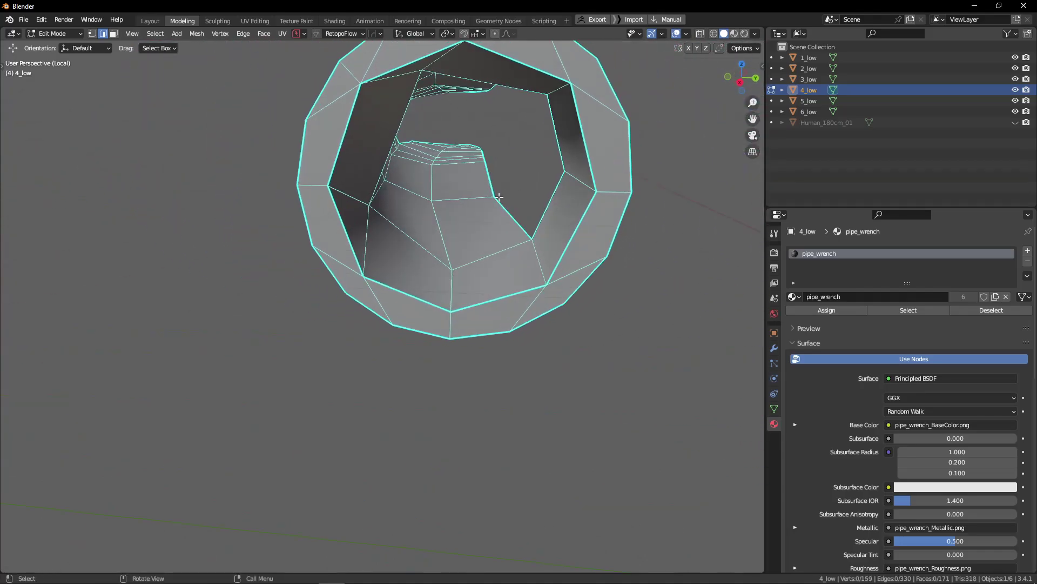
Step: Leave the sleeve's isolated view and try moving the shaft to see how it sits inside the sleeve
key(KP_Divide)
key(Tab)
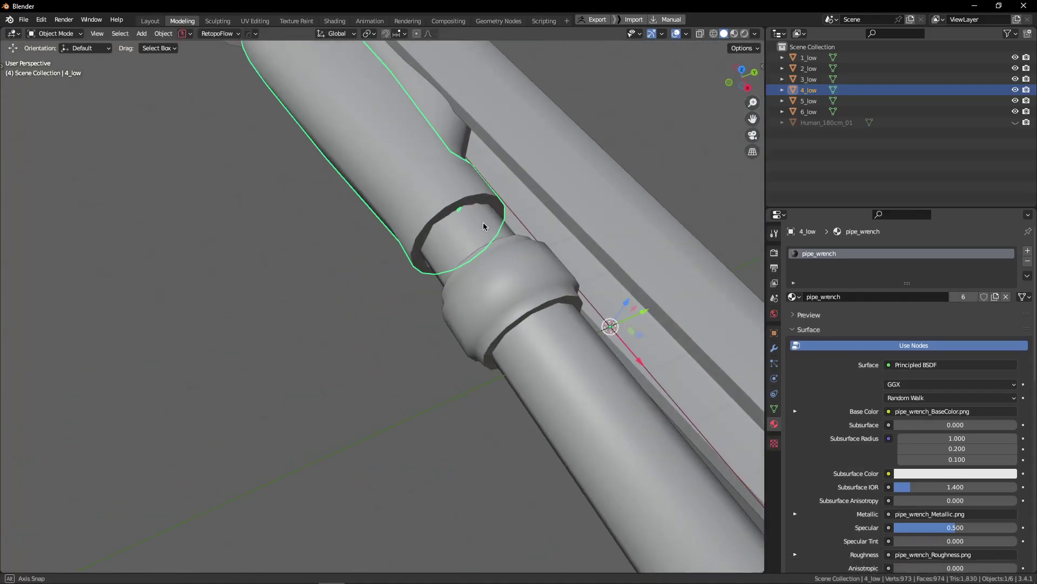
click(450, 217)
key(g)
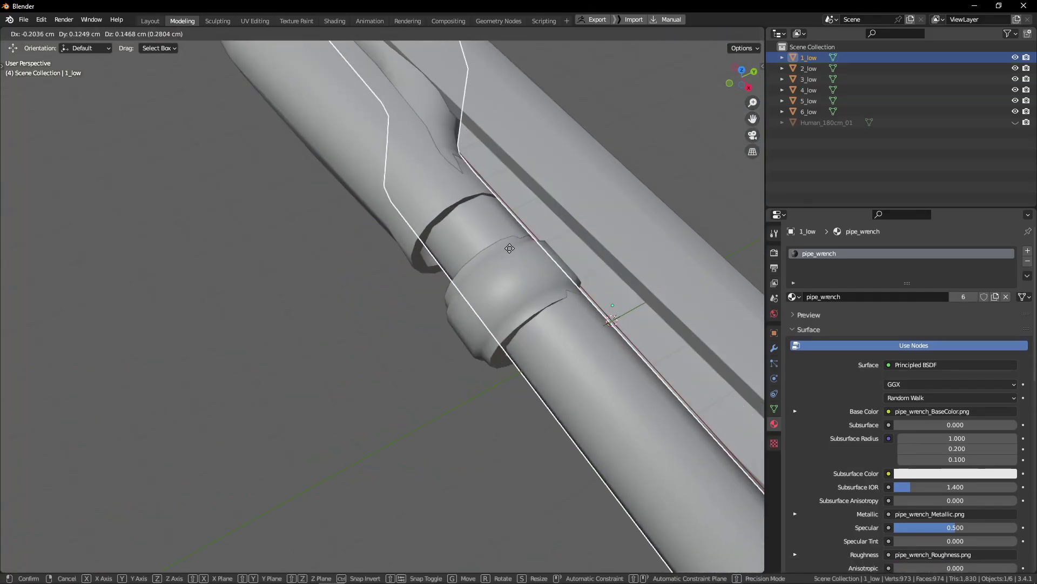
right_click(508, 246)
middle_drag(369, 304, 405, 317)
key(alt+a)
Step: Isolate the sleeve again and collapse the cross edges on its inner wall to thin out the hidden loops
key(slash)
key(Tab)
scroll(406, 195, up, 2)
scroll(351, 259, up, 2)
middle_drag(391, 280, 389, 261)
key(Tab)
click(394, 320)
middle_drag(394, 320, 397, 346)
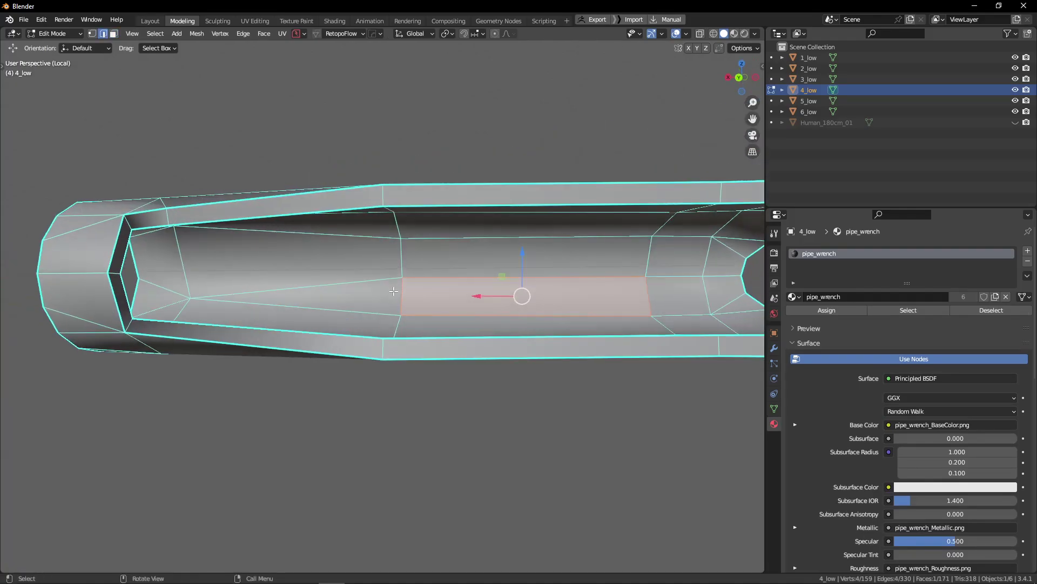
click(400, 290)
middle_drag(399, 280, 367, 303)
key(m)
key(c)
middle_drag(362, 254, 398, 241)
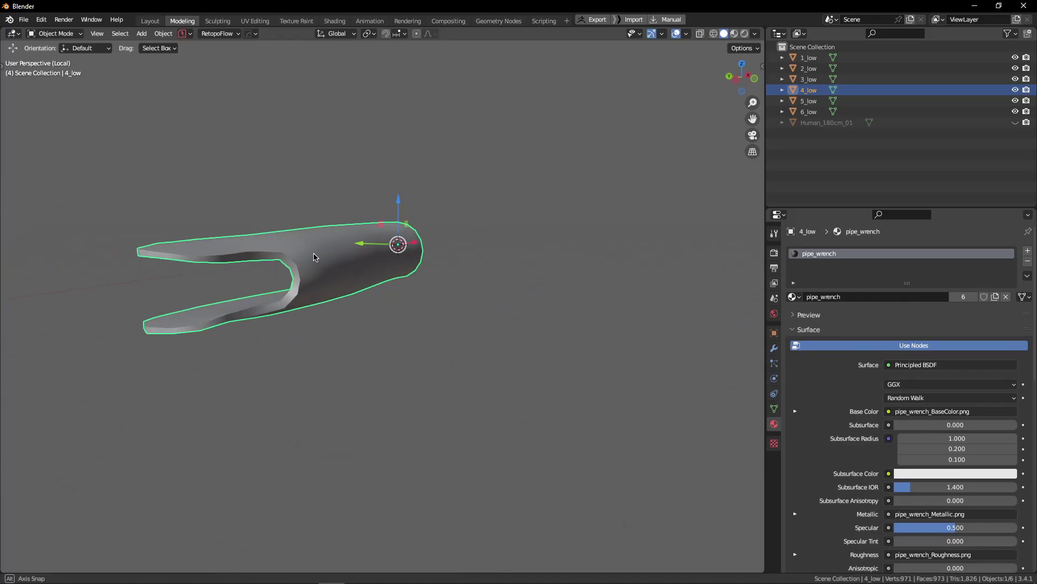
Step: Merge redundant vertices on the sleeve and select the central lengthwise edge on its closed side
key(Tab)
scroll(453, 215, up, 5)
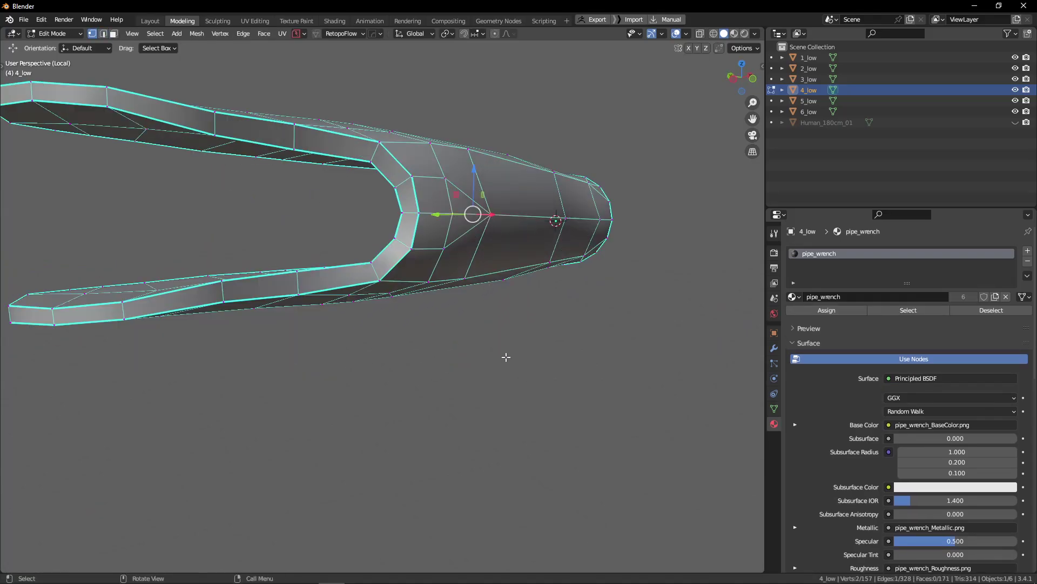
middle_drag(507, 357, 488, 320)
key(1)
key(2)
click(482, 308)
middle_drag(455, 251, 370, 248)
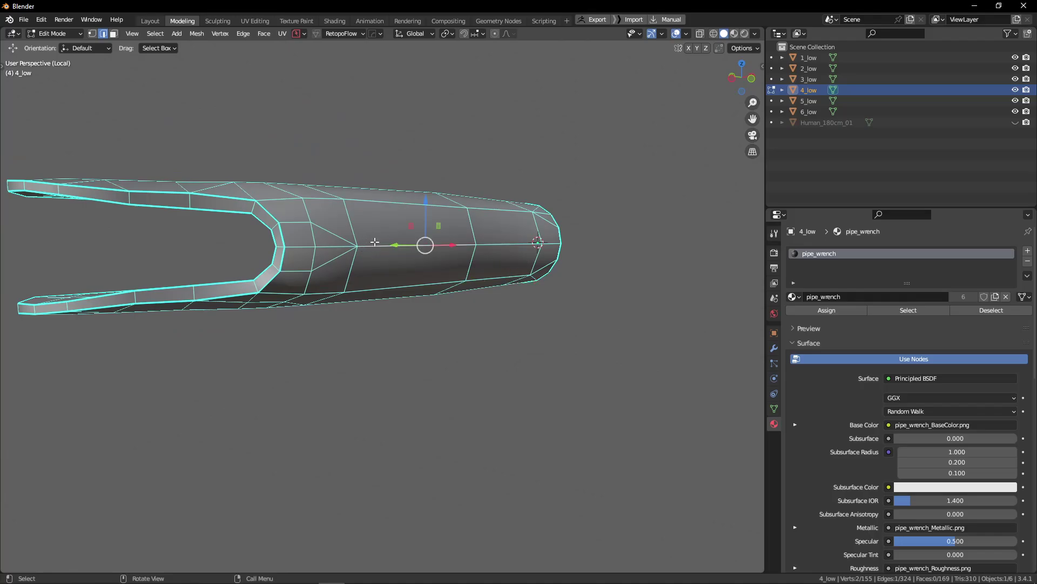
Step: Add two lengthwise edge cuts from the fan's outer vertices to the sleeve's open end, one on each side of the central edge
key(n)
key(n)
key(t)
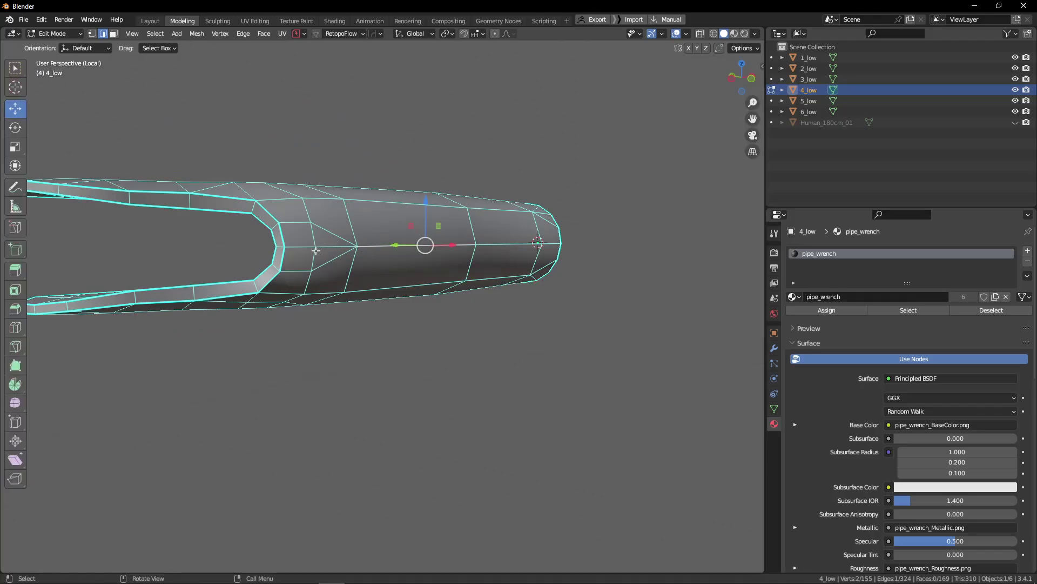
scroll(289, 243, up, 2)
key(1)
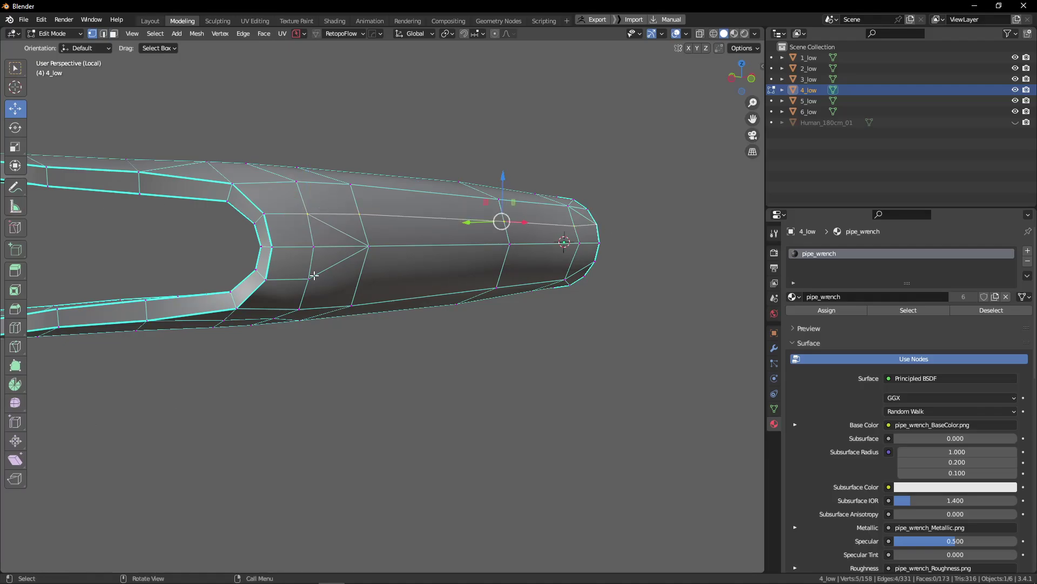
middle_drag(518, 311, 558, 308)
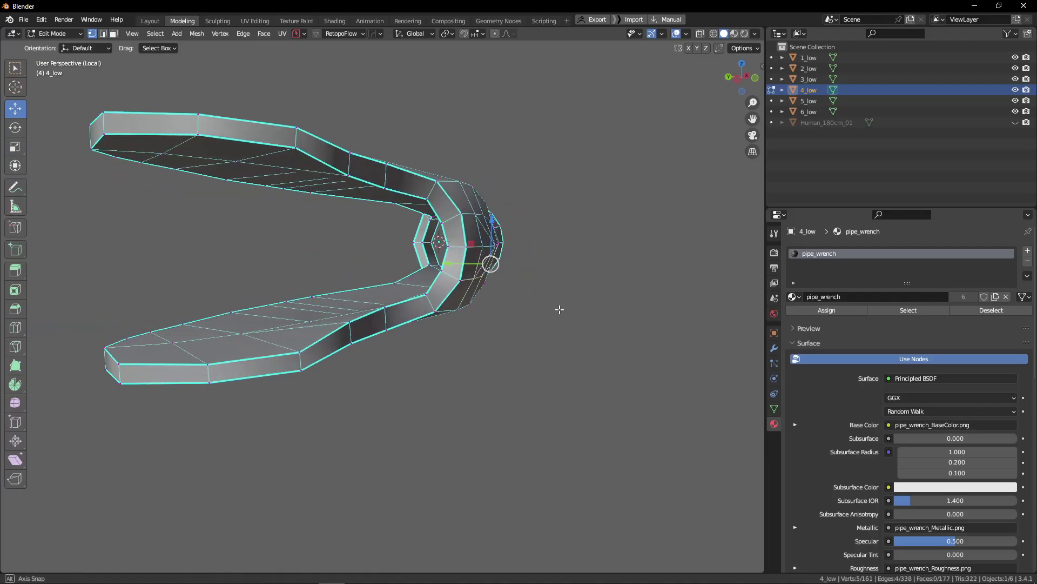
Step: Try to shift the sleeve's side vertex to round the silhouette, moving it -0.023118 cm in X and 0.067908 cm in Y
key(Tab)
middle_drag(542, 259, 538, 275)
key(Tab)
click(506, 242)
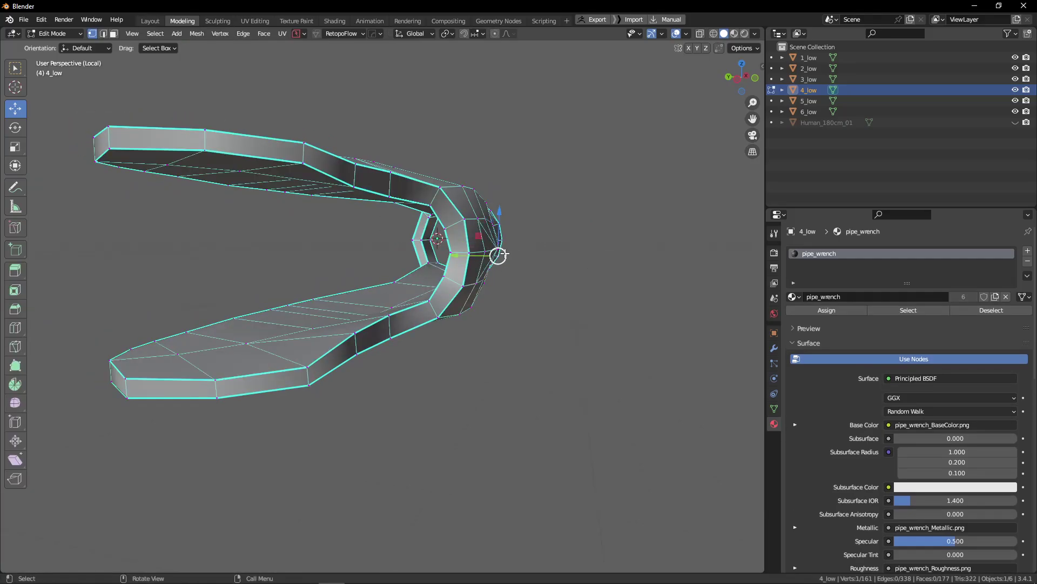
key(ctrl+Tab)
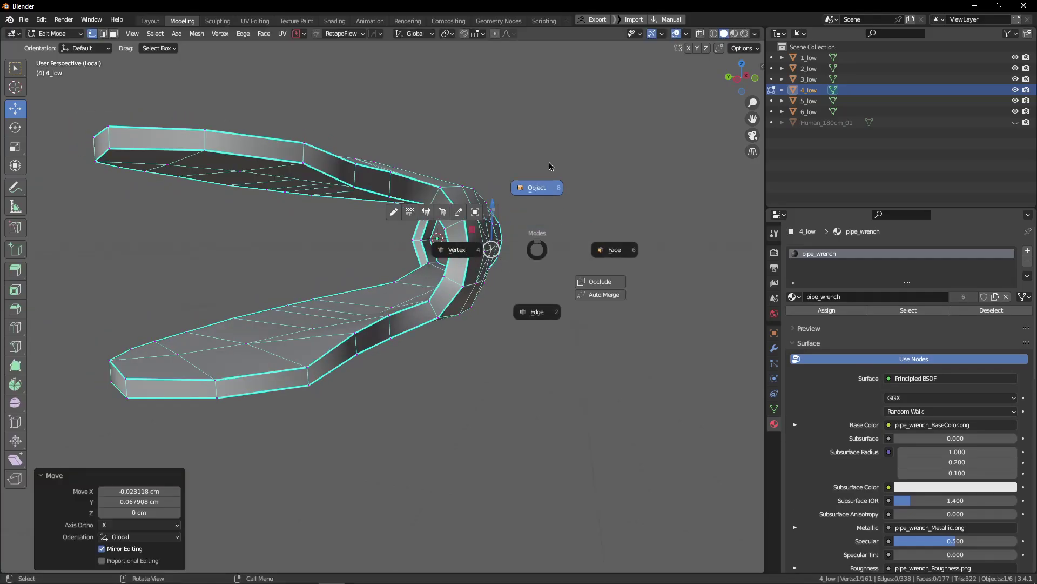
click(470, 258)
mouse_move(471, 258)
middle_down()
mouse_move(554, 233)
mouse_move(463, 268)
mouse_move(404, 276)
mouse_move(366, 348)
mouse_move(475, 243)
middle_up()
key(Tab)
mouse_move(504, 254)
alt+mouse_down()
mouse_move(521, 254)
mouse_move(512, 253)
alt+mouse_up()
key(ctrl+z)
key(ctrl+z)
key(ctrl+z)
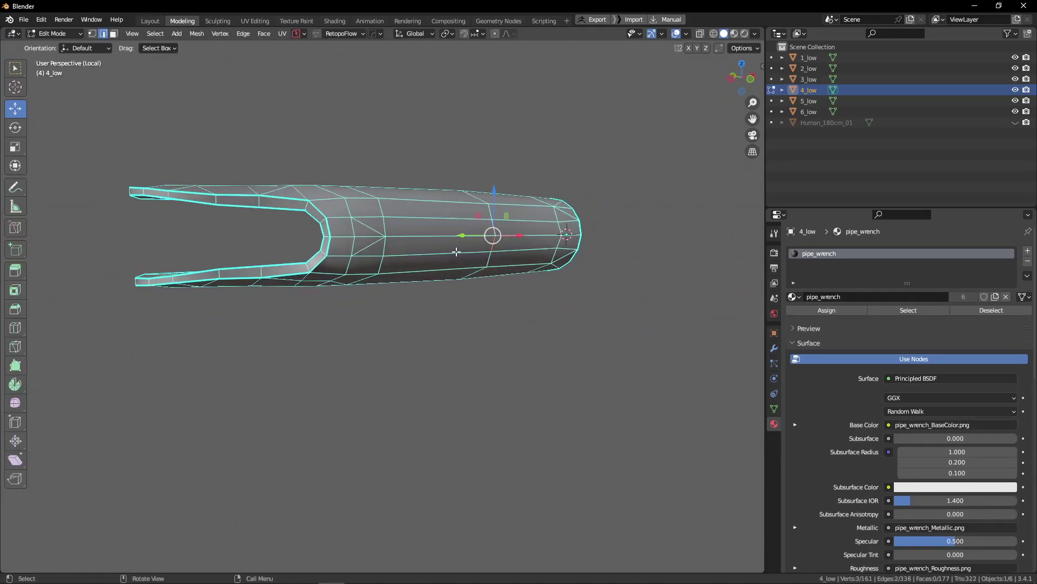
Step: Collapse the short cross edges between the central lengthwise edge and the newly cut edge above it
key(ctrl+z)
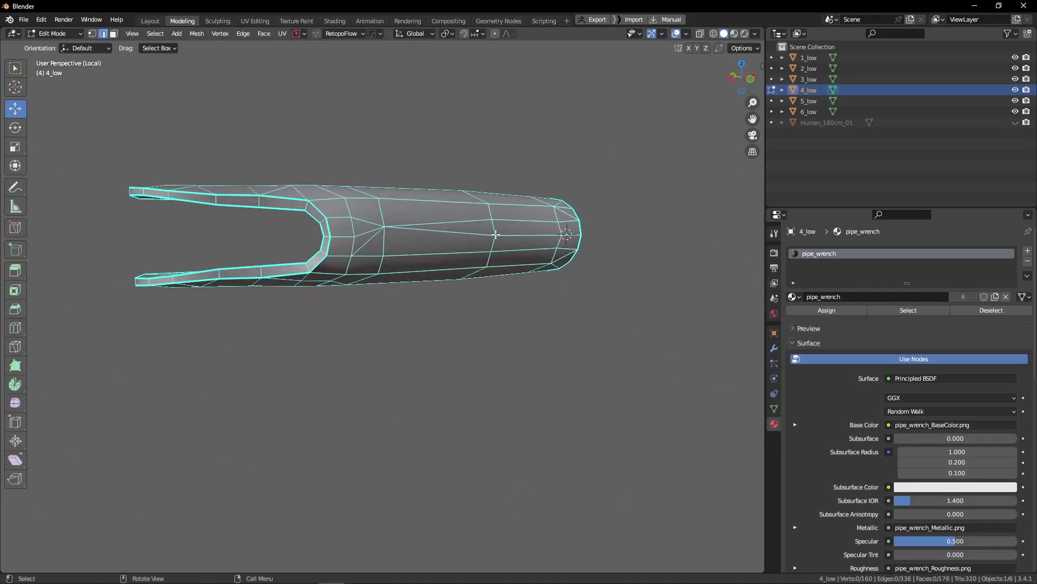
alt+drag(521, 244, 456, 206)
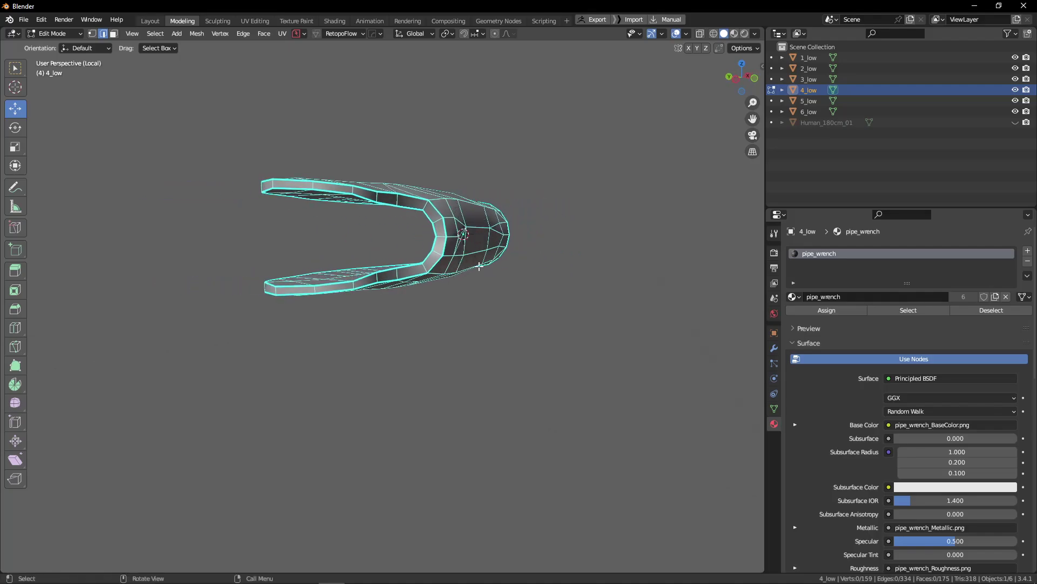
alt+drag(479, 266, 406, 319)
Step: Merge the closely spaced vertices along the straight rim of the sleeve's arm into their neighbours using Merge Last
key(1)
key(1)
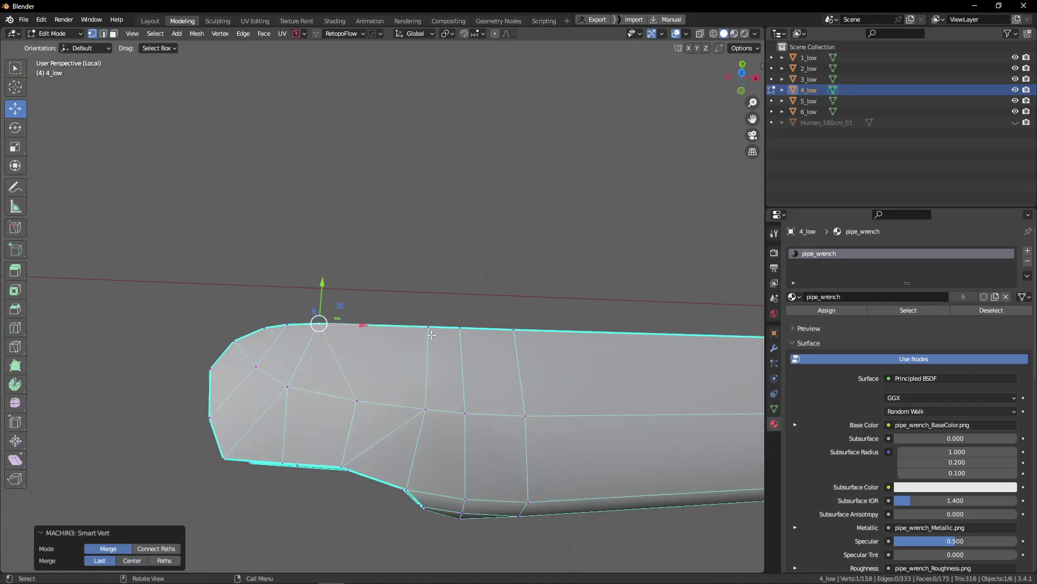
key(2)
key(1)
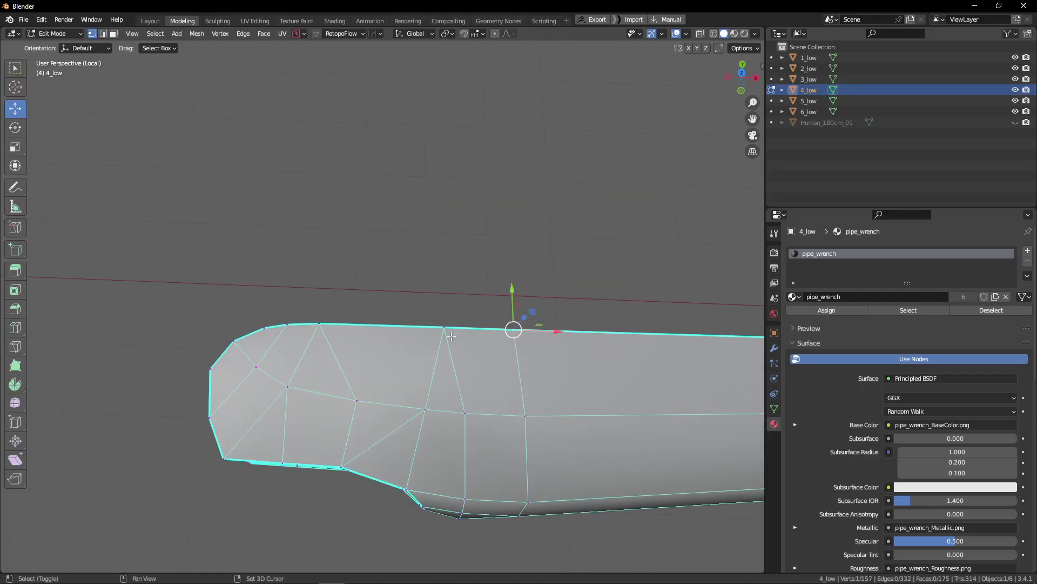
key(1)
click(456, 343)
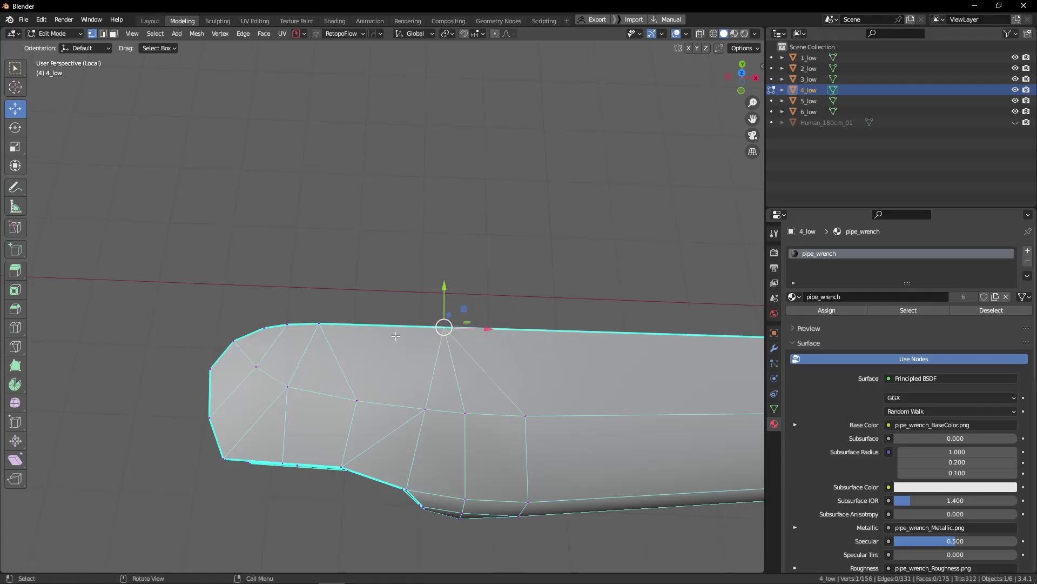
Step: Merge the leftover rim vertex into the arm's tip fan and combine three adjacent middle-row vertices into one
key(1)
alt+drag(362, 352, 373, 290)
key(2)
click(493, 221)
key(1)
key(1)
key(2)
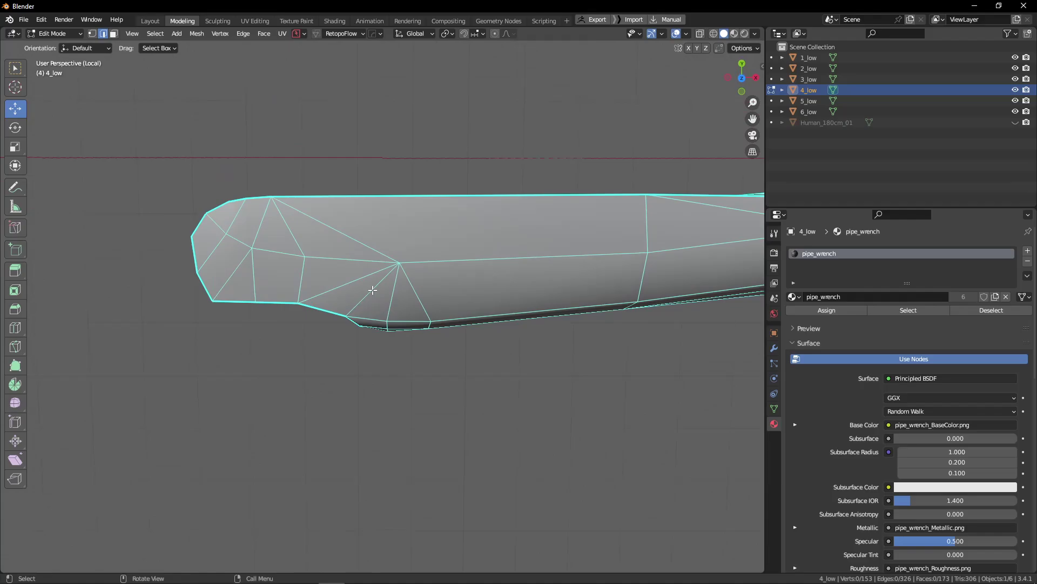
Step: Annotate the unsimplified arm by circling its rim vertices, drawing guide lines along the edge and circling the open-end corner
alt+drag(330, 181, 423, 256)
click(13, 192)
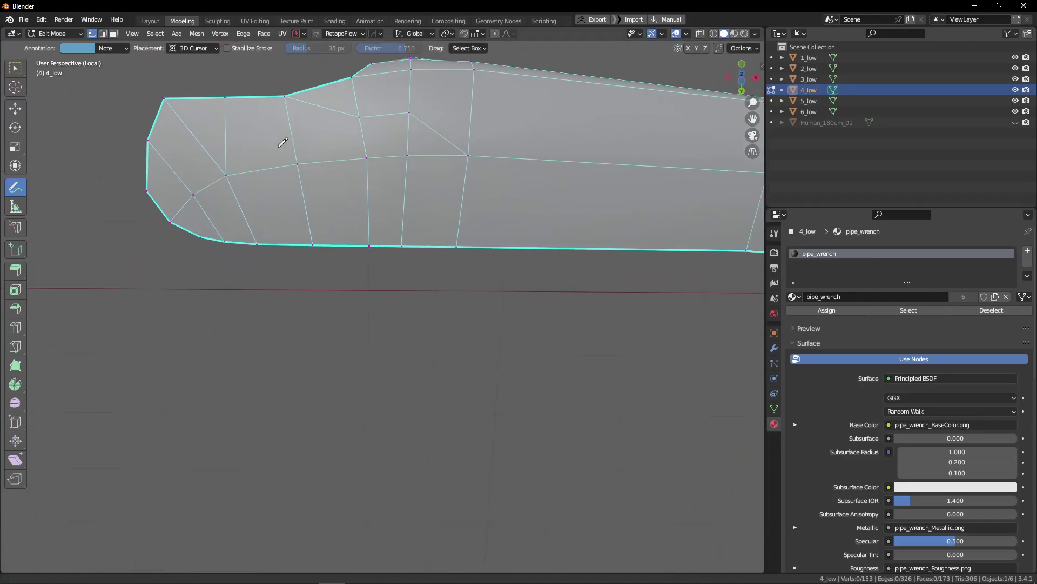
mouse_move(416, 281)
alt+mouse_down()
mouse_move(394, 232)
mouse_move(373, 264)
alt+mouse_up()
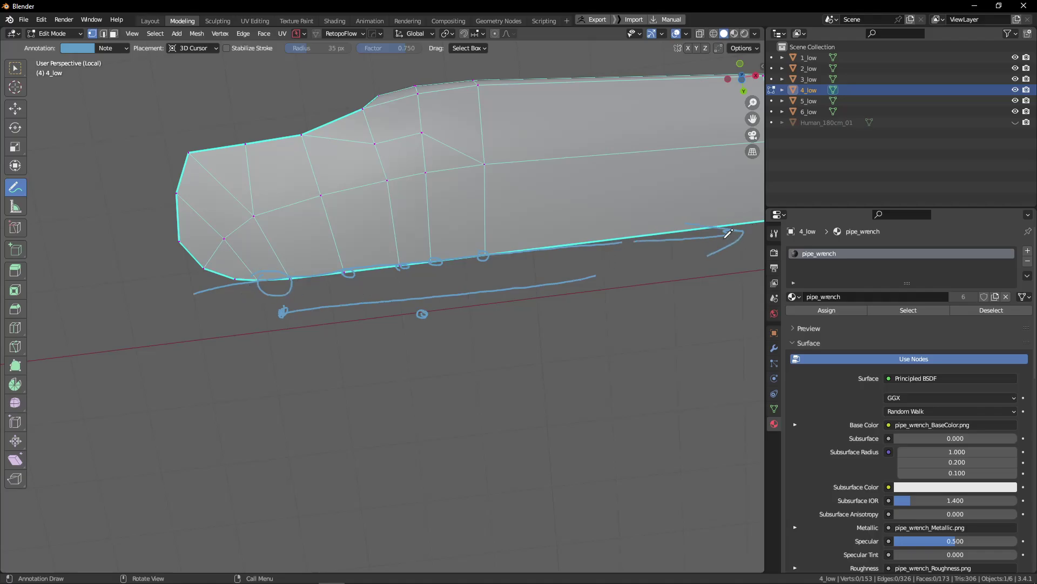
scroll(463, 248, down, 2)
shift+middle_drag(714, 244, 371, 262)
drag(552, 214, 540, 211)
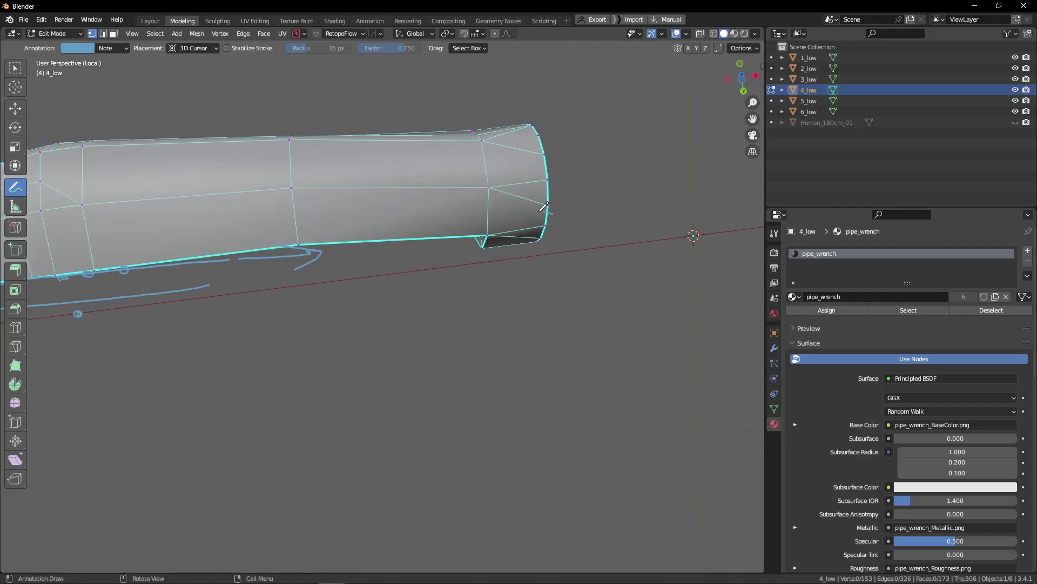
shift+middle_drag(517, 269, 735, 281)
scroll(665, 270, down, 2)
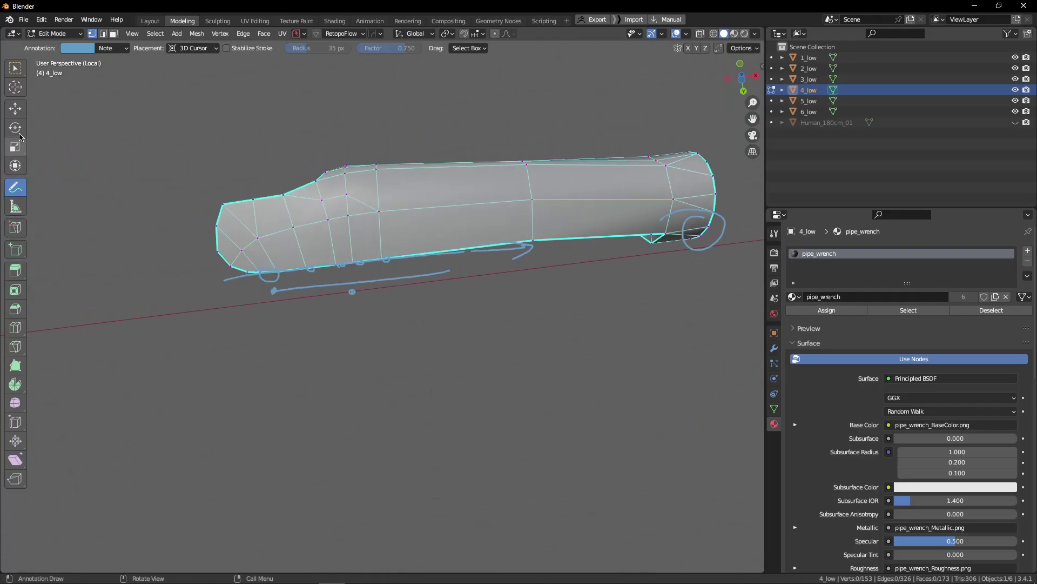
Step: Erase all annotation strokes around the sleeve and return to the selection tool
click(15, 108)
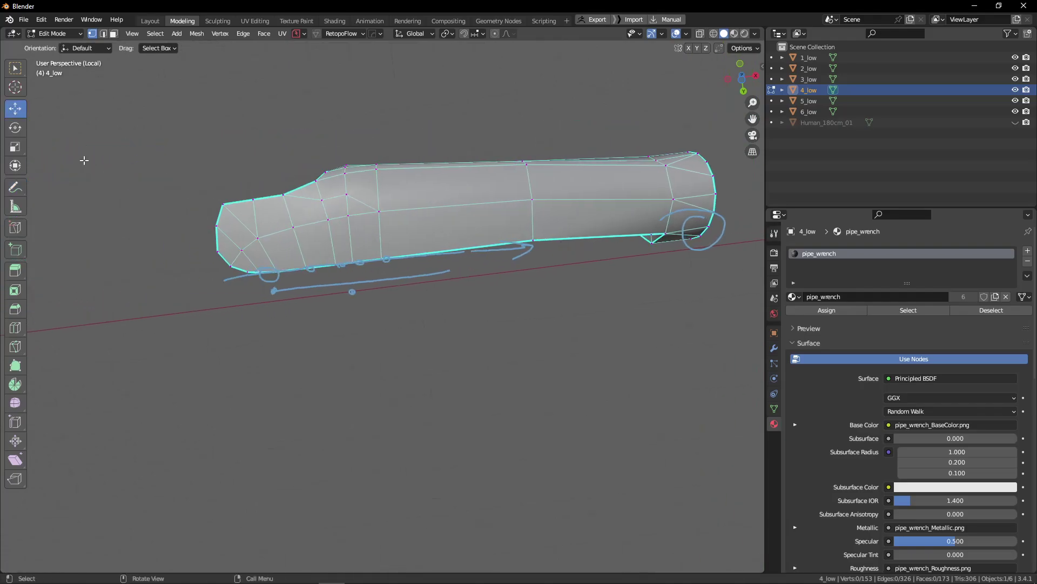
click(14, 186)
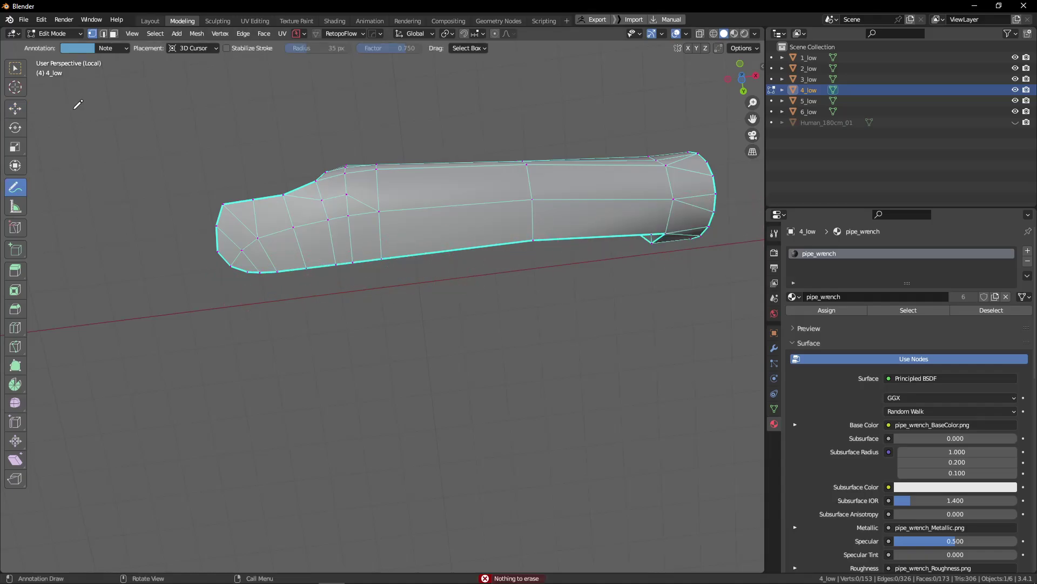
click(16, 68)
Step: Return to Object Mode, show the whole wrench and hide the sleeve
mouse_move(367, 248)
middle_down()
mouse_move(391, 229)
mouse_move(453, 282)
mouse_move(459, 349)
mouse_move(455, 259)
mouse_move(400, 228)
mouse_move(477, 213)
mouse_move(410, 222)
mouse_move(432, 248)
middle_up()
scroll(453, 282, up, 2)
key(Tab)
key(KP_Divide)
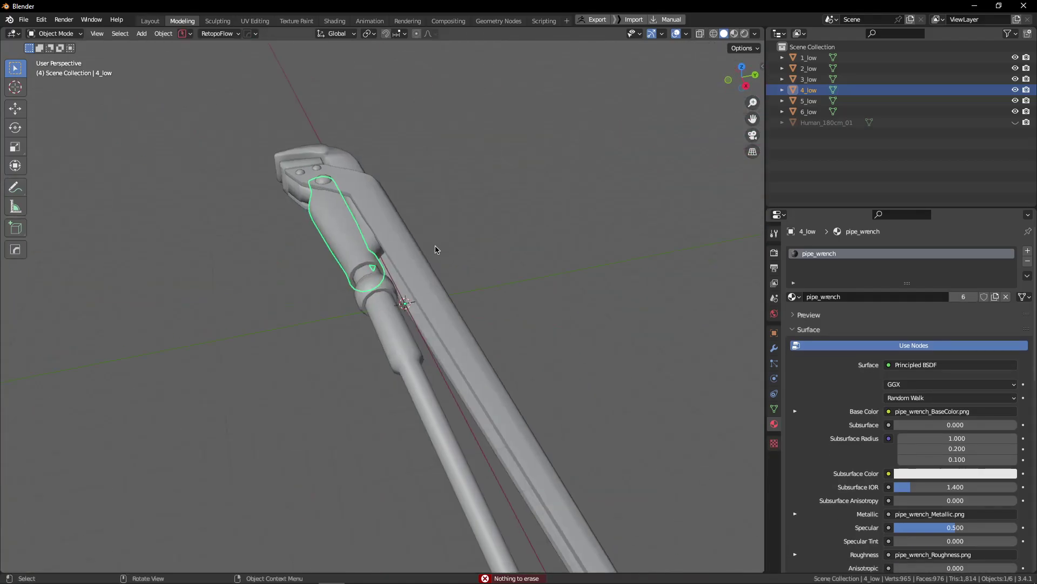
key(h)
Step: Isolate the collar exposed by the hidden sleeve and examine its mesh and open rim
middle_drag(393, 275, 494, 331)
click(498, 299)
key(KP_Divide)
key(Tab)
key(Tab)
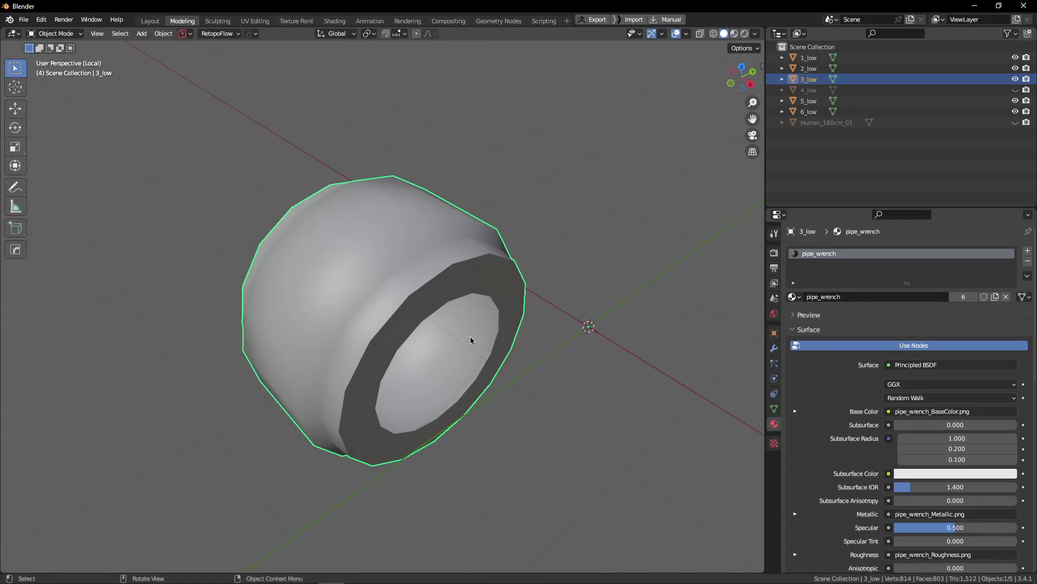
key(KP_Divide)
Step: Turn on the Face Orientation overlay to show backfaces around the collar
click(686, 34)
middle_drag(594, 248, 268, 283)
key(KP_Divide)
key(KP_Divide)
scroll(268, 284, up, 5)
Step: Select the inner edge loop of the collar's rim in Edit Mode and slide it outward to narrow the rim face
key(Tab)
alt+drag(268, 283, 257, 239)
click(254, 320)
key(alt+z)
scroll(269, 245, up, 2)
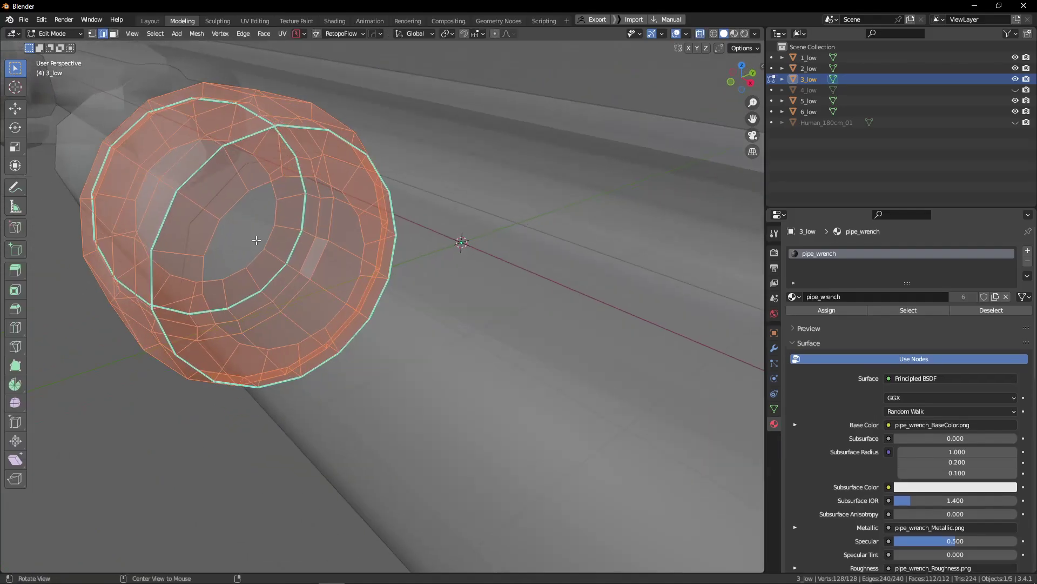
double_click(263, 190)
key(alt+z)
alt+drag(263, 190, 341, 185)
scroll(422, 192, down, 4)
mouse_move(421, 192)
alt+mouse_down()
mouse_move(352, 195)
mouse_move(426, 206)
alt+mouse_up()
scroll(352, 195, up, 3)
scroll(352, 195, up, 4)
scroll(352, 195, down, 6)
key(g)
key(g)
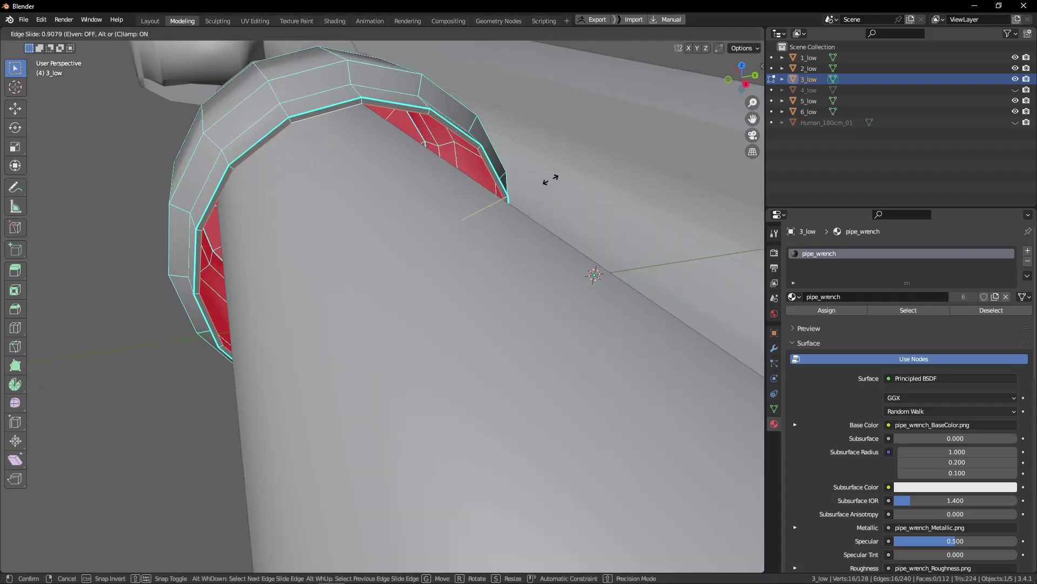
click(534, 183)
Step: Slide the same rim loop back towards the shaft to widen the collar's rim face
alt+drag(533, 184, 515, 171)
key(g)
key(g)
click(515, 178)
Step: Try sliding the collar's inner rim loop outward with a factor of 0.316
key(alt+z)
key(g)
key(g)
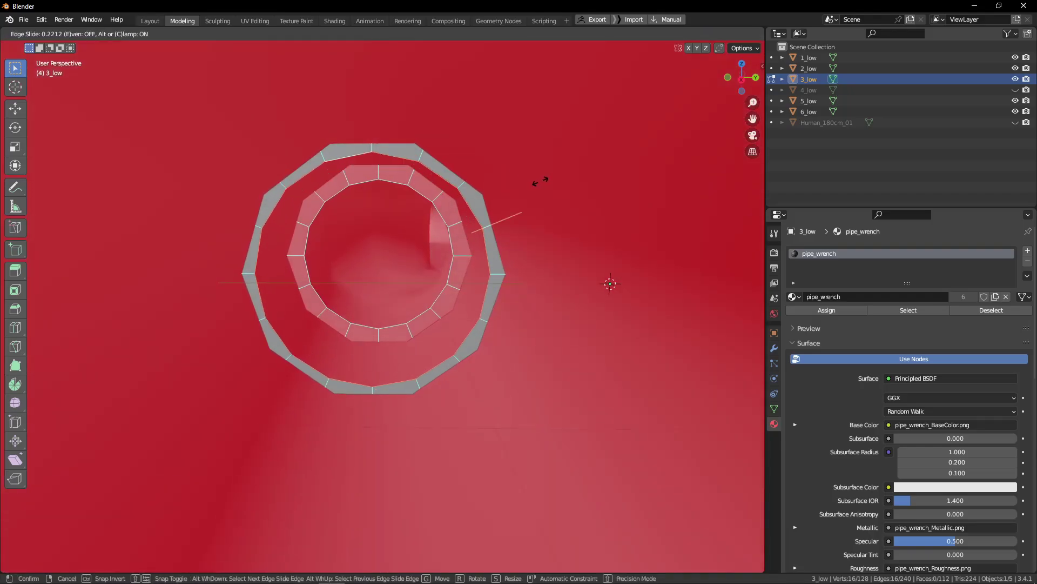
click(543, 180)
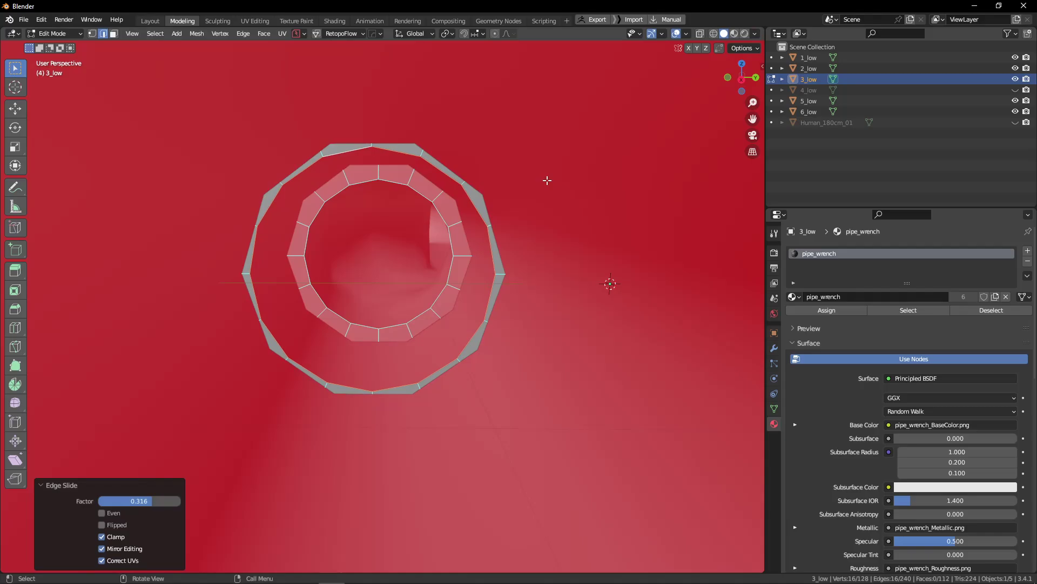
key(ctrl+z)
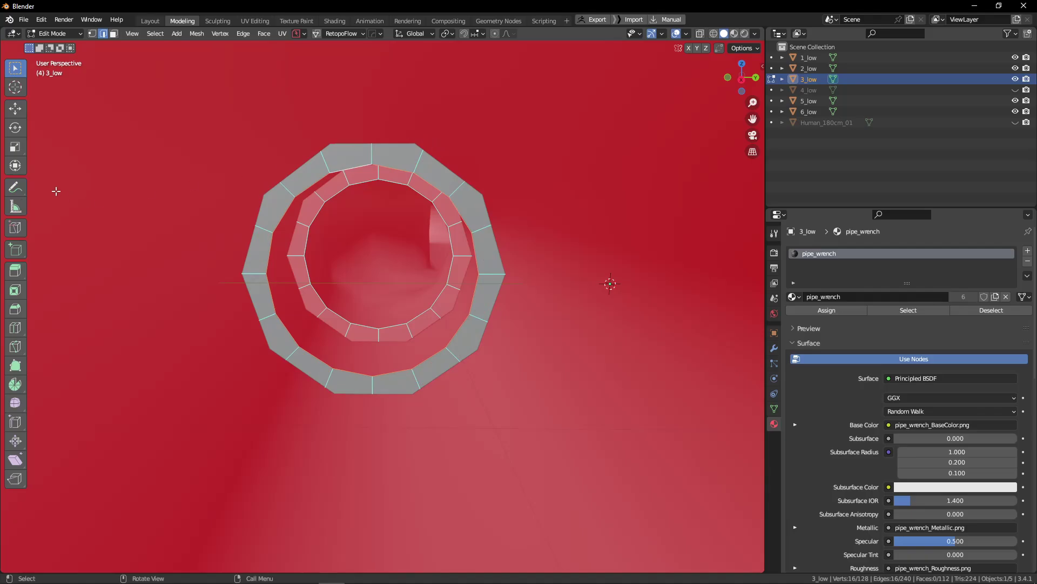
Step: Mark the rim's upper segment with an annotation and slide the collar's inner rim loop outward with a factor of 0.339
click(15, 188)
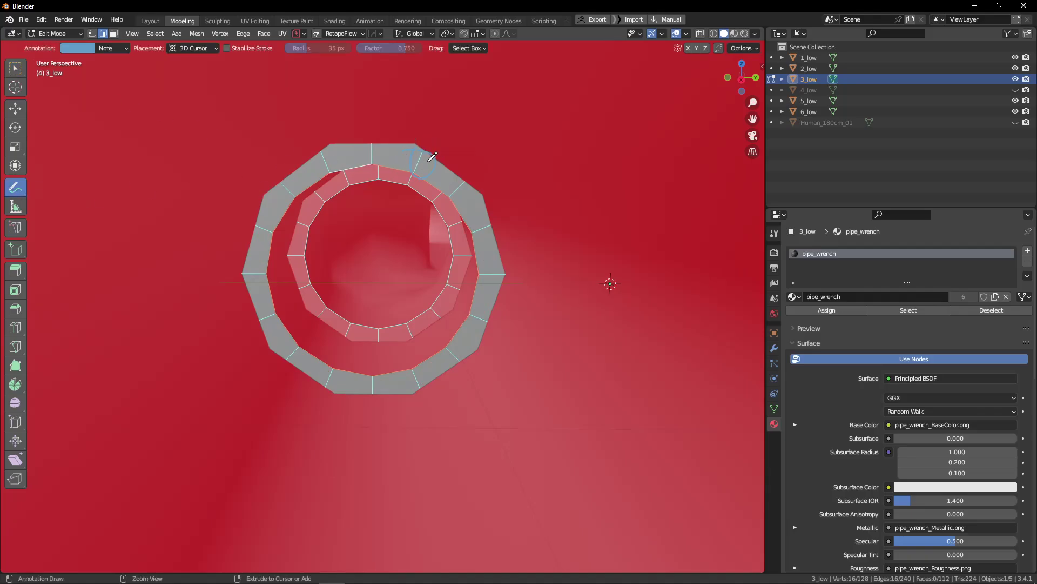
click(15, 69)
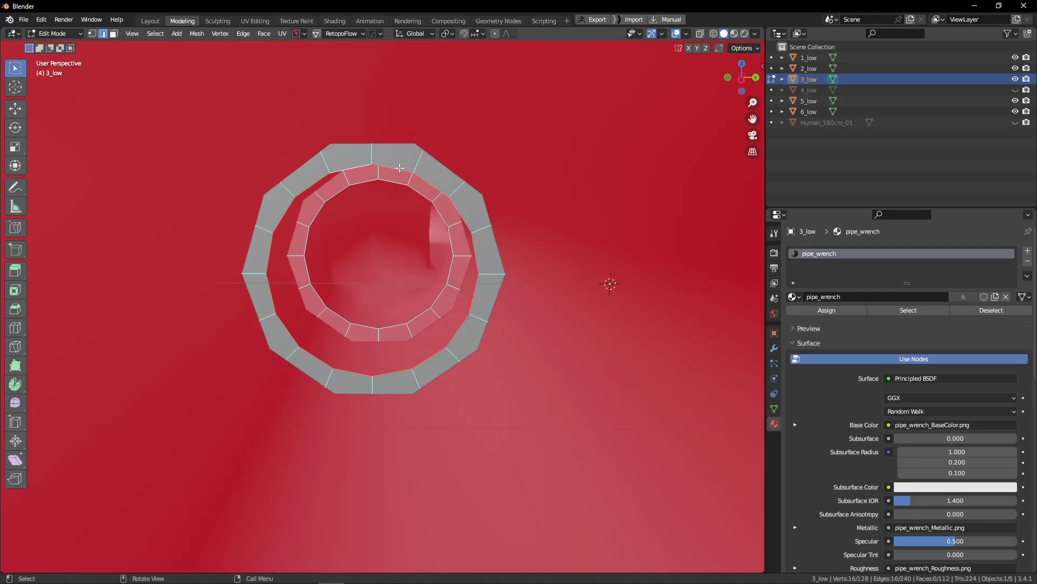
key(g)
key(g)
click(523, 163)
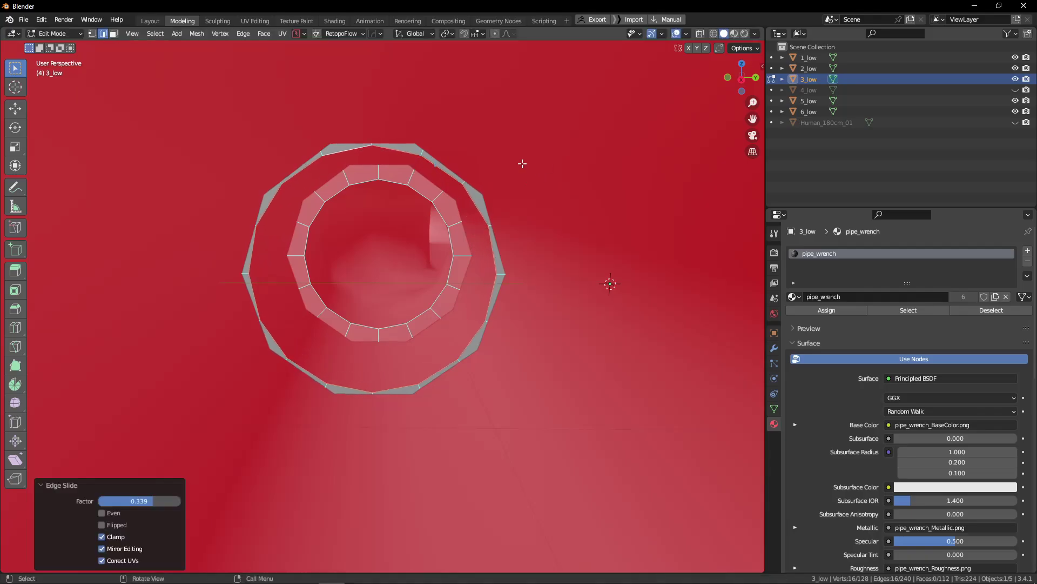
Step: Leave Edit Mode and examine the gap between the collar's rim and the shaft from different sides
click(15, 187)
scroll(452, 162, down, 2)
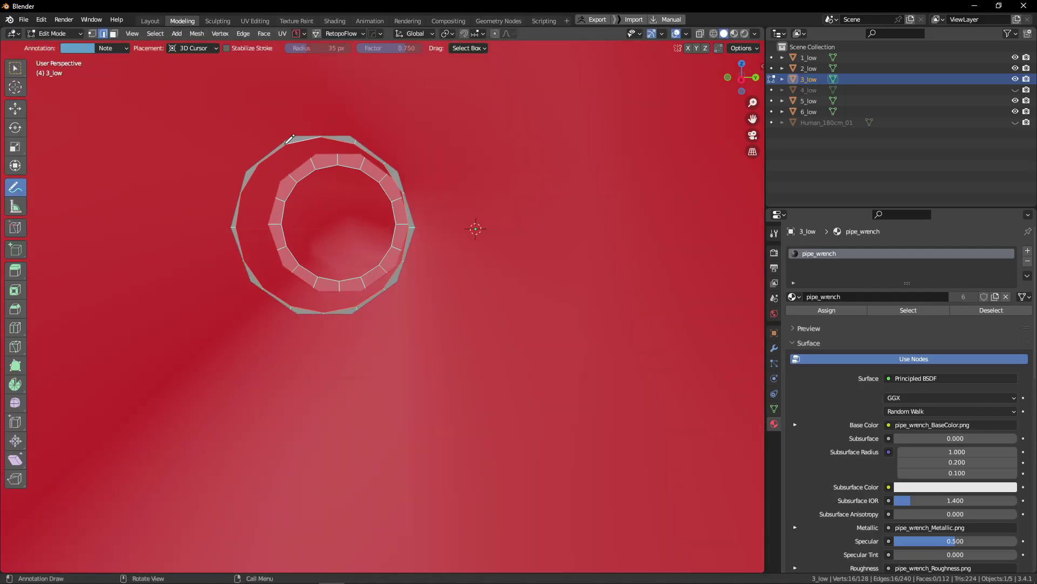
mouse_move(452, 162)
middle_down()
mouse_move(361, 193)
mouse_move(476, 227)
middle_up()
key(Tab)
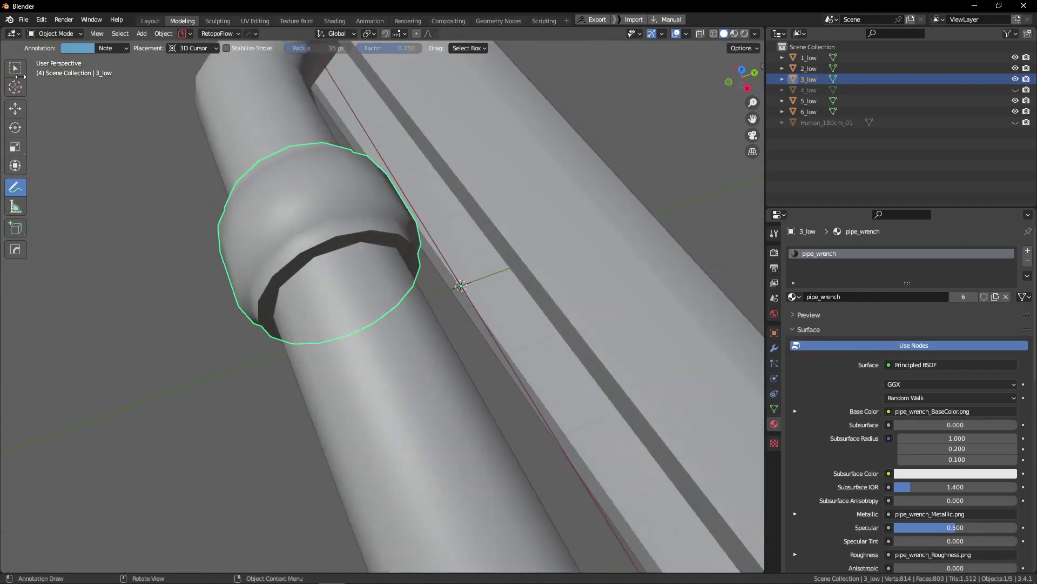
click(15, 68)
mouse_move(86, 125)
middle_down()
mouse_move(342, 196)
mouse_move(365, 179)
middle_up()
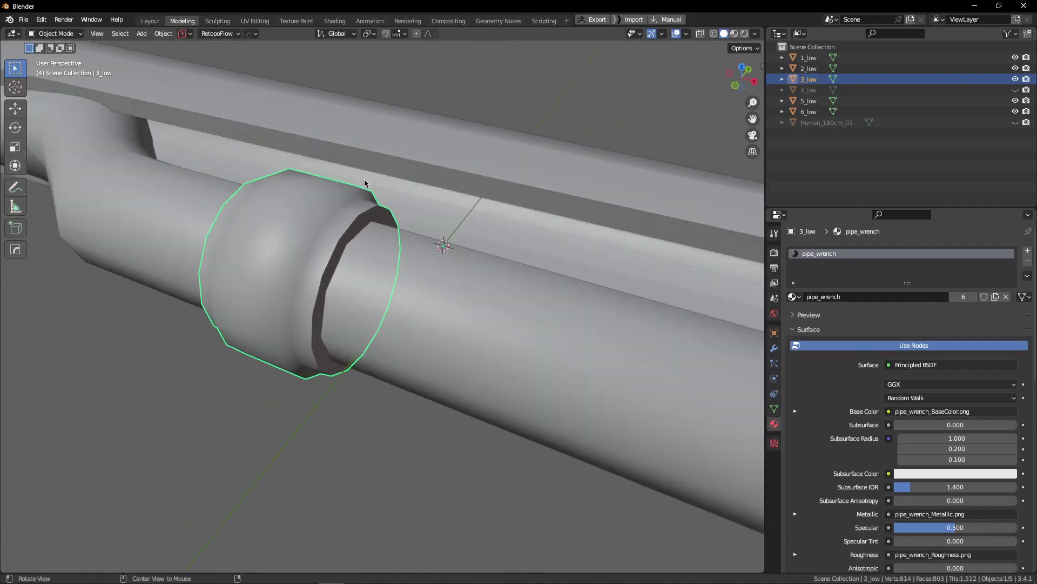
Step: Isolate the collar and collapse edges around its outer rim to reduce the segment count, returning to Object Mode with all parts shown
key(KP_Divide)
key(Tab)
middle_drag(413, 264, 405, 211)
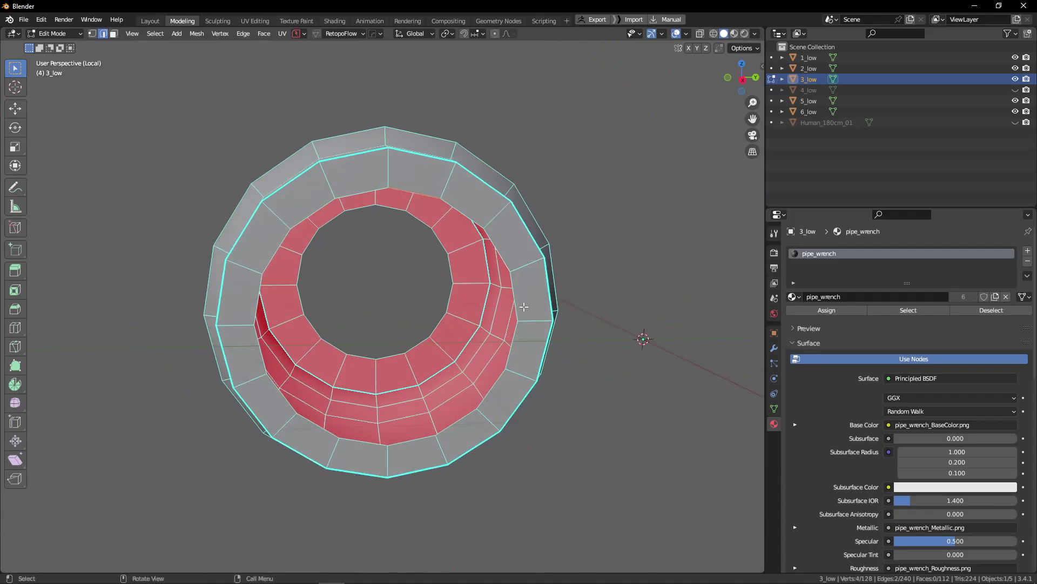
key(m)
key(o)
middle_drag(544, 305, 341, 205)
key(KP_Divide)
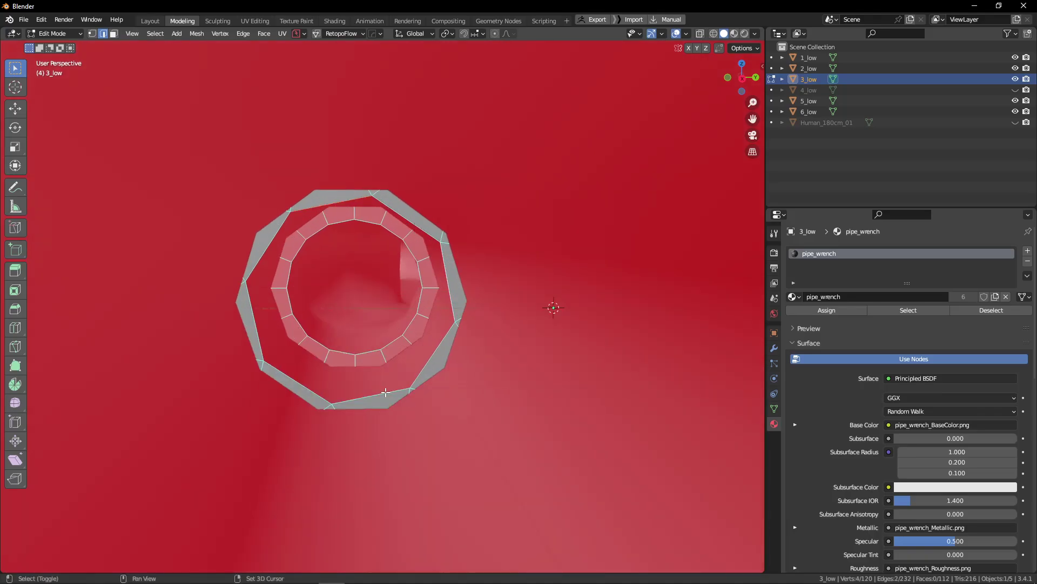
key(m)
key(o)
middle_drag(343, 284, 338, 231)
key(Tab)
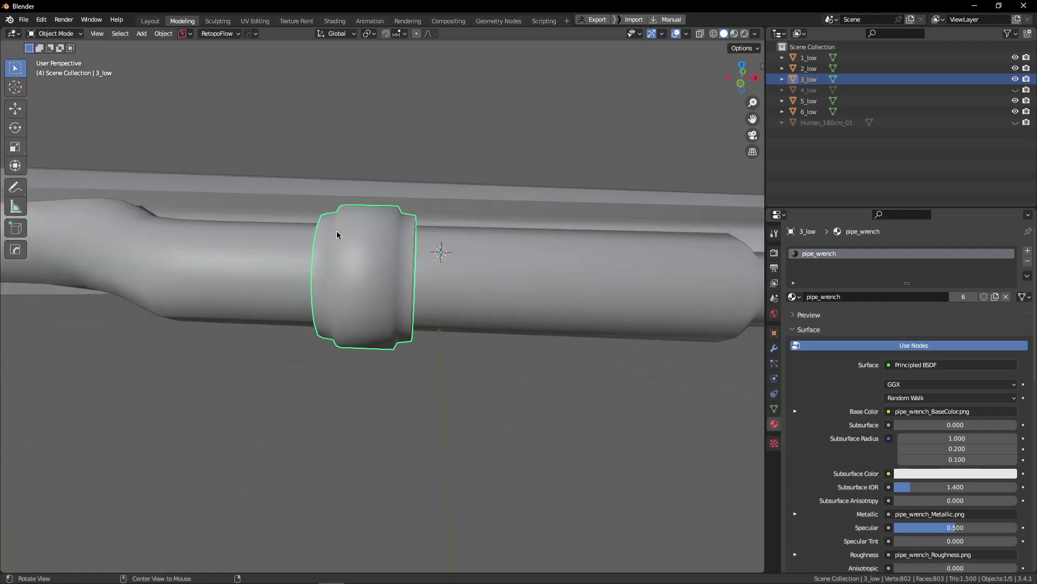
Step: Hide the collar and open the hook-jaw handle 1_low for mesh editing
scroll(341, 231, down, 2)
key(h)
click(292, 247)
key(slash)
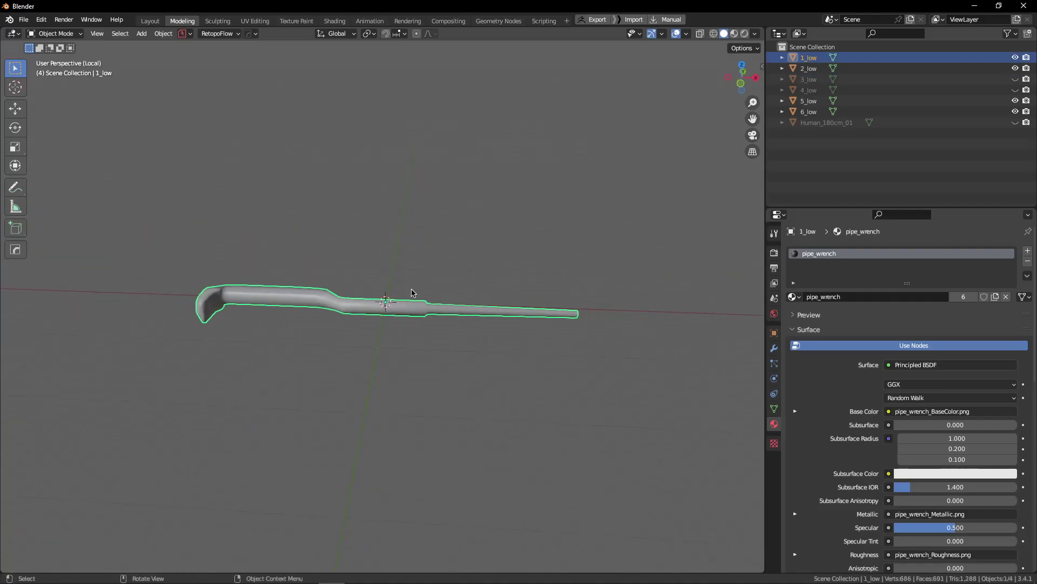
key(Tab)
middle_drag(412, 294, 296, 292)
key(slash)
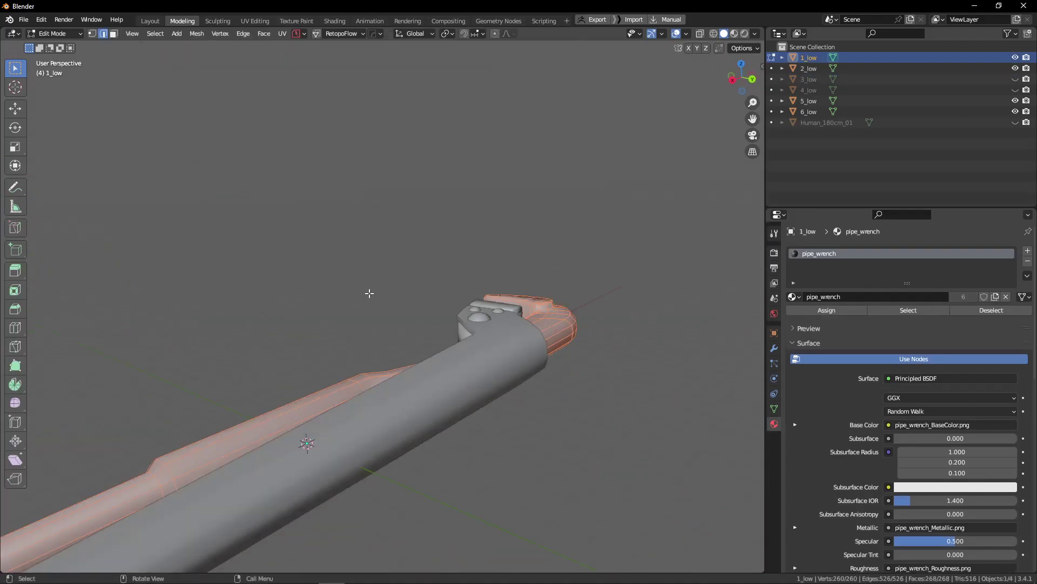
Step: Select the outer vertices of the shaft's loop beside the channel handle in X-ray and slide them towards the hook jaw
middle_drag(368, 294, 417, 296)
scroll(370, 296, down, 6)
key(1)
scroll(412, 290, down, 3)
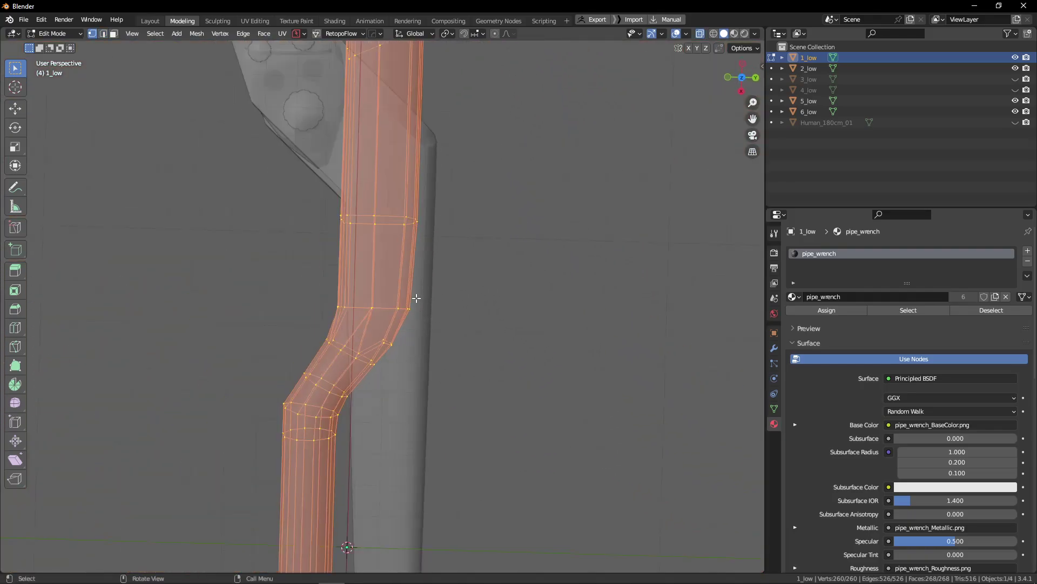
shift+middle_drag(417, 232, 416, 283)
drag(401, 304, 450, 248)
shift+middle_drag(451, 248, 453, 305)
key(g)
key(g)
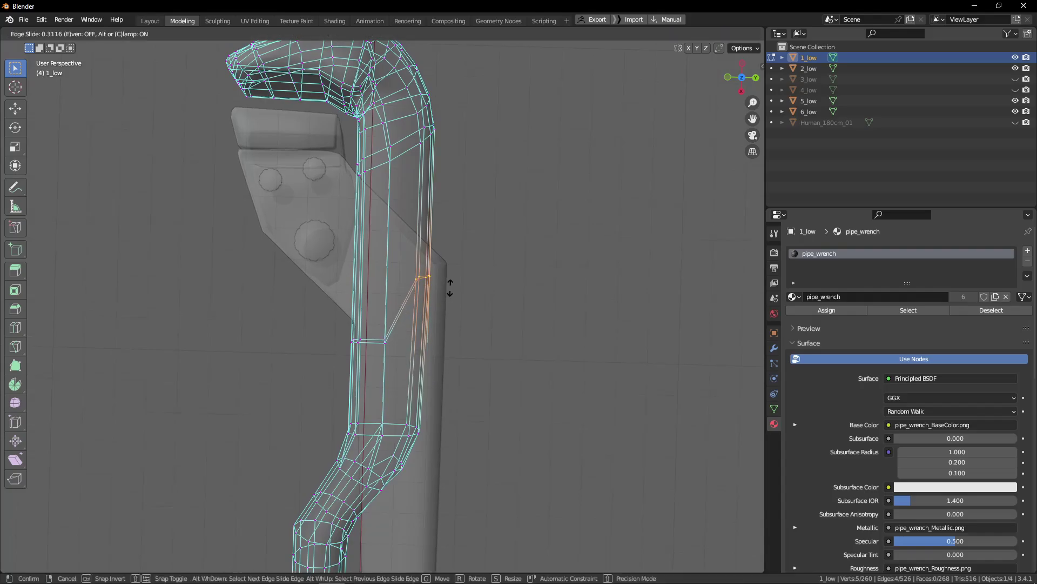
click(457, 282)
Step: Delete the four shaft faces hidden inside the channel handle below the moved vertices
key(Tab)
click(506, 330)
drag(413, 341, 460, 355)
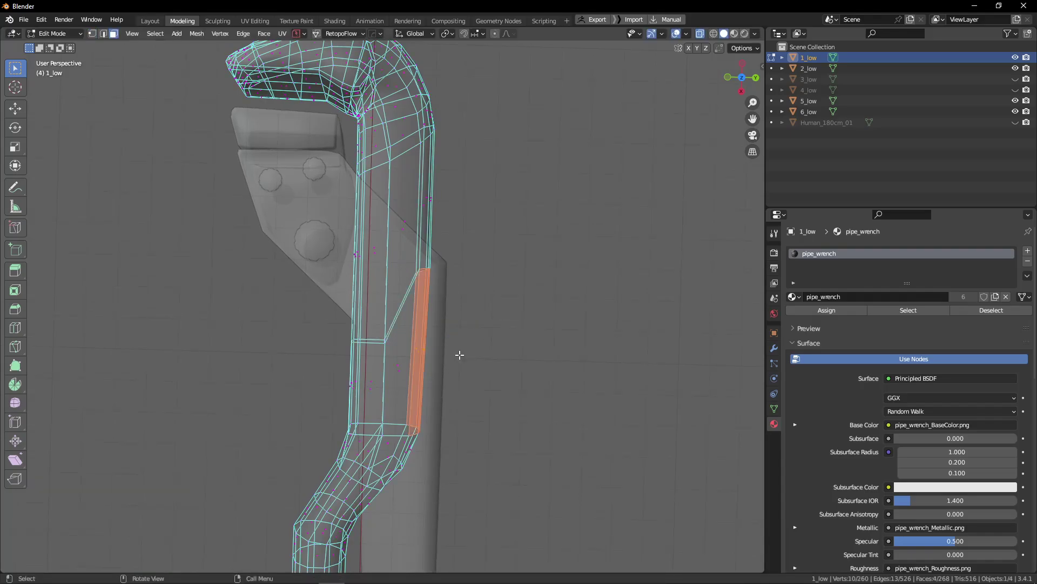
key(ctrl+x)
key(ctrl+z)
key(x)
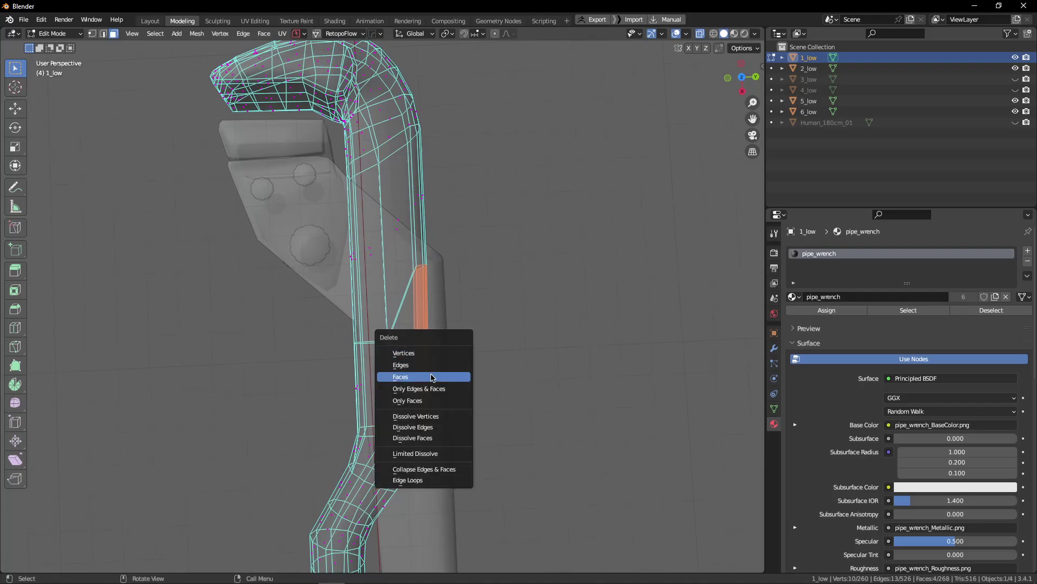
click(459, 353)
middle_drag(460, 353, 306, 328)
key(alt+z)
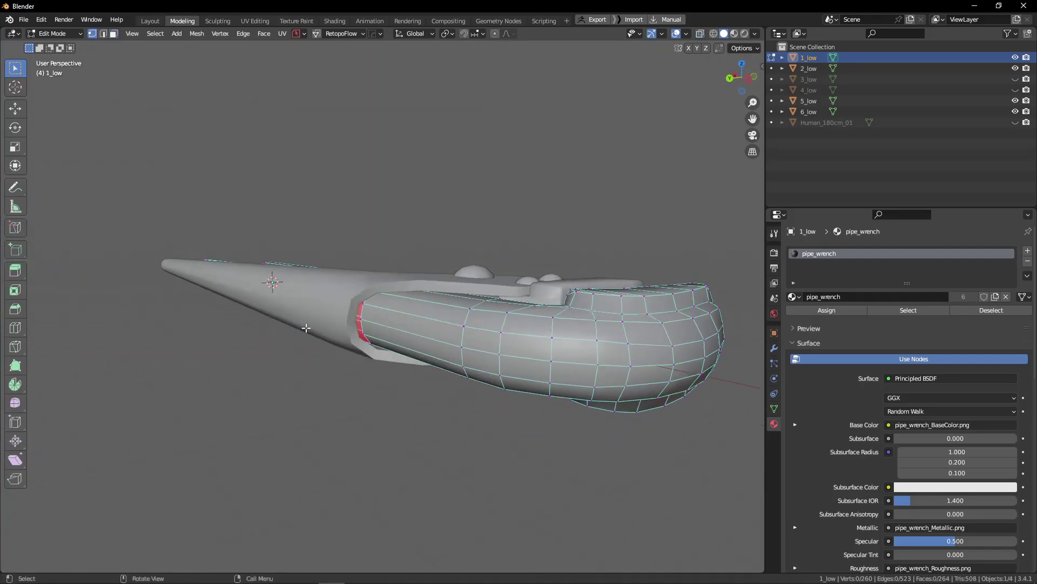
Step: Examine the open border of the shaft from outside to check whether the channel handle covers the hole
scroll(409, 324, up, 3)
key(1)
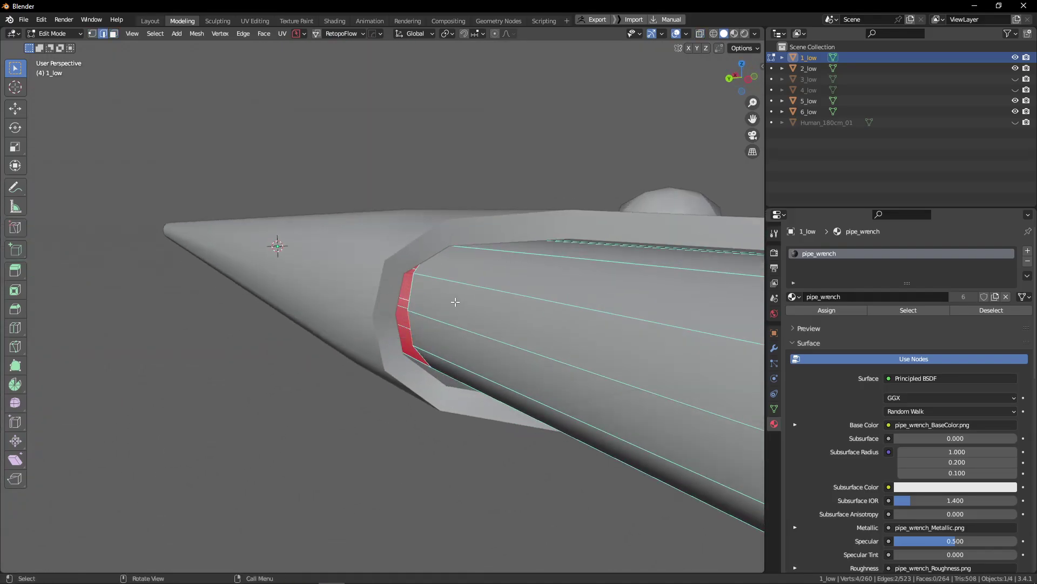
key(shift+space)
key(g)
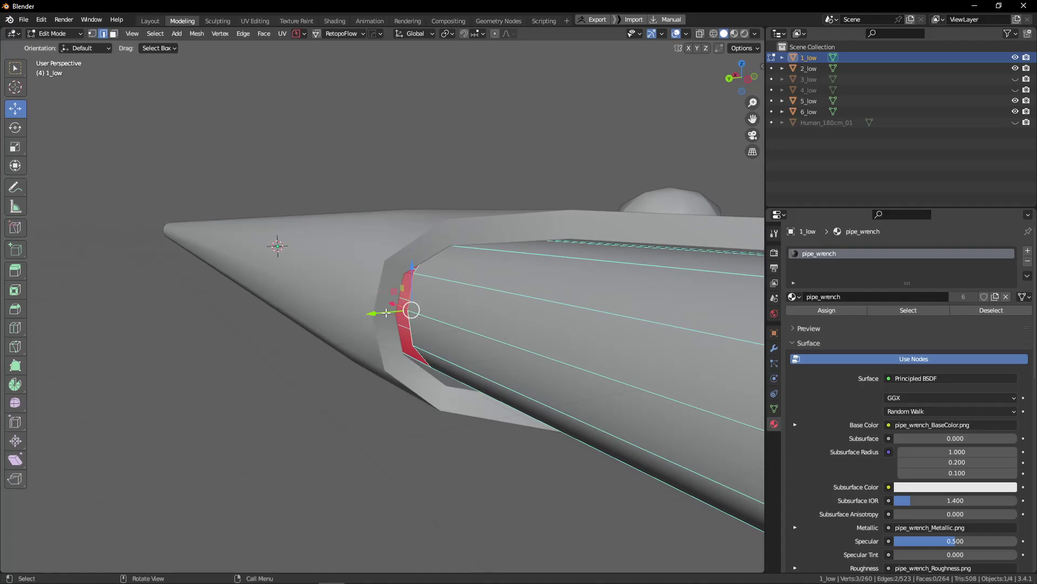
key(Tab)
middle_drag(377, 243, 367, 280)
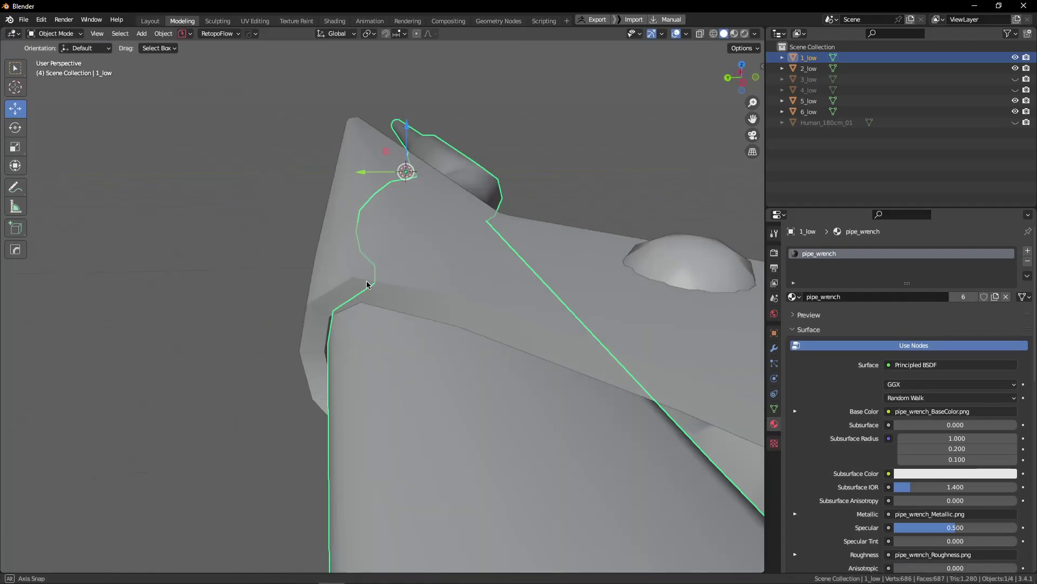
click(274, 319)
scroll(274, 318, down, 3)
middle_drag(275, 318, 293, 397)
middle_drag(354, 304, 243, 311)
Step: Inspect the shaft's cut-away section and bend with X-ray on and off
drag(225, 309, 329, 406)
drag(403, 351, 403, 351)
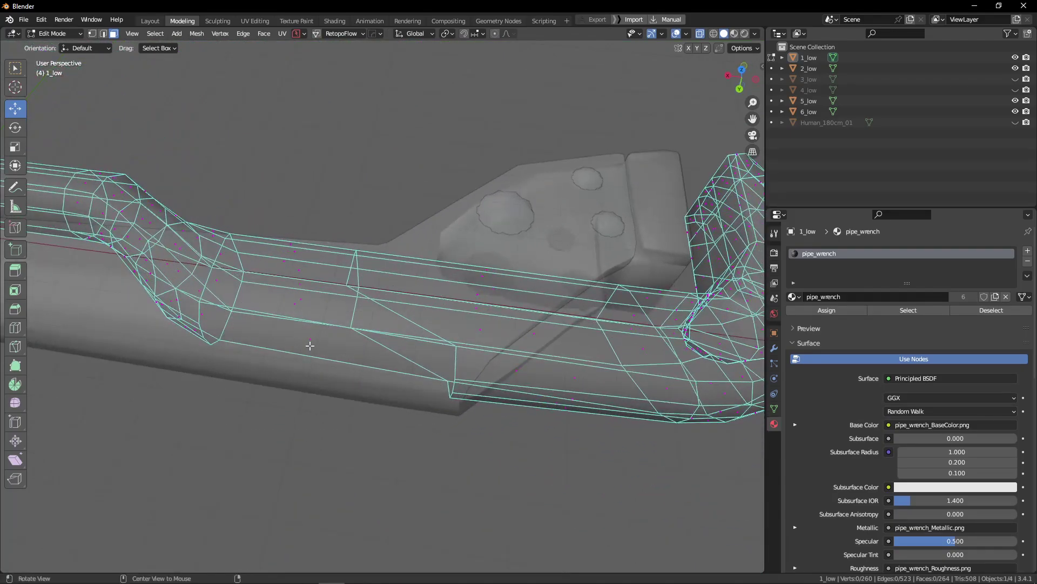
middle_drag(310, 348, 409, 299)
key(alt+z)
click(322, 294)
key(Tab)
key(alt+z)
click(409, 299)
key(Tab)
Step: Frame the hook jaw's tip and merge the selected short edges in the middle of its end face
shift+middle_drag(273, 206, 344, 238)
scroll(345, 238, up, 3)
key(Tab)
drag(270, 198, 359, 302)
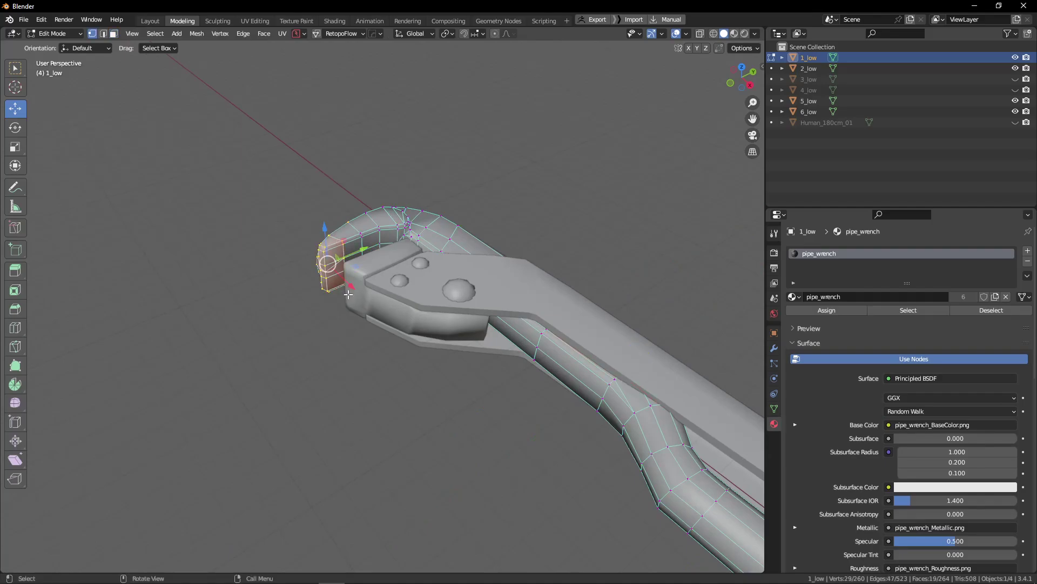
key(KP_Decimal)
middle_drag(348, 293, 299, 273)
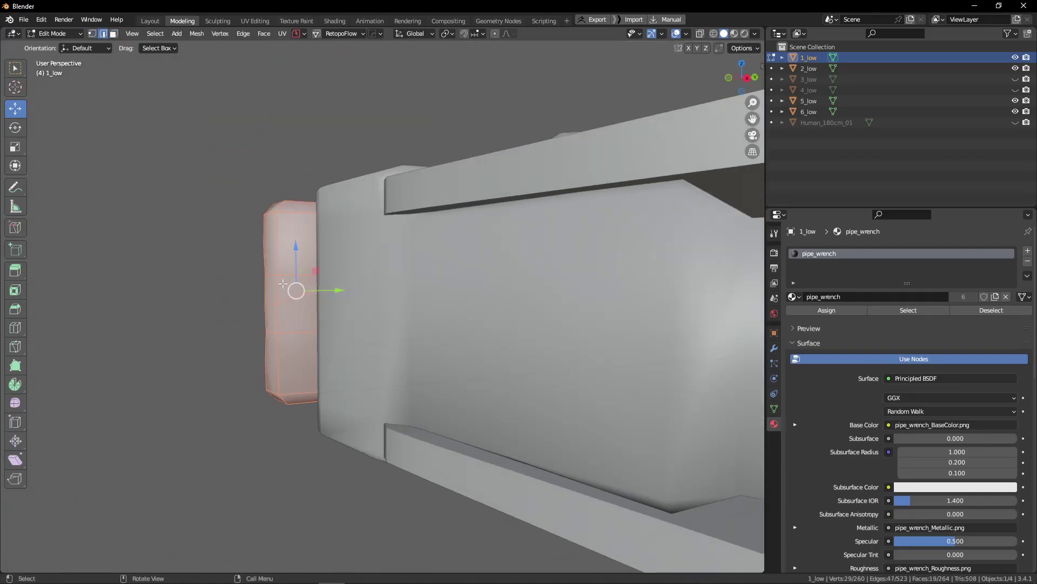
key(2)
click(283, 266)
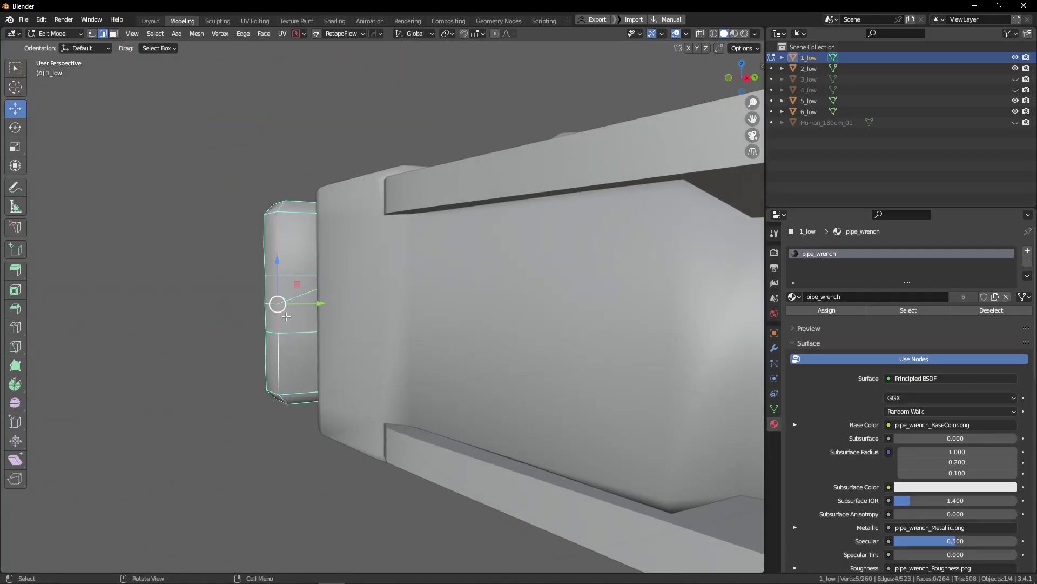
key(m)
key(c)
Step: Undo a trial merge of two edges on the hook jaw's back and dissolve the selection instead
middle_drag(279, 293, 534, 310)
click(439, 291)
shift+click(437, 328)
scroll(501, 313, up, 2)
key(m)
key(c)
key(ctrl+z)
key(ctrl+x)
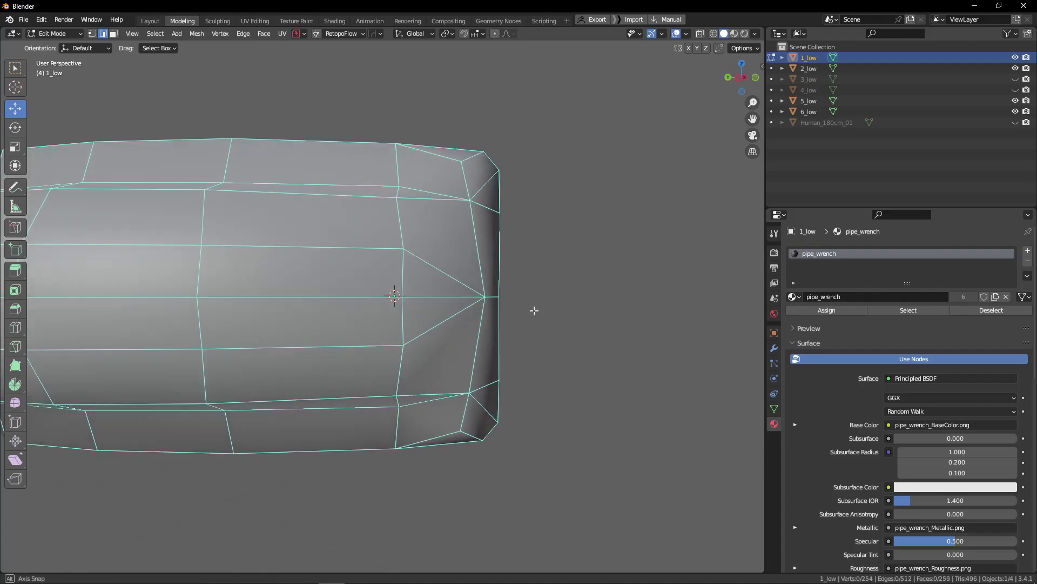
Step: Connect vertices across the hook jaw's tip with new diagonal edges
key(1)
middle_drag(463, 301, 497, 330)
shift+click(487, 216)
key(1)
click(452, 300)
middle_drag(457, 300, 358, 297)
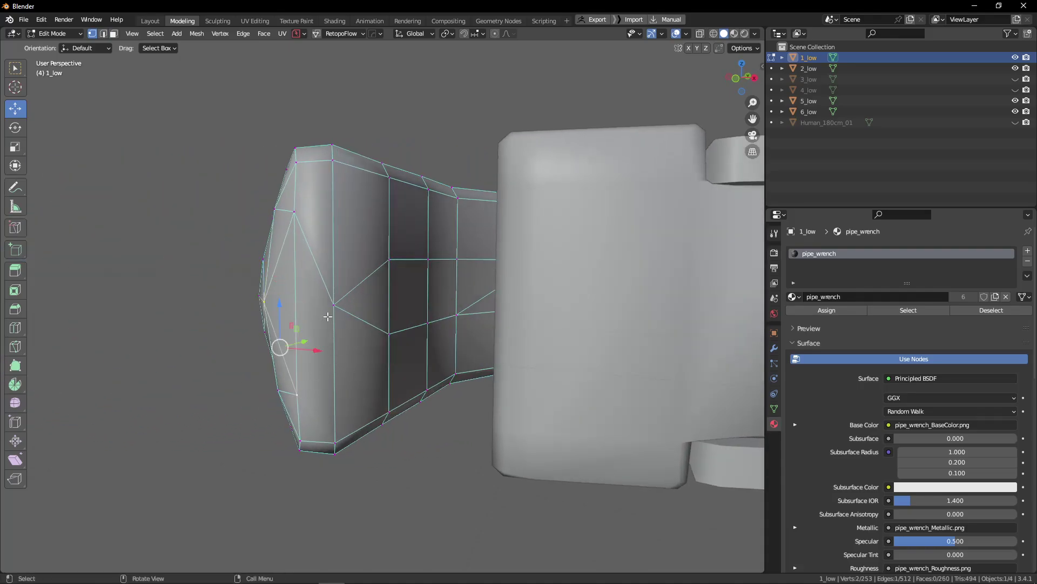
middle_drag(327, 377, 373, 389)
key(2)
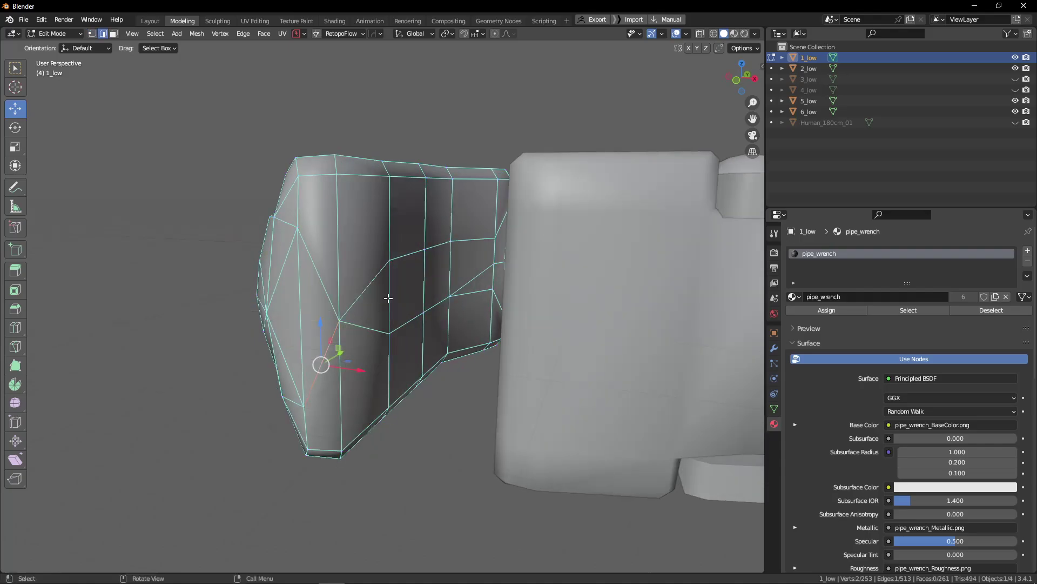
Step: Merge the short middle edges along the hook jaw's inner face one by one into a single centre line
click(389, 297)
key(m)
key(c)
click(425, 283)
middle_drag(425, 282, 432, 328)
key(m)
key(c)
click(411, 297)
key(m)
key(c)
click(501, 225)
key(m)
key(c)
click(503, 208)
key(m)
key(c)
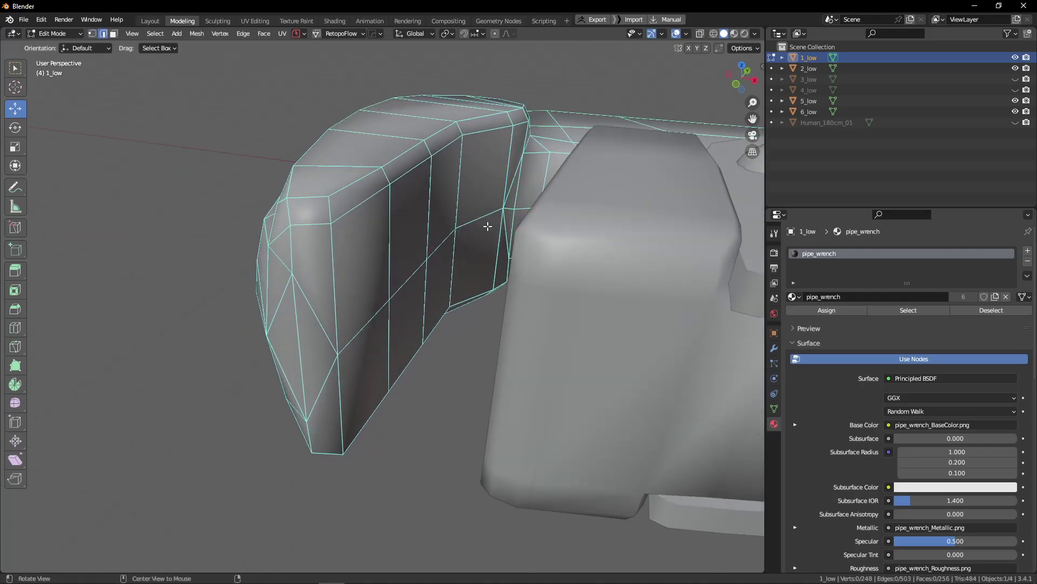
Step: Dissolve the centre edge line along the hook jaw's inner face
mouse_move(486, 226)
middle_down()
mouse_move(500, 248)
mouse_move(510, 221)
mouse_move(495, 228)
middle_up()
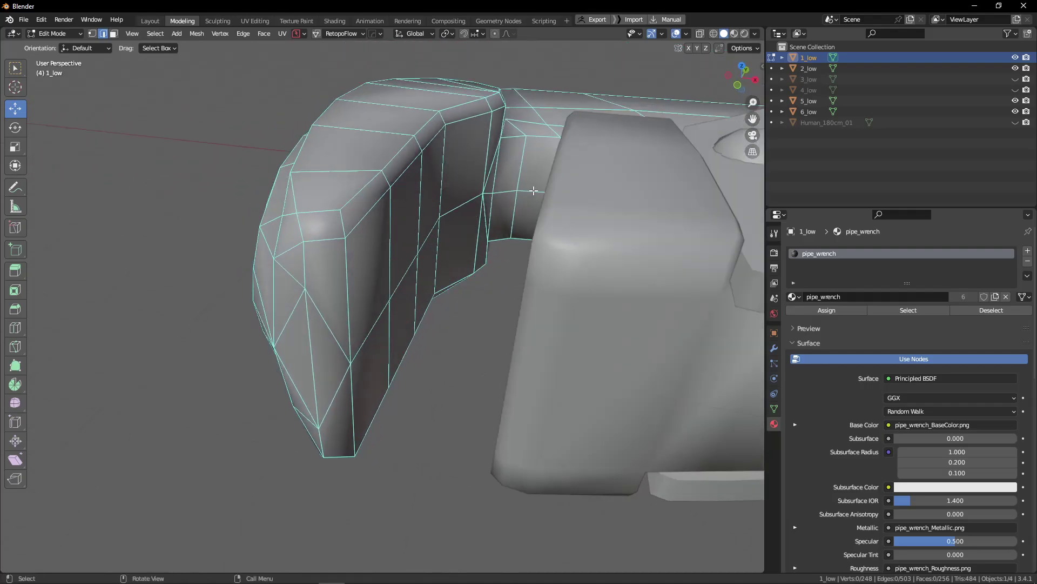
alt+click(519, 219)
key(ctrl+x)
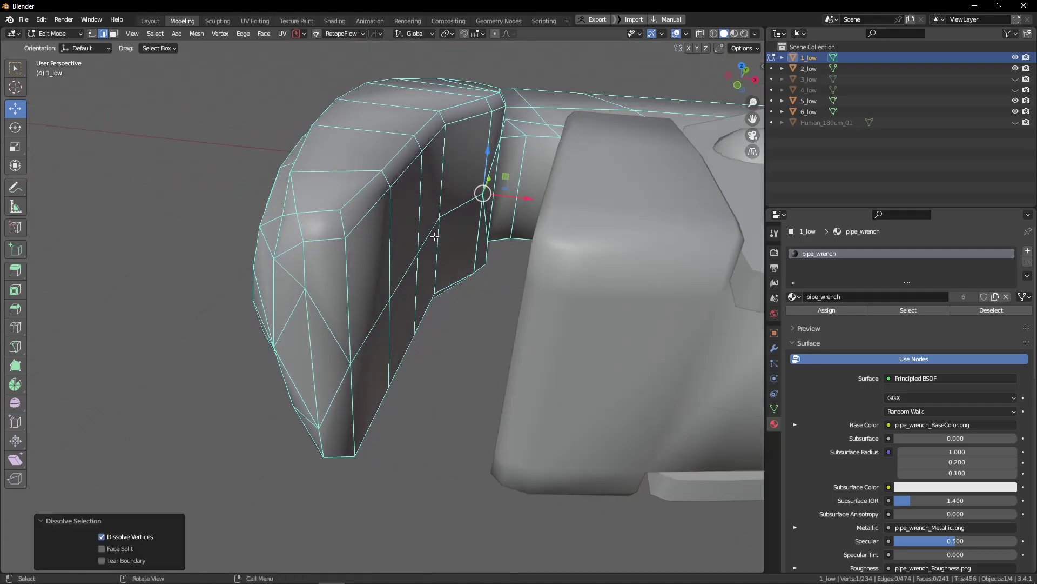
ctrl+click(422, 245)
key(ctrl+x)
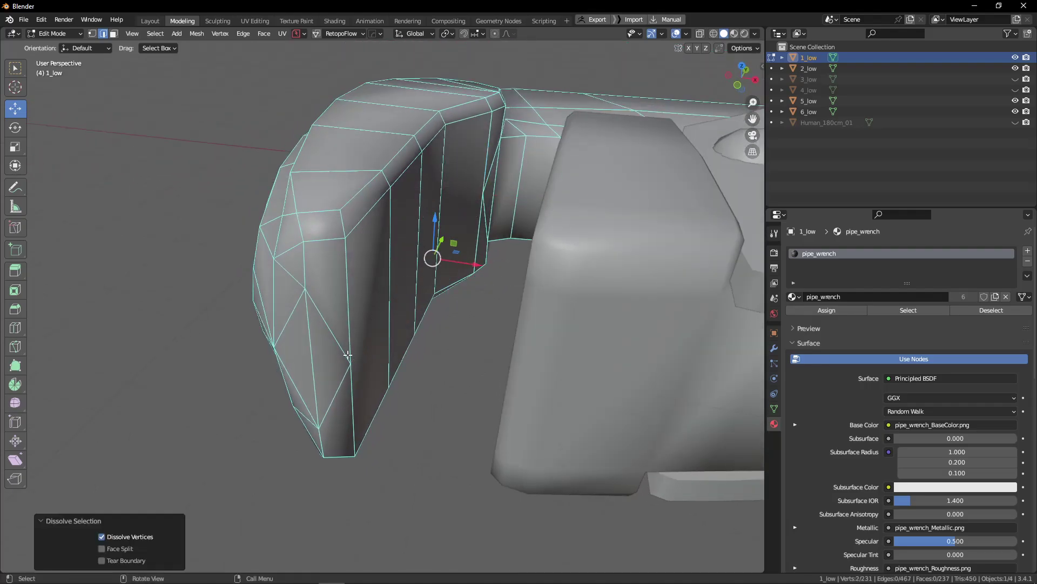
Step: Connect the upper and lower vertices of the jaw's tip to the neighbouring corners of its inner face
middle_drag(348, 355, 364, 320)
key(Tab)
click(303, 320)
click(318, 237)
shift+click(359, 184)
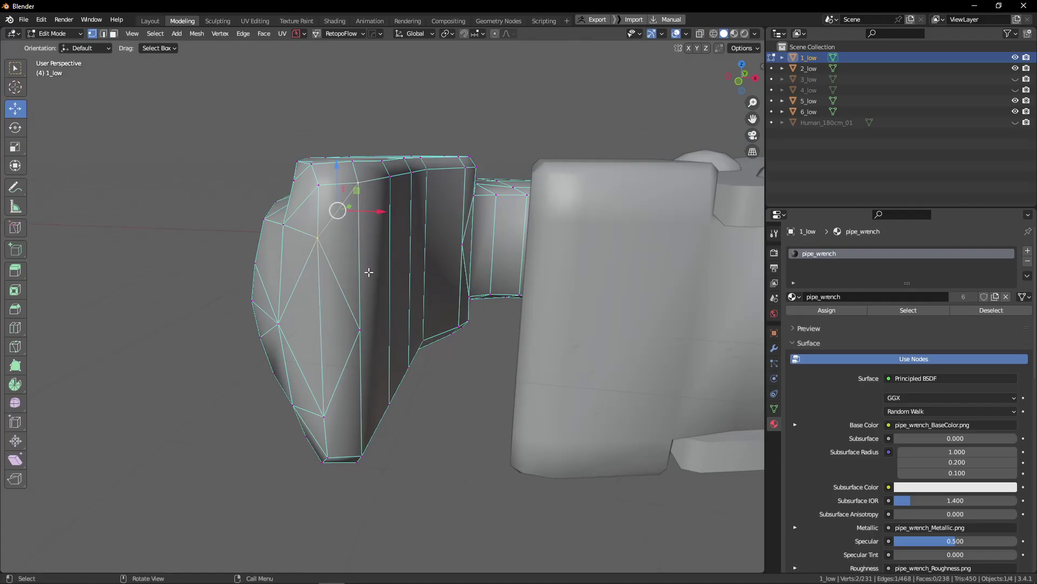
click(325, 416)
shift+click(361, 455)
key(j)
key(Tab)
Step: Dissolve the edges meeting at the tip's middle vertex and connect the upper and lower corners with a straight edge
click(372, 436)
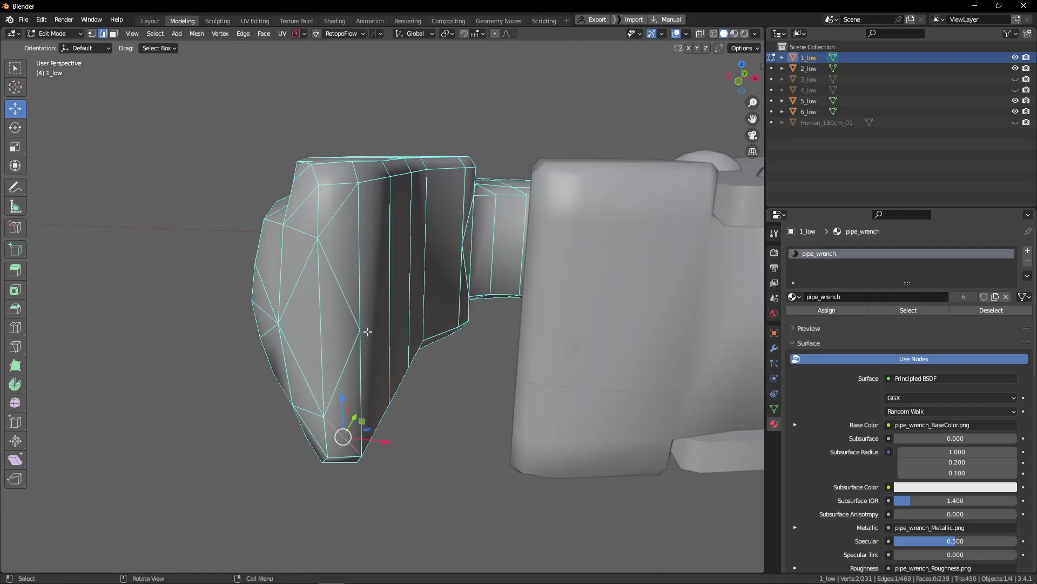
key(ctrl+x)
middle_drag(371, 325, 359, 324)
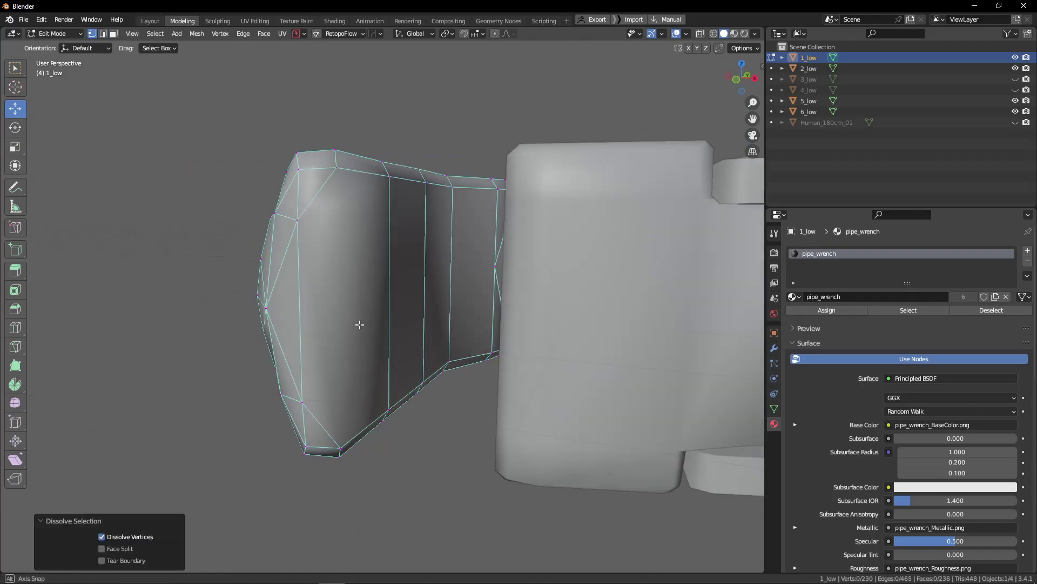
shift+click(335, 167)
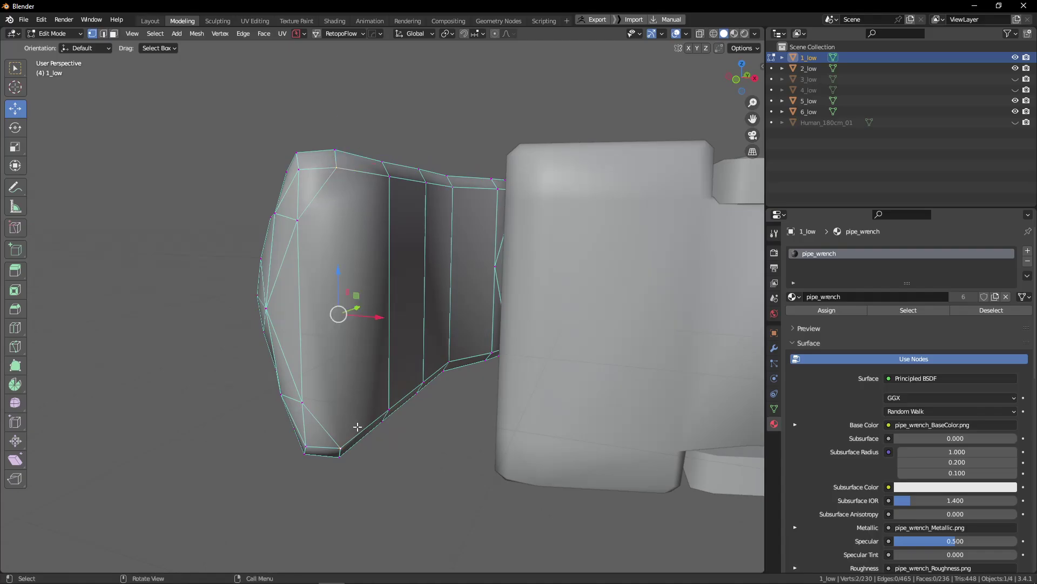
key(j)
Step: Select matching edges on both side borders of the hook jaw, merge them and return to Object Mode
key(3)
middle_drag(400, 475, 378, 333)
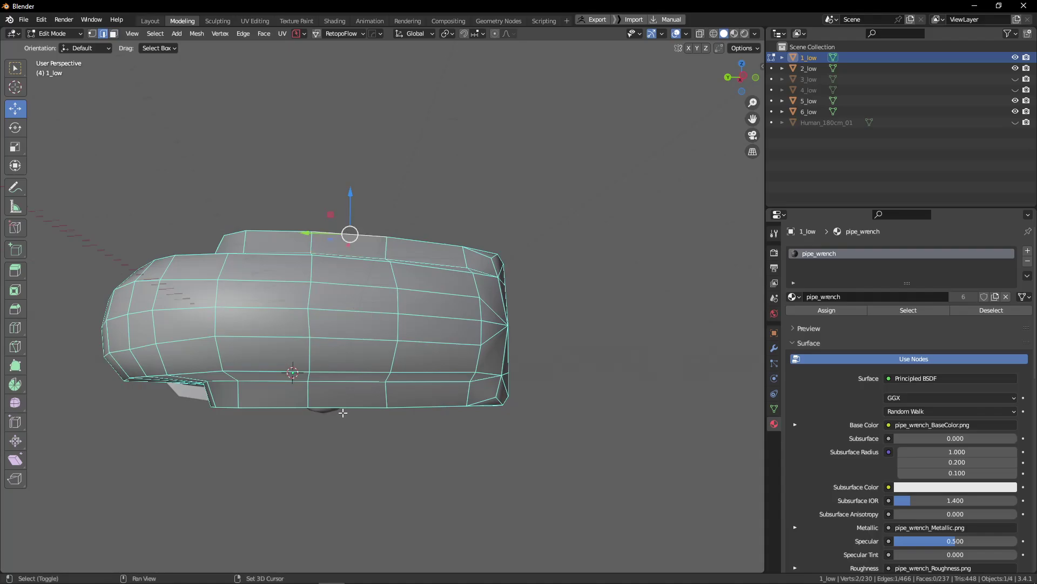
shift+click(368, 388)
middle_drag(368, 388, 363, 366)
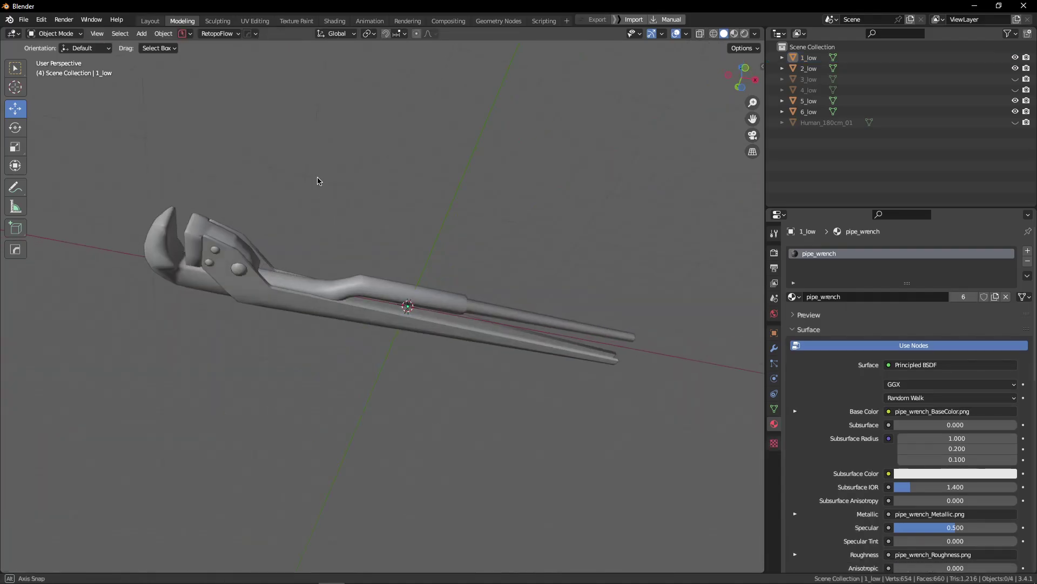
Step: Examine the wrench's jaws and handles from several angles to check the simplified silhouette
middle_drag(319, 178, 243, 294)
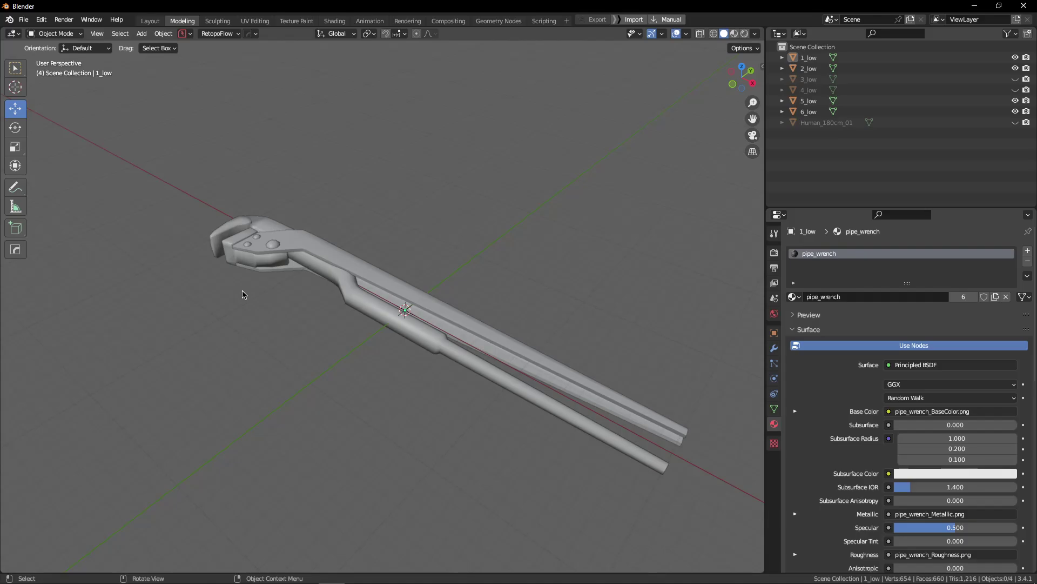
scroll(551, 340, up, 4)
click(525, 225)
middle_drag(518, 222, 616, 286)
scroll(475, 352, down, 5)
click(433, 383)
shift+middle_drag(302, 335, 445, 324)
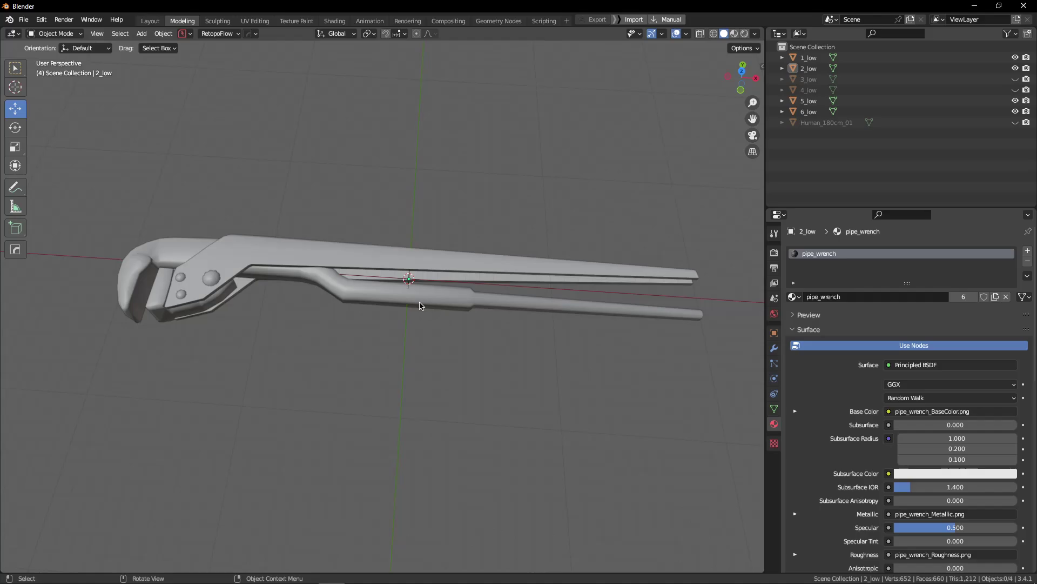
Step: Open the rivet object 5_low for mesh editing and isolate it in local view
scroll(216, 294, up, 2)
click(201, 275)
scroll(199, 276, up, 4)
key(Tab)
shift+middle_drag(246, 262, 432, 294)
scroll(433, 275, up, 3)
key(KP_Divide)
scroll(441, 305, down, 2)
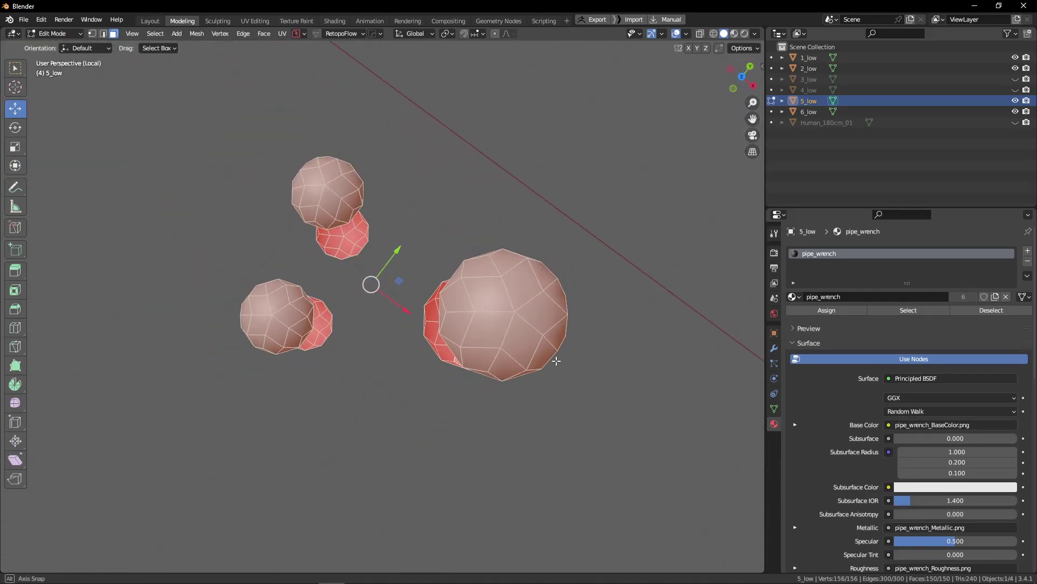
Step: Paste the copied cap mesh PRIBORKA.004 into the scene as an example and open it for edge editing
key(ctrl+Tab)
click(562, 254)
middle_drag(562, 254, 196, 178)
key(alt+a)
scroll(384, 284, down, 10)
key(shift+a)
key(ctrl+v)
scroll(373, 281, up, 5)
scroll(392, 271, up, 5)
key(Tab)
middle_drag(391, 271, 416, 219)
key(alt+a)
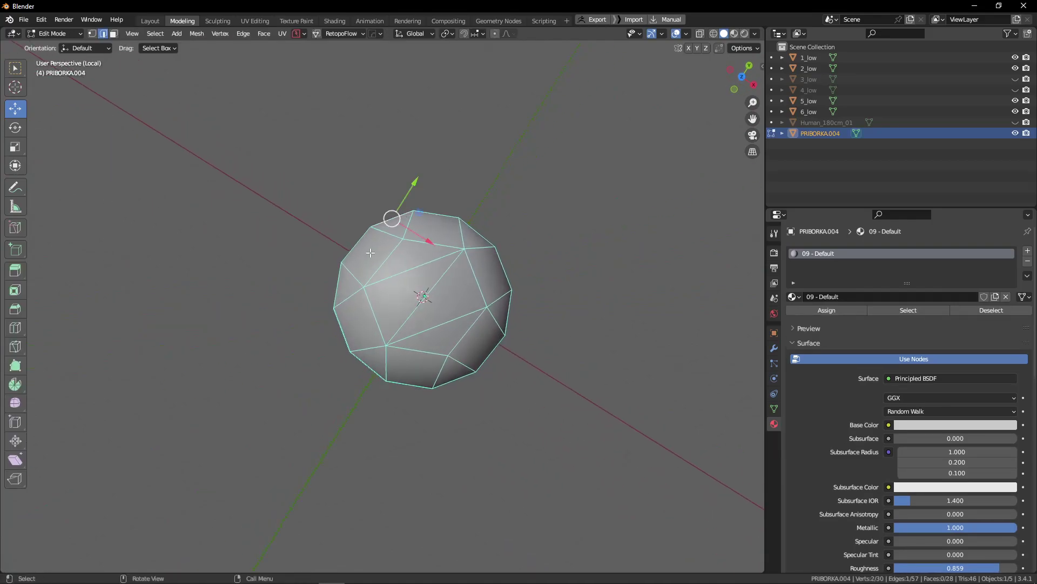
Step: Trace the edge path around the example cap's outer rim, then clear the selection
ctrl+click(343, 327)
ctrl+click(503, 268)
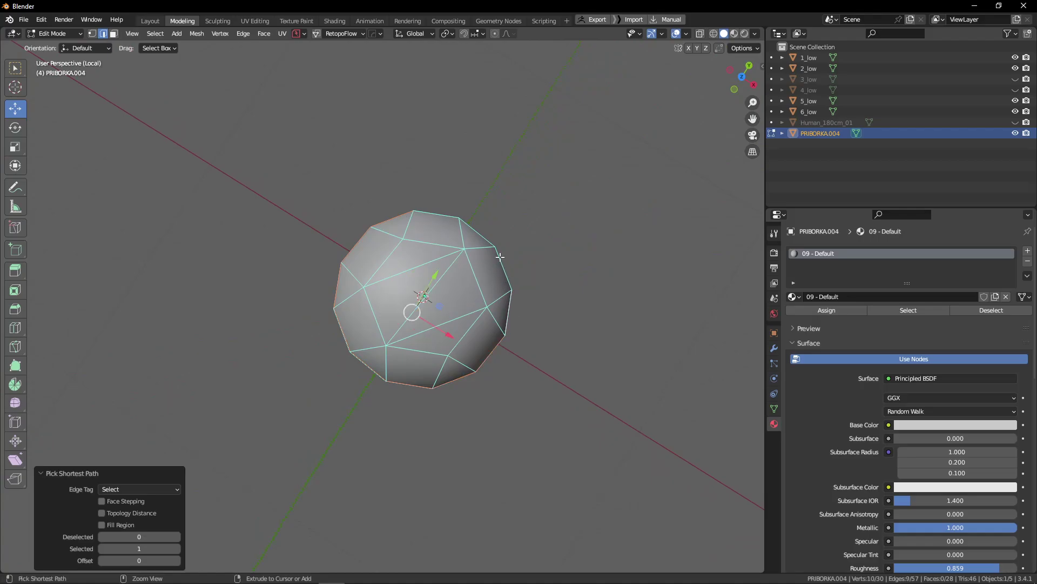
scroll(456, 247, down, 1)
click(556, 298)
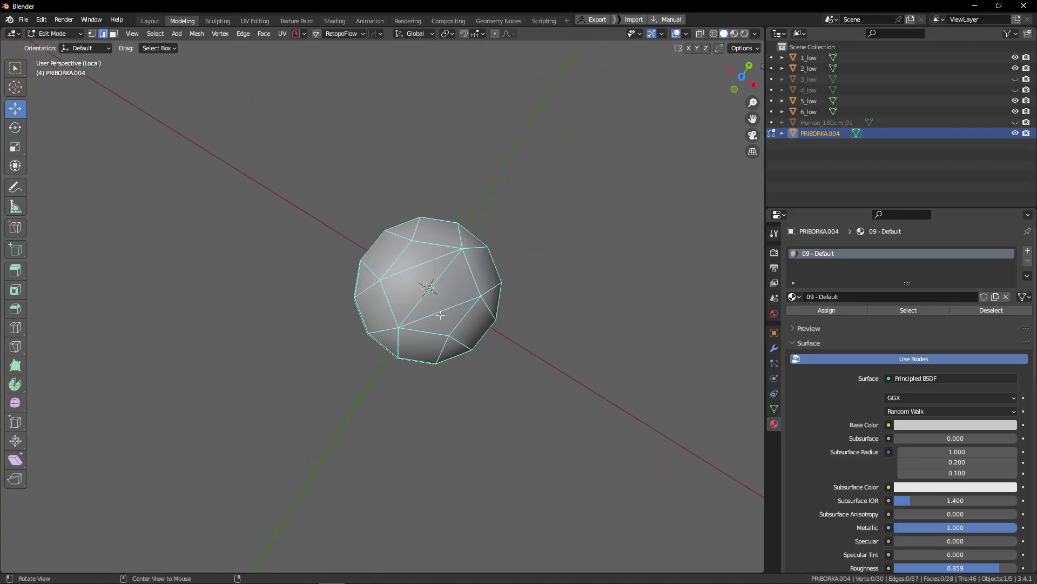
Step: Examine the example cap's silhouette from above and from the side, with and without its wireframe
middle_drag(468, 265, 410, 254)
key(Tab)
middle_drag(427, 309, 432, 259)
key(Tab)
click(308, 274)
middle_drag(311, 273, 402, 205)
key(Tab)
key(Tab)
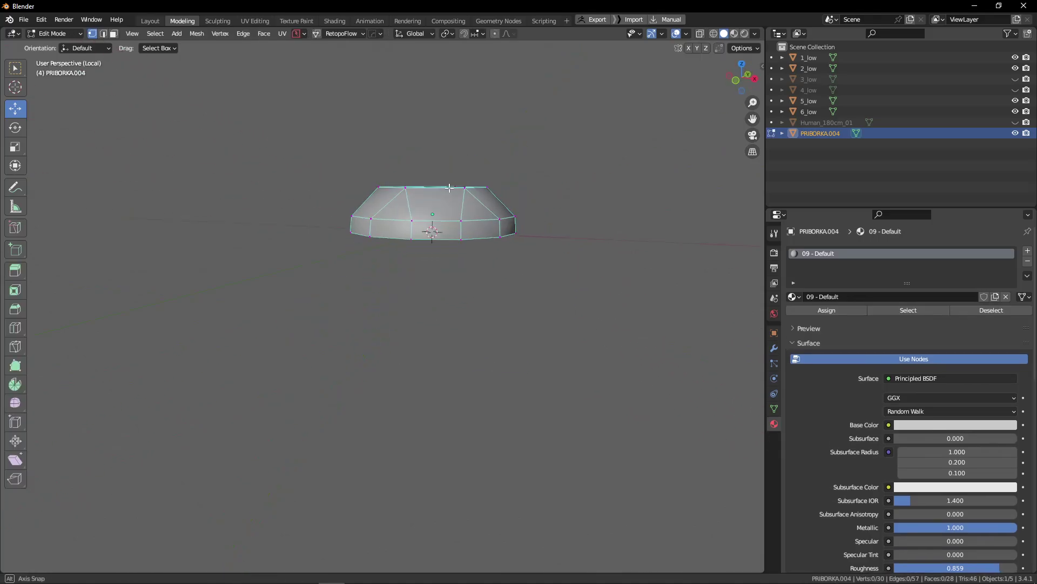
key(Tab)
scroll(426, 170, down, 2)
key(Tab)
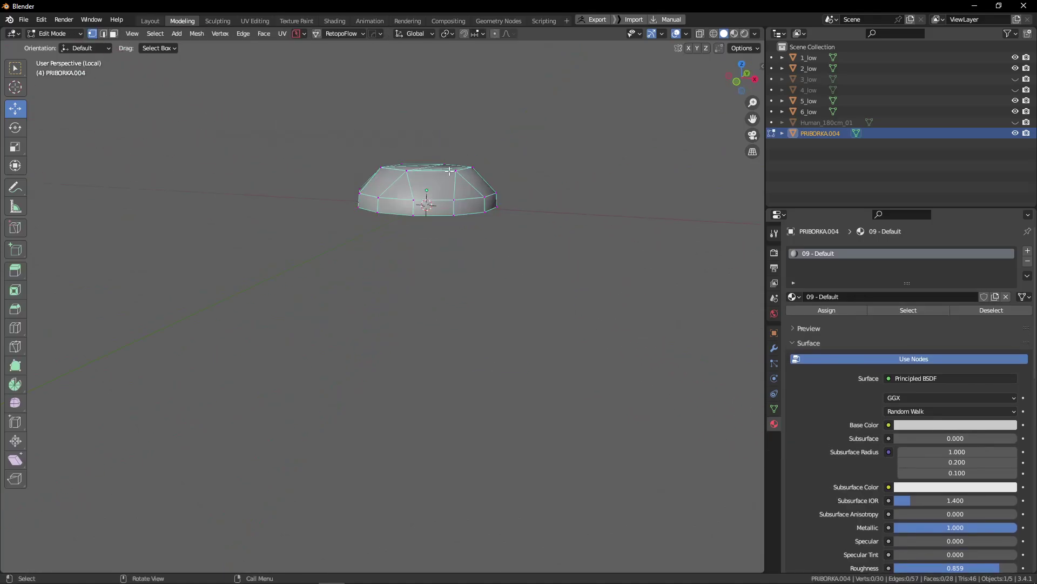
Step: Inspect the two middle faces on the example cap's flat top and view them edge-on from the side
scroll(426, 178, up, 4)
middle_drag(427, 164, 401, 226)
key(3)
drag(406, 156, 440, 196)
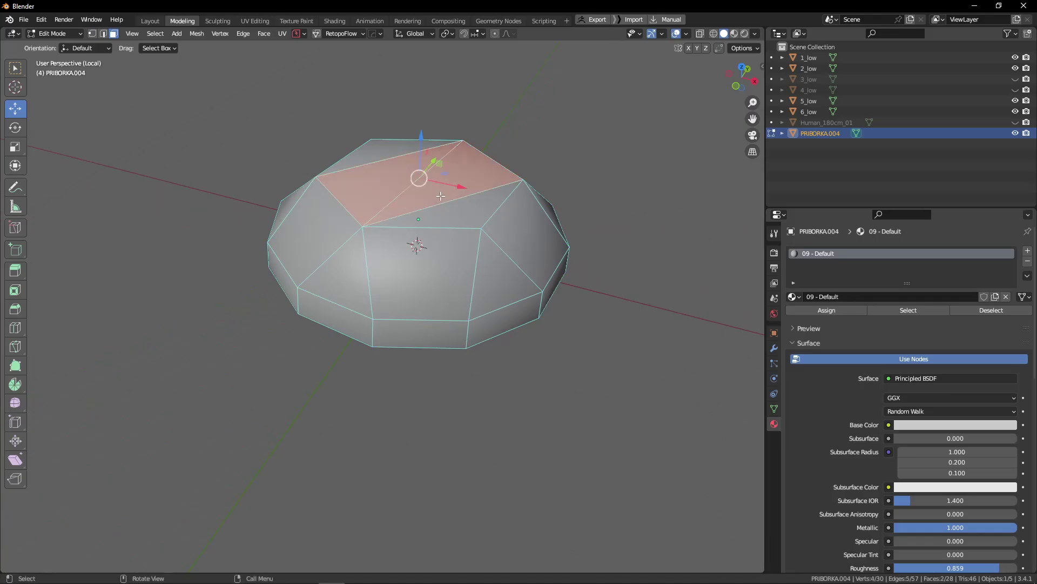
middle_drag(429, 211, 414, 171)
key(1)
key(alt+a)
key(Tab)
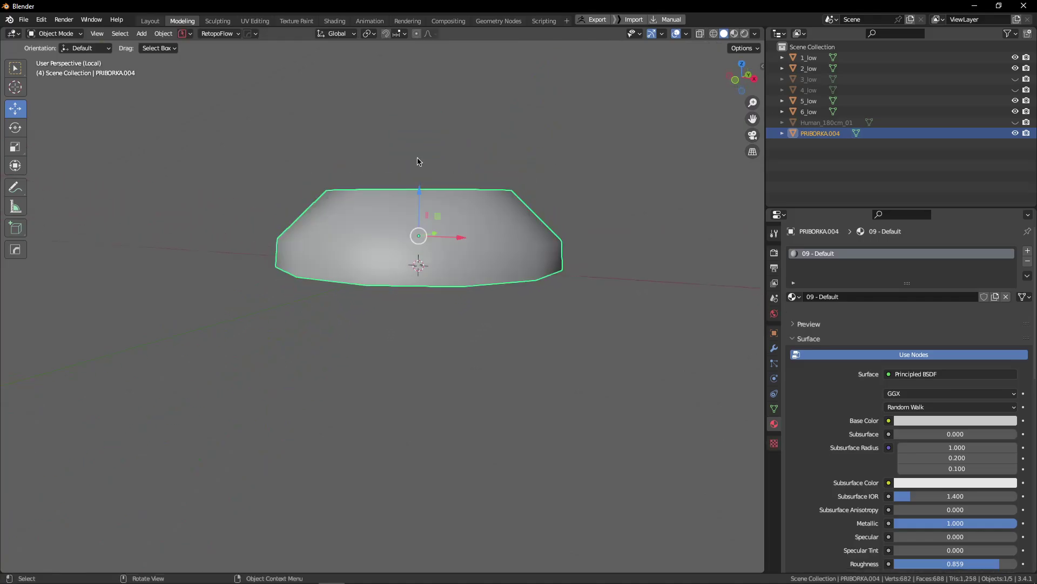
Step: Return to the rivet object 5_low, frame it closely and open its mesh for editing
scroll(418, 183, down, 10)
click(317, 211)
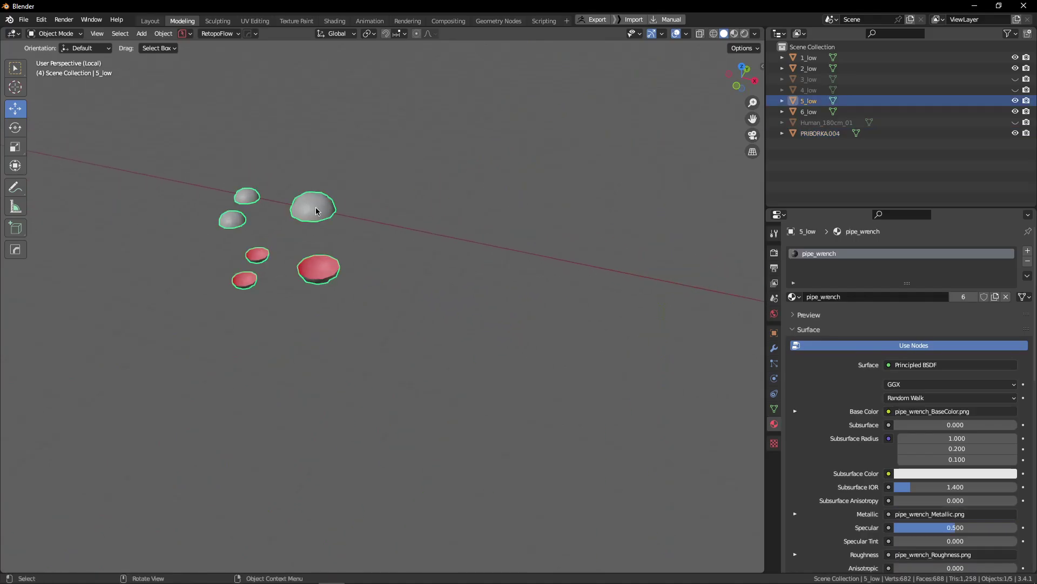
key(KP_Decimal)
middle_drag(317, 210, 241, 225)
key(Tab)
click(130, 238)
Step: Connect pairs of outline vertices with edges along the rim of the largest rivet head
shift+middle_drag(485, 215, 420, 248)
click(350, 223)
shift+click(349, 272)
key(Tab)
click(364, 199)
key(Tab)
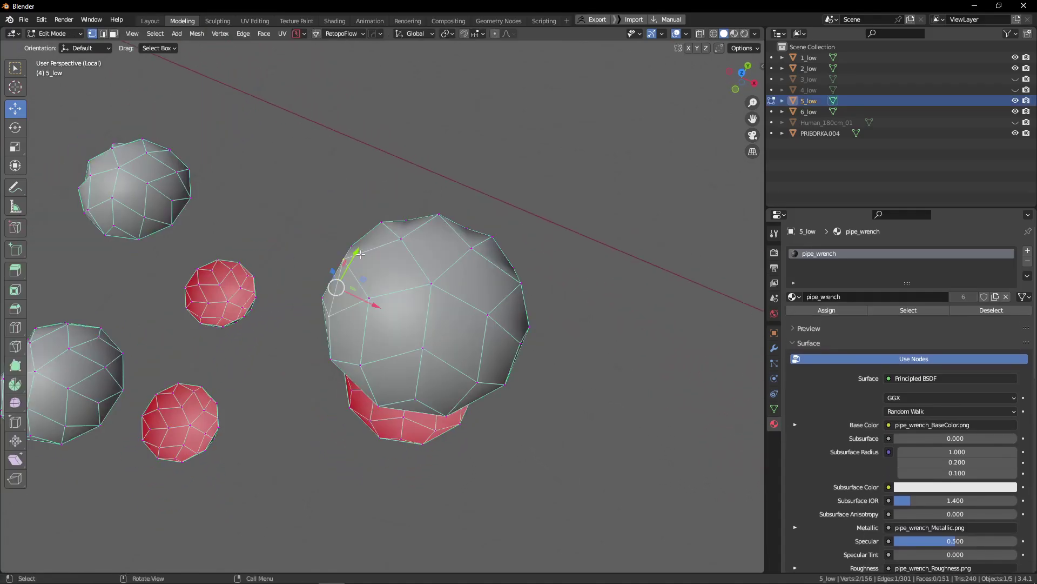
shift+click(344, 260)
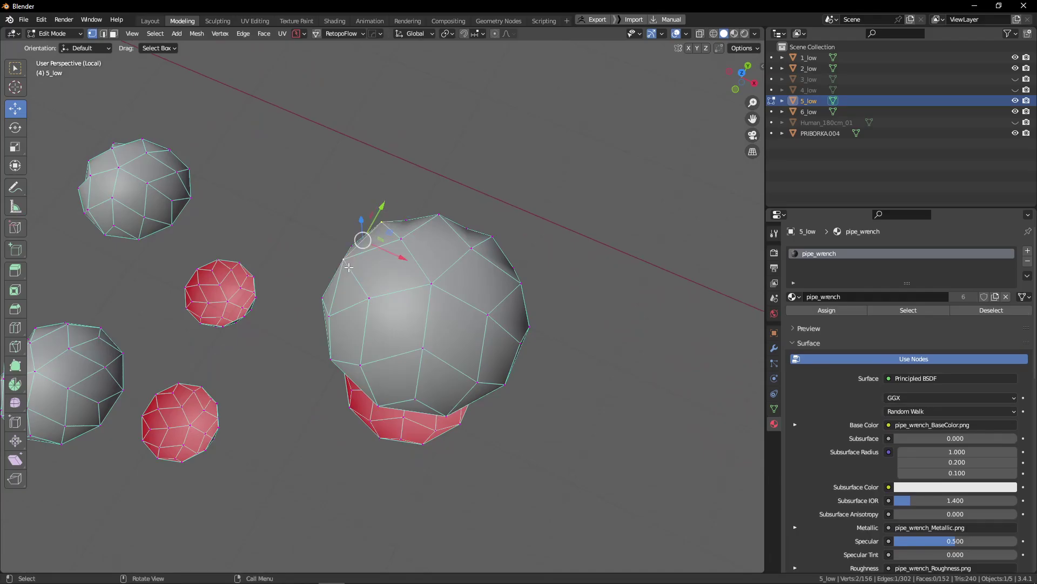
key(Tab)
middle_drag(378, 213, 440, 225)
click(332, 192)
Step: Select all six low-poly wrench parts, send them to RizomUV and switch to island selection there
key(a)
key(Tab)
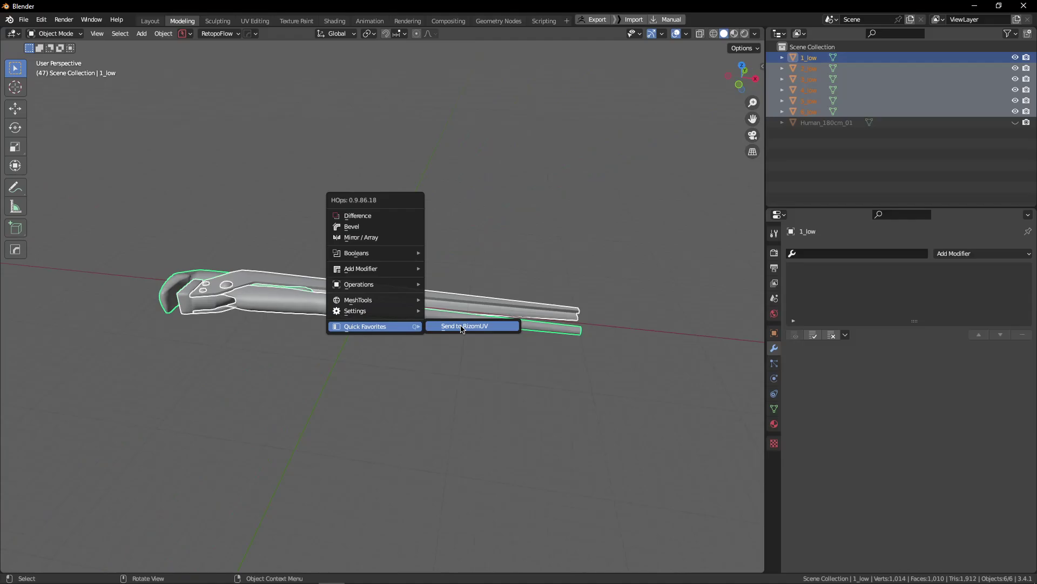
click(461, 329)
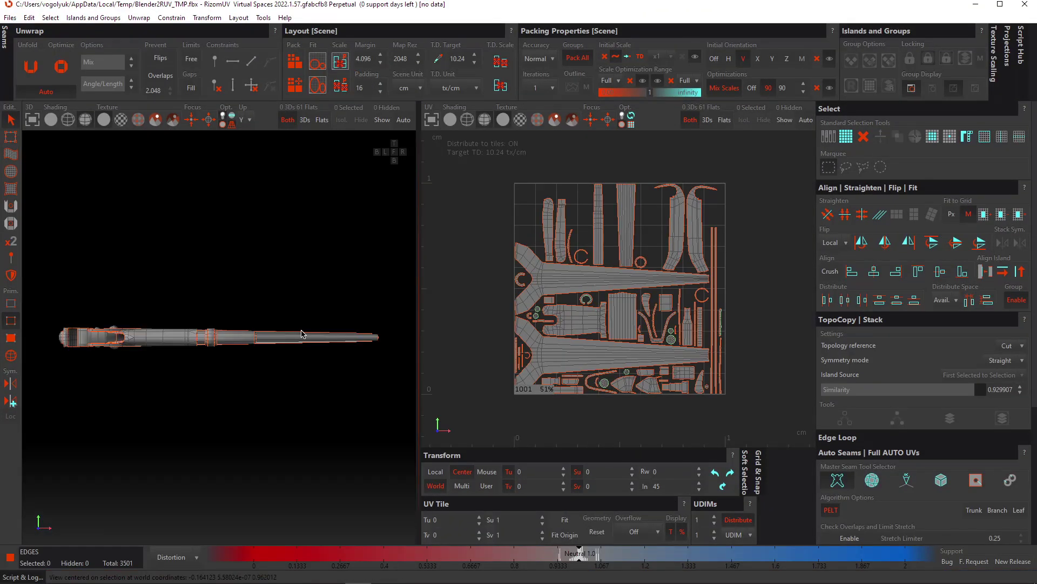
alt+drag(277, 326, 214, 380)
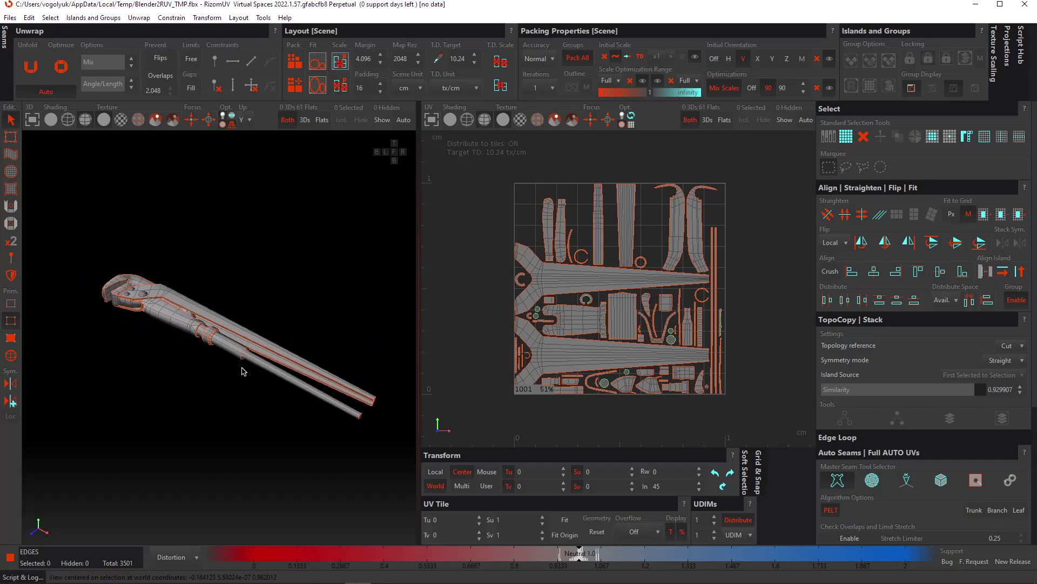
key(F4)
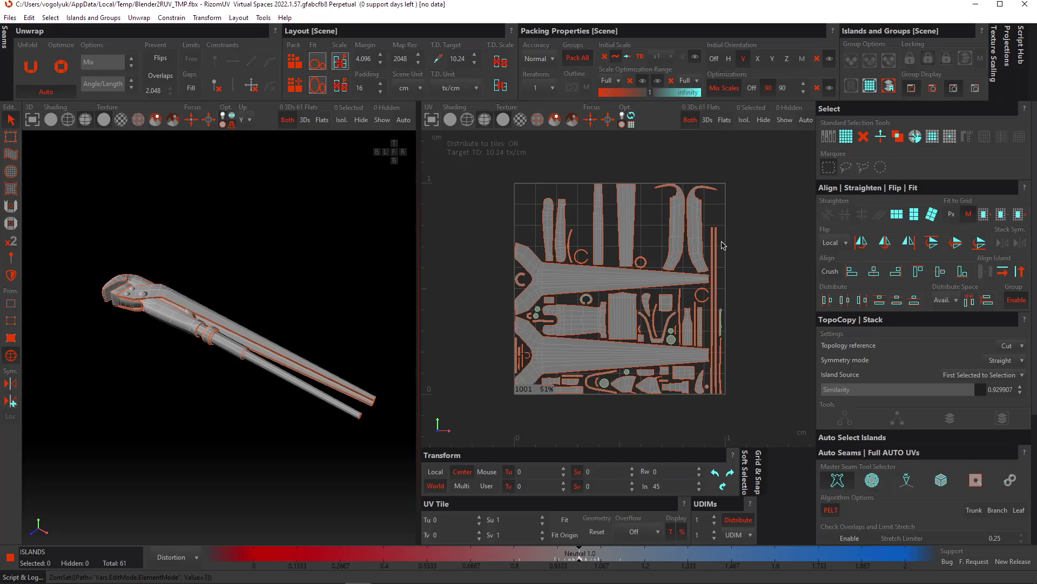
Step: Capture the UV layout and outline the two long hooked islands and the two groups of narrow curved islands in red
key(Print)
mouse_move(461, 159)
mouse_down()
mouse_move(648, 294)
mouse_move(775, 465)
mouse_up()
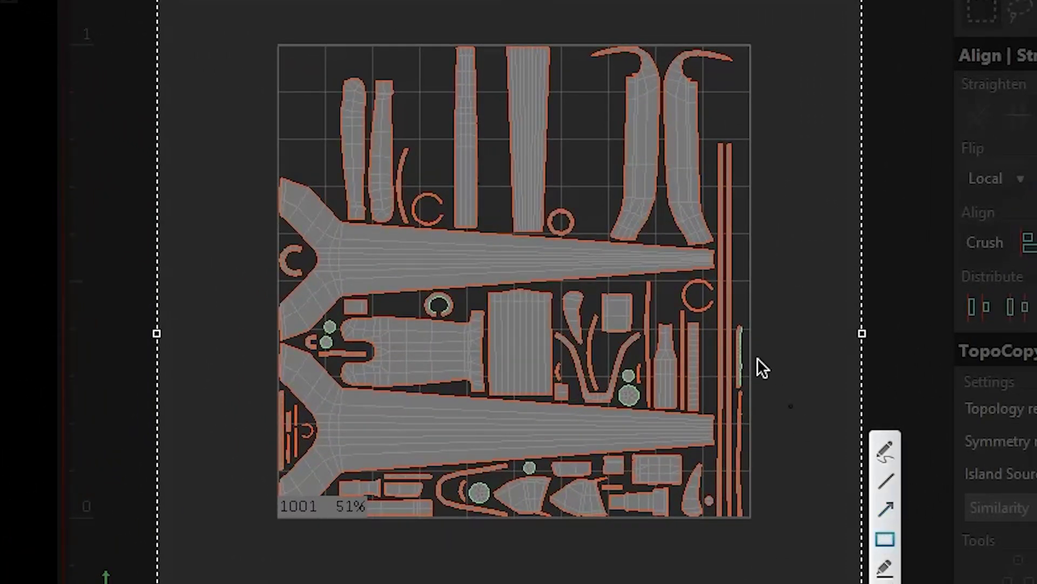
mouse_move(591, 25)
mouse_down()
mouse_move(749, 251)
mouse_move(743, 245)
mouse_up()
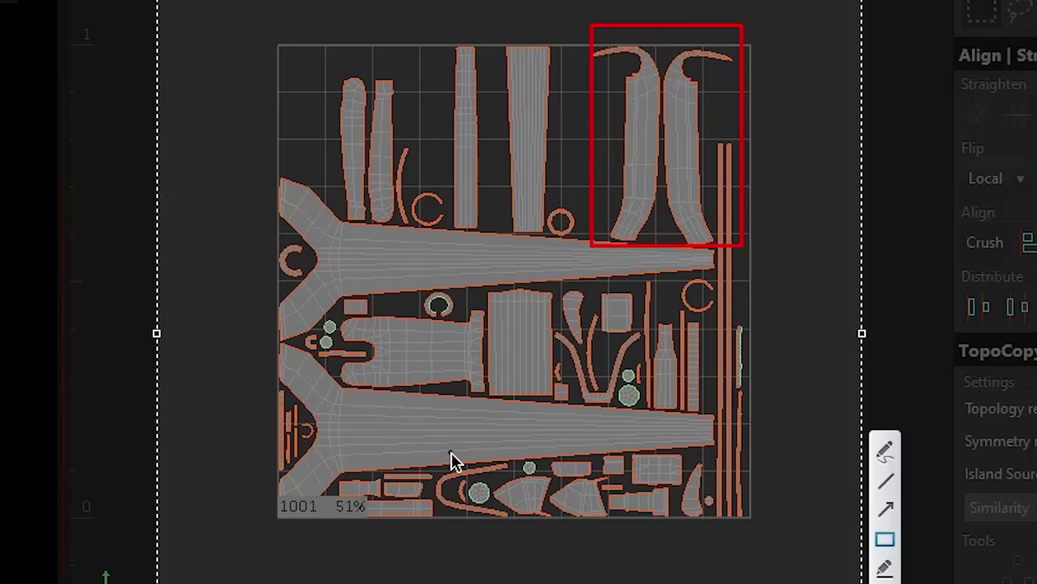
drag(426, 457, 472, 489)
drag(508, 521, 507, 521)
mouse_move(552, 324)
mouse_down()
mouse_move(615, 367)
mouse_move(634, 407)
mouse_move(646, 406)
mouse_up()
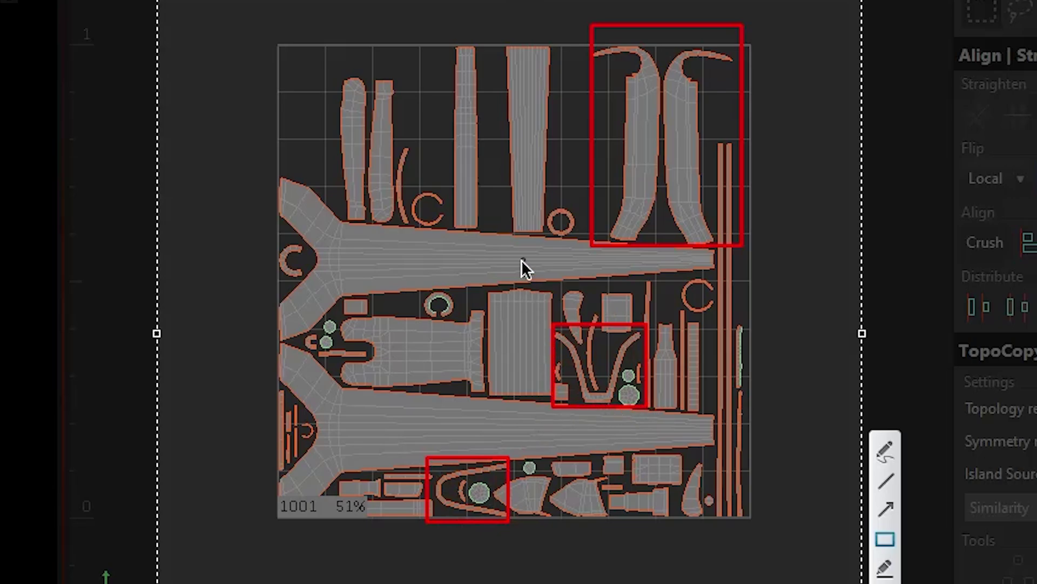
Step: Outline the ring islands, the small strip, the tapered pair and the thin edge strips in red, then discard the capture
drag(410, 186, 455, 231)
drag(678, 273, 715, 312)
drag(541, 197, 582, 241)
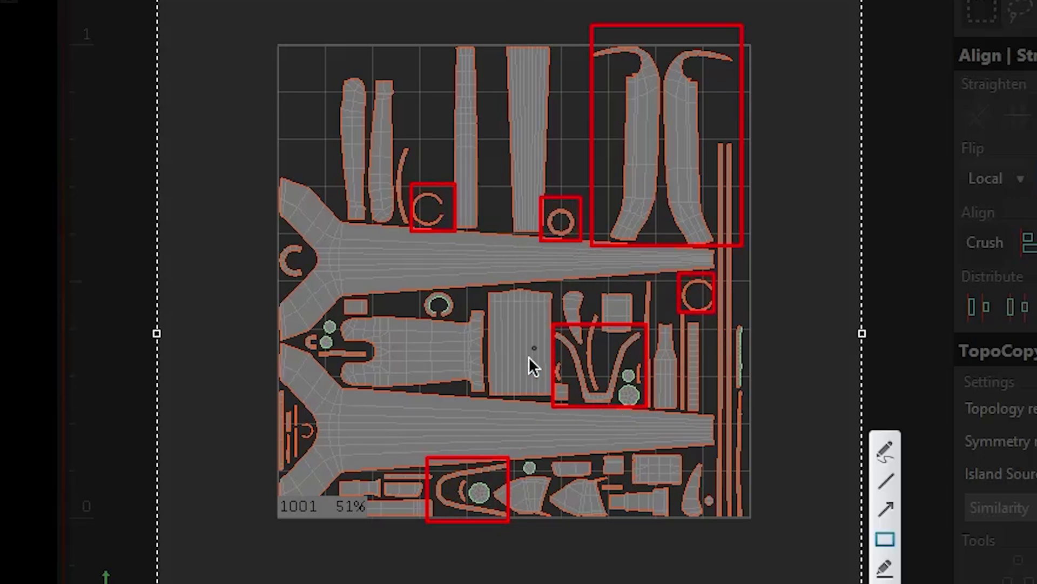
drag(318, 345, 377, 363)
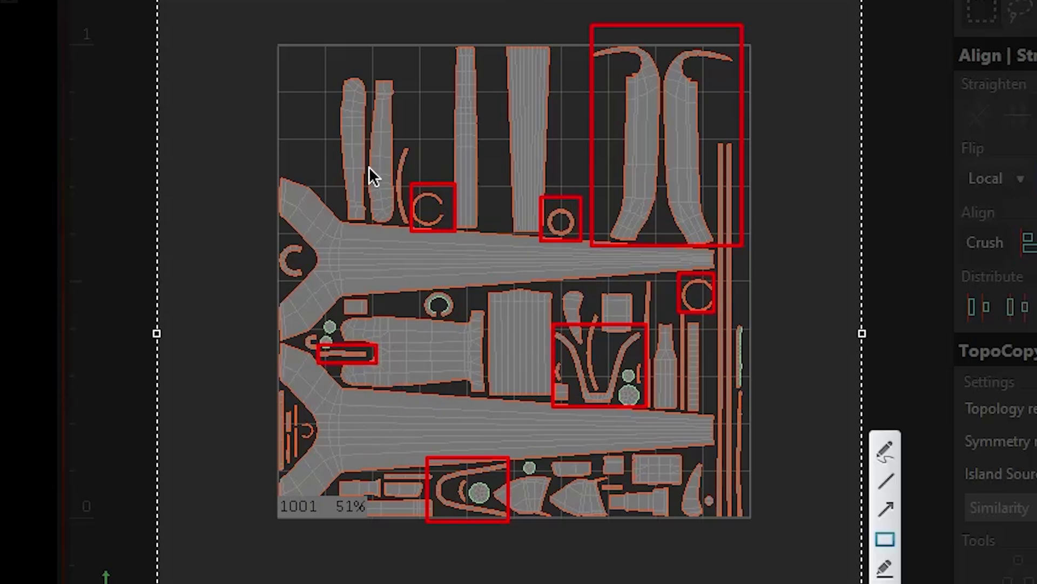
drag(312, 39, 399, 227)
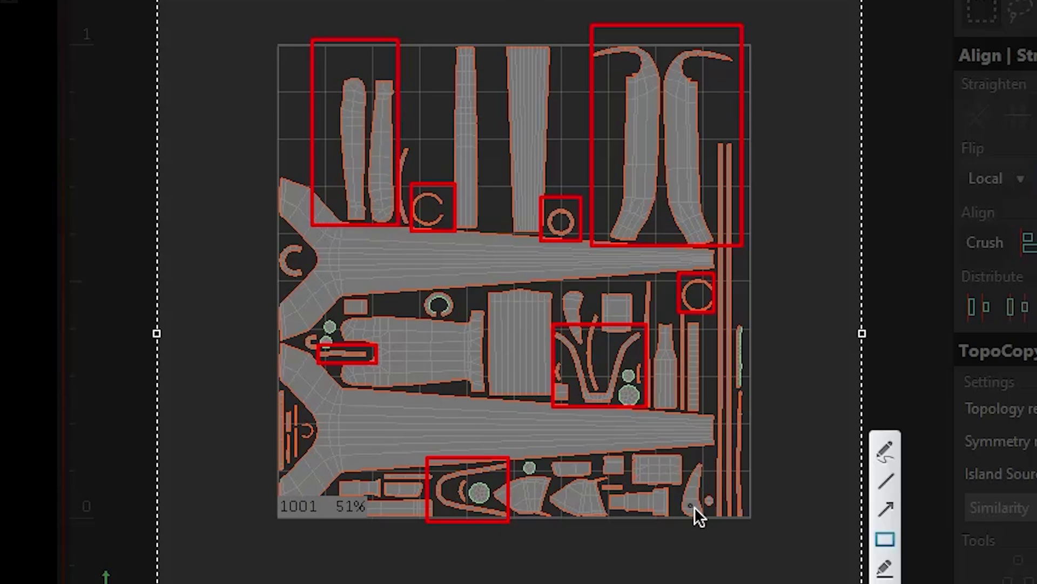
drag(733, 307, 760, 524)
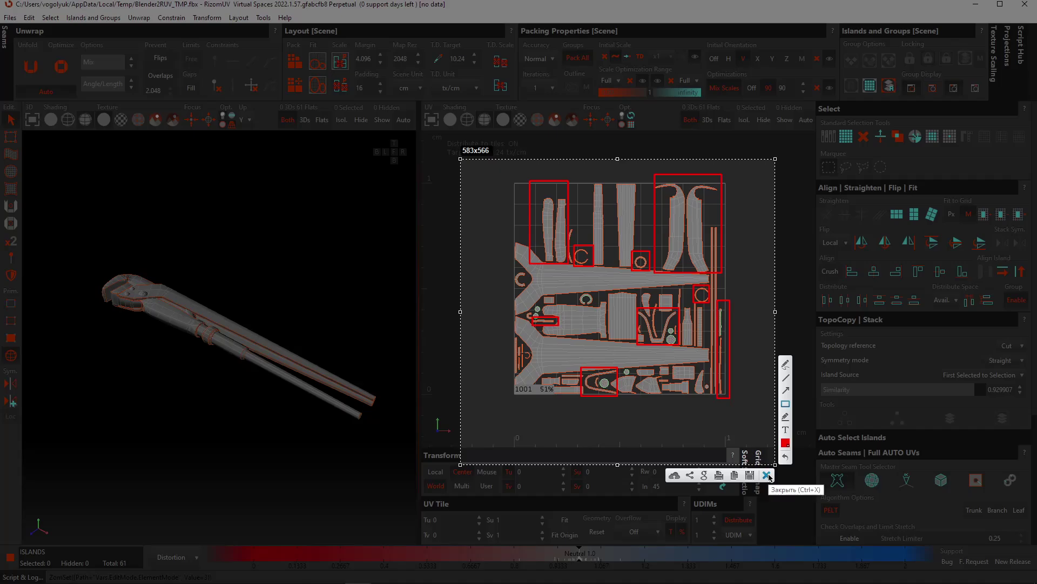
click(767, 475)
Step: Straighten the bowed end border of the fork-shaped island vertically and unfold the island again
scroll(595, 319, up, 5)
scroll(674, 335, down, 2)
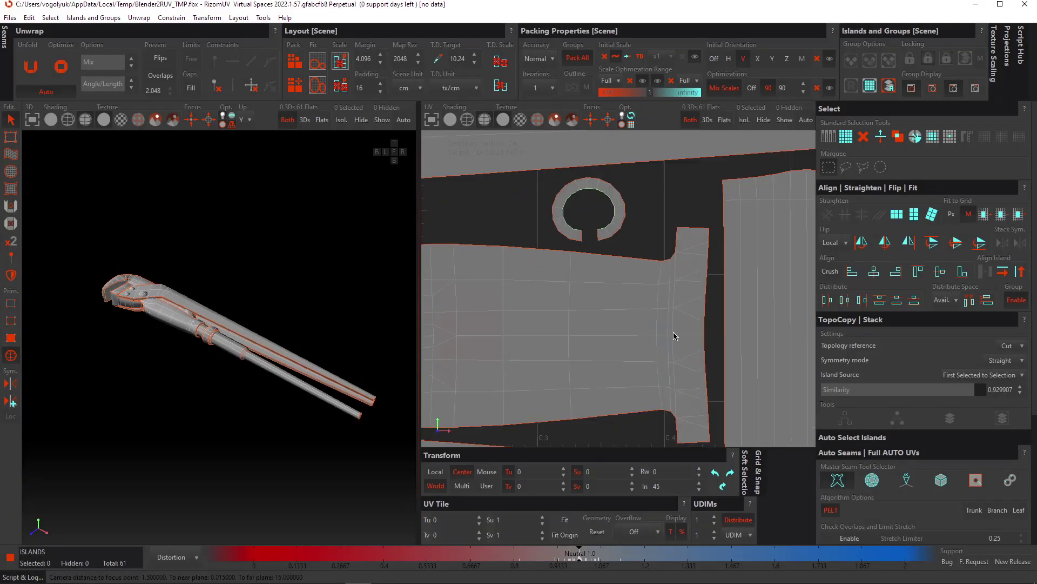
scroll(623, 287, up, 2)
click(625, 282)
click(647, 192)
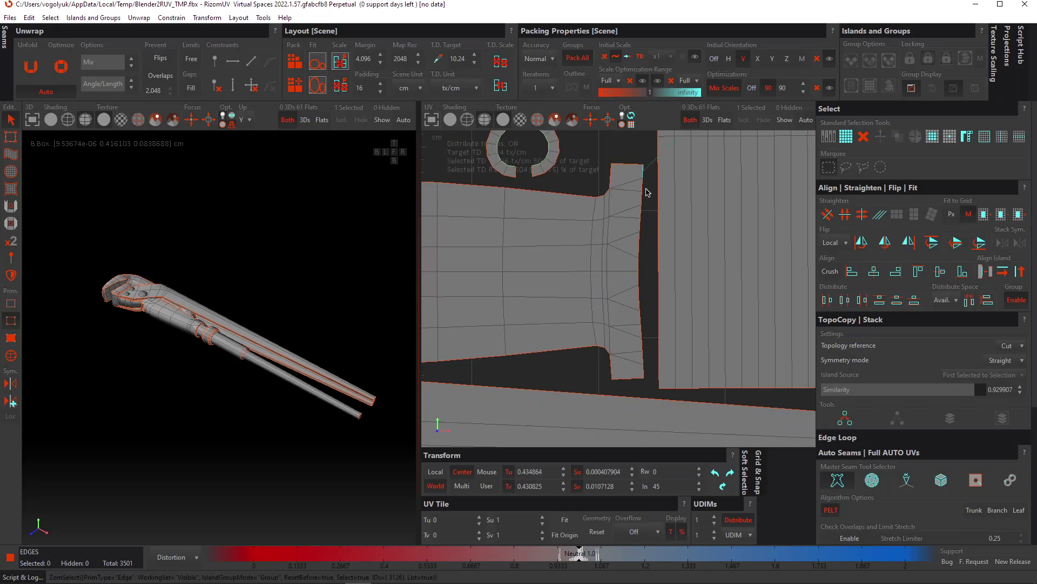
ctrl+click(646, 377)
key(s)
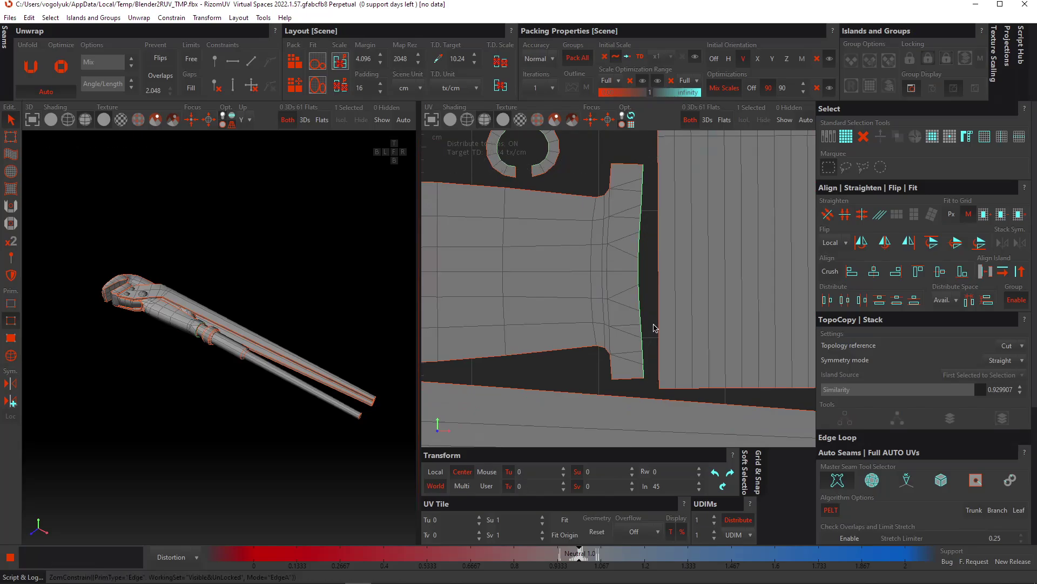
key(u)
scroll(627, 246, down, 5)
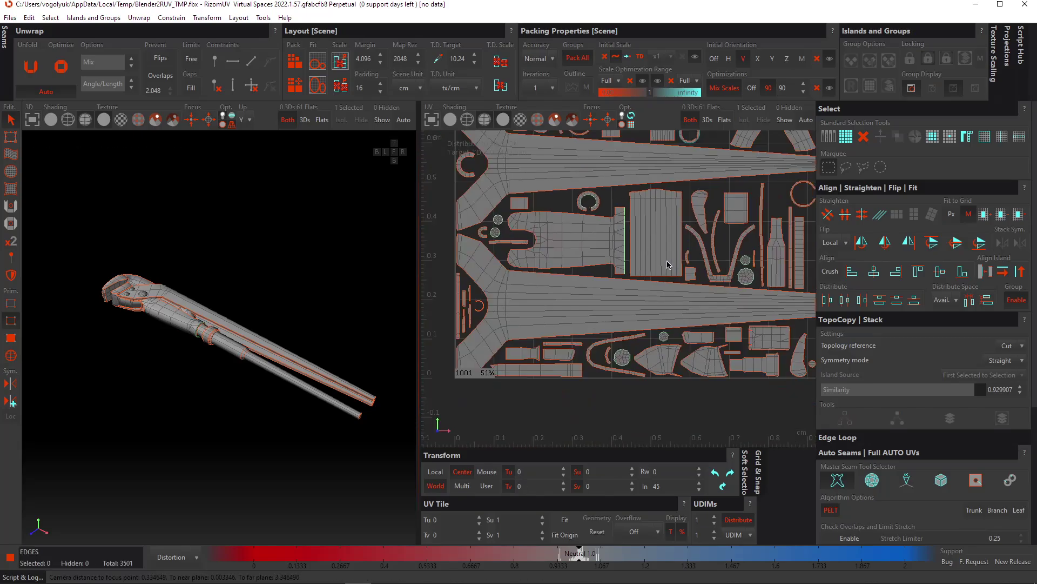
Step: Inspect the thin arc-shaped islands and the tapered pair in the UV layout, and the sleeve area on the wrench
scroll(620, 273, up, 6)
click(620, 271)
click(616, 258)
scroll(618, 268, down, 1)
middle_drag(618, 268, 565, 221)
key(F4)
click(559, 225)
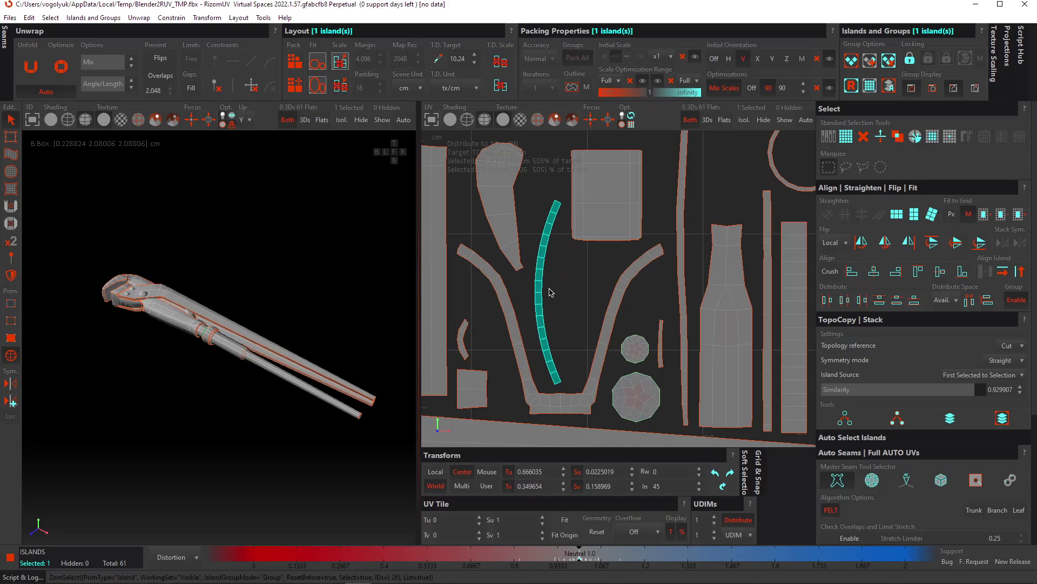
scroll(550, 292, down, 2)
middle_drag(563, 295, 622, 233)
middle_drag(559, 288, 597, 272)
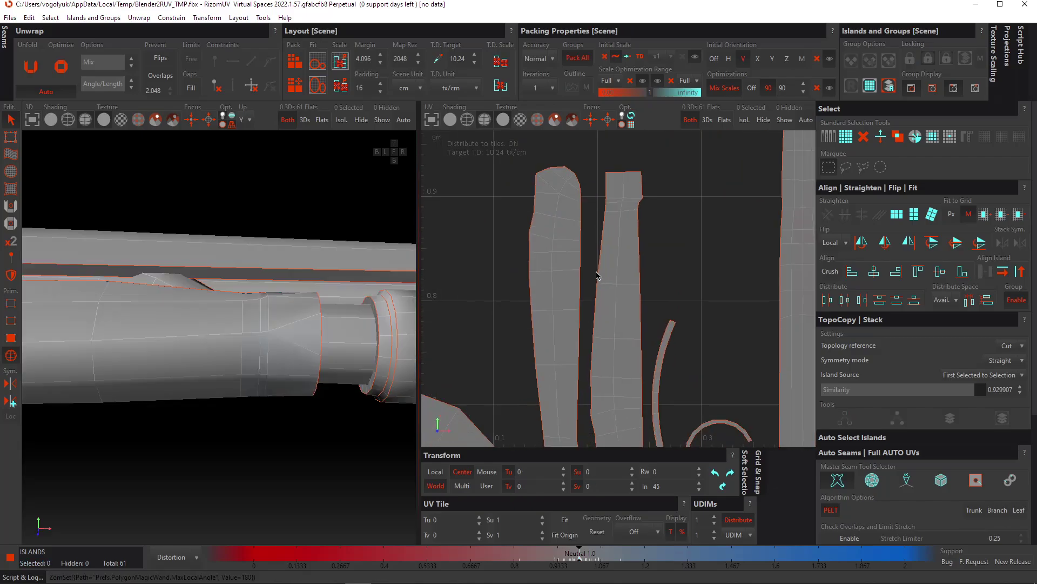
scroll(596, 275, down, 3)
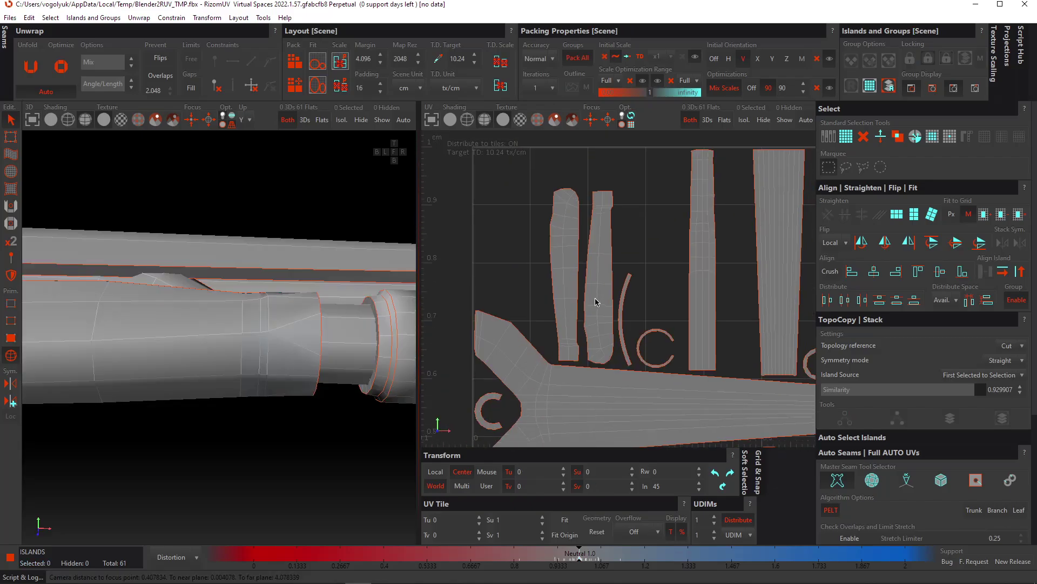
Step: Straighten the thin arc-shaped island and the neighbouring C-shaped ring island into rectangular strips
click(632, 281)
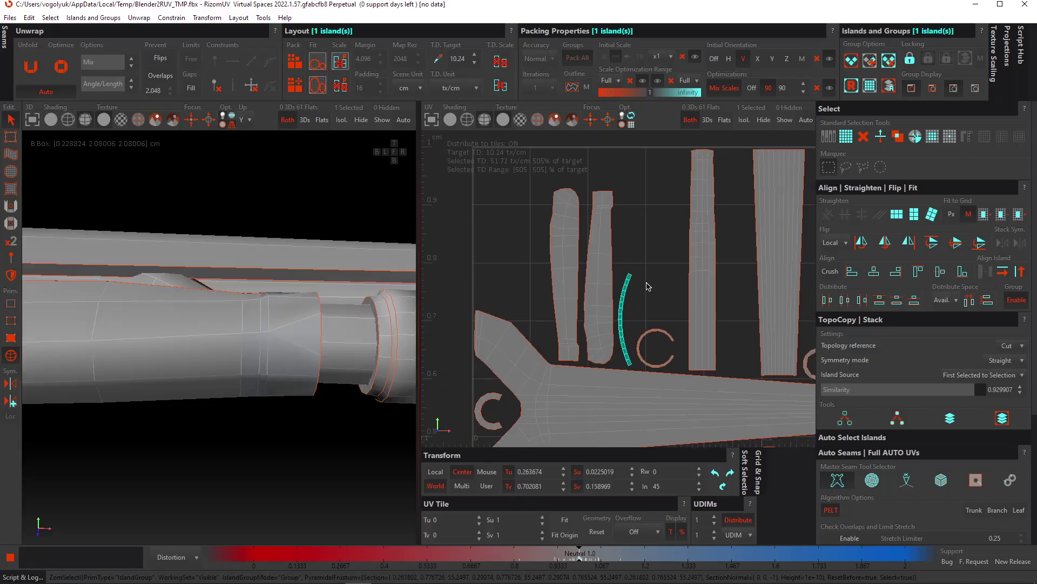
click(910, 220)
middle_drag(677, 331, 620, 267)
click(661, 289)
click(895, 222)
click(655, 311)
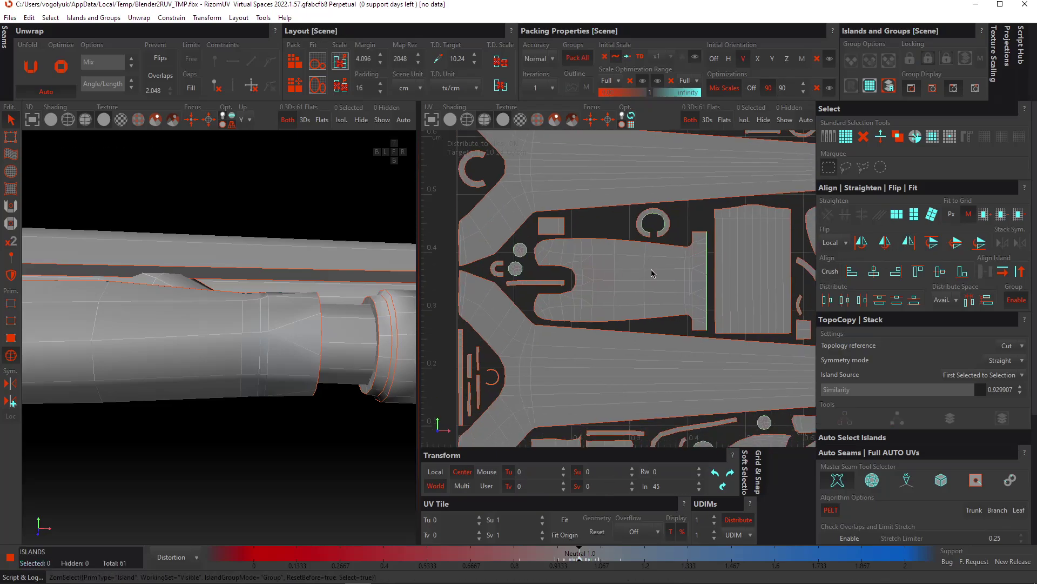
Step: Examine the small strip island with the angled end piece and where it lies beside the wrench jaw
scroll(653, 272, up, 3)
scroll(551, 331, down, 4)
scroll(640, 299, up, 4)
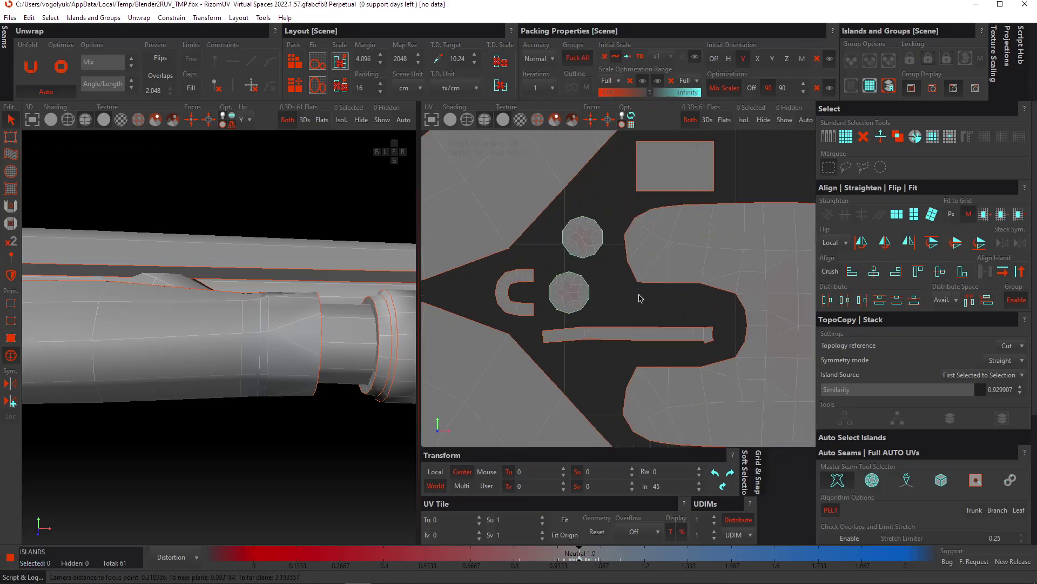
click(707, 336)
scroll(709, 336, up, 3)
click(708, 339)
click(708, 339)
key(f)
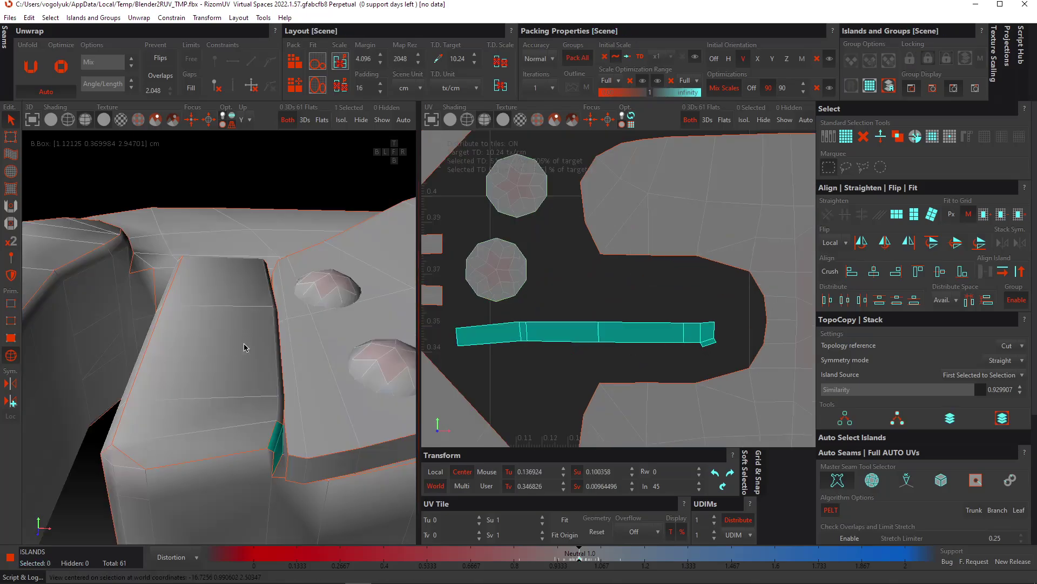
alt+drag(245, 344, 71, 485)
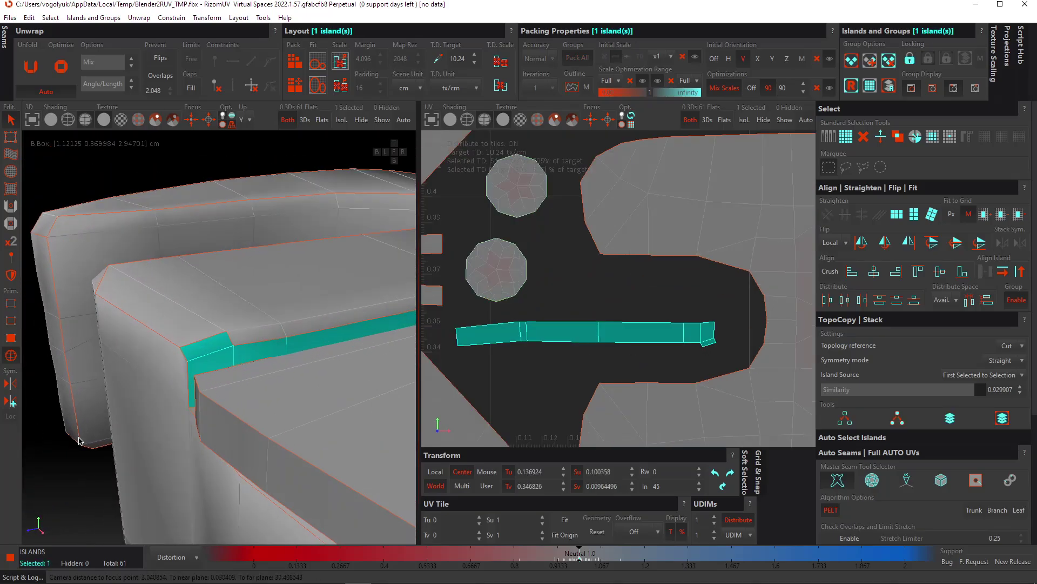
click(174, 407)
alt+drag(174, 406, 229, 363)
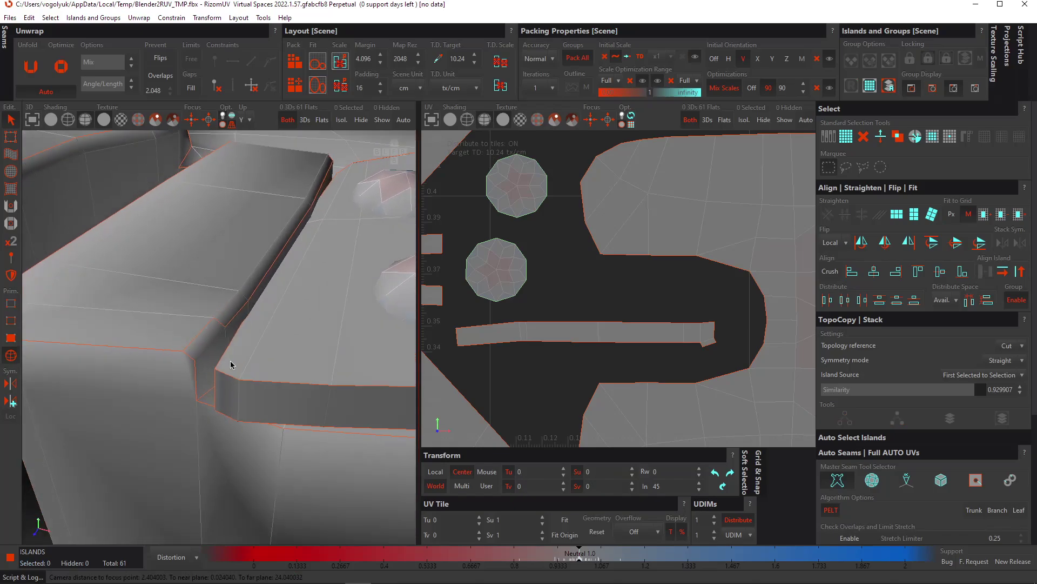
Step: Weld the edges along the seam joining the narrow strip island to the jaw block's top face
key(F2)
click(204, 330)
key(w)
click(229, 323)
key(w)
click(221, 323)
key(w)
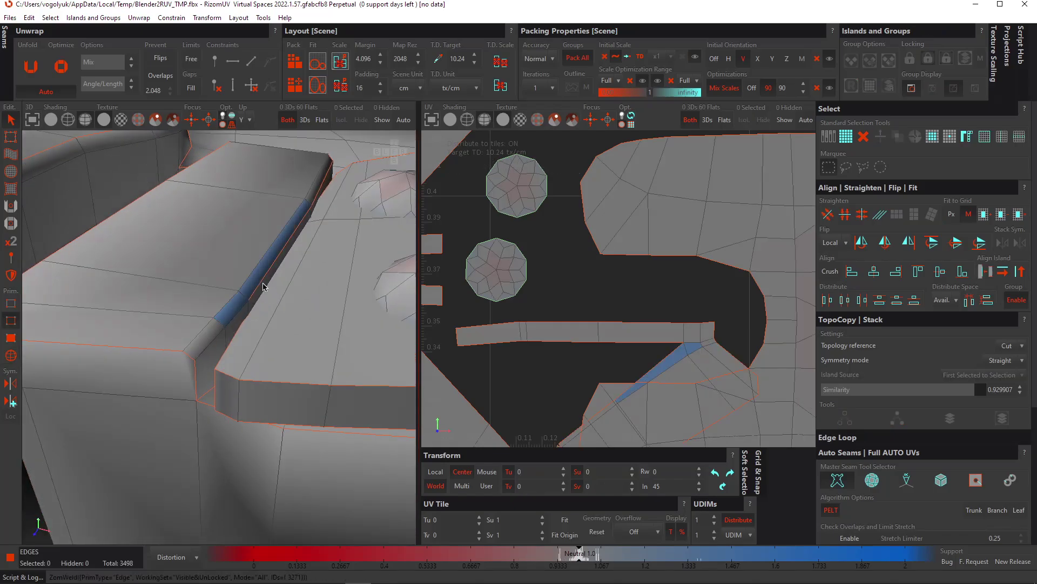
click(296, 239)
key(w)
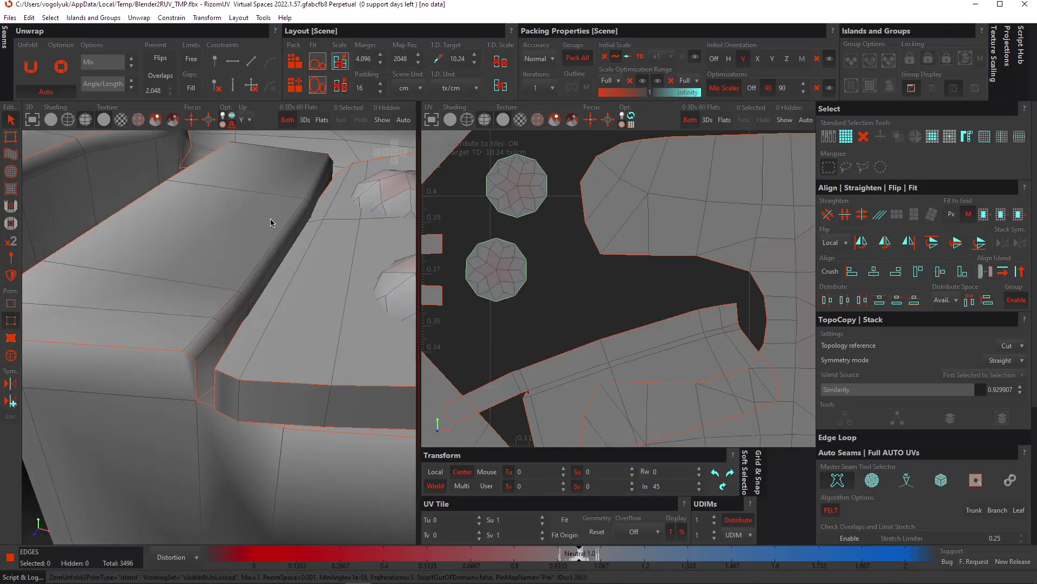
Step: Display the checker texture on the 3D model and increase its tiling for a denser pattern
alt+drag(223, 358, 200, 325)
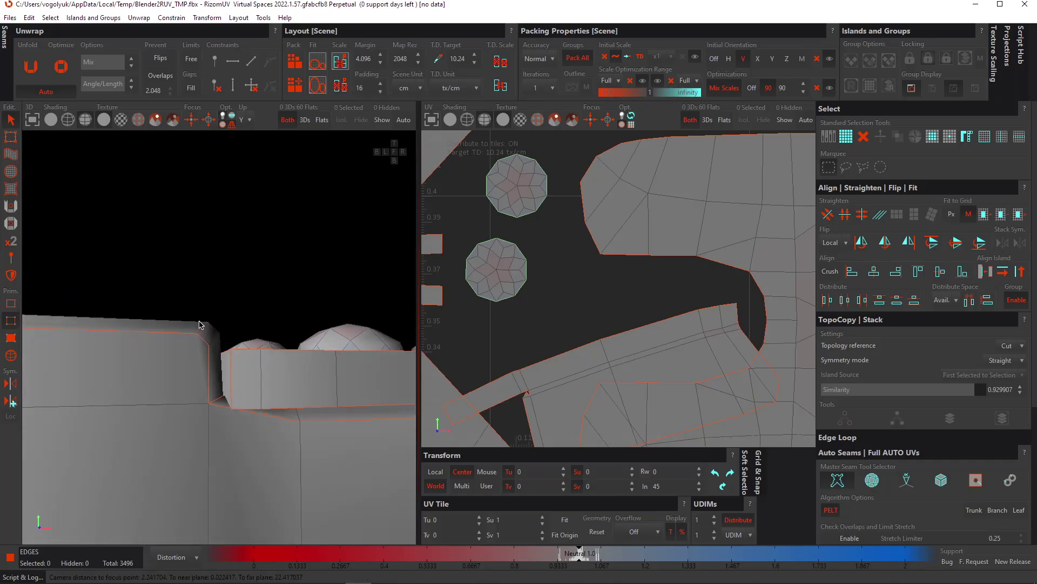
scroll(203, 325, up, 2)
alt+drag(171, 388, 112, 150)
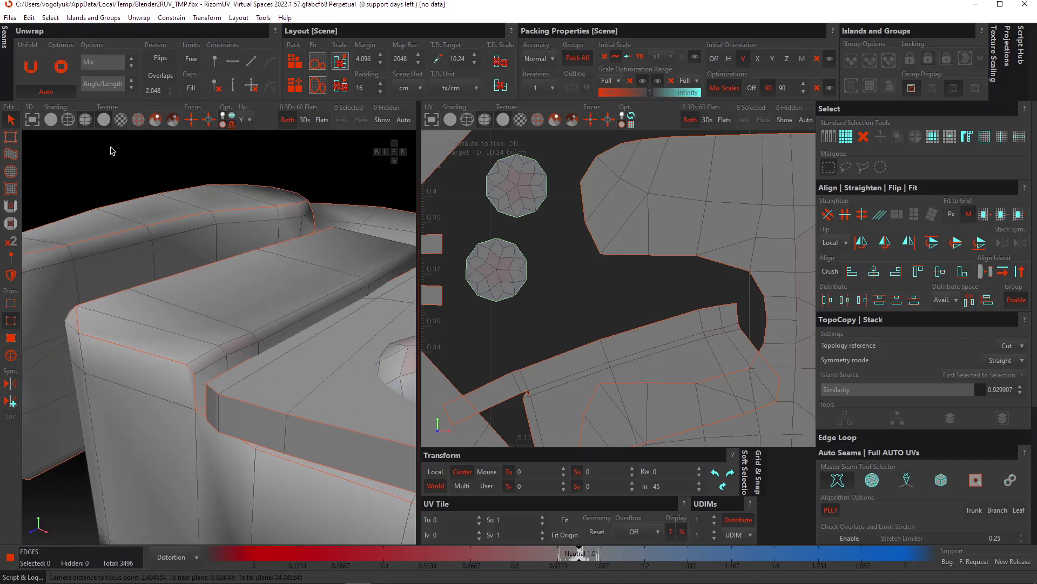
click(121, 120)
key(plus)
key(plus)
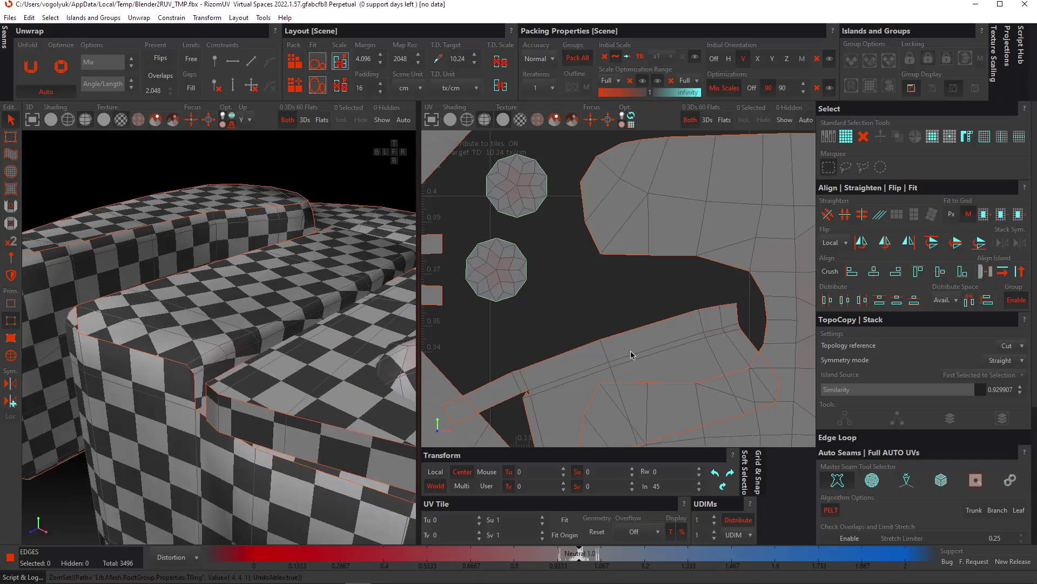
Step: Align the jaw block's top-face island horizontally using its long inner edge
scroll(624, 324, down, 4)
click(619, 270)
scroll(619, 270, up, 3)
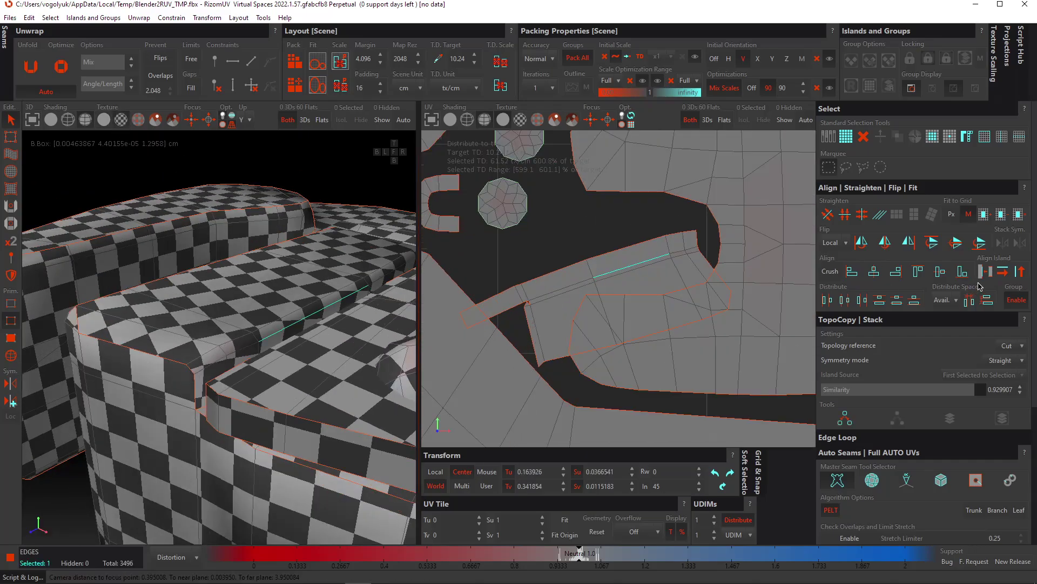
click(1002, 271)
Step: Weld the short seam edge between the jaw block's top and its front end
scroll(384, 280, up, 5)
click(359, 280)
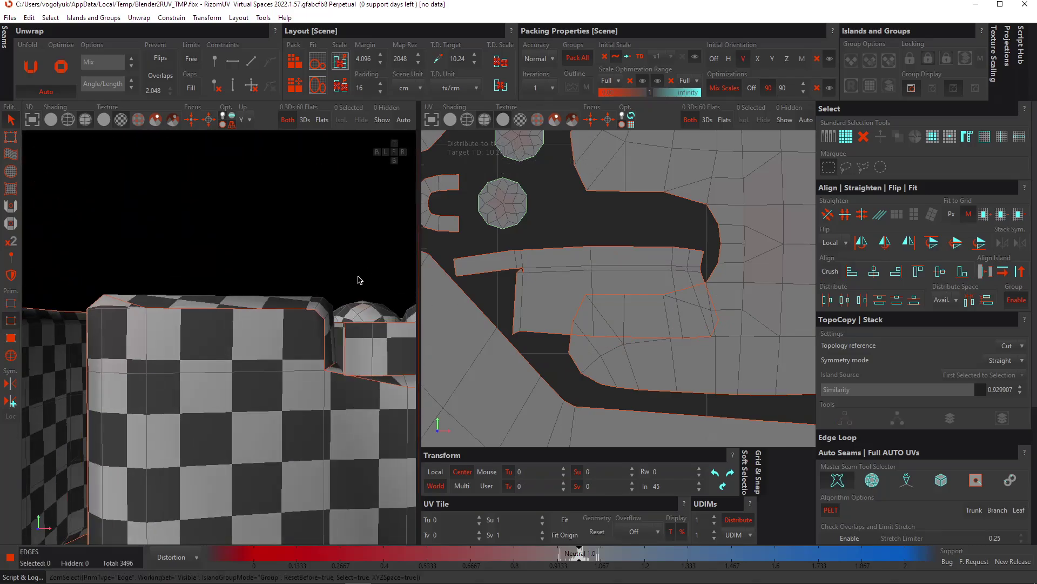
middle_drag(360, 280, 262, 353)
key(w)
scroll(262, 353, down, 3)
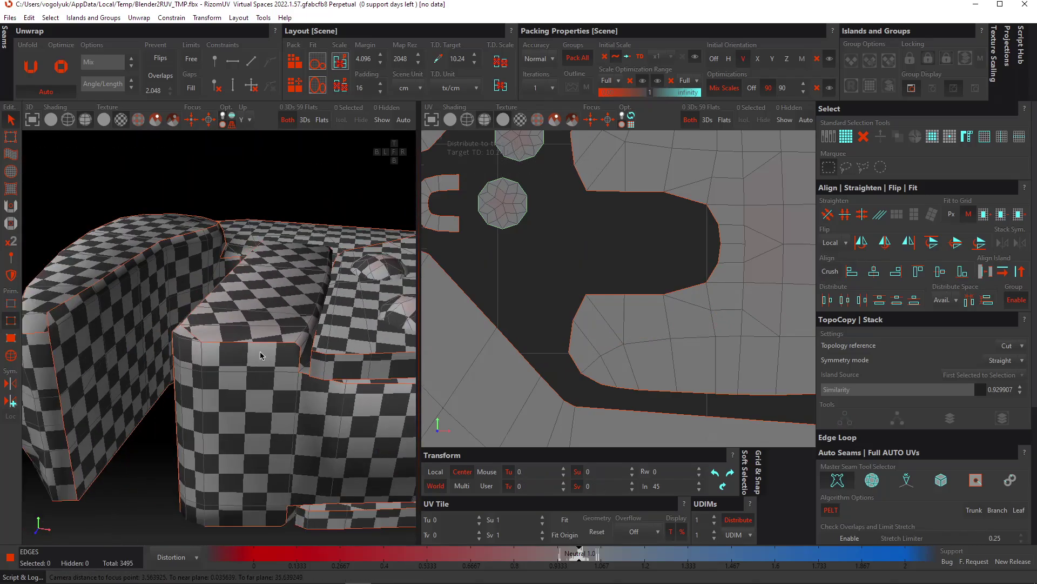
Step: Examine the jaws' checker pattern and the UV layout, including the ring, fork-shaped and overlapping jaw islands
scroll(540, 311, down, 6)
scroll(560, 321, up, 5)
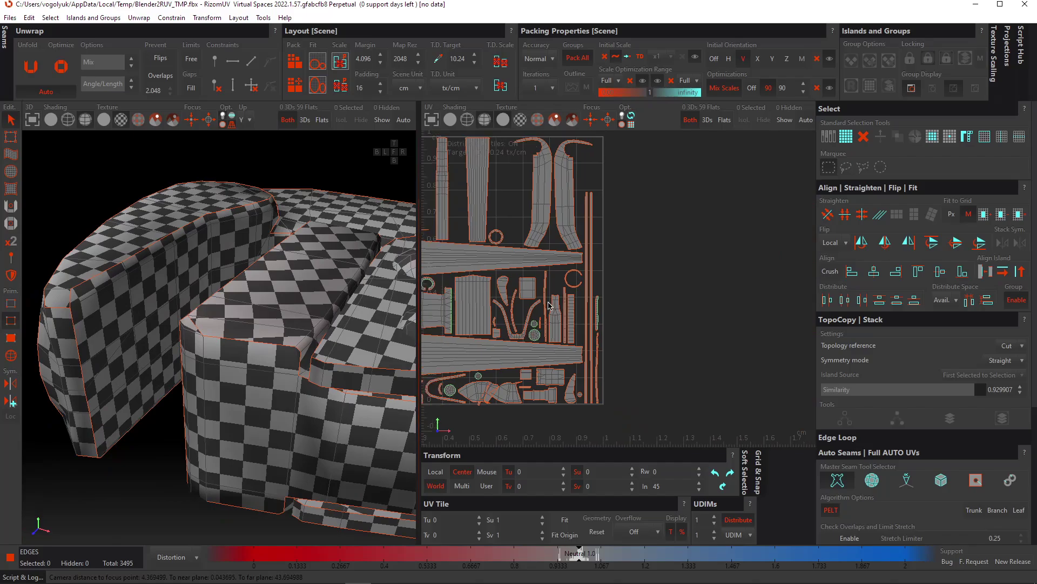
scroll(540, 324, down, 5)
scroll(242, 375, down, 4)
middle_drag(242, 375, 292, 275)
scroll(320, 279, up, 4)
scroll(633, 324, up, 5)
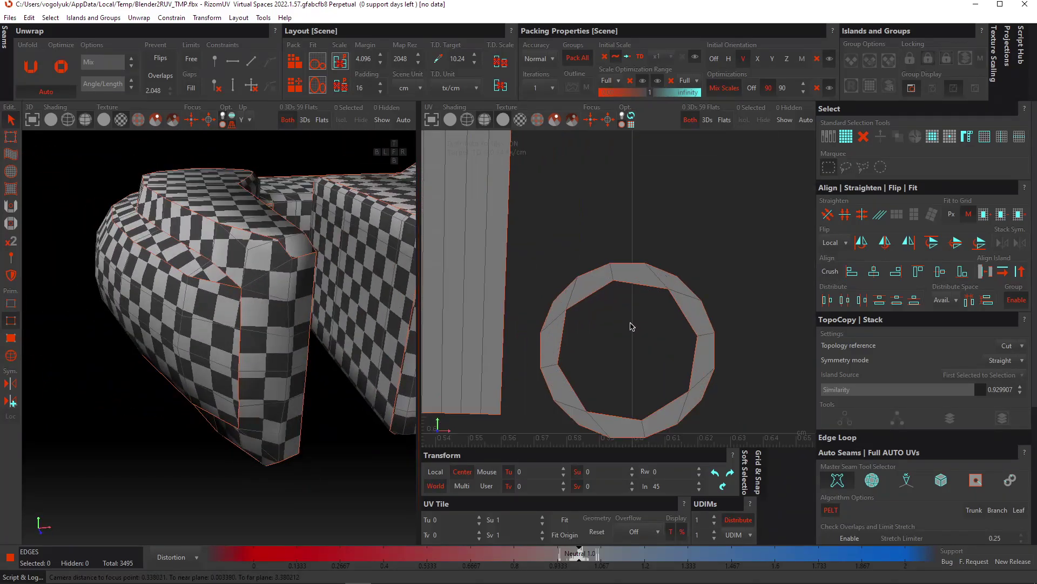
scroll(632, 313, down, 4)
scroll(625, 312, down, 5)
scroll(638, 297, up, 8)
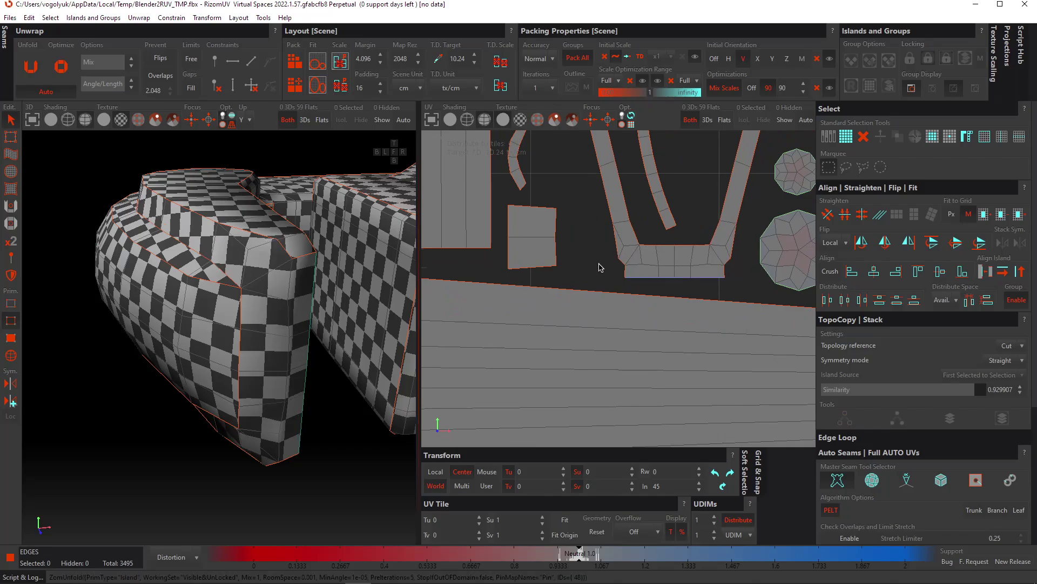
scroll(637, 275, down, 4)
scroll(577, 287, up, 4)
scroll(578, 287, up, 4)
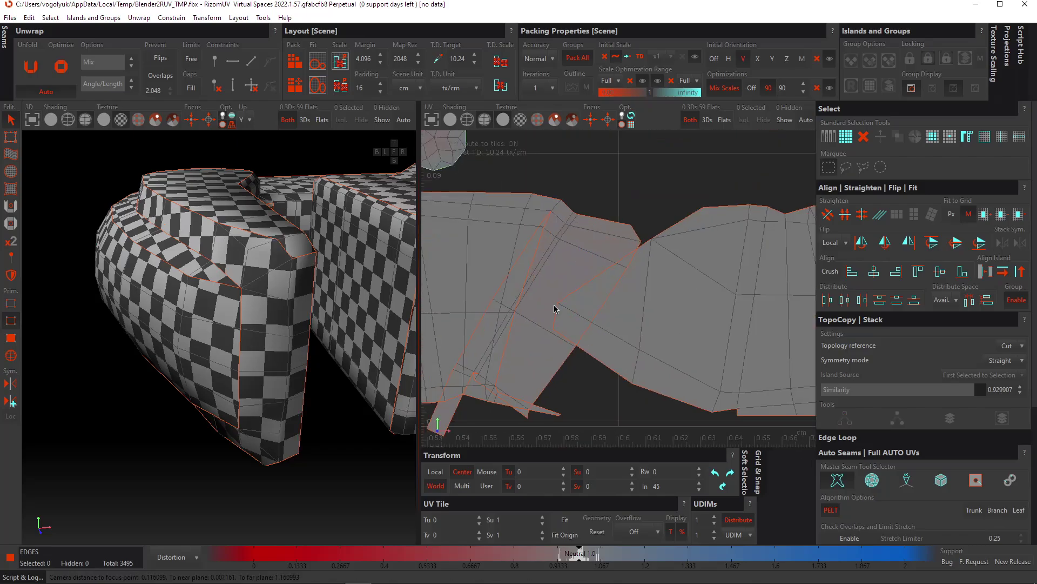
scroll(630, 301, down, 6)
scroll(675, 305, up, 3)
scroll(706, 308, up, 8)
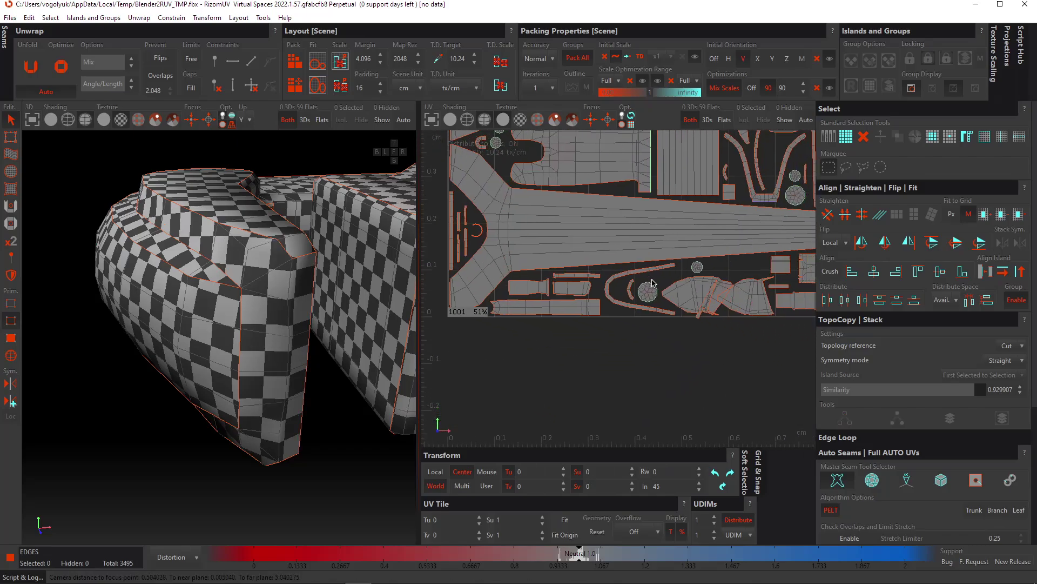
scroll(589, 301, down, 3)
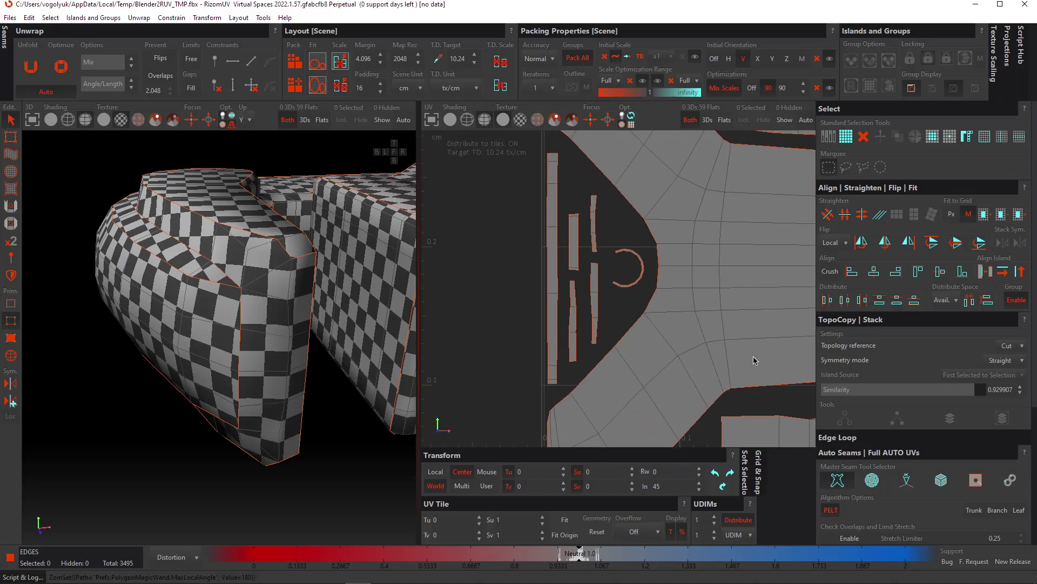
Step: Inspect the thin strip island beside the C-shaped ring by selecting its border edges and locating where they connect
scroll(753, 359, up, 6)
click(627, 270)
middle_drag(641, 292, 642, 277)
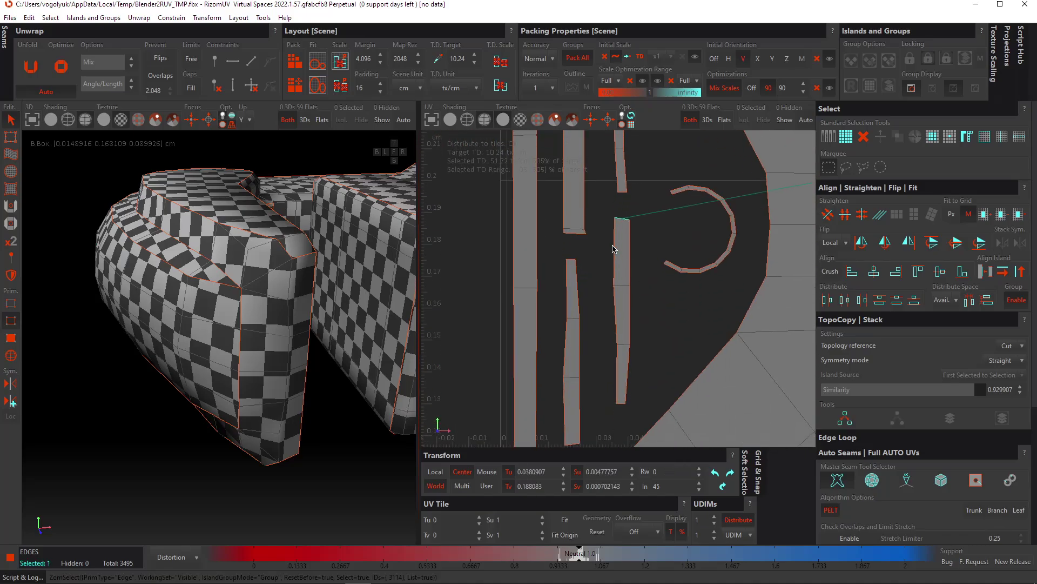
click(627, 333)
key(f)
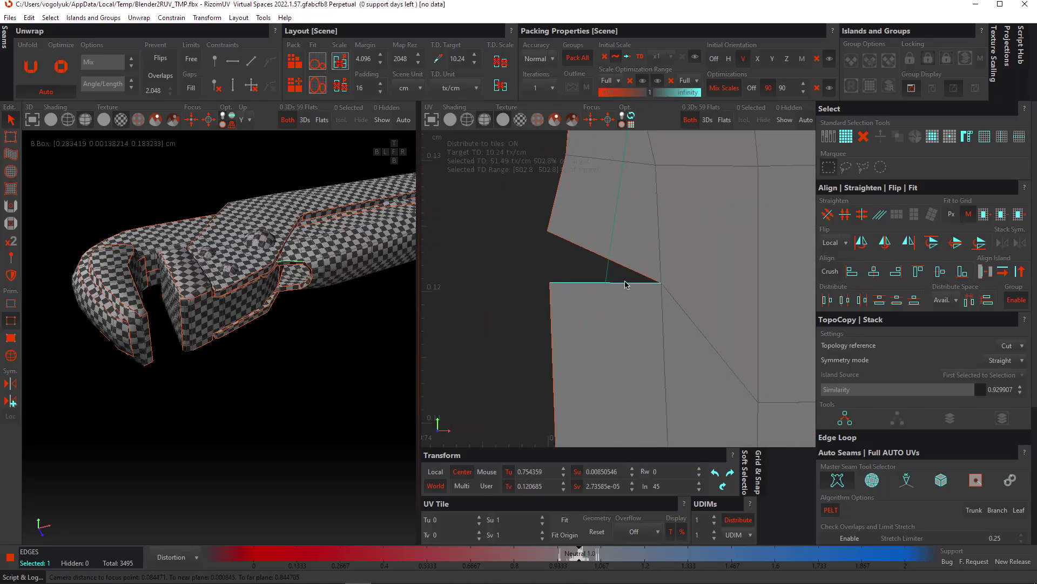
Step: Weld the short seam beside the notch on the wrench jaw's checkered surface
key(f)
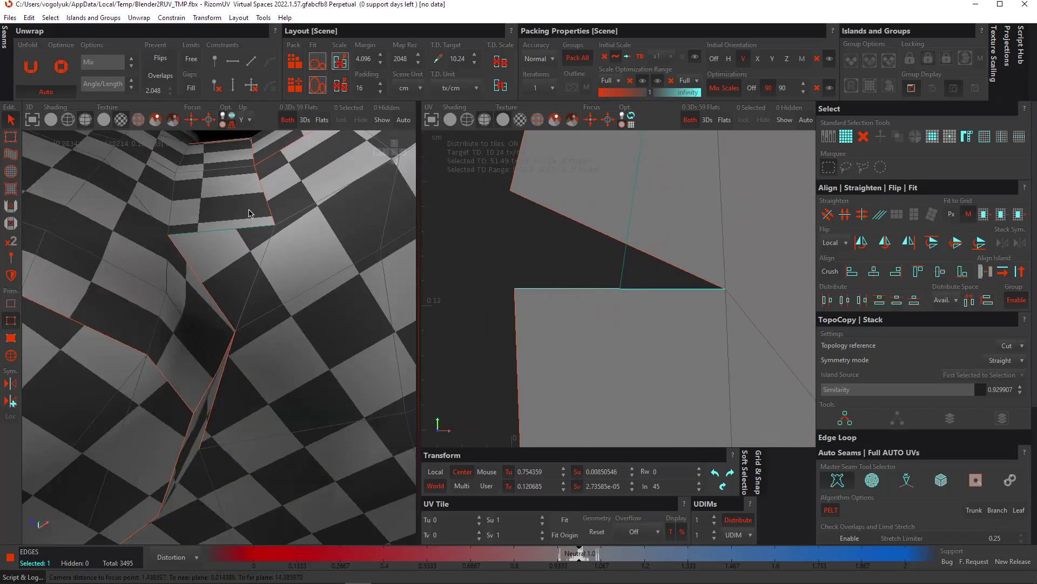
click(273, 265)
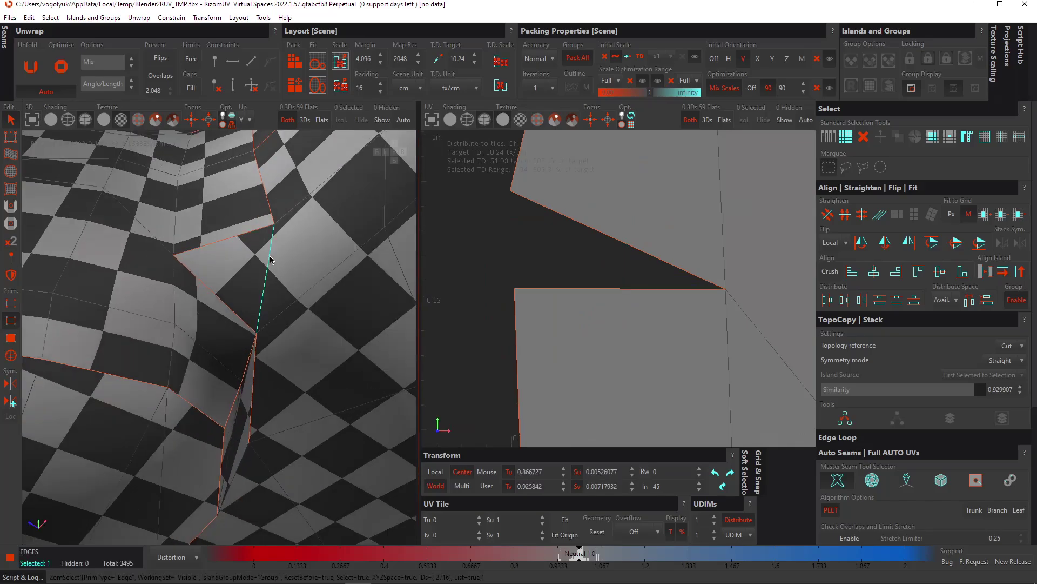
key(w)
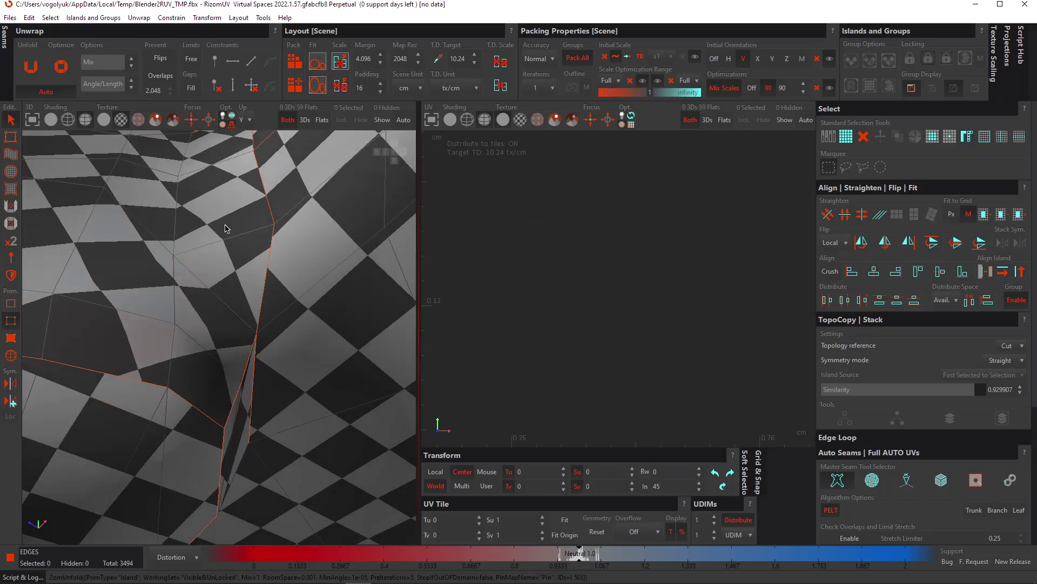
Step: Move the slanted island clear of the curved island it overlaps in the UV layout
click(234, 241)
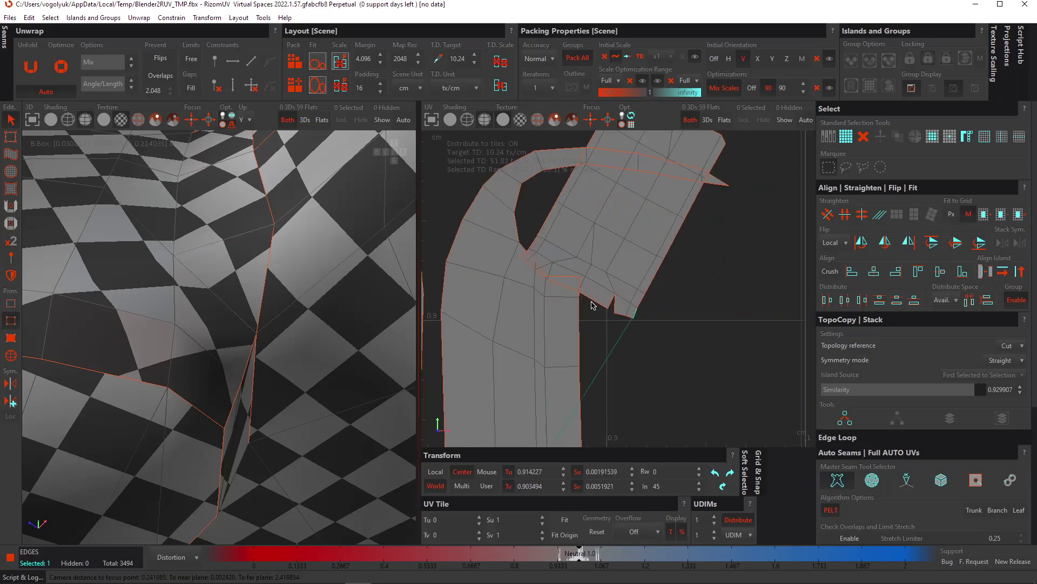
scroll(629, 295, down, 1)
key(F4)
click(626, 289)
scroll(622, 286, down, 3)
drag(613, 291, 684, 314)
key(F2)
scroll(623, 277, up, 2)
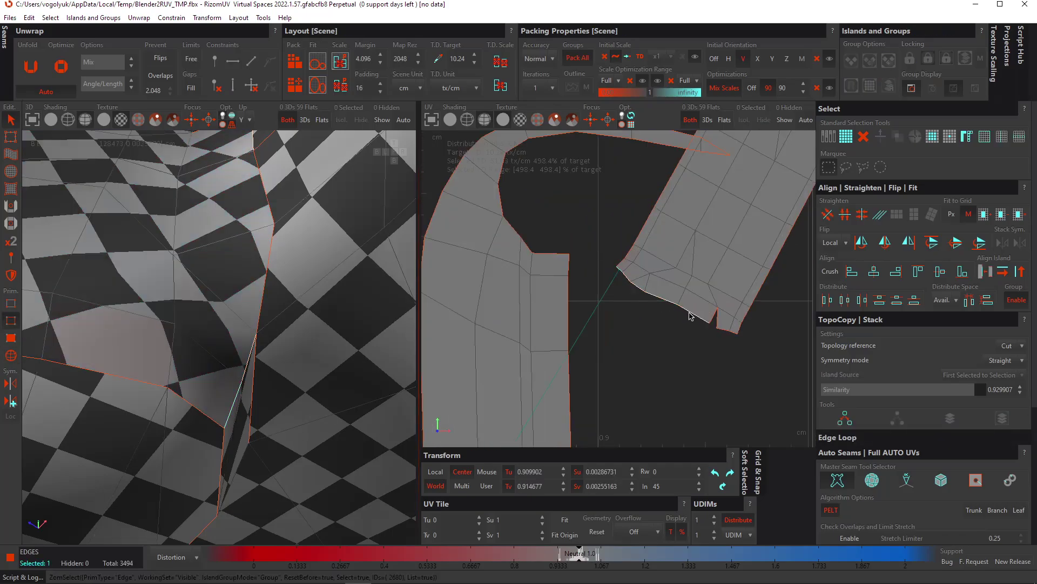
Step: Try to unfold the separated slanted island using an edge along its lower border
click(687, 335)
key(u)
scroll(744, 317, up, 3)
middle_drag(745, 315, 729, 300)
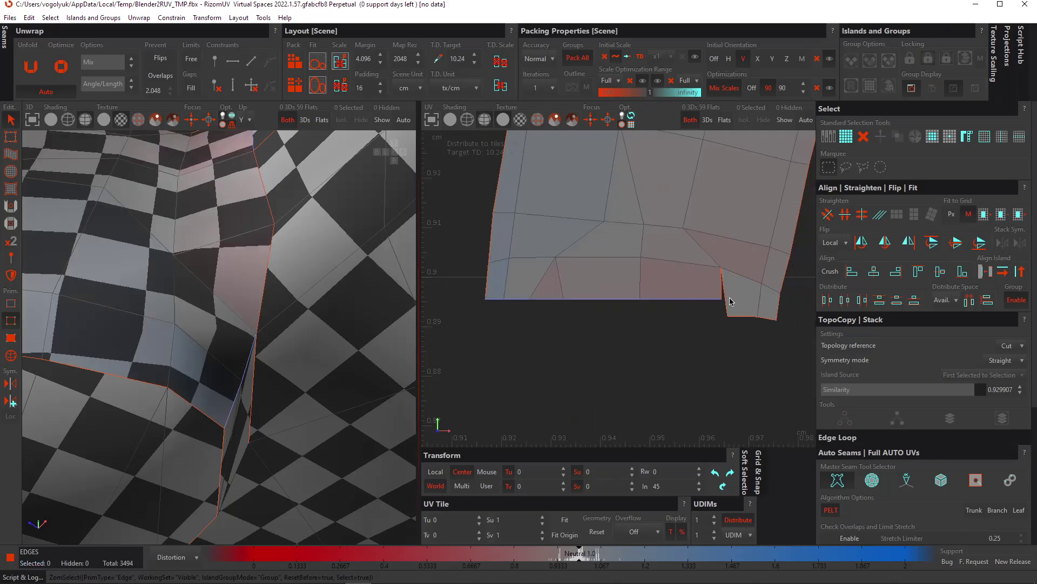
key(ctrl+z)
scroll(679, 294, up, 3)
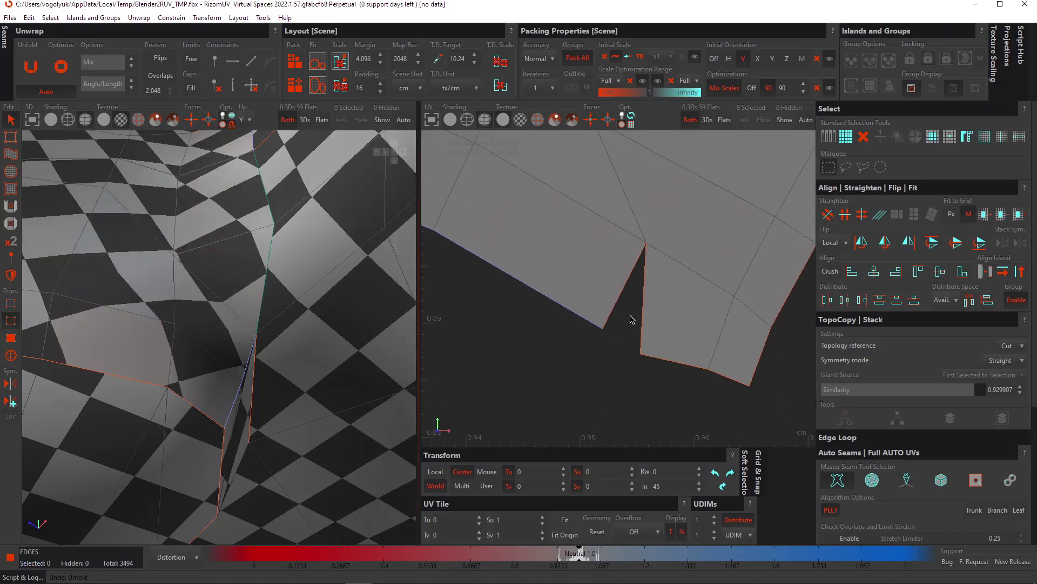
Step: Capture the UV notch area, annotate it with red arrows and strokes, and discard the capture
key(Print)
drag(487, 200, 802, 427)
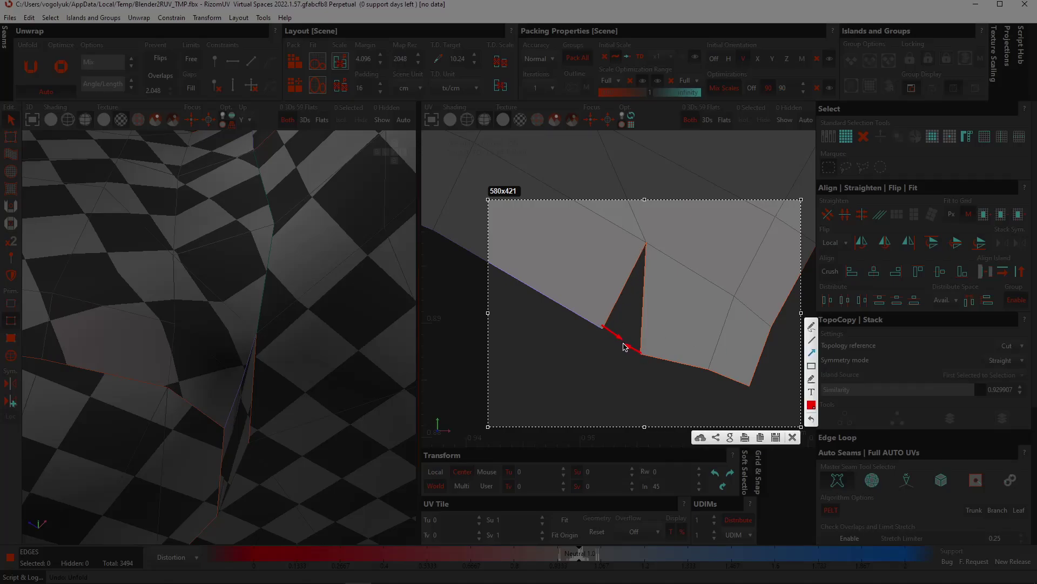
drag(631, 311, 642, 316)
mouse_move(626, 274)
mouse_down()
mouse_move(642, 286)
mouse_move(652, 254)
mouse_up()
mouse_move(658, 246)
mouse_down()
mouse_move(591, 218)
mouse_move(648, 238)
mouse_move(684, 272)
mouse_up()
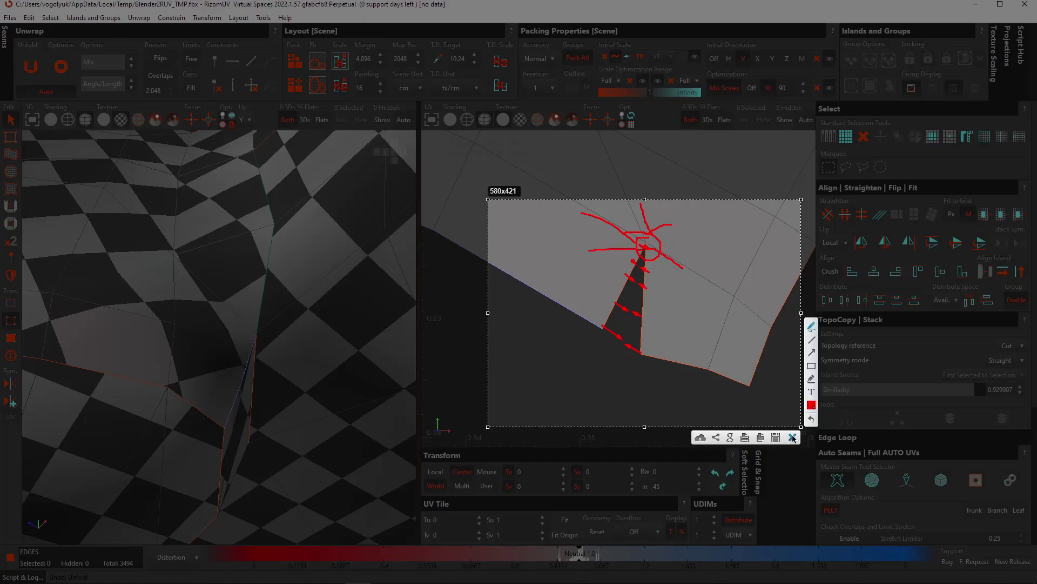
click(793, 437)
Step: Weld the open notch edges on the slanted island's lower border and unfold the island
scroll(655, 331, down, 5)
scroll(653, 332, up, 6)
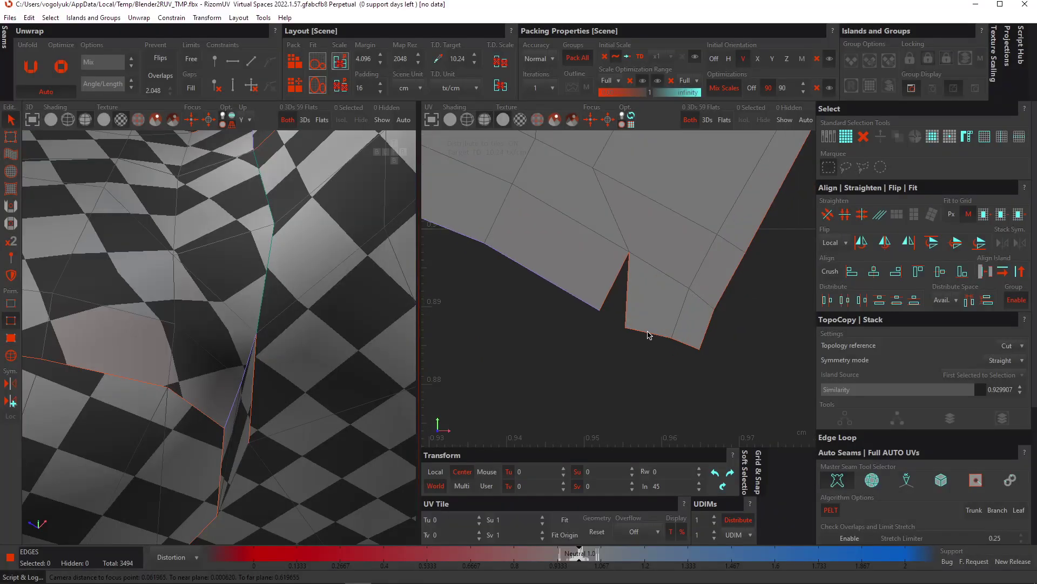
middle_drag(681, 324, 673, 340)
key(w)
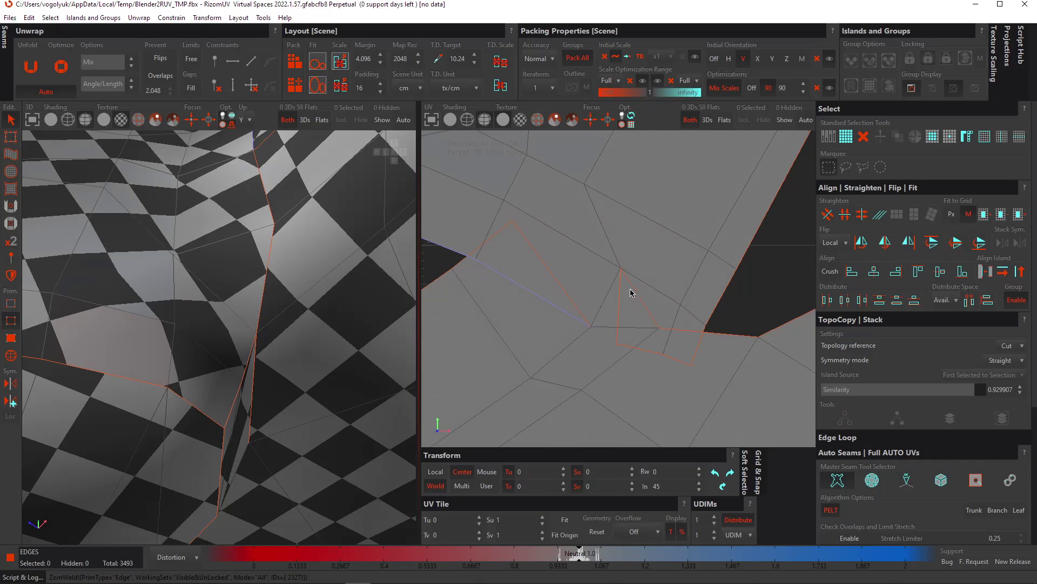
key(w)
scroll(618, 303, up, 2)
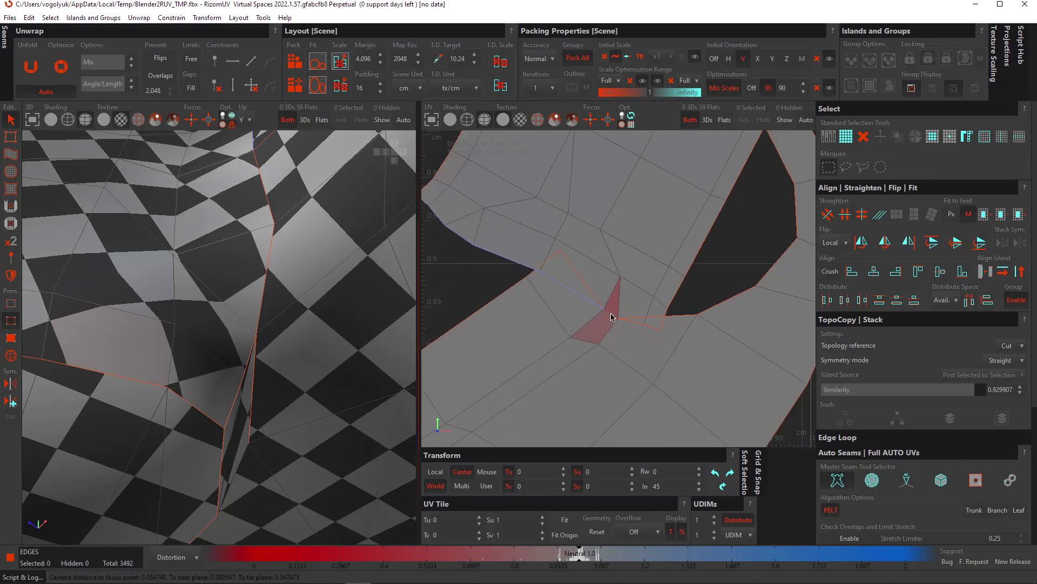
key(u)
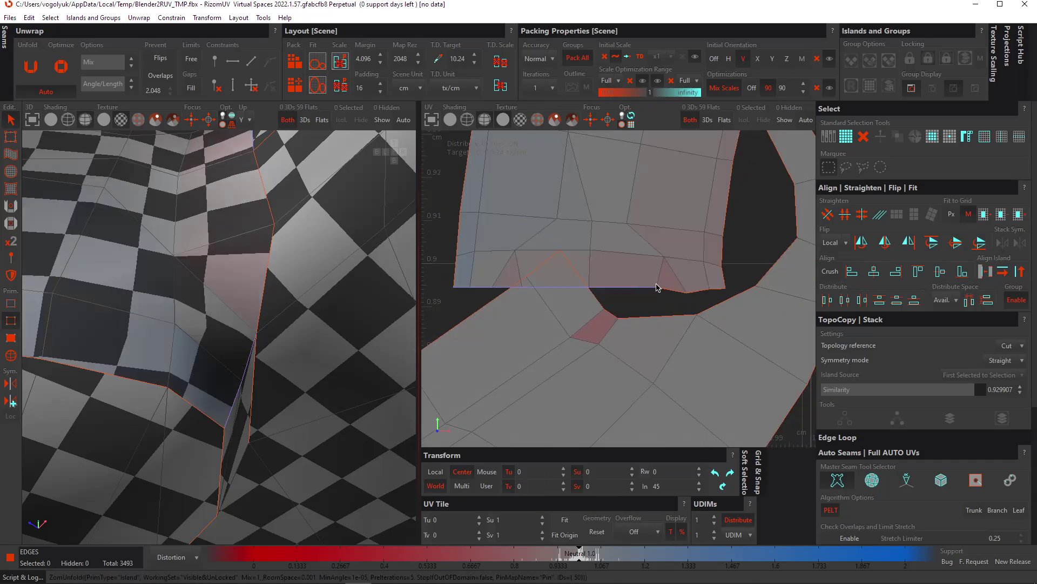
Step: Switch to Blender and examine the wrench's 1_high part, including the mesh around its threaded section
scroll(646, 294, down, 10)
scroll(264, 324, down, 10)
alt+drag(265, 329, 318, 461)
scroll(185, 311, up, 2)
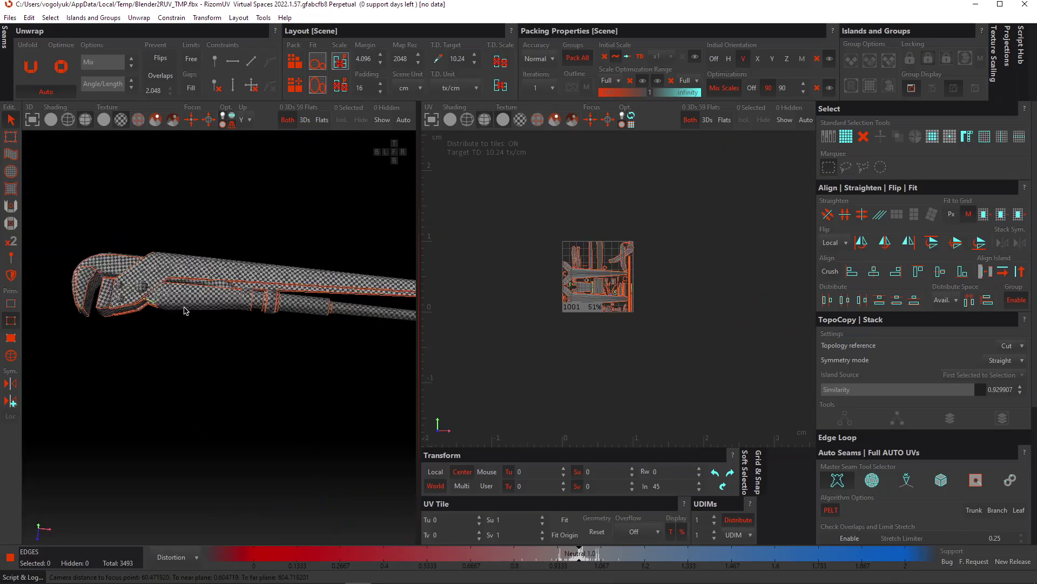
alt+drag(185, 311, 361, 190)
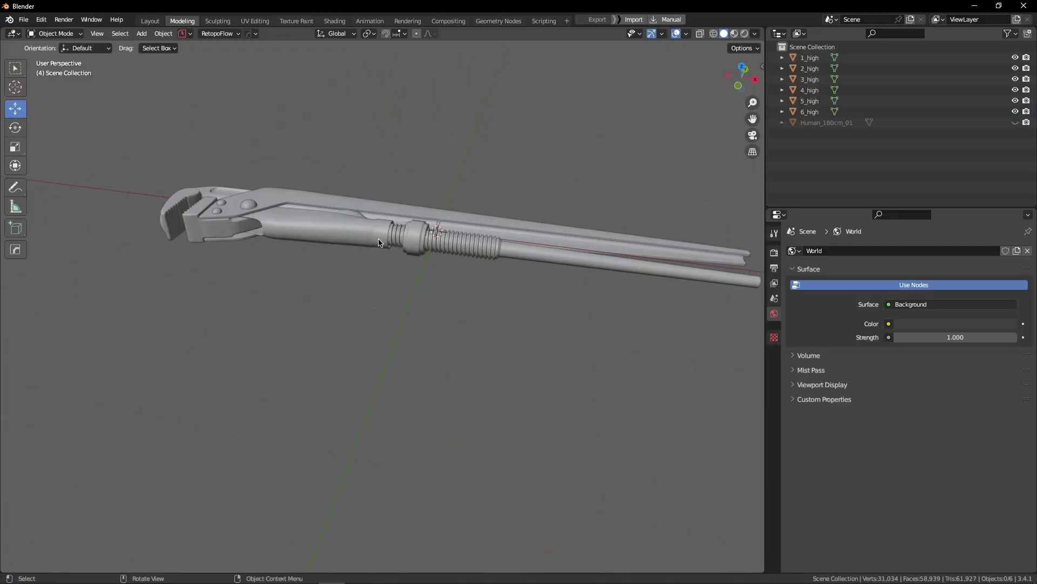
scroll(379, 243, up, 3)
middle_drag(379, 243, 324, 265)
click(385, 222)
key(Tab)
click(306, 222)
scroll(345, 281, up, 4)
click(347, 426)
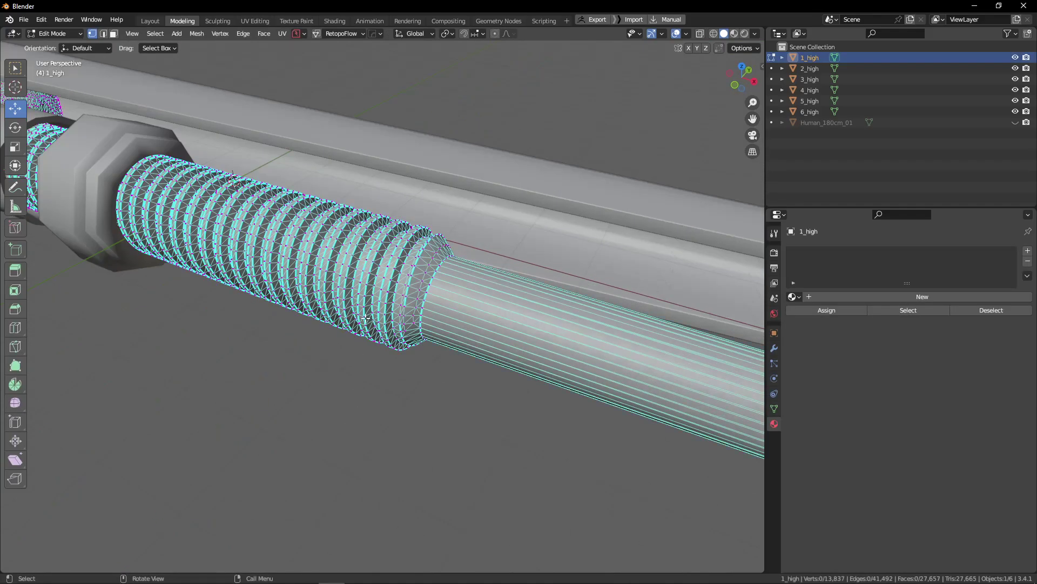
scroll(366, 318, up, 3)
key(Tab)
scroll(391, 237, up, 2)
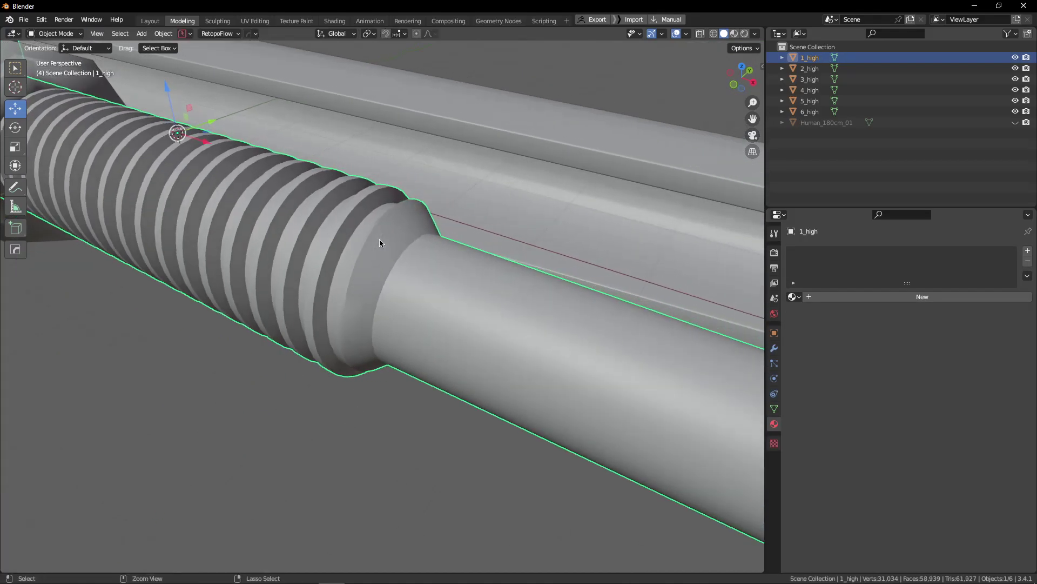
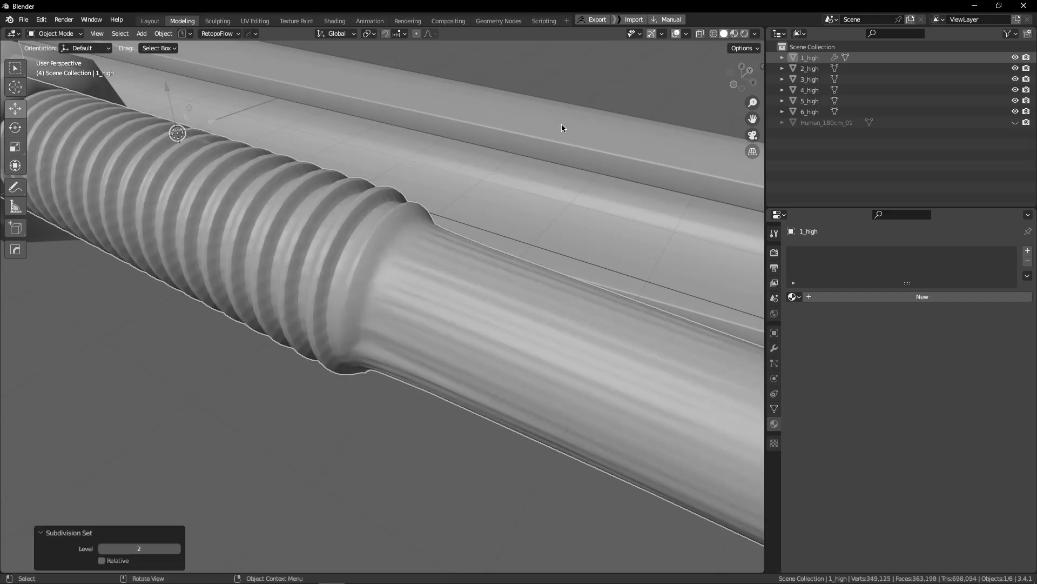
Step: Convert all triangles of the 1_high mesh into quads
middle_drag(491, 165, 395, 162)
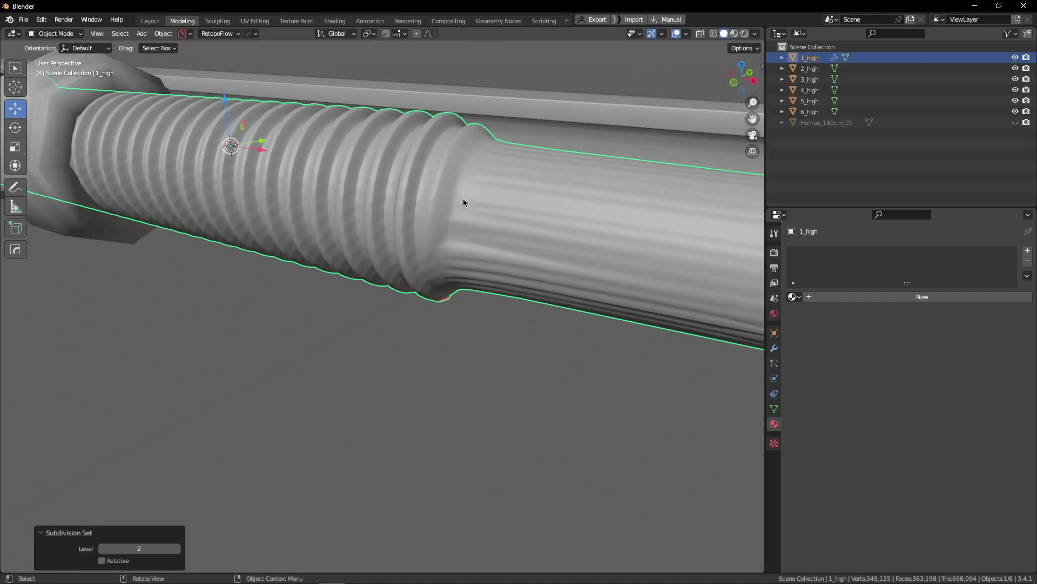
middle_drag(463, 202, 388, 220)
key(Tab)
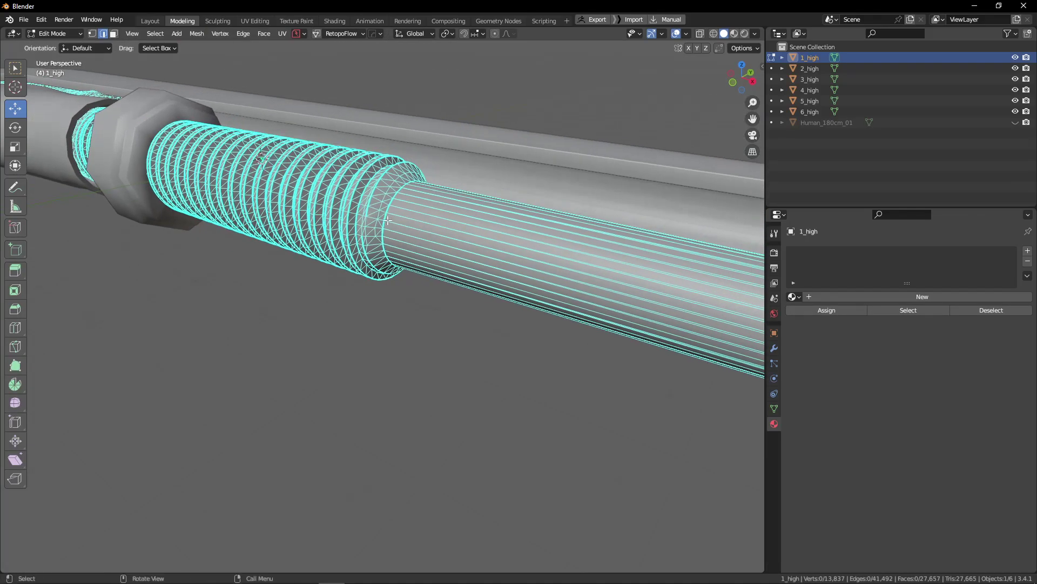
scroll(387, 219, up, 5)
scroll(349, 203, down, 6)
key(a)
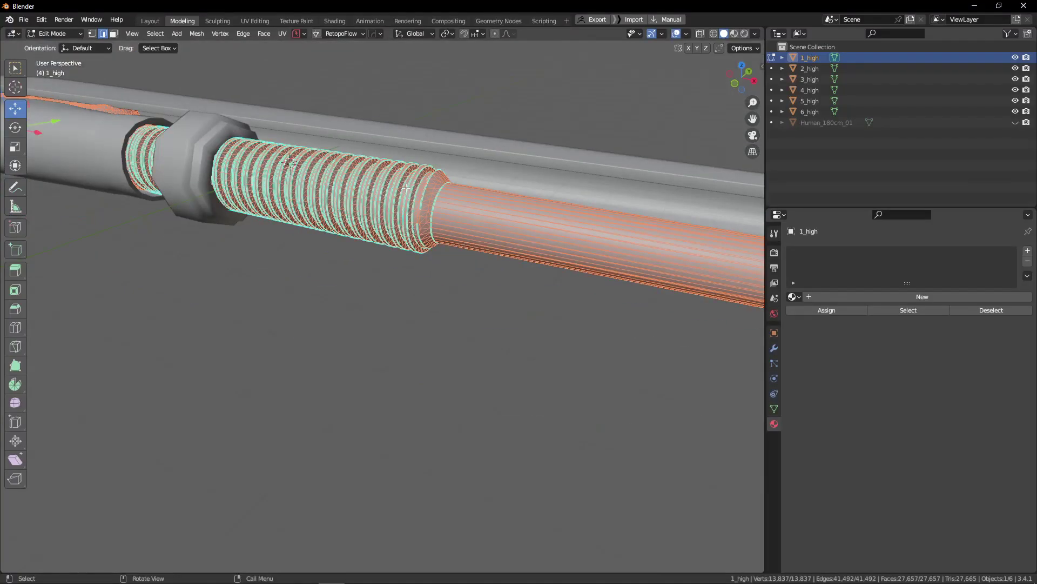
key(alt+j)
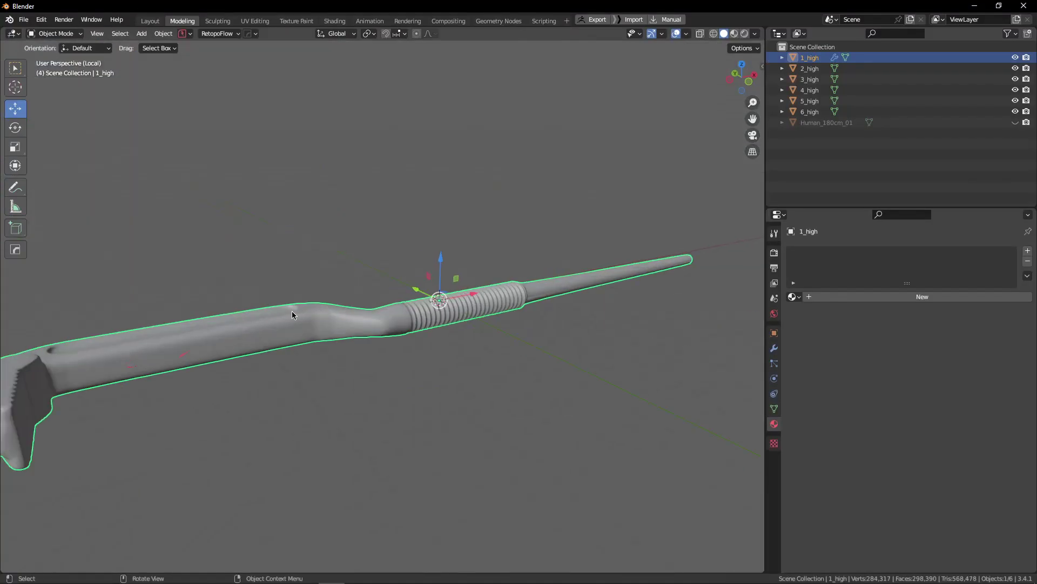
Step: Examine the subdivided 1_high part in isolation, checking its shaft and serrated jaw for shading artifacts
scroll(294, 310, up, 4)
alt+drag(368, 302, 359, 340)
alt+shift+drag(184, 354, 344, 261)
scroll(345, 265, up, 4)
middle_drag(345, 264, 333, 208)
key(Tab)
click(201, 209)
shift+middle_drag(386, 139, 389, 175)
scroll(389, 175, up, 4)
key(Tab)
click(398, 125)
scroll(398, 125, down, 7)
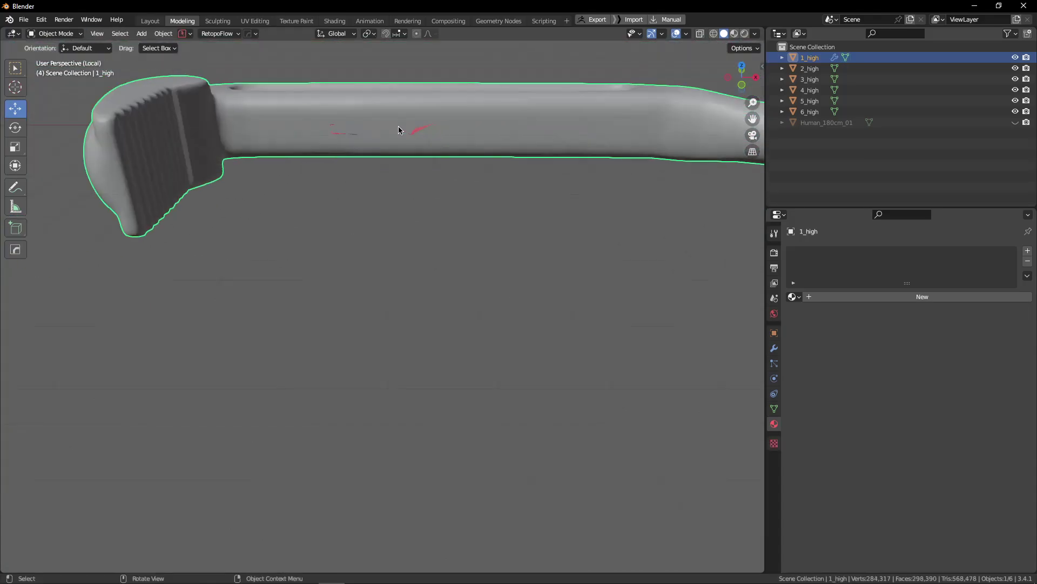
middle_drag(398, 125, 349, 140)
key(KP_Divide)
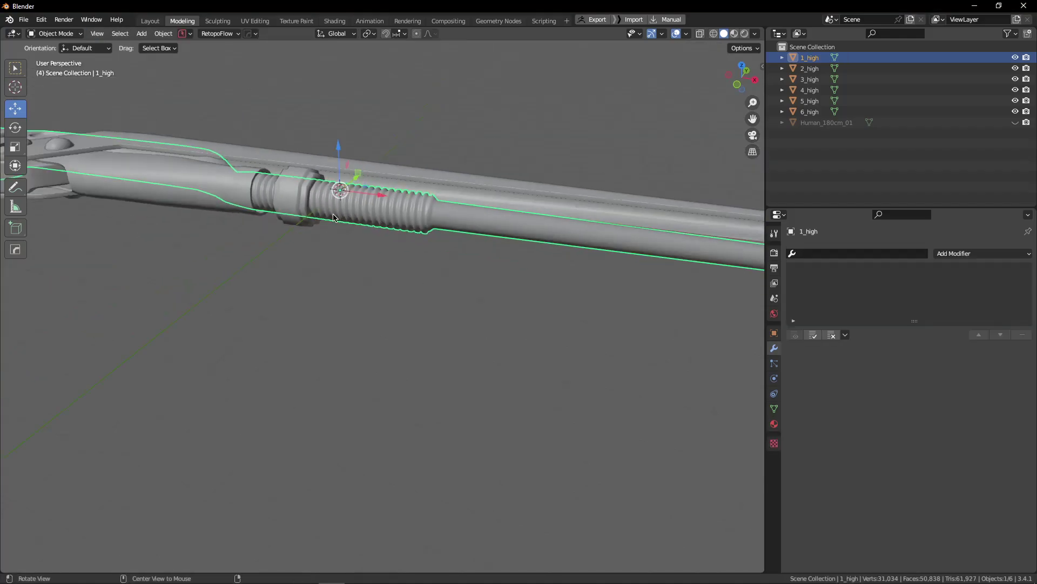
Step: Isolate the unsubdivided 1_high part and examine its thread profile where it meets the smooth rod
alt+drag(333, 214, 340, 258)
scroll(341, 258, up, 6)
key(KP_Divide)
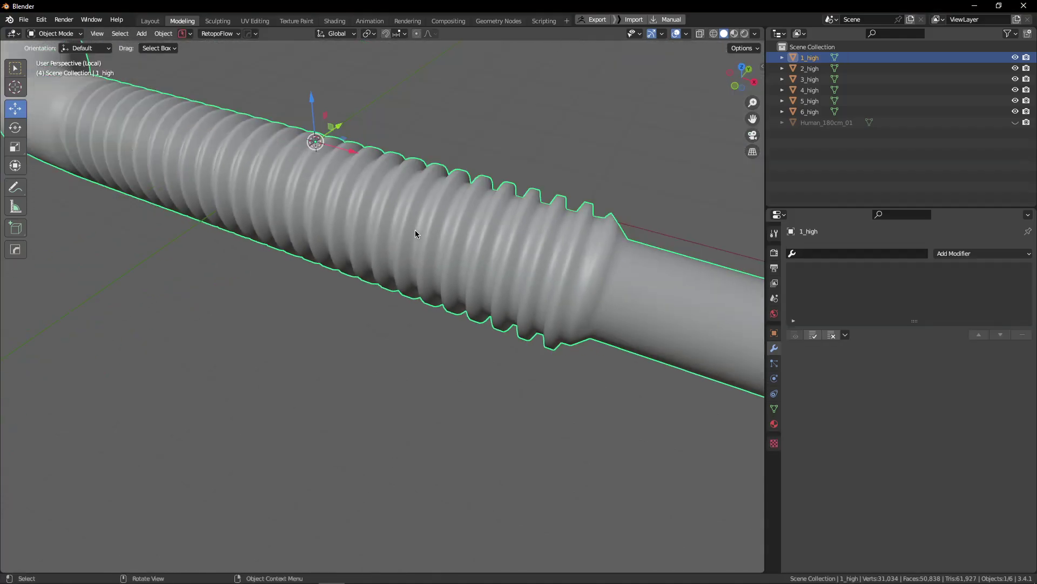
click(434, 308)
scroll(435, 308, up, 7)
click(389, 314)
click(423, 246)
alt+drag(390, 314, 430, 222)
scroll(406, 260, up, 4)
scroll(429, 222, up, 3)
scroll(333, 214, down, 3)
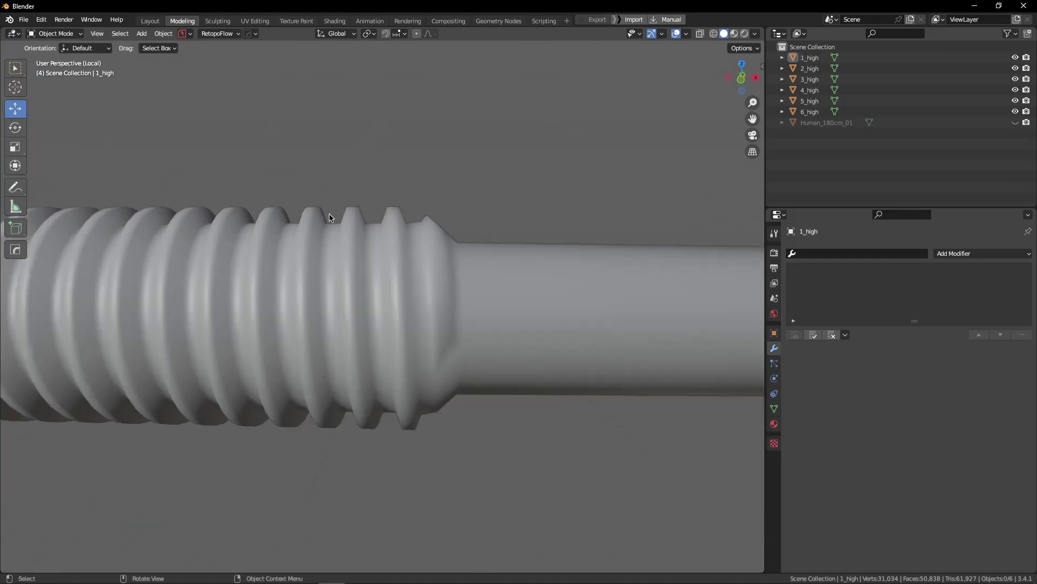
Step: Examine the silhouette of the thread ridges from several angles and close up
shift+middle_drag(238, 223, 371, 219)
shift+middle_drag(273, 211, 217, 211)
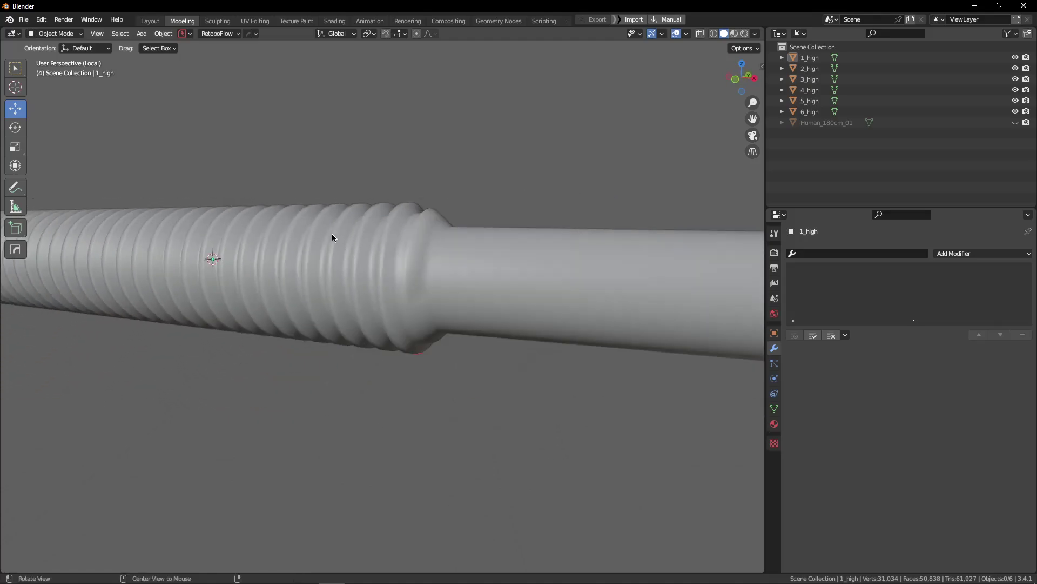
middle_drag(331, 235, 282, 235)
middle_drag(219, 274, 306, 241)
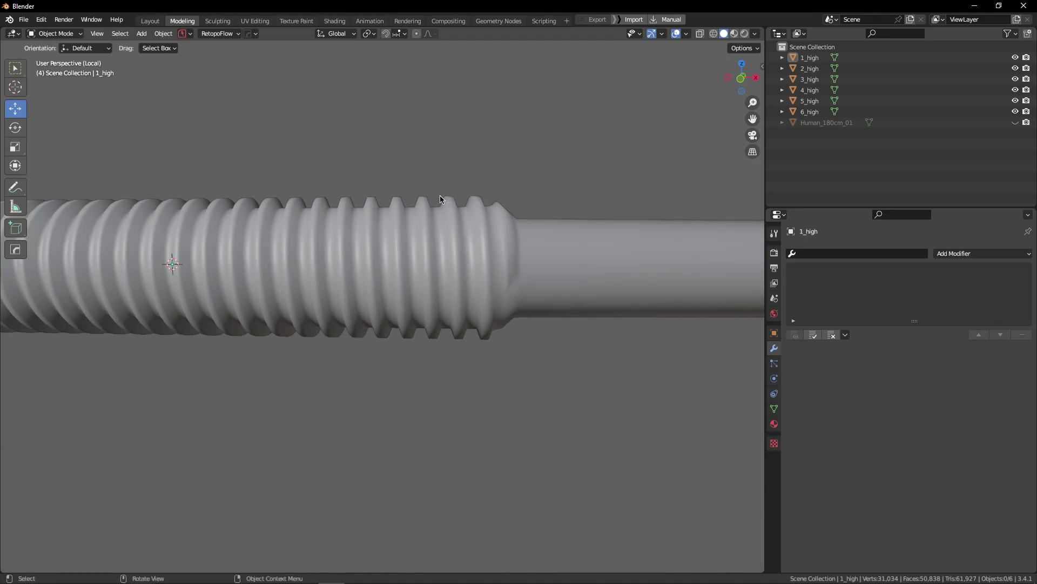
scroll(379, 202, down, 4)
shift+middle_drag(325, 206, 451, 261)
scroll(469, 243, up, 4)
scroll(446, 129, up, 5)
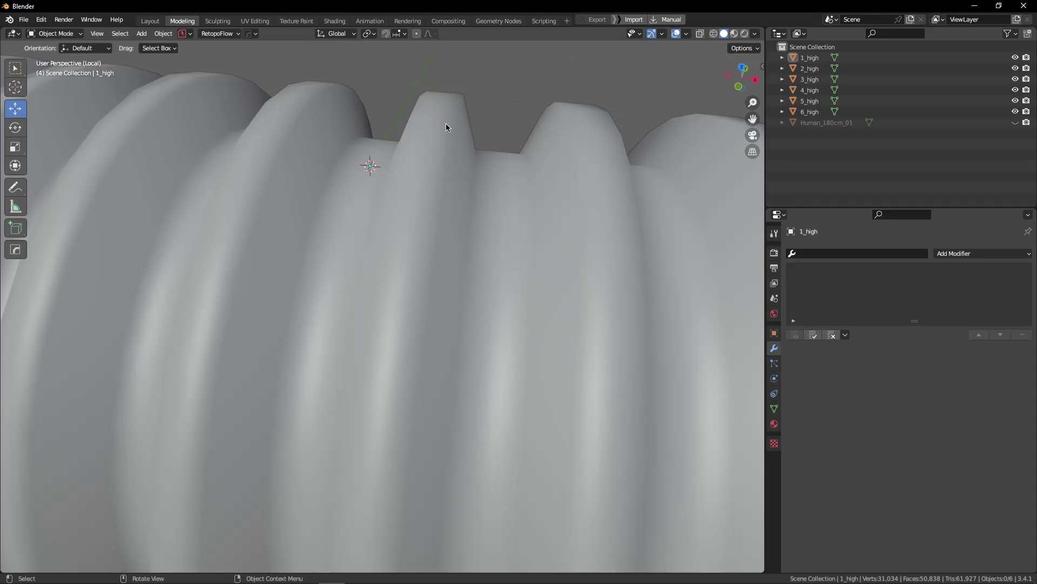
scroll(453, 112, down, 8)
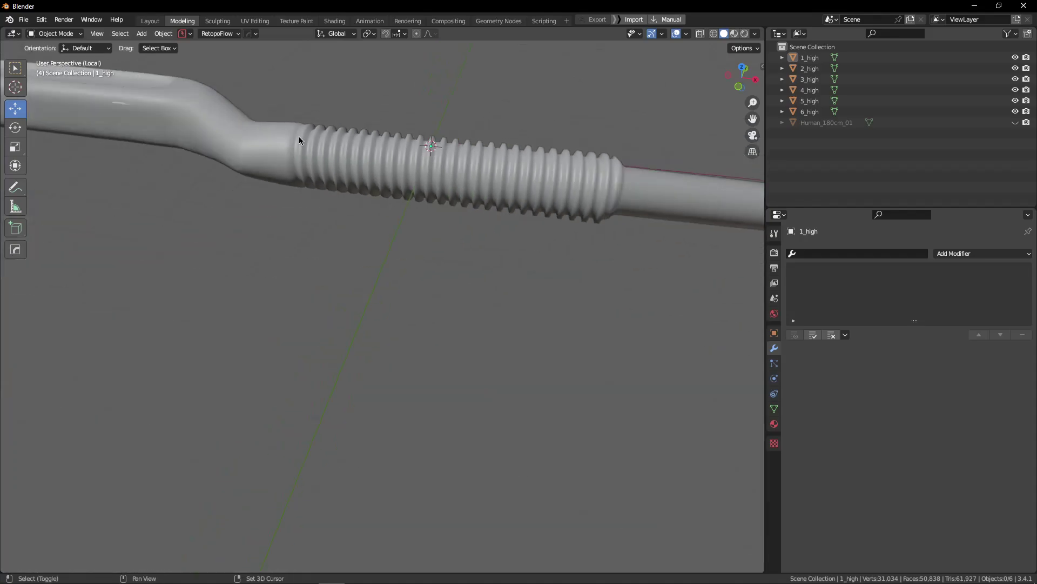
Step: Examine the mesh topology along the smooth shaft of 1_high
shift+middle_drag(299, 136, 355, 317)
scroll(441, 238, up, 4)
key(Tab)
click(354, 238)
key(Tab)
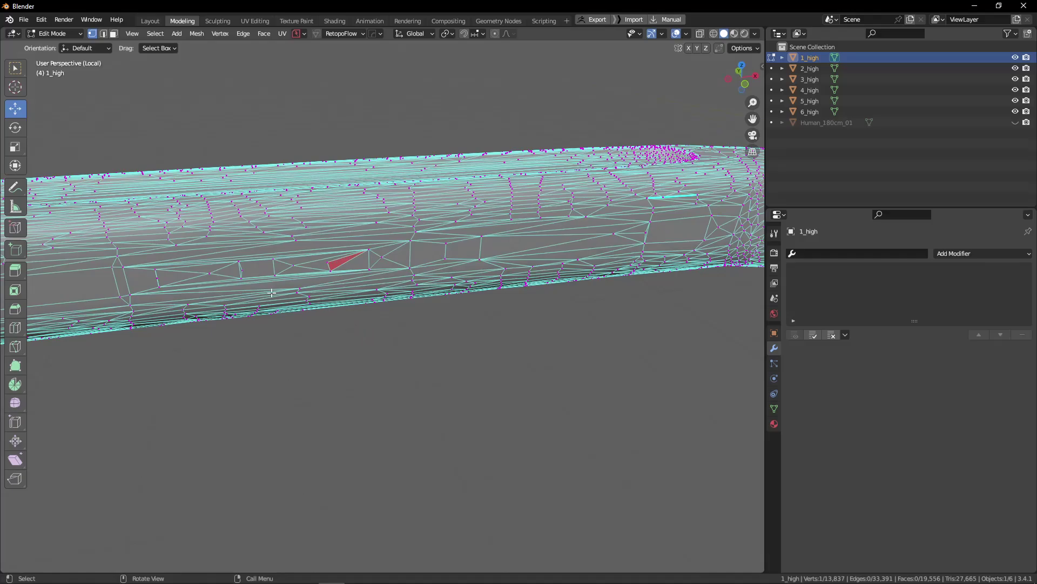
scroll(271, 292, down, 4)
shift+middle_drag(535, 295, 443, 253)
key(Tab)
Step: Examine the mesh topology around the serrated jaw of 1_high and return to the full scene
scroll(333, 177, up, 5)
middle_drag(334, 177, 310, 212)
scroll(305, 227, down, 5)
scroll(264, 219, up, 1)
scroll(341, 211, up, 3)
scroll(311, 213, up, 3)
key(Tab)
click(370, 292)
mouse_move(369, 292)
middle_down()
mouse_move(355, 331)
mouse_move(366, 290)
middle_up()
key(Tab)
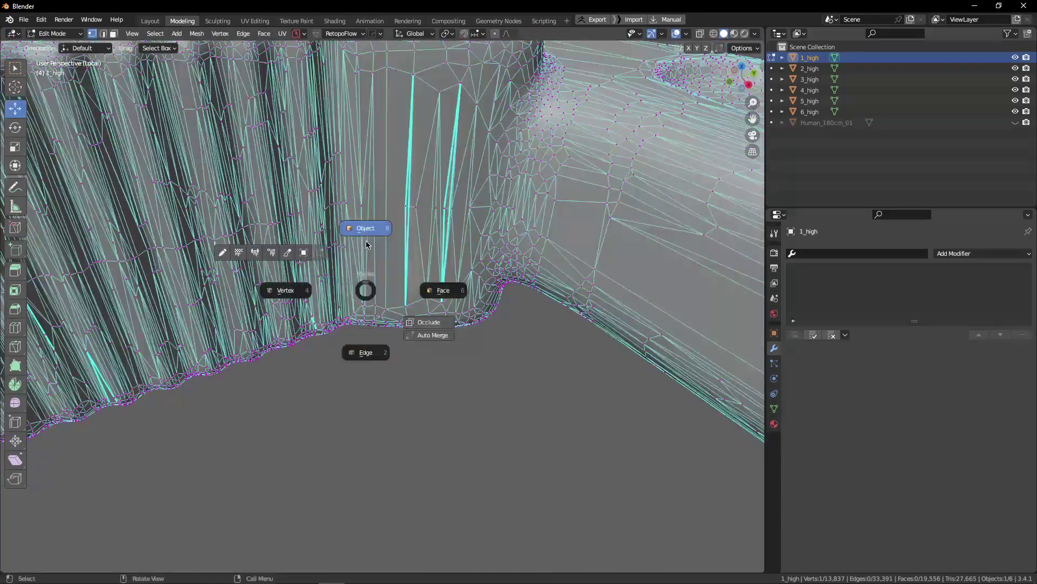
click(366, 244)
scroll(308, 215, down, 3)
middle_drag(308, 215, 329, 322)
key(KP_Divide)
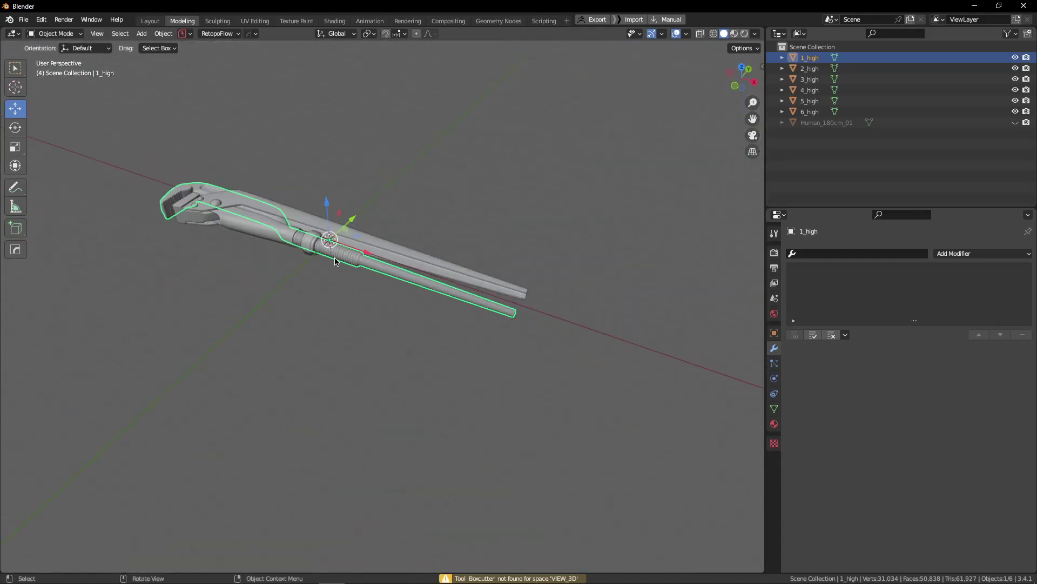
Step: Delete the 1_high part from the scene
key(Delete)
shift+middle_drag(330, 254, 455, 315)
Step: Add a level 2 Subdivision modifier to 4_high and toggle its viewport display to compare the surface
click(354, 280)
key(KP_Decimal)
key(Tab)
key(Tab)
key(ctrl+2)
middle_drag(480, 349, 299, 285)
click(1003, 270)
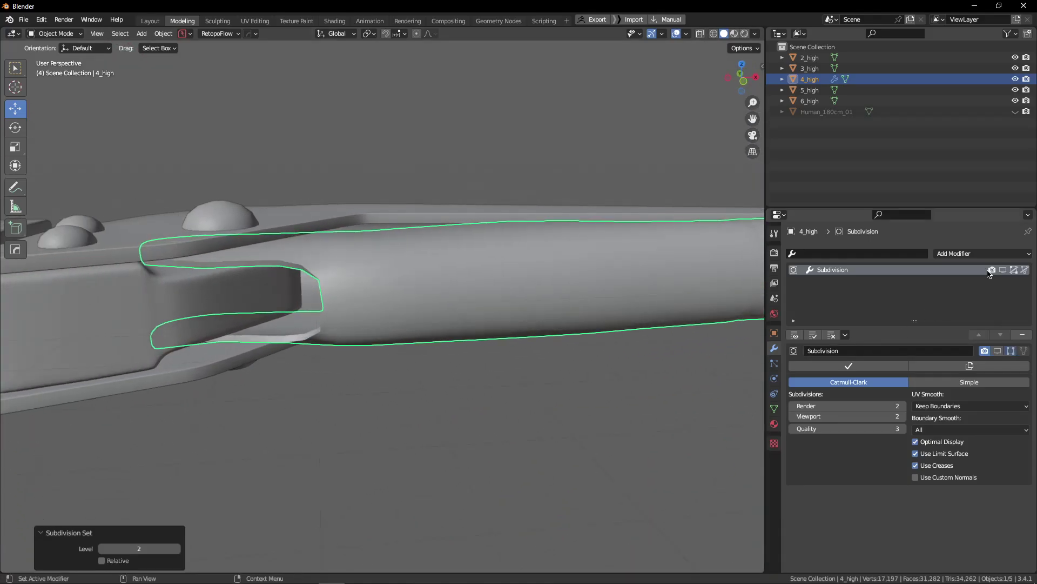
shift+middle_drag(479, 295, 429, 295)
shift+middle_drag(643, 293, 323, 310)
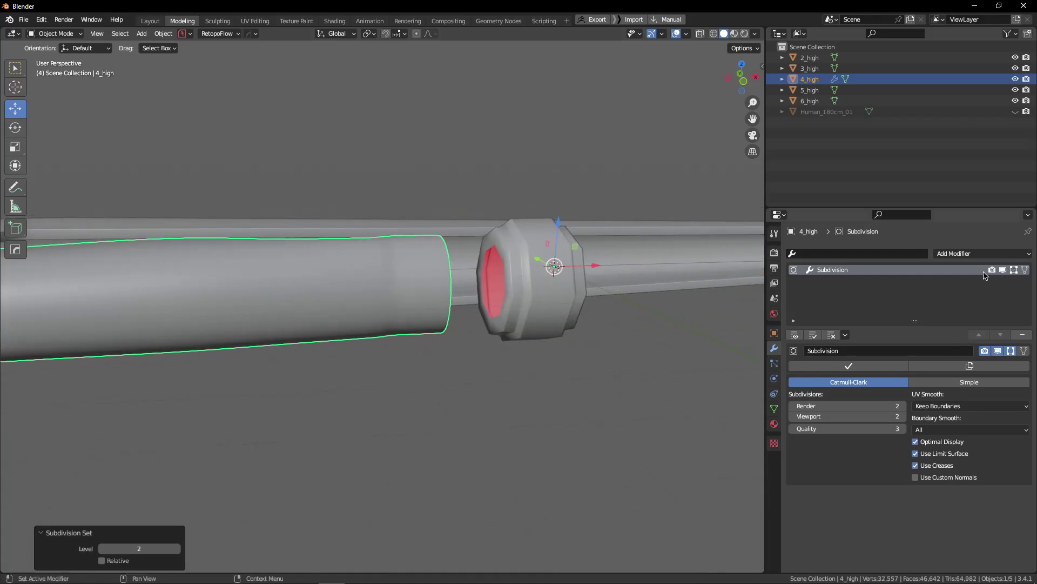
Step: Open 4_high for mesh editing at its open tube end and turn off the Subdivision modifier's viewport display
middle_drag(440, 318, 375, 336)
scroll(381, 281, up, 6)
key(Tab)
scroll(379, 286, up, 3)
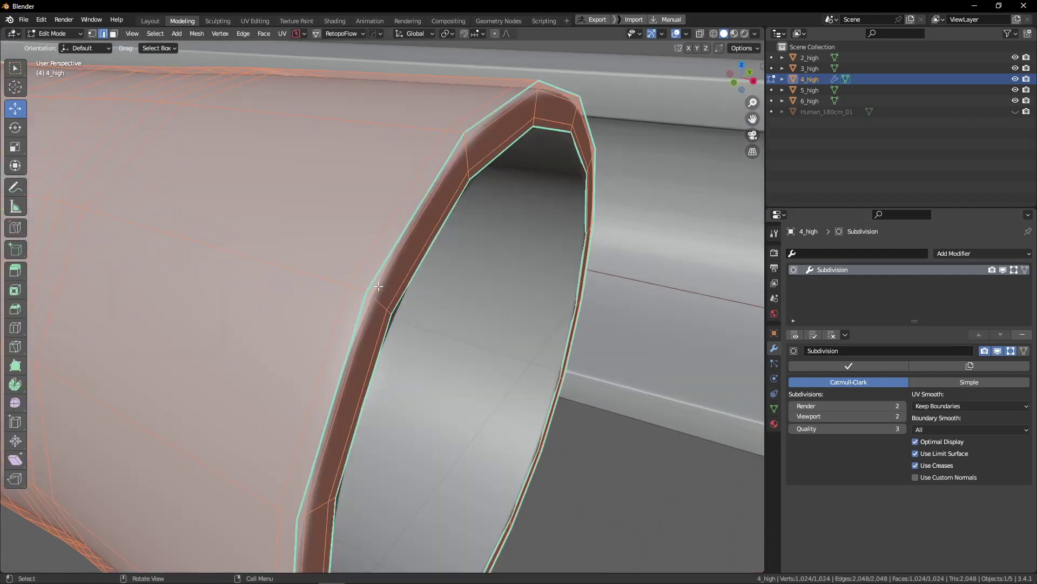
click(1003, 270)
middle_drag(498, 193, 480, 191)
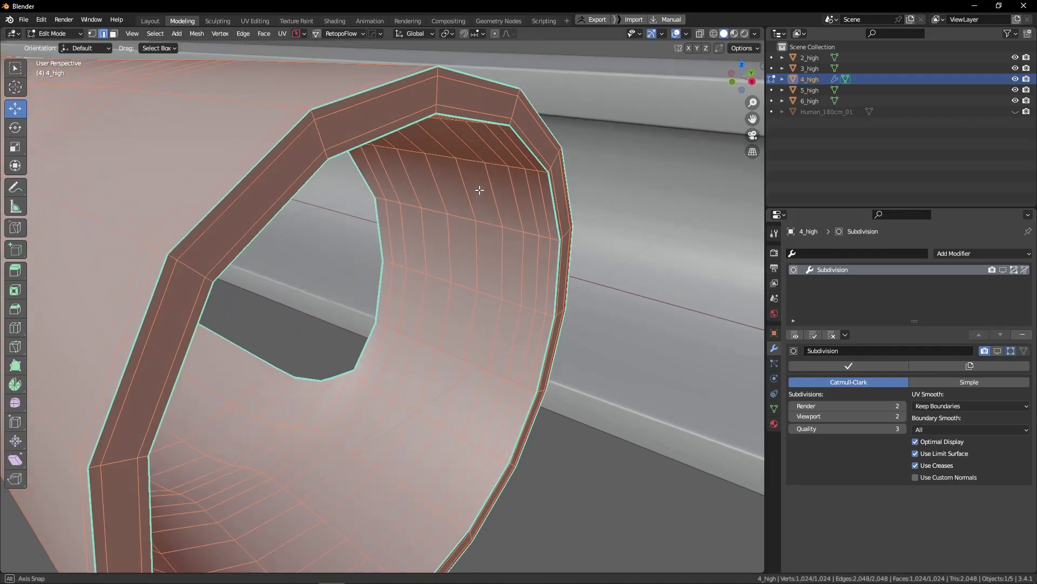
Step: Slide the outer support loop on 4_high's end rim toward the rim's middle and dissolve the neighbouring inner loop
click(358, 108)
key(g)
key(g)
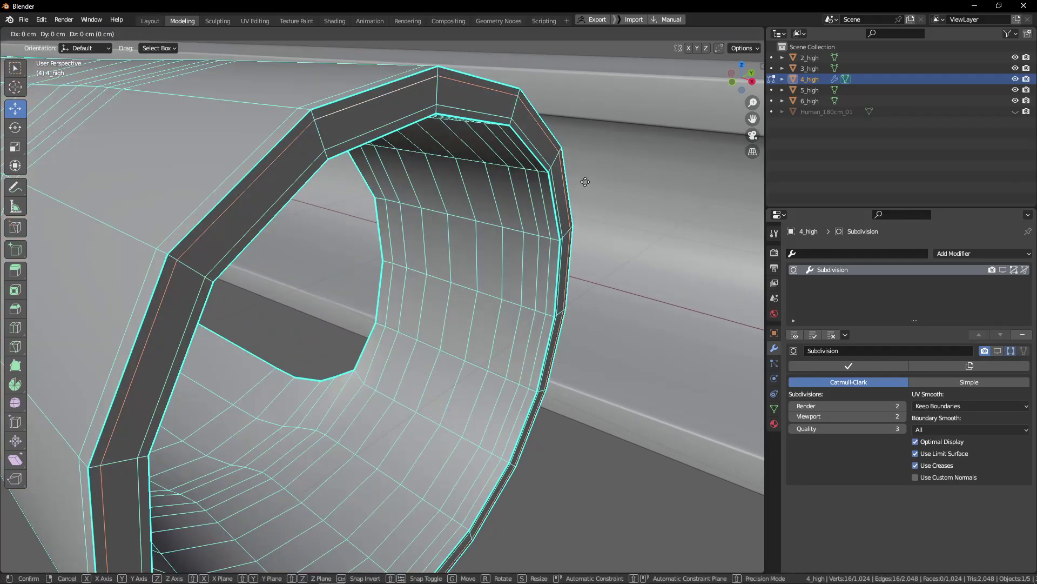
click(428, 148)
double_click(391, 125)
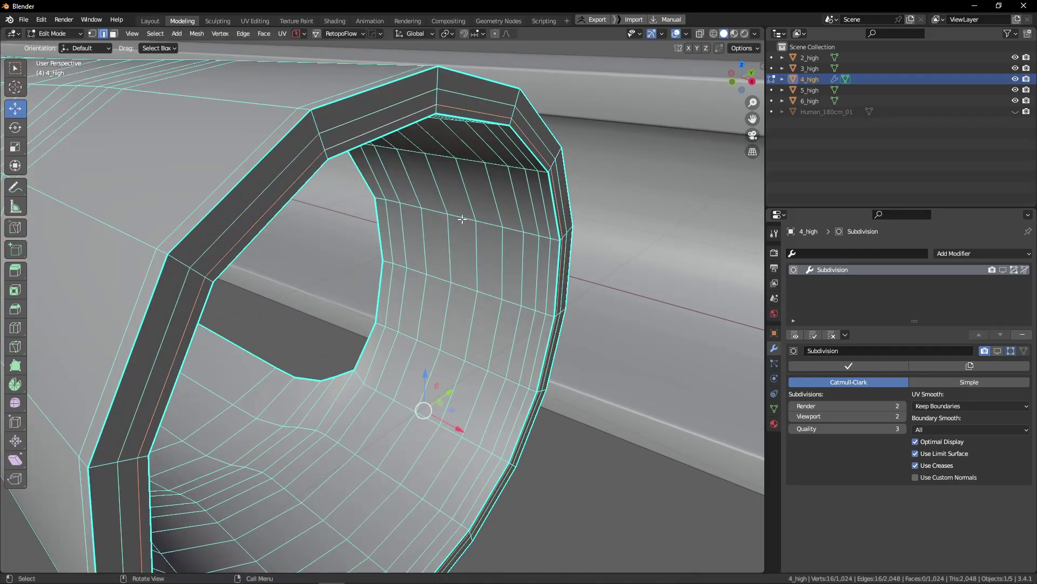
key(z)
key(Escape)
key(ctrl+x)
middle_drag(332, 181, 346, 184)
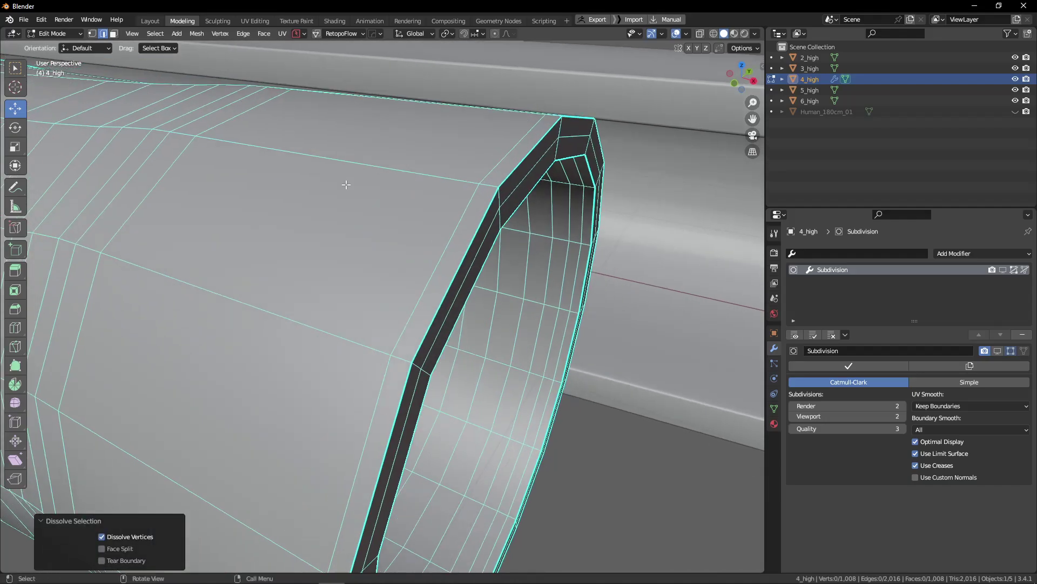
Step: Slide the outside support loop away from 4_high's end rim and dissolve two edge loops inside the tube
double_click(446, 236)
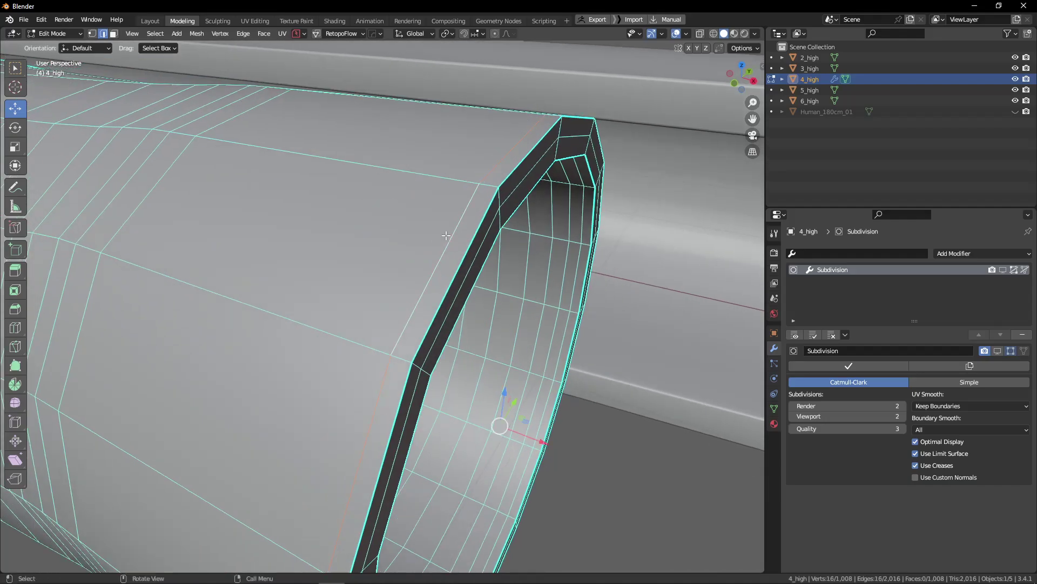
drag(544, 441, 526, 435)
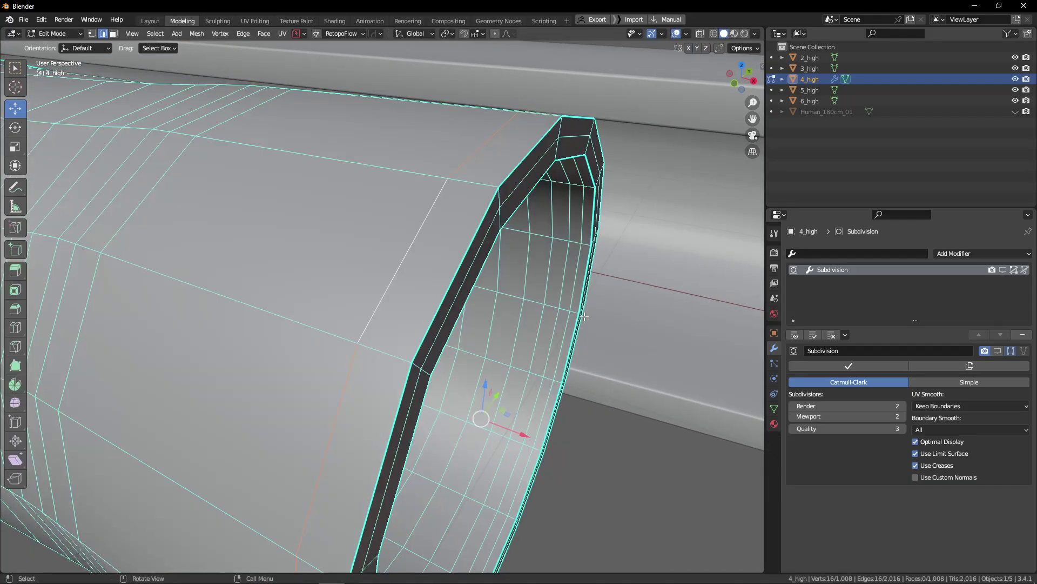
key(ctrl+x)
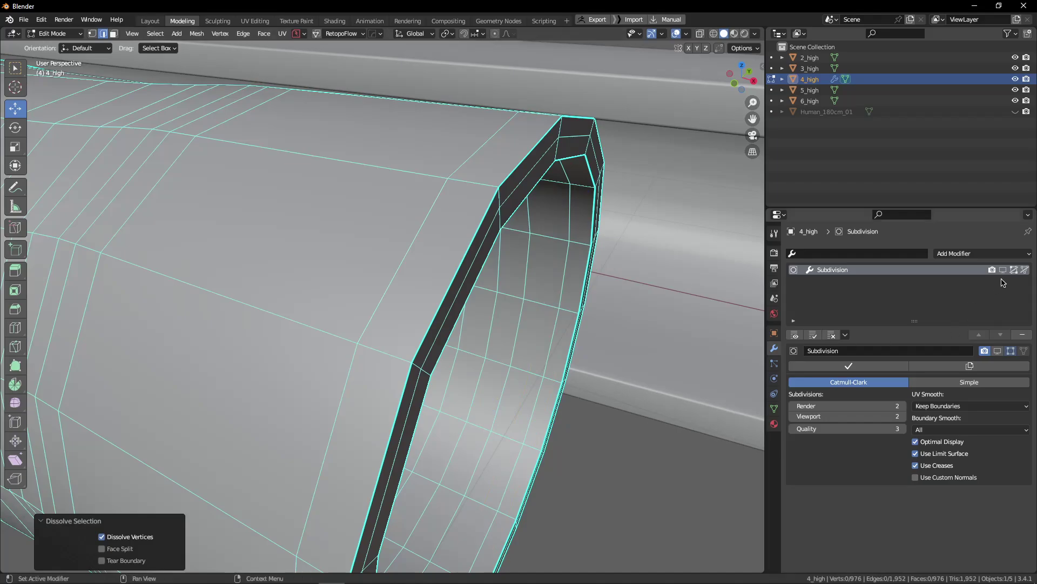
Step: Turn the Subdivision modifier's viewport display back on and examine the smoothed tube end of 4_high
key(Tab)
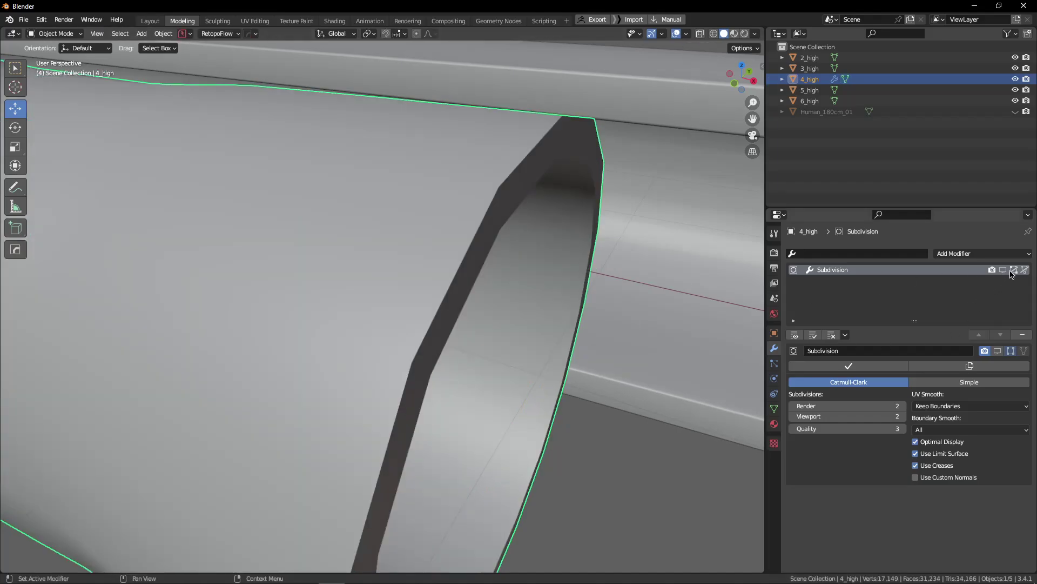
click(1012, 272)
middle_drag(669, 262, 555, 218)
key(Tab)
scroll(540, 228, up, 2)
key(Tab)
scroll(541, 227, down, 3)
scroll(555, 218, down, 5)
middle_drag(472, 262, 403, 290)
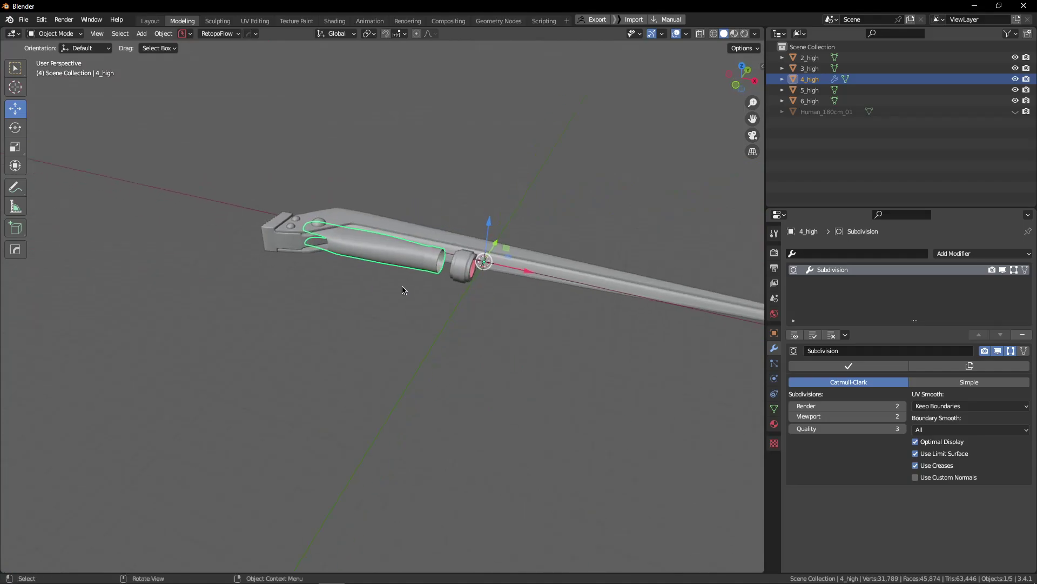
Step: Examine the topology of 4_high from several sides, comparing it with the subdivision display off and on
scroll(414, 294, up, 5)
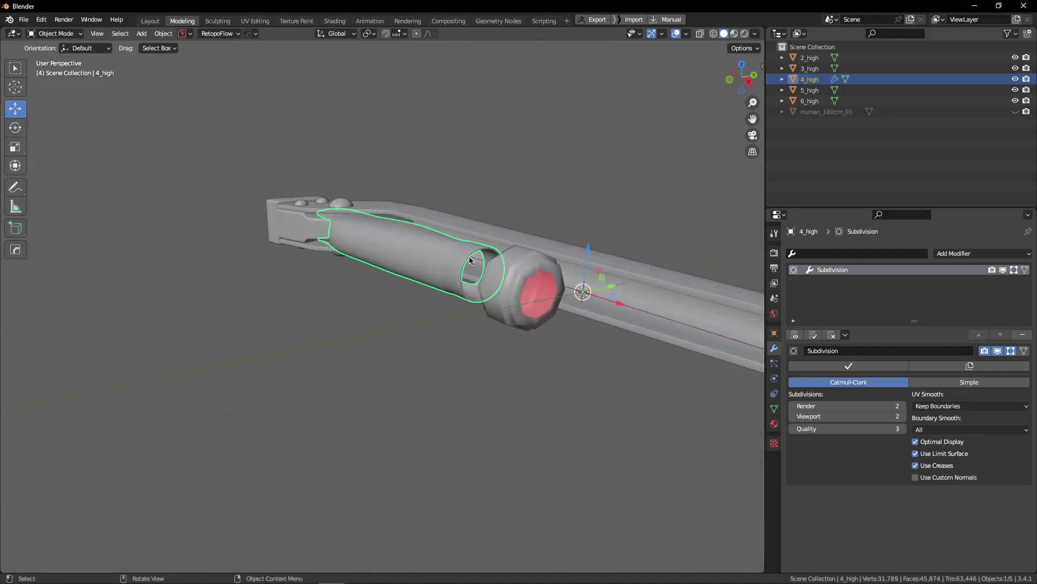
middle_drag(460, 321, 450, 373)
click(458, 299)
key(Tab)
scroll(431, 338, up, 2)
middle_drag(432, 338, 459, 310)
click(1003, 270)
click(1003, 270)
middle_drag(589, 243, 347, 231)
key(Tab)
scroll(384, 229, up, 4)
scroll(401, 267, down, 4)
middle_drag(396, 303, 233, 413)
middle_drag(270, 371, 362, 354)
Step: Delete the 4_high part and isolate the serrated 6_high jaw in local view
key(x)
click(431, 319)
click(362, 353)
key(slash)
key(space)
middle_drag(294, 313, 431, 370)
key(space)
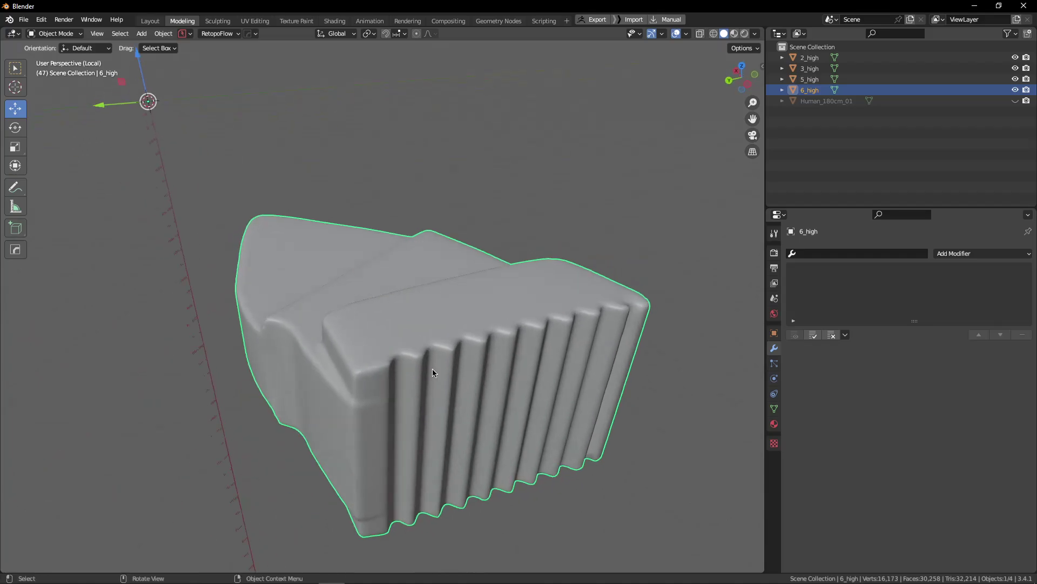
Step: Examine the mesh topology and the smoothed edges around the teeth and steps of 6_high
key(Tab)
scroll(450, 341, up, 5)
key(Tab)
scroll(449, 341, down, 5)
middle_drag(444, 306, 384, 273)
scroll(380, 265, up, 4)
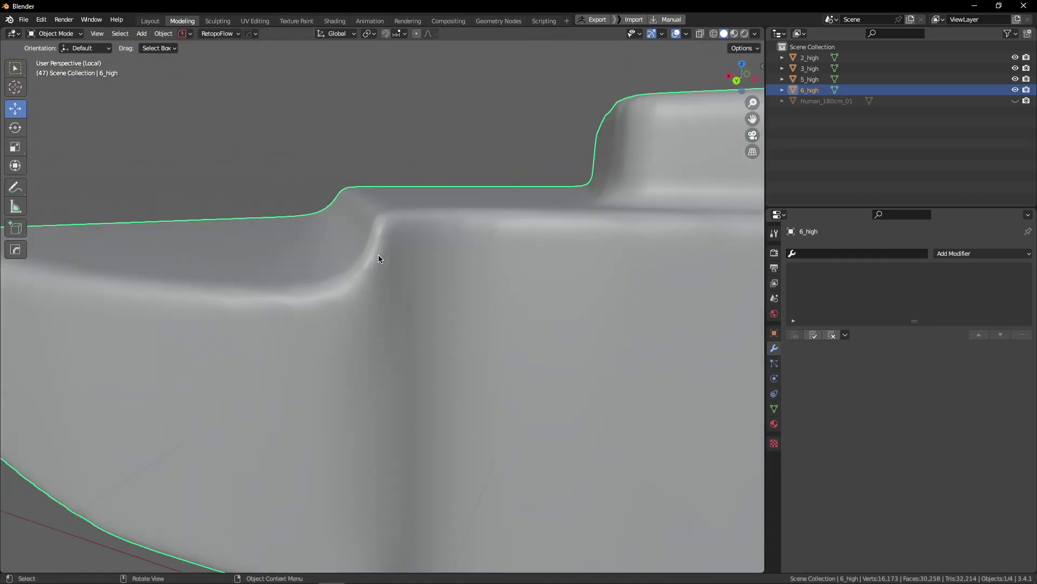
middle_drag(476, 216, 438, 286)
Step: Switch the viewport lighting to a glossy metallic MatCap and examine the reflections across the surfaces of 6_high
click(755, 34)
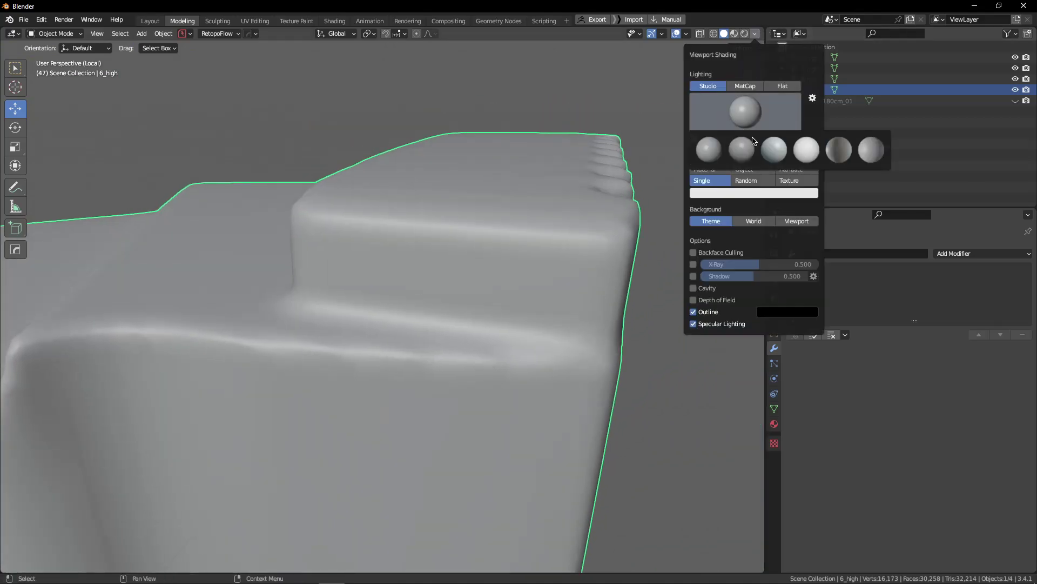
click(745, 86)
click(744, 110)
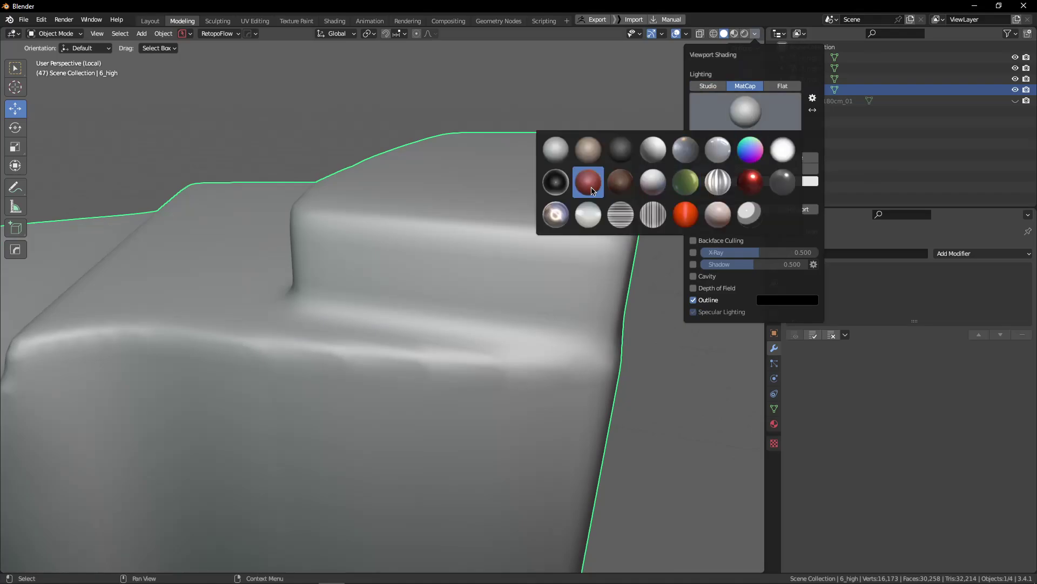
click(566, 219)
middle_drag(365, 268, 422, 271)
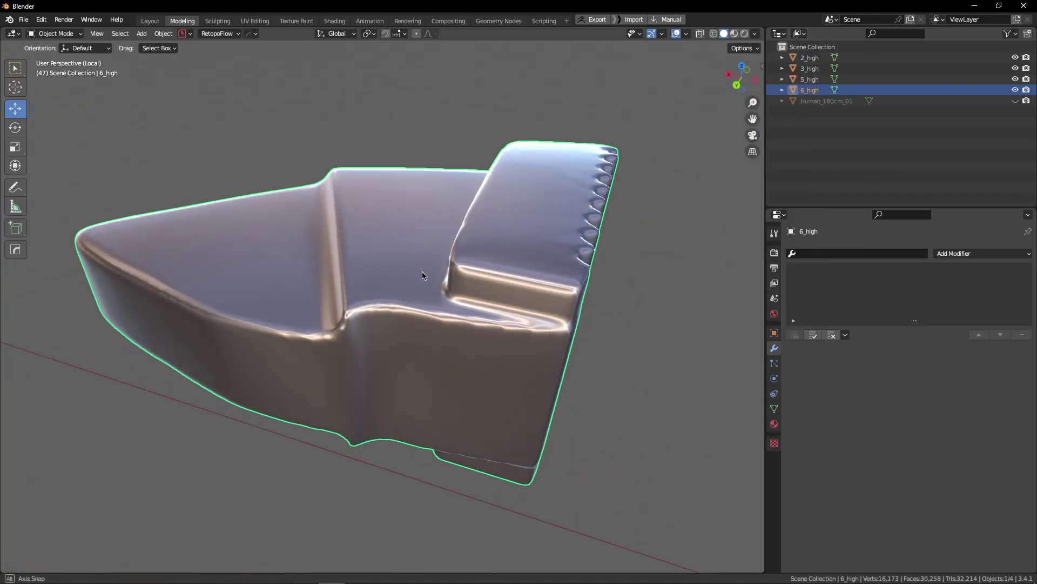
middle_drag(617, 389, 544, 382)
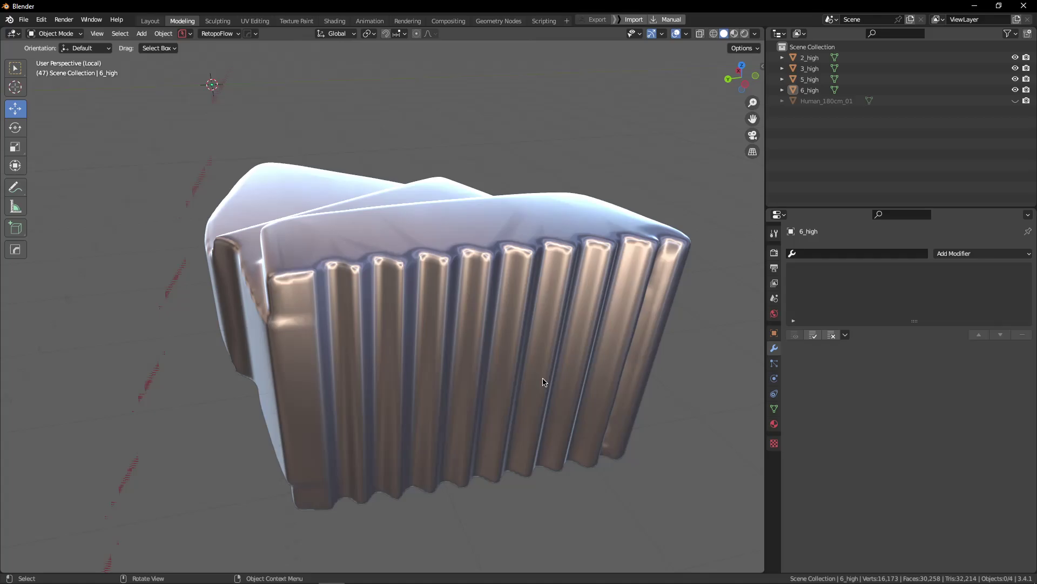
middle_drag(544, 381, 485, 281)
scroll(485, 280, up, 2)
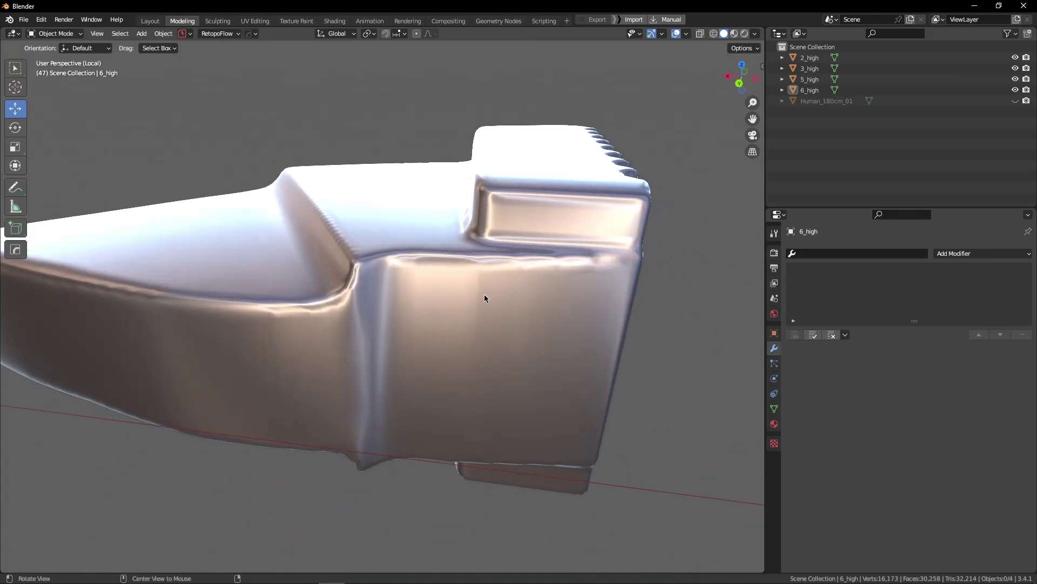
Step: Switch the viewport lighting back to Studio and examine the side and overall shape of 6_high
click(755, 34)
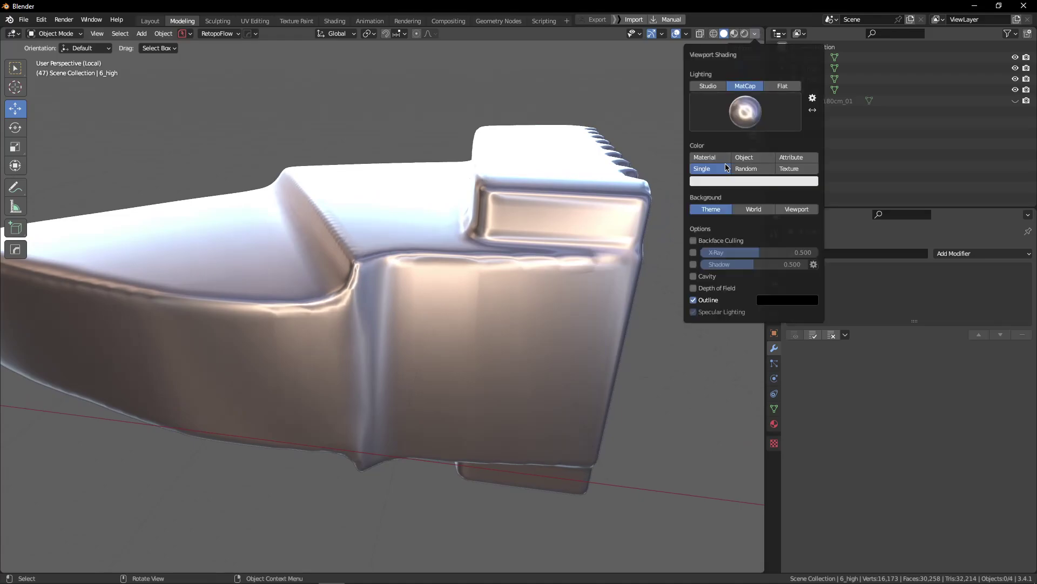
click(711, 87)
scroll(490, 304, up, 4)
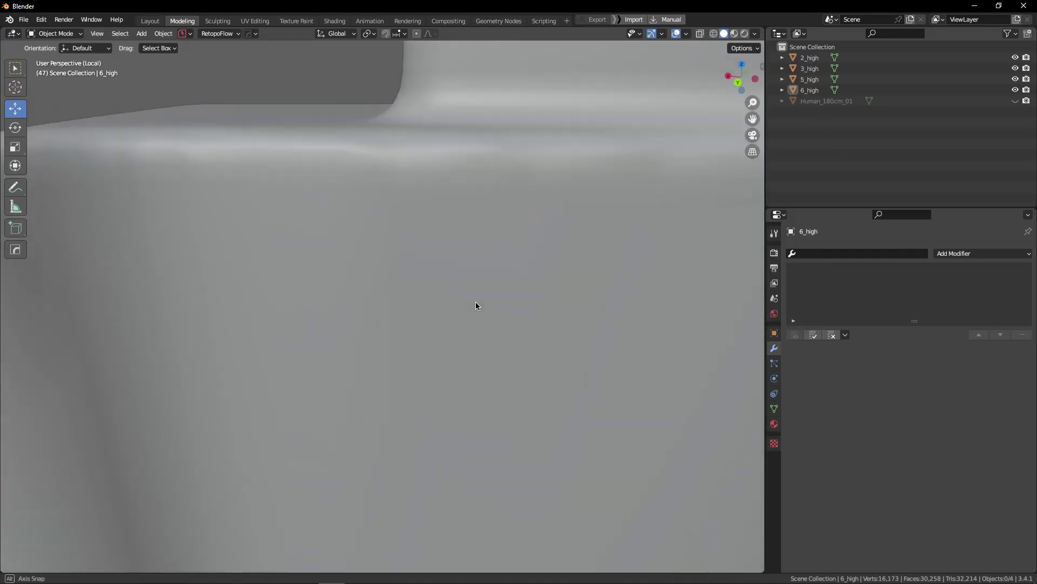
scroll(475, 302, down, 6)
middle_drag(474, 299, 340, 460)
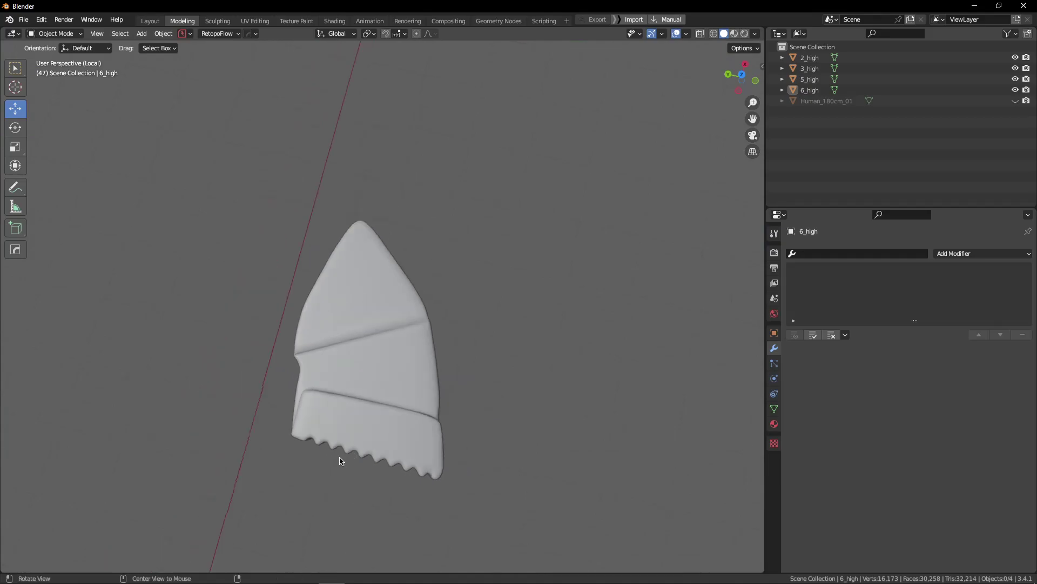
Step: Delete the 6_high jaw and select the 5_high rivets in the full scene
middle_drag(473, 481, 332, 367)
scroll(428, 314, up, 3)
scroll(428, 314, up, 2)
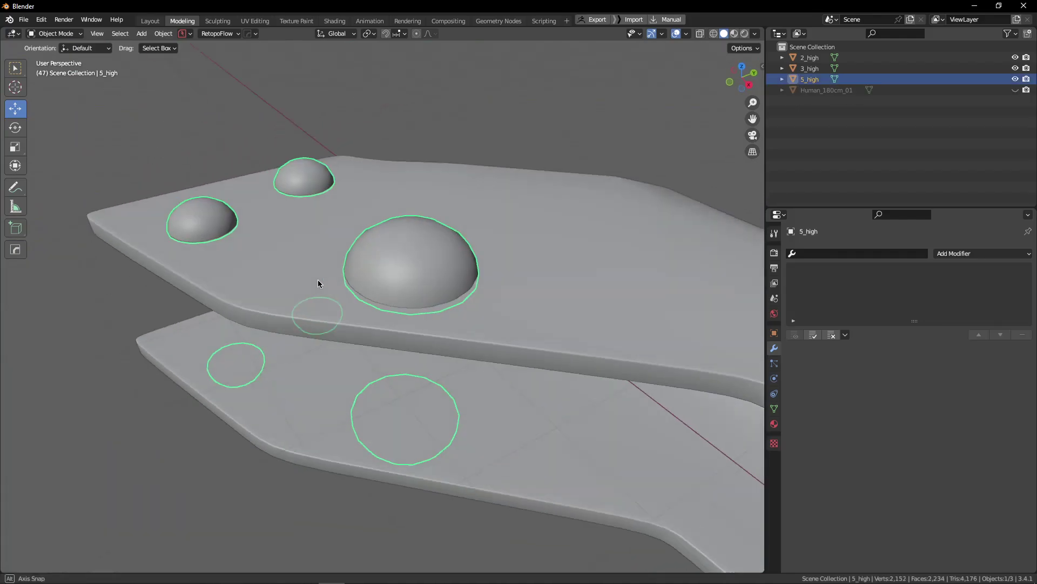
Step: Add a level 2 Subdivision modifier to the 5_high rivets and examine the mesh of the large rivet
middle_drag(318, 279, 381, 281)
scroll(372, 273, up, 2)
key(ctrl+2)
key(Tab)
scroll(366, 274, up, 2)
scroll(389, 178, up, 2)
click(403, 117)
key(Tab)
scroll(456, 177, down, 4)
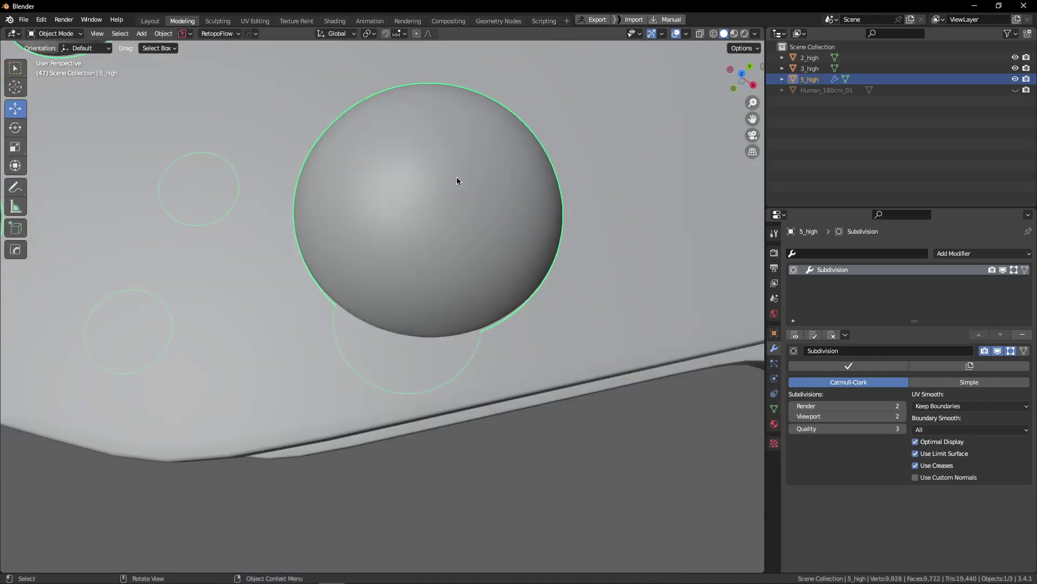
Step: Delete the 5_high rivets and add a quad sphere with 2 subdivisions
middle_drag(456, 216, 413, 252)
key(Delete)
key(shift+a)
mouse_move(442, 254)
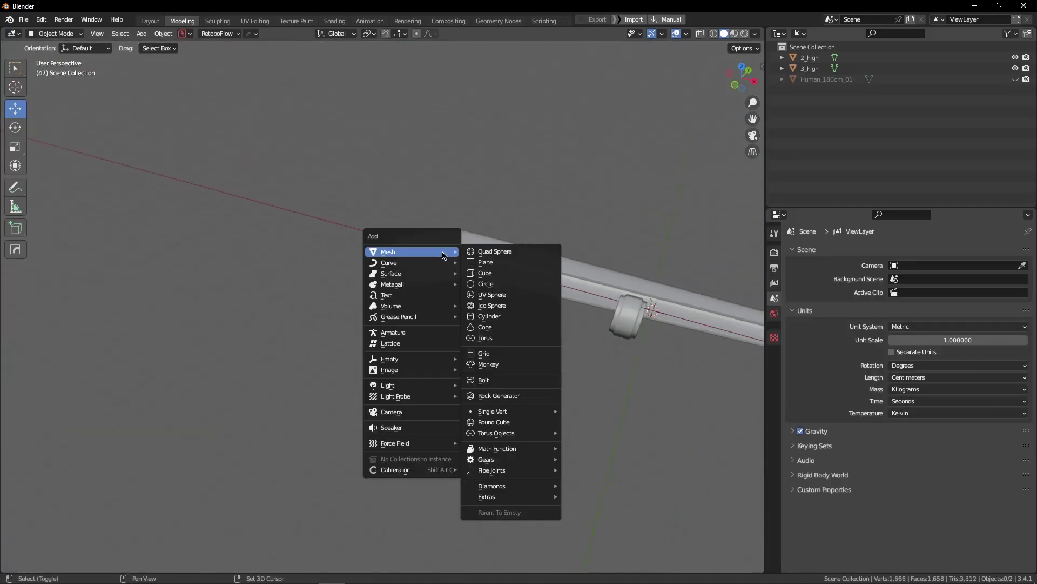
click(492, 253)
scroll(387, 261, down, 6)
middle_drag(492, 280, 507, 266)
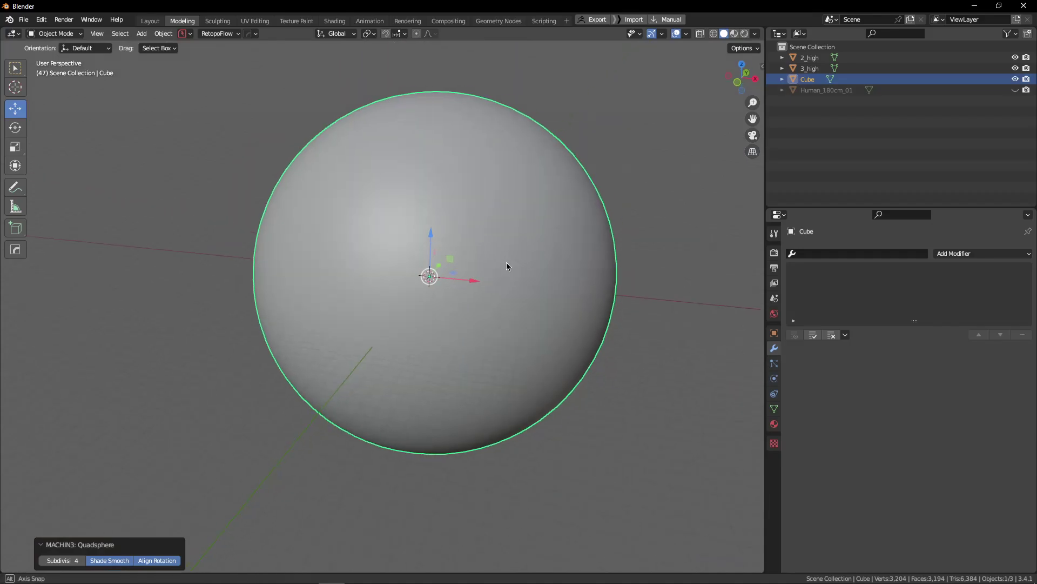
middle_drag(432, 368, 445, 354)
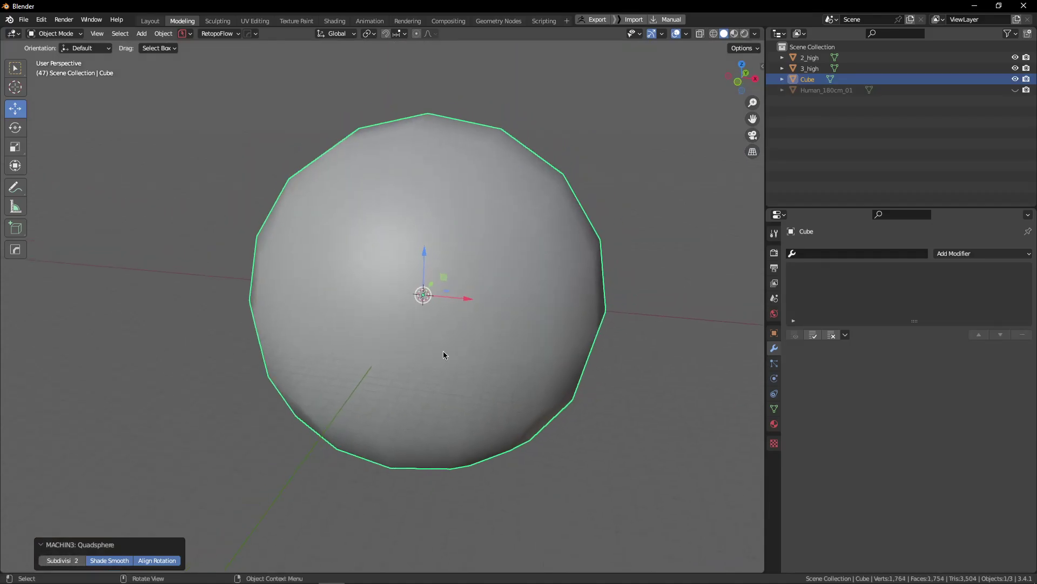
Step: Delete the vertices of the quad sphere's lower half in the front view
key(Tab)
key(KP_1)
middle_drag(253, 337, 597, 122)
key(x)
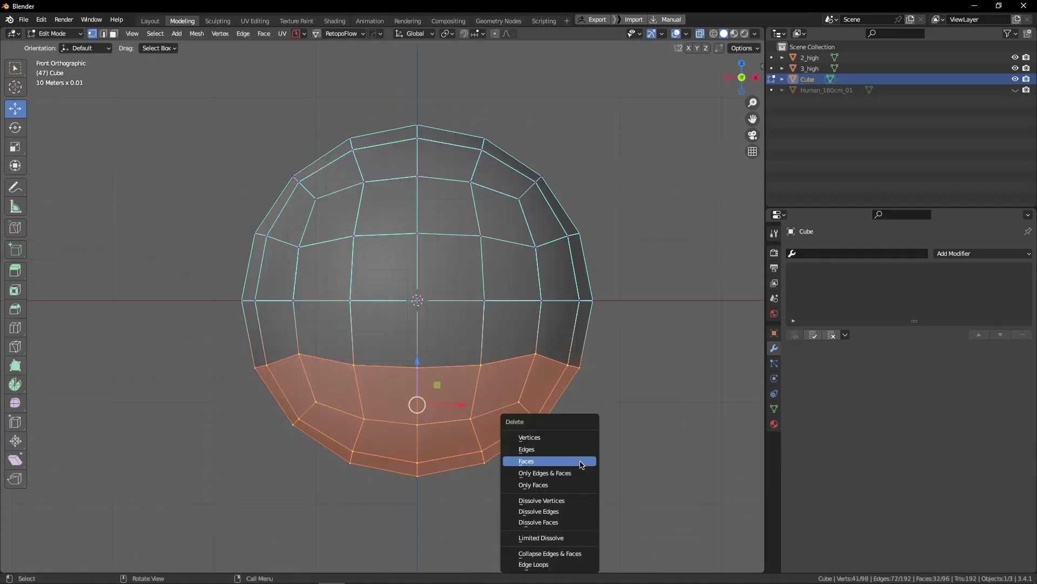
click(548, 442)
Step: Flatten the half sphere along global Z, add a level 2 Subdivision modifier and inspect its mesh
key(ctrl+Tab)
click(589, 319)
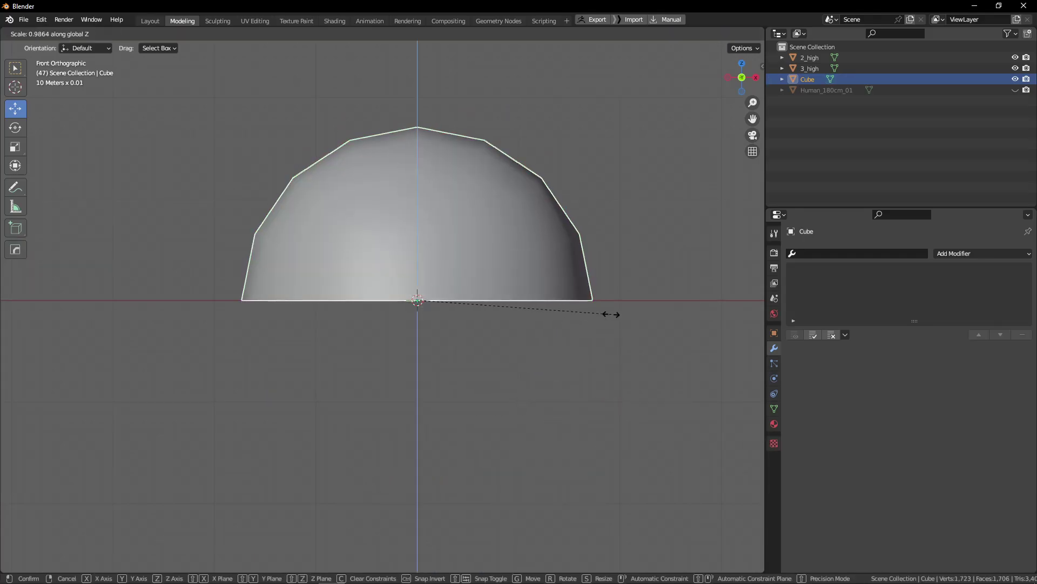
click(519, 314)
middle_drag(523, 319, 494, 400)
key(ctrl+2)
key(Tab)
middle_drag(381, 362, 445, 360)
key(Tab)
Step: Delete the dome and the 3_high part, and add a level 2 Subdivision modifier to the 2_high handle
middle_drag(420, 291, 292, 210)
middle_drag(394, 185, 411, 270)
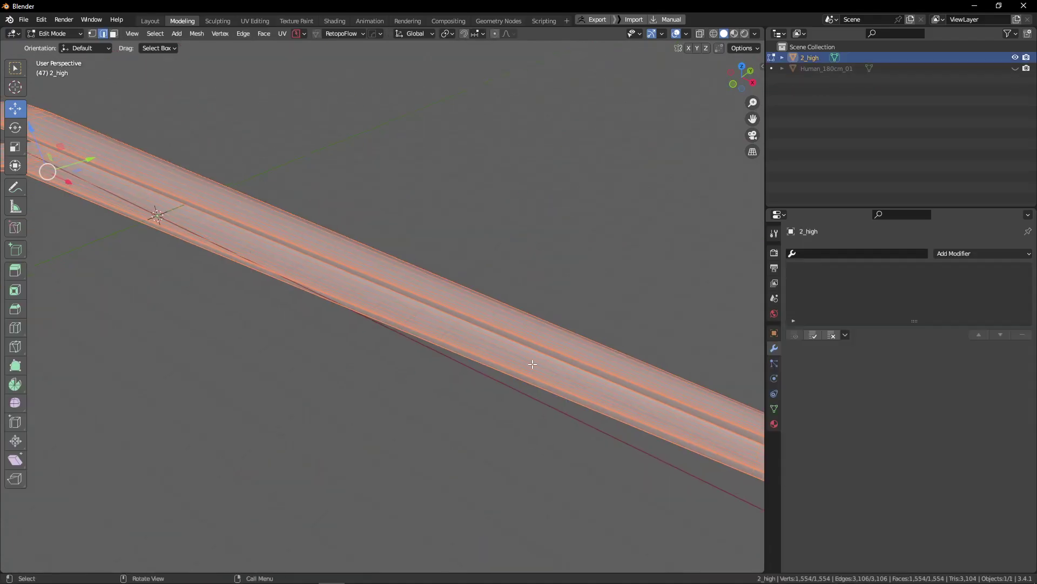
middle_drag(532, 364, 422, 250)
key(Tab)
key(ctrl+2)
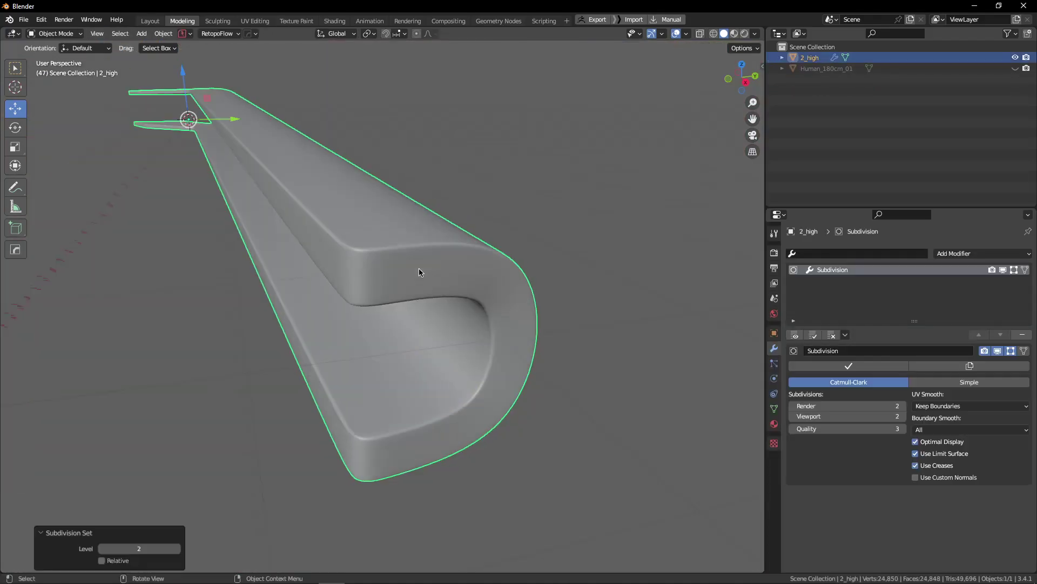
Step: Move the edge loop below the rounded edge at 2_high's handle end down about 0.03 cm along global Z
key(Tab)
scroll(377, 275, down, 3)
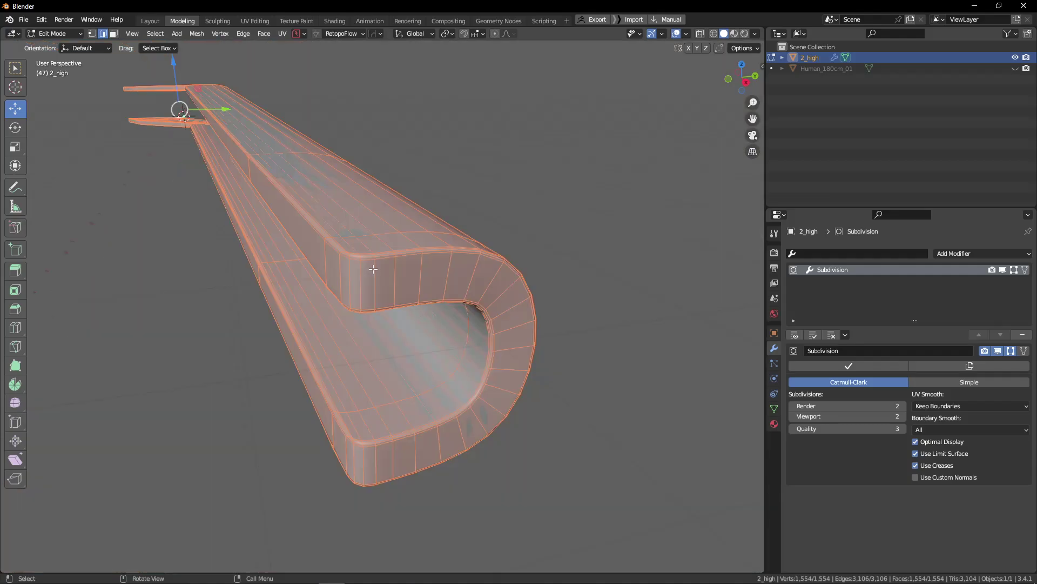
click(373, 267)
key(KP_Decimal)
middle_drag(378, 208, 455, 201)
middle_drag(363, 196, 397, 233)
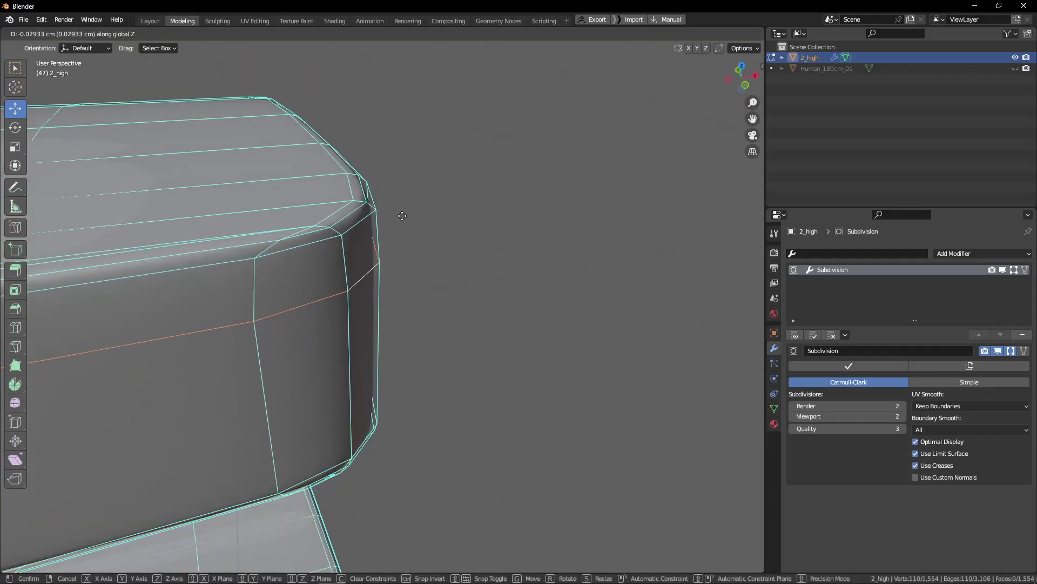
click(402, 216)
Step: Select the edge loop around 2_high's end corner and examine the corner's vertices
alt+click(392, 216)
alt+shift+click(290, 223)
middle_drag(290, 224, 487, 322)
scroll(300, 283, up, 6)
key(1)
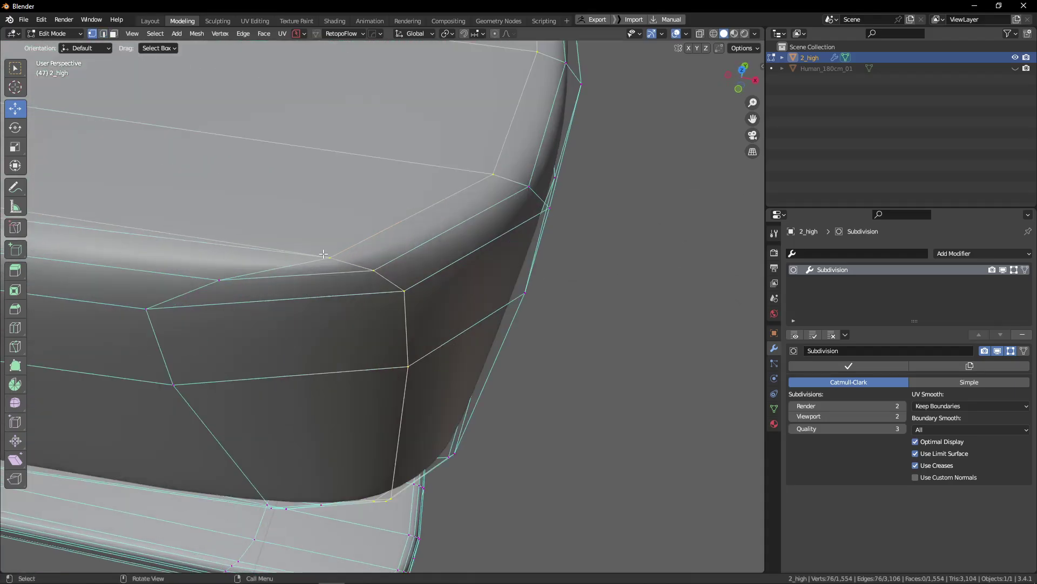
Step: Leave mesh editing, examine the full subdivided 2_high handle and deselect it with the Select Box tool
key(Tab)
middle_drag(380, 130, 249, 226)
shift+scroll(264, 226, down, 2)
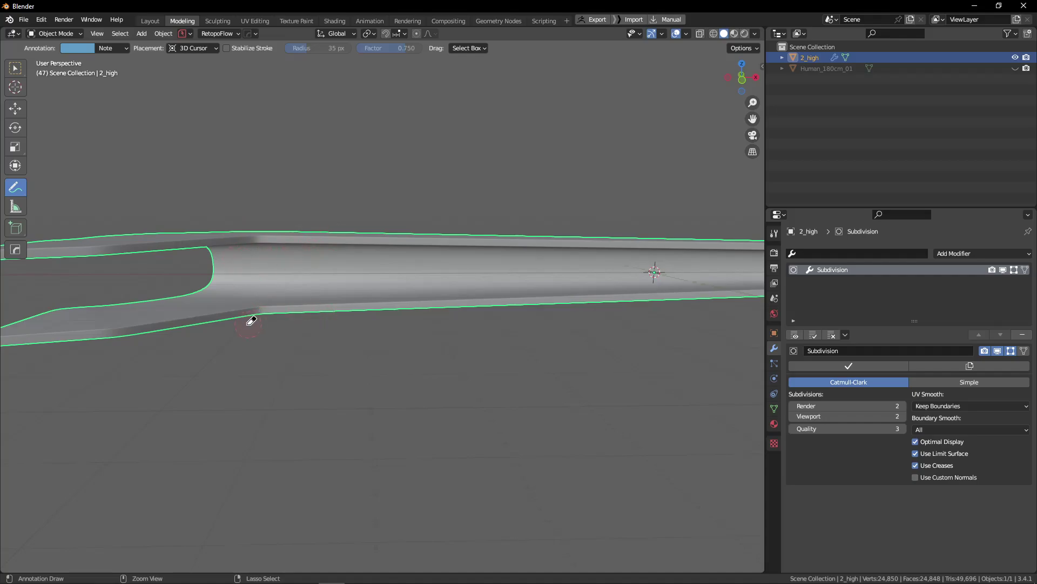
click(18, 73)
scroll(294, 204, down, 3)
middle_drag(294, 204, 349, 239)
scroll(291, 277, down, 2)
click(352, 288)
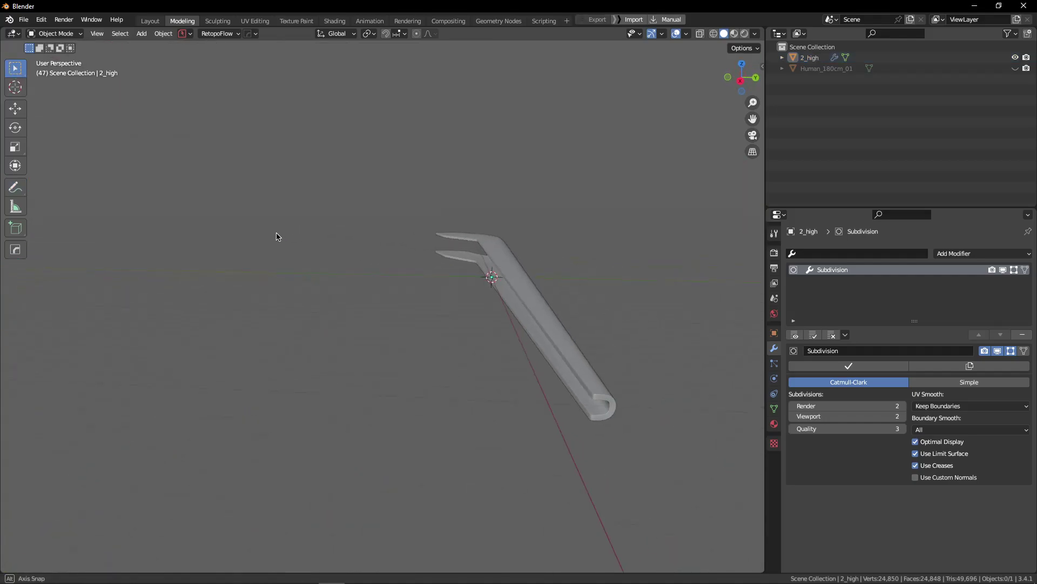
Step: Examine the pointed tips of the 2_high part up close and delete the part
middle_drag(277, 236, 290, 287)
scroll(261, 315, up, 6)
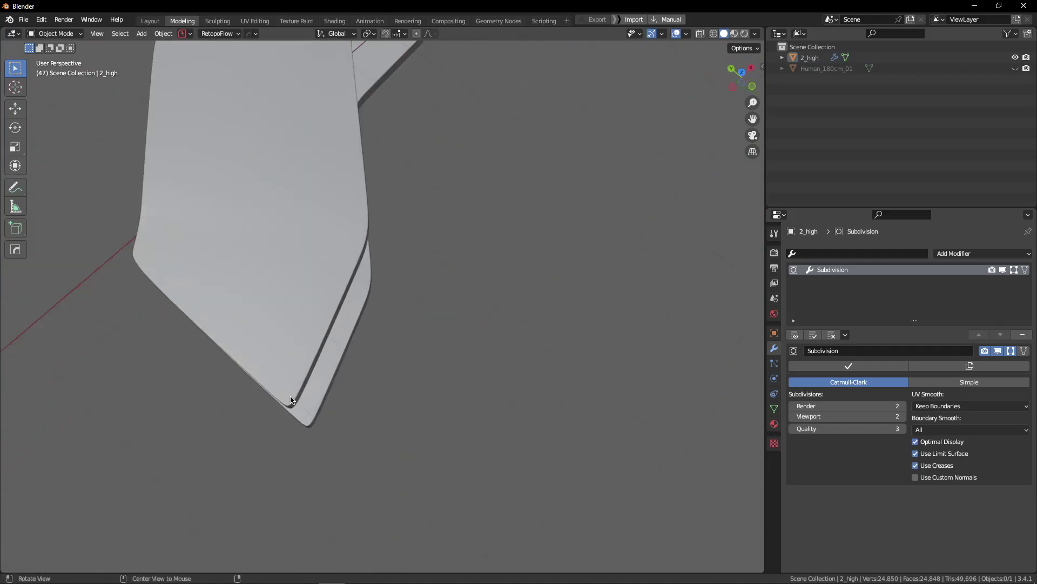
scroll(332, 264, down, 3)
click(328, 234)
middle_drag(327, 235, 396, 304)
key(Delete)
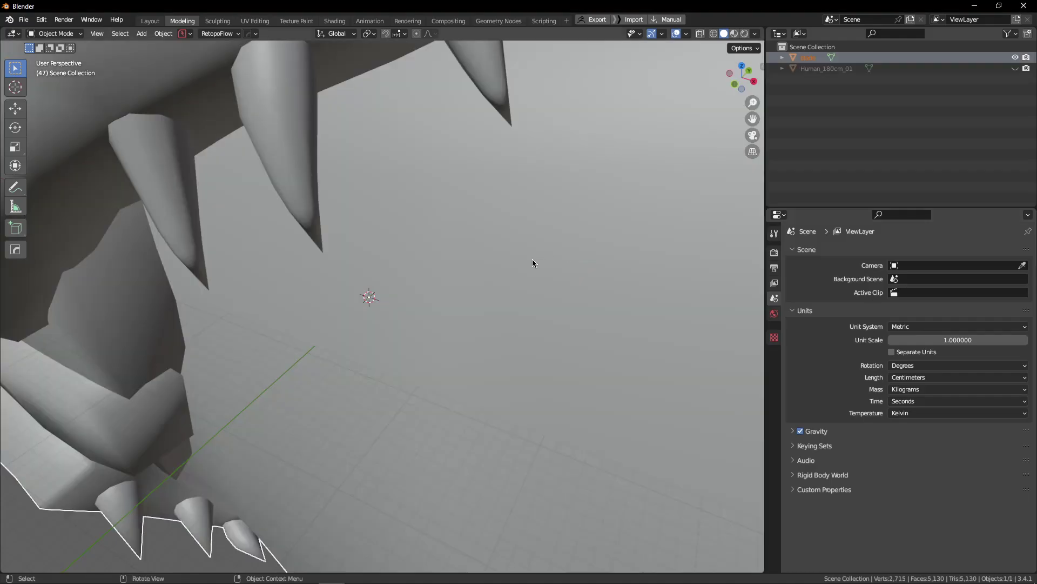
Step: Examine the blade model and place a copy of the human figure, scaled to 5.51, beside it for size comparison
scroll(533, 258, down, 5)
middle_drag(533, 258, 378, 237)
middle_drag(485, 190, 399, 225)
drag(399, 226, 463, 92)
middle_drag(463, 92, 486, 173)
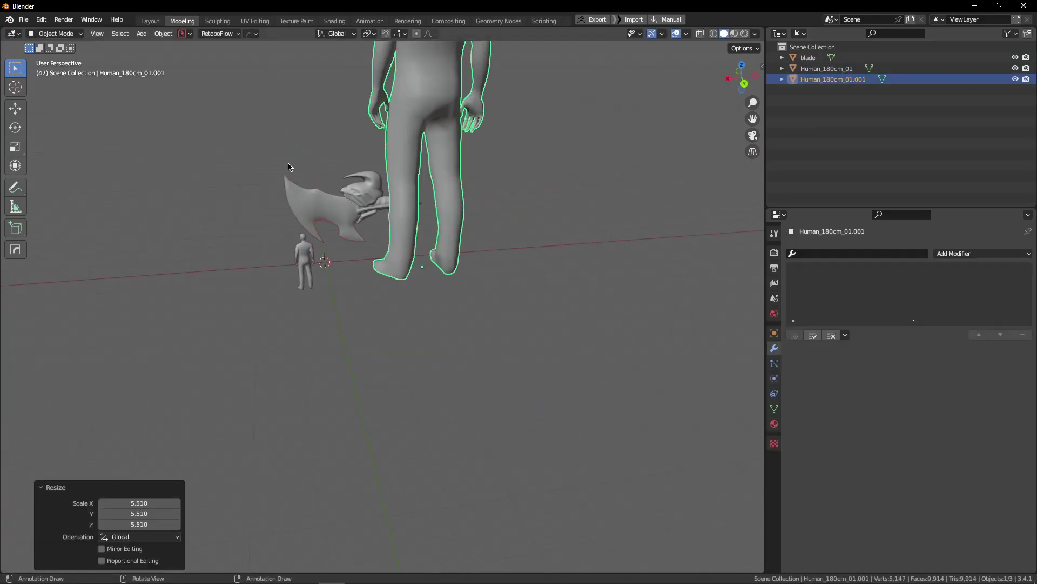
key(g)
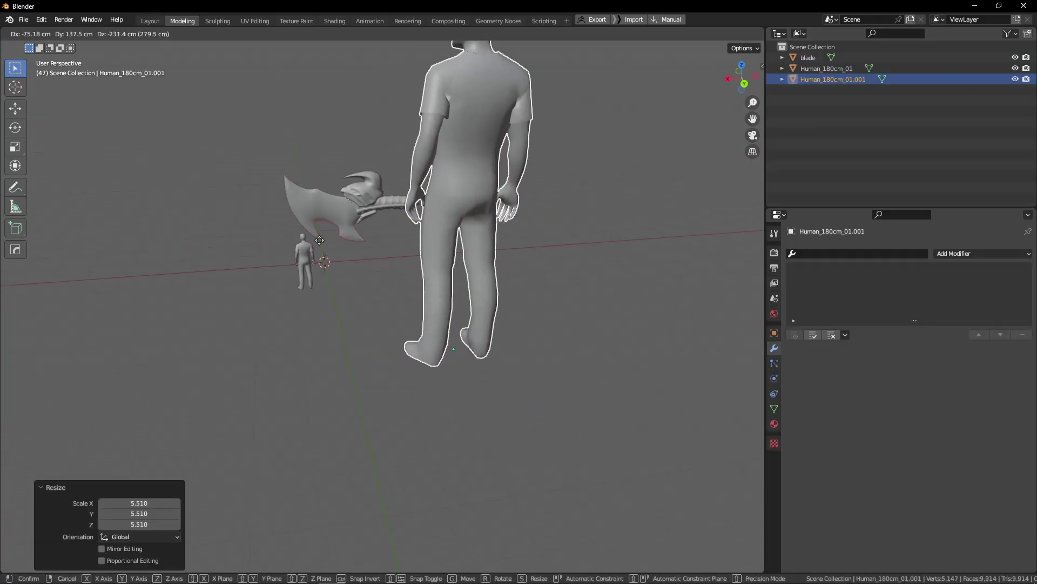
click(313, 249)
Step: Rotate the enlarged human copy around the Z axis and reposition it relative to the blade
middle_drag(313, 248, 551, 232)
key(r)
key(z)
click(541, 238)
key(g)
click(526, 252)
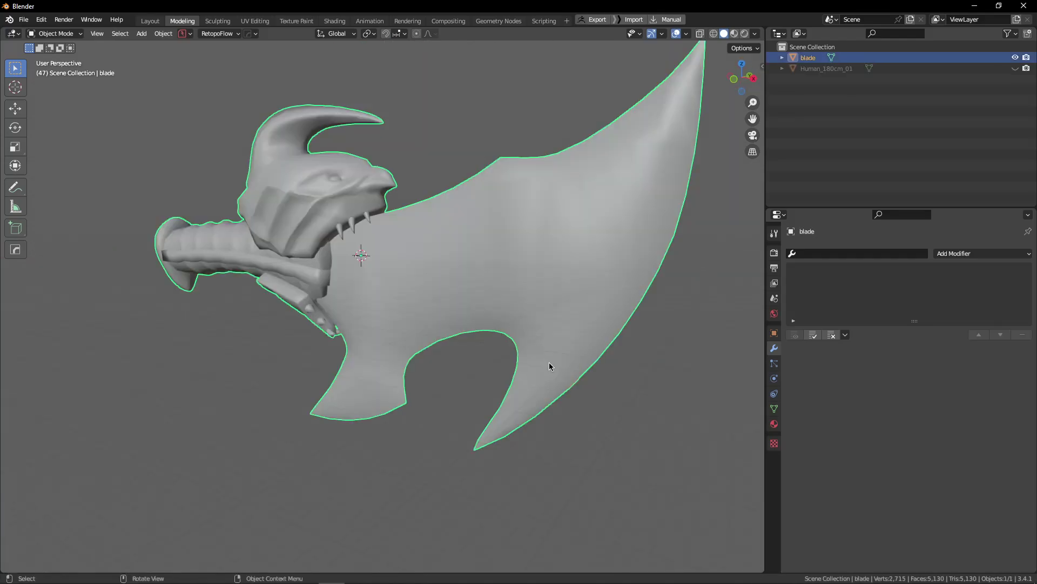
Step: Enter mesh editing on the blade object and examine the triangles on the creature's beak, selecting a small cluster of faces
key(Tab)
middle_drag(549, 362, 487, 303)
scroll(405, 181, up, 6)
scroll(406, 181, up, 4)
middle_drag(406, 181, 425, 175)
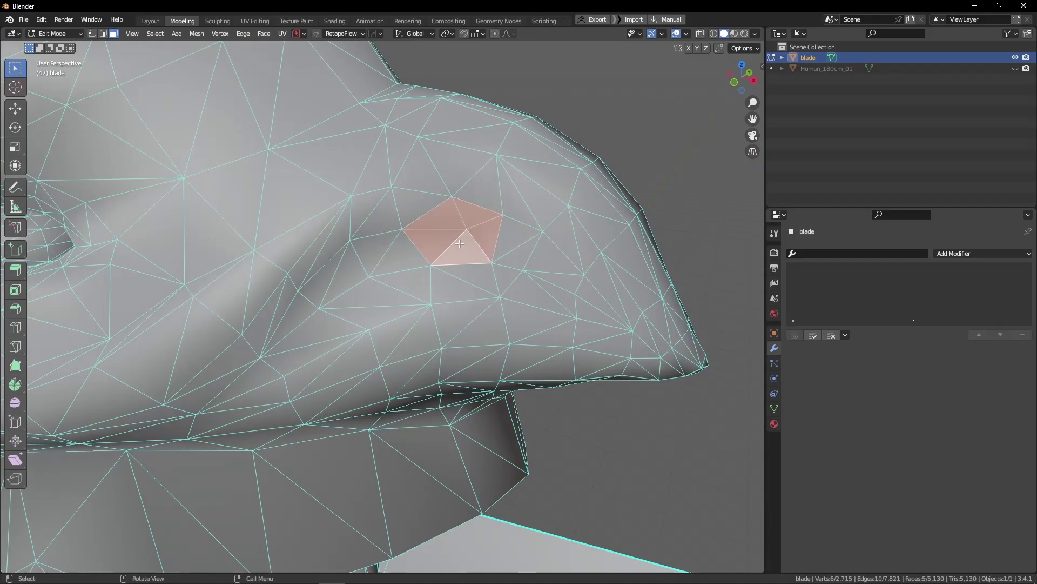
scroll(460, 244, down, 7)
click(549, 255)
Step: Examine the triangulated blade as a whole and convert all of its mesh triangles to quads
key(Tab)
scroll(549, 254, down, 4)
mouse_move(478, 238)
middle_down()
mouse_move(518, 206)
mouse_move(511, 233)
mouse_move(466, 252)
middle_up()
key(Tab)
drag(500, 172, 584, 221)
scroll(532, 216, up, 2)
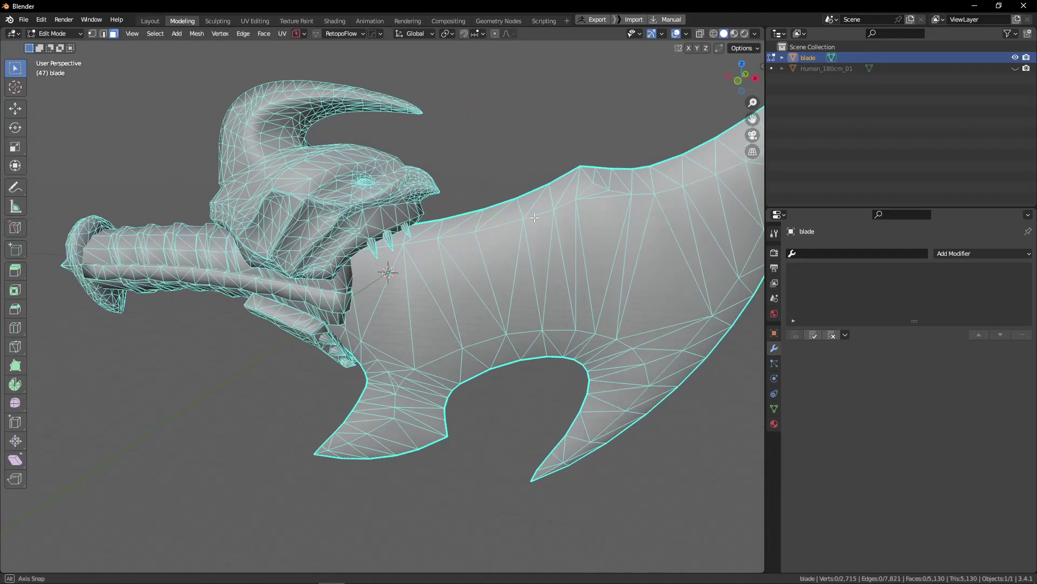
middle_drag(532, 217, 453, 284)
key(a)
key(alt+j)
click(500, 218)
Step: Examine the converted topology along the blade in edge selection and compare it with the shaded surface in Object Mode
middle_drag(500, 218, 443, 215)
scroll(507, 269, up, 1)
shift+middle_drag(664, 257, 497, 289)
alt+drag(493, 383, 502, 217)
key(2)
scroll(508, 308, up, 1)
key(Tab)
scroll(503, 281, down, 3)
middle_drag(503, 217, 502, 234)
key(Tab)
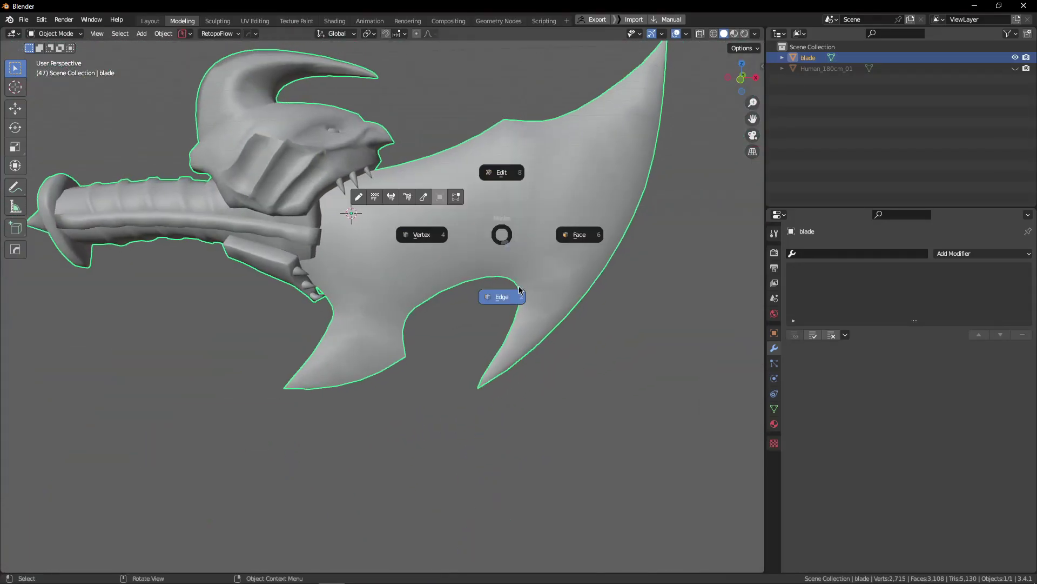
Step: Collapse short surplus edges around the curved notch and hooks on the blade's lower side
click(503, 285)
scroll(502, 281, up, 3)
middle_drag(505, 307, 522, 293)
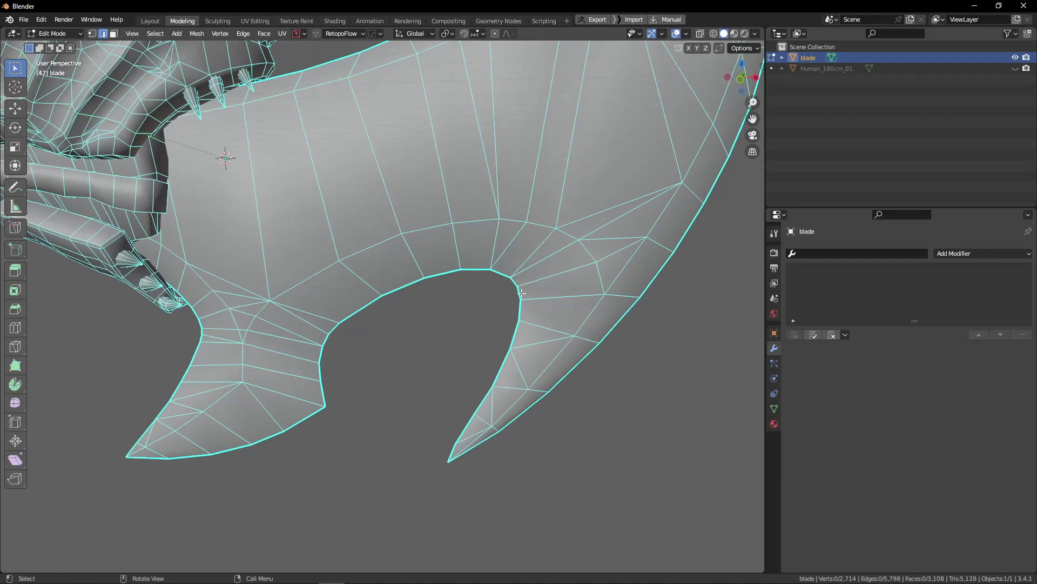
key(m)
key(c)
middle_drag(365, 337, 378, 340)
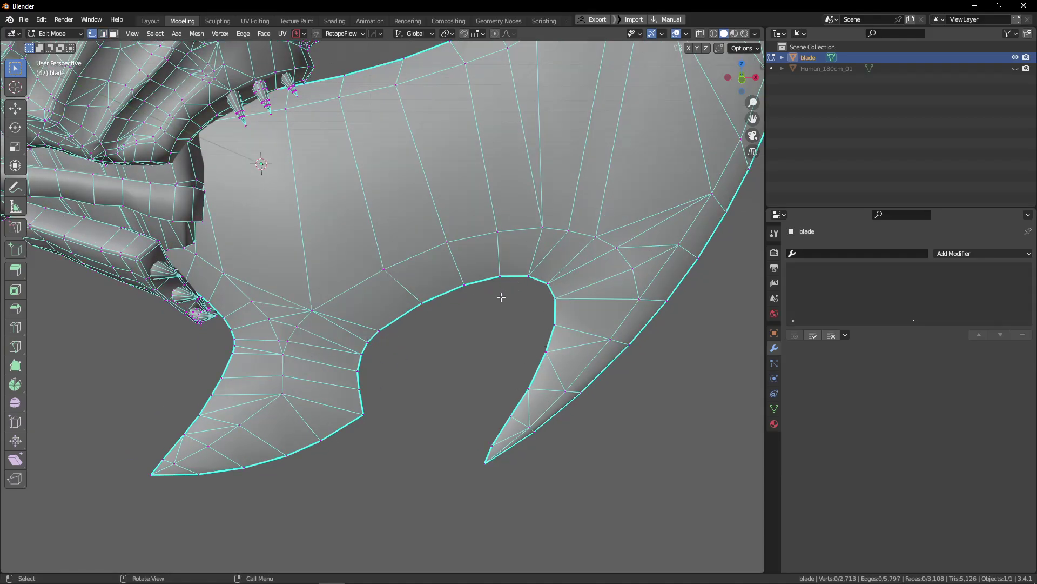
scroll(496, 333, down, 4)
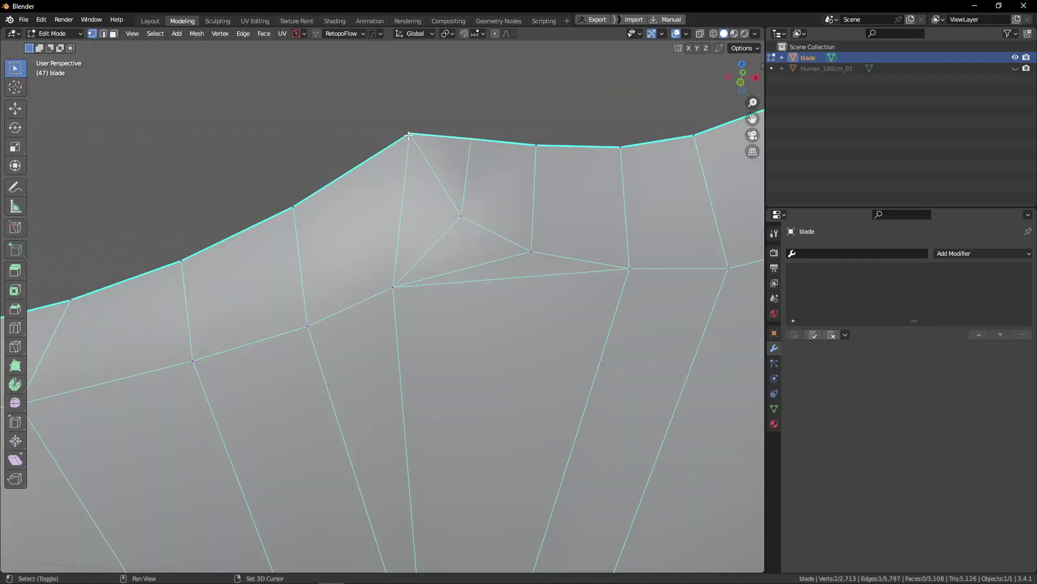
Step: Collapse surplus edges beside the peak on the blade's upper rim and slide a neighbouring rim vertex along the edge
click(446, 170)
middle_drag(446, 170, 441, 277)
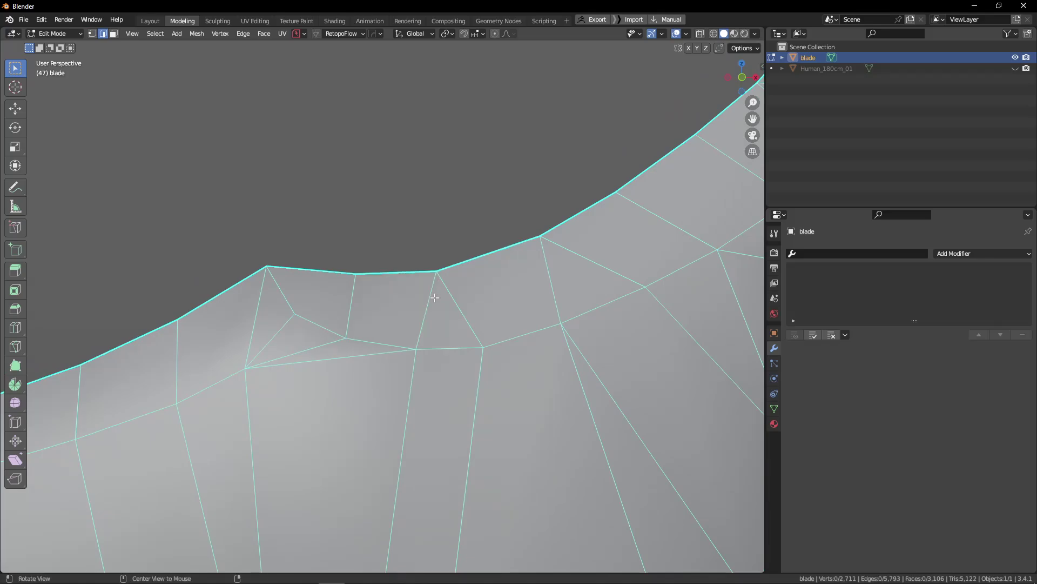
alt+drag(435, 298, 434, 292)
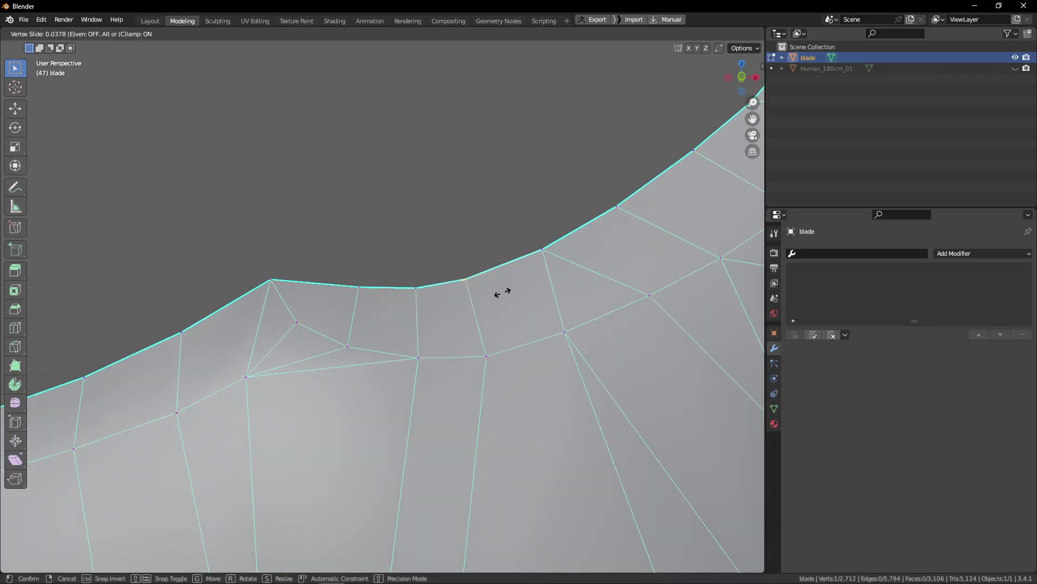
click(517, 283)
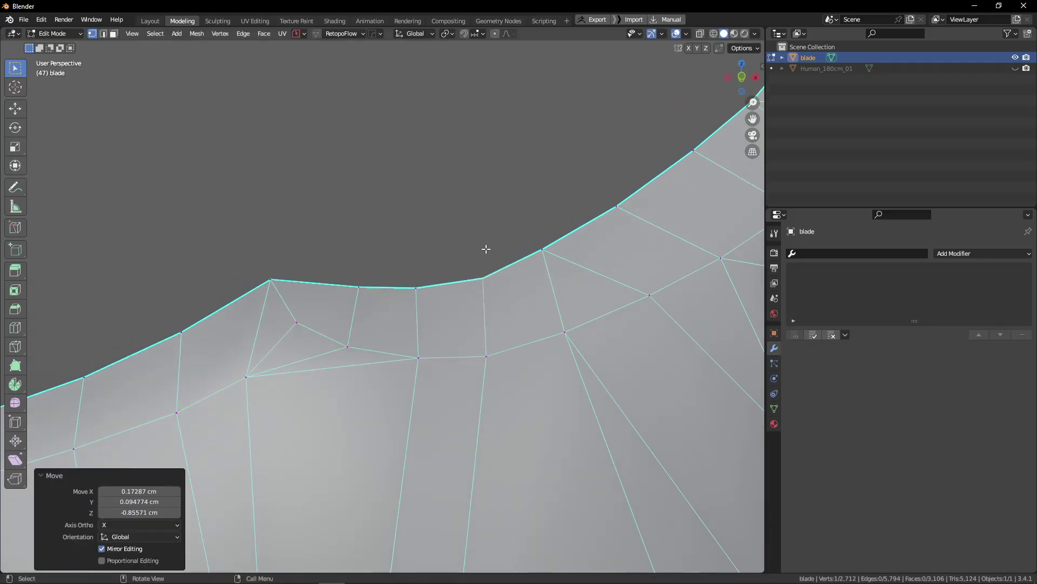
Step: Reposition the vertices in the concave dip of the blade's upper rim to even out its curve
key(Tab)
scroll(452, 185, down, 2)
alt+drag(452, 186, 432, 216)
key(Tab)
scroll(414, 225, up, 2)
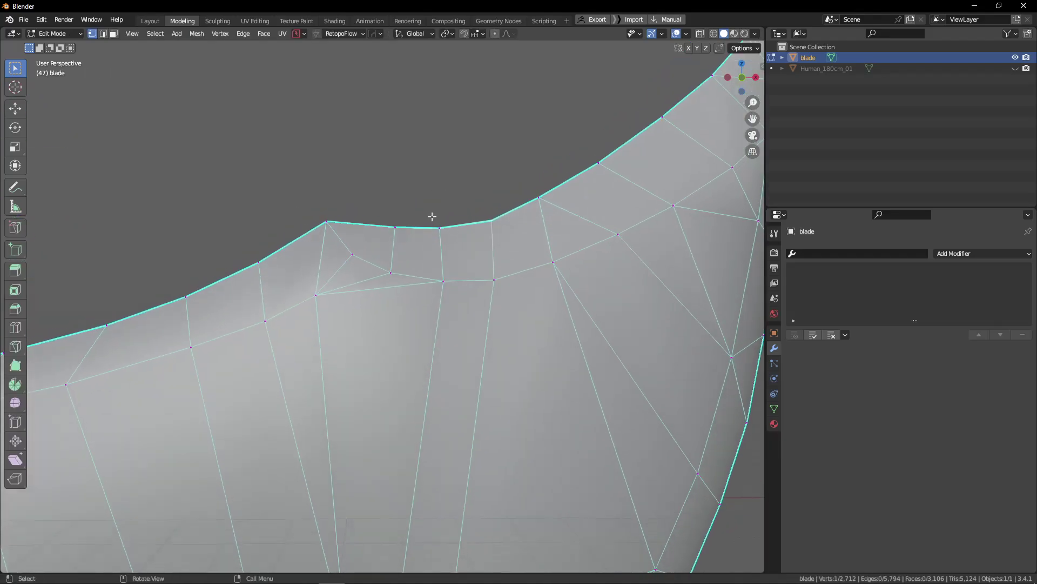
click(508, 240)
scroll(486, 232, up, 3)
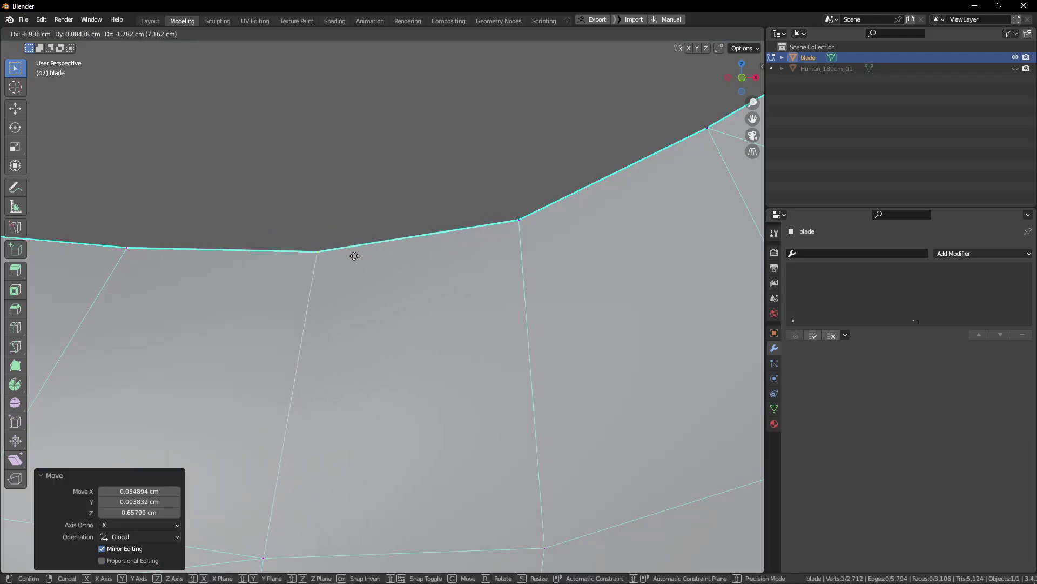
click(438, 213)
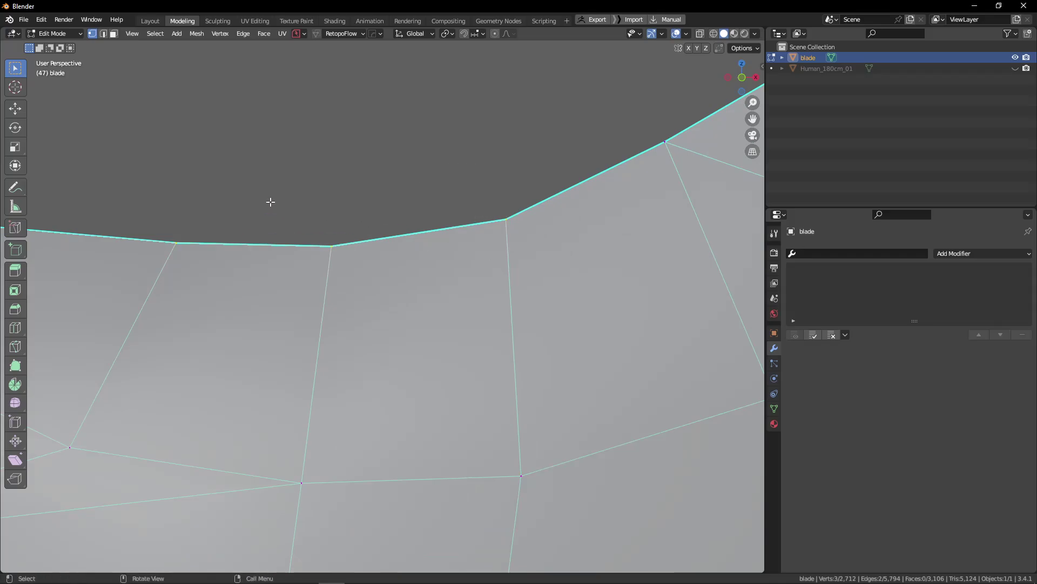
click(495, 275)
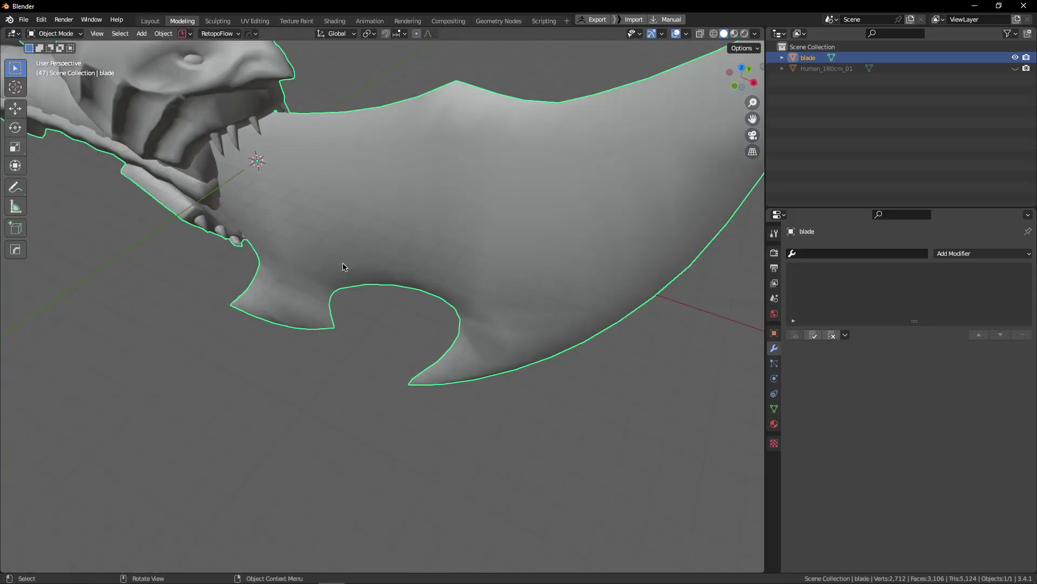
Step: Examine the edited mesh along the blade's cutting edge, the horn, the head and the handle, from both sides
mouse_move(447, 235)
middle_down()
mouse_move(352, 289)
mouse_move(439, 219)
middle_up()
key(Tab)
scroll(439, 219, up, 3)
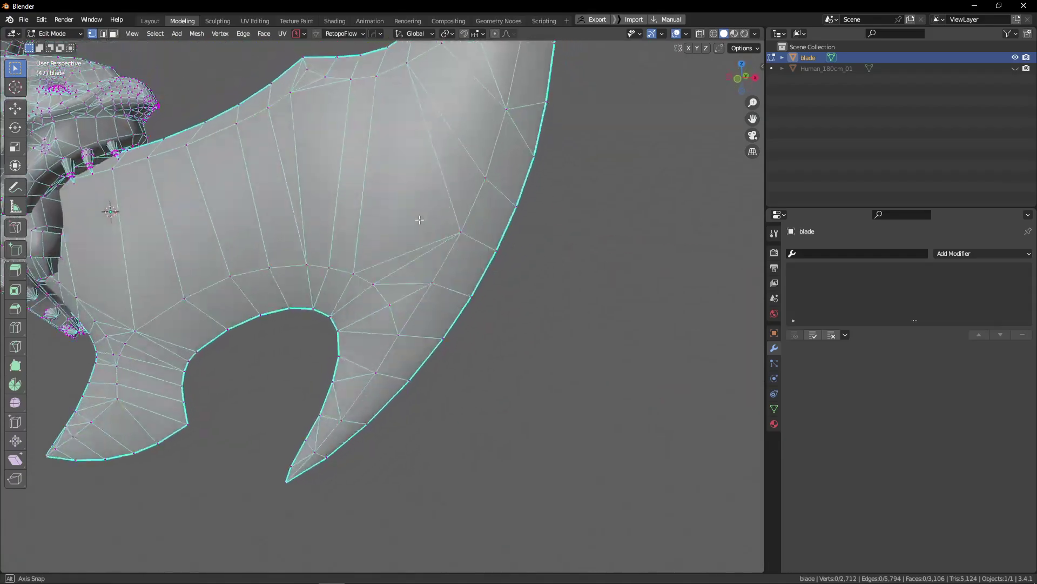
click(515, 235)
middle_drag(515, 235, 351, 238)
key(Tab)
scroll(556, 267, down, 4)
scroll(385, 232, up, 3)
click(384, 232)
key(Tab)
scroll(293, 205, up, 5)
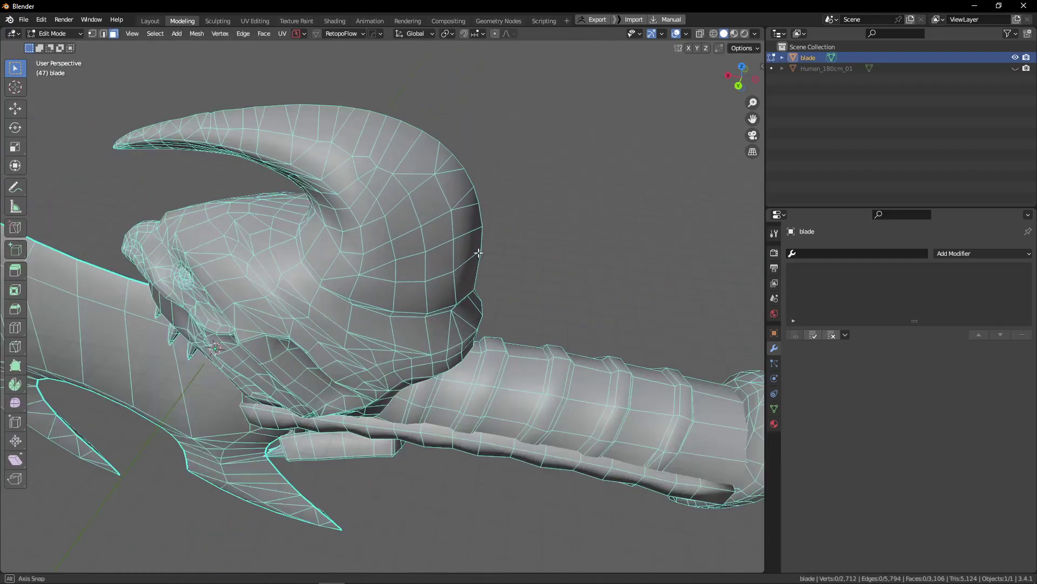
scroll(292, 206, down, 2)
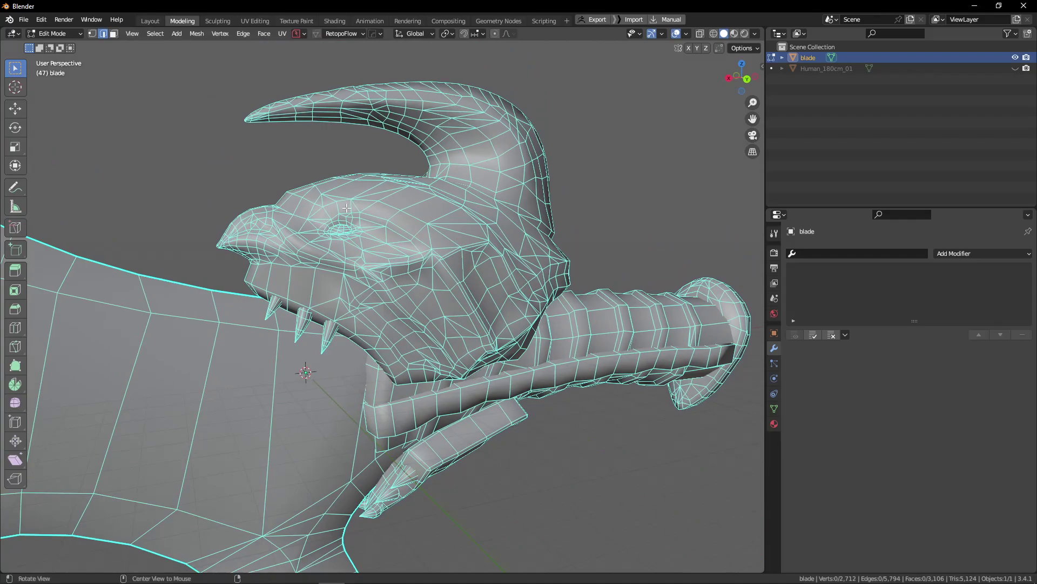
Step: Inspect the creature's beak closely and collapse surplus edges on its side
middle_drag(346, 207, 319, 264)
scroll(312, 267, up, 3)
scroll(318, 268, up, 5)
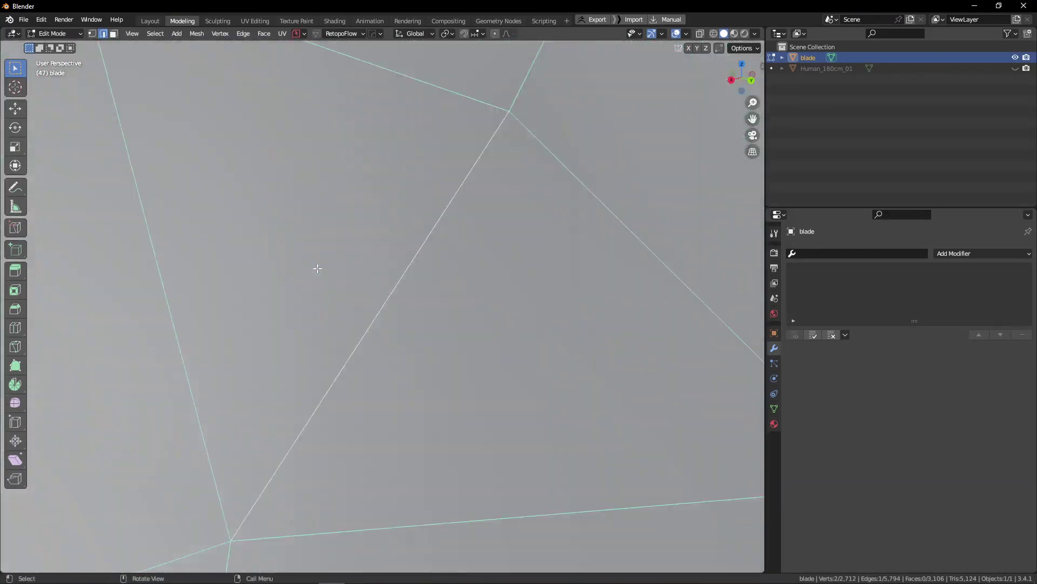
scroll(317, 268, down, 5)
mouse_move(317, 268)
middle_down()
mouse_move(385, 274)
mouse_move(313, 258)
mouse_move(180, 180)
mouse_move(281, 238)
mouse_move(402, 225)
mouse_move(320, 271)
middle_up()
scroll(313, 257, up, 3)
key(Tab)
scroll(355, 246, up, 2)
click(329, 232)
middle_drag(329, 232, 286, 270)
key(m)
click(241, 256)
key(m)
click(278, 354)
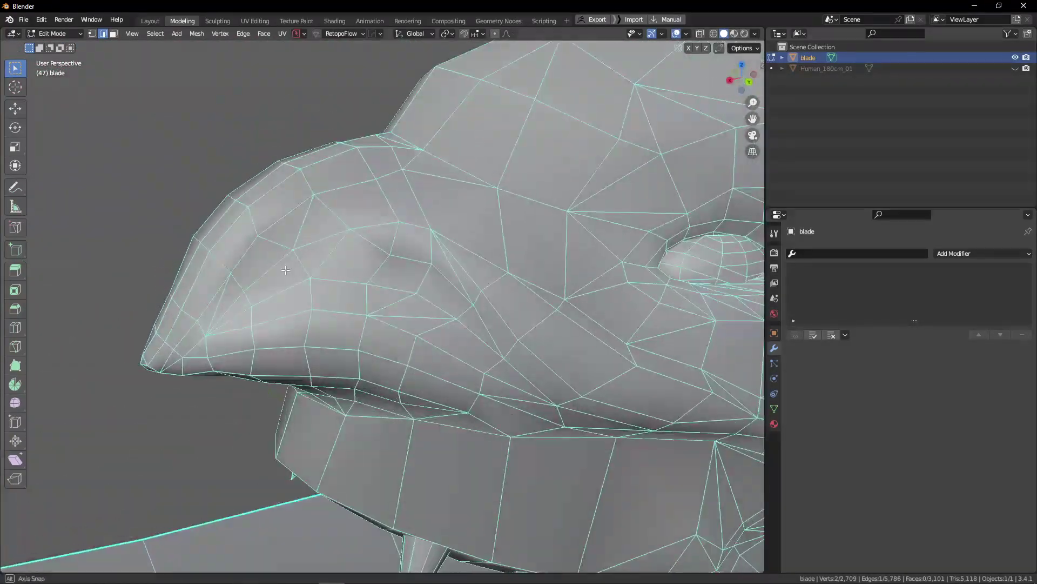
Step: Switch to face selection and select the patch of faces around the beak's nostril to examine its topology
middle_drag(284, 374, 360, 296)
key(3)
click(281, 360)
scroll(236, 358, up, 2)
scroll(262, 360, down, 3)
click(291, 354)
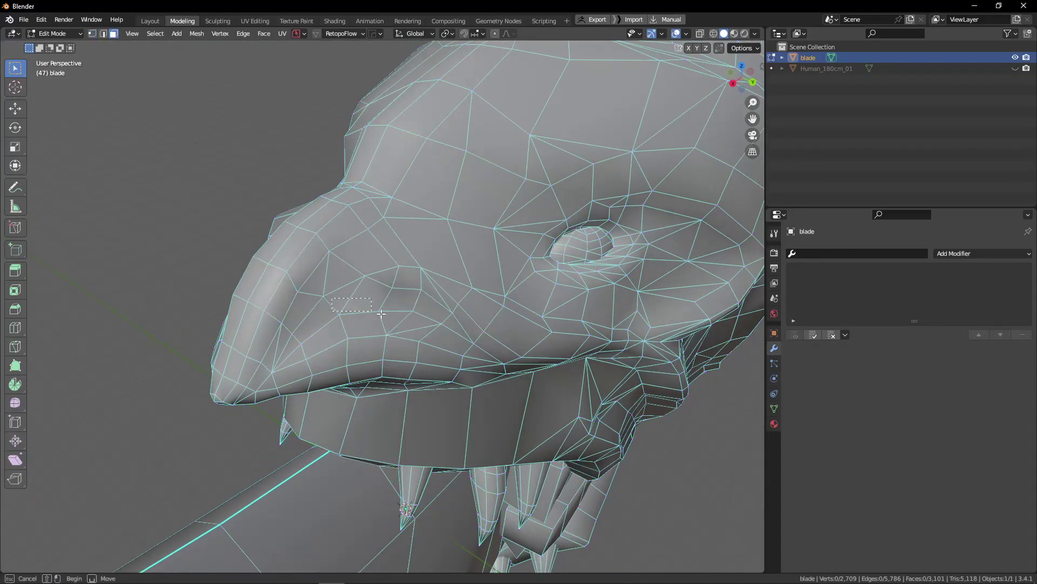
drag(381, 313, 382, 314)
middle_drag(382, 315, 266, 295)
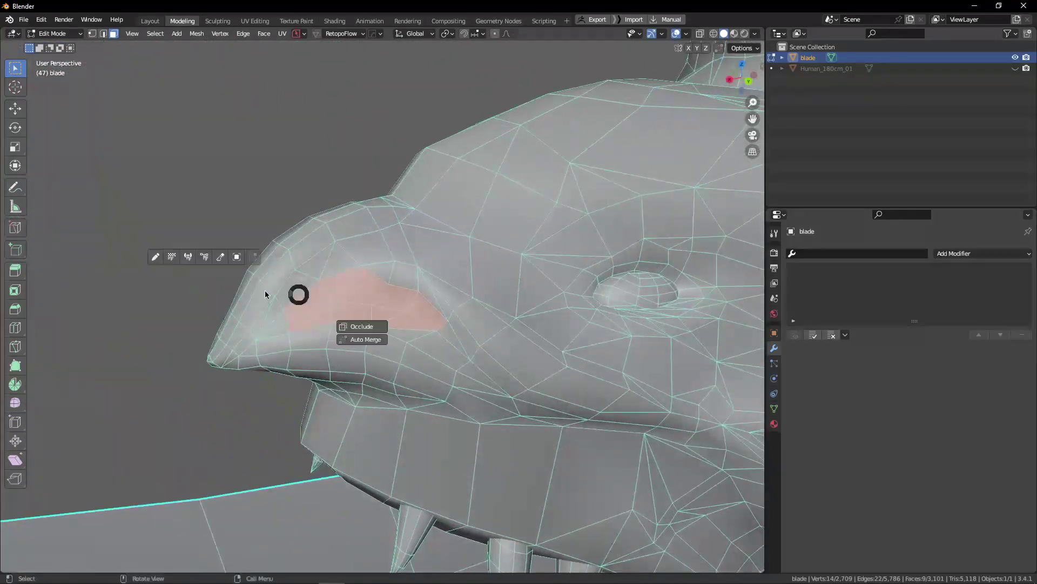
Step: Collapse surplus edges in the nostril area of the beak in edge selection
scroll(266, 294, up, 2)
key(2)
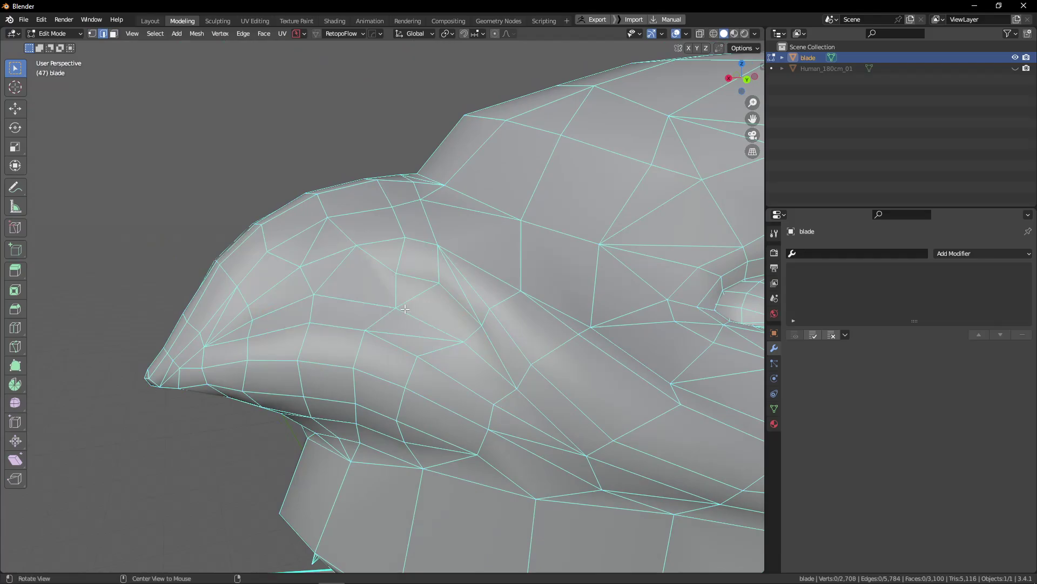
middle_drag(405, 309, 339, 315)
key(m)
key(c)
alt+drag(419, 289, 399, 270)
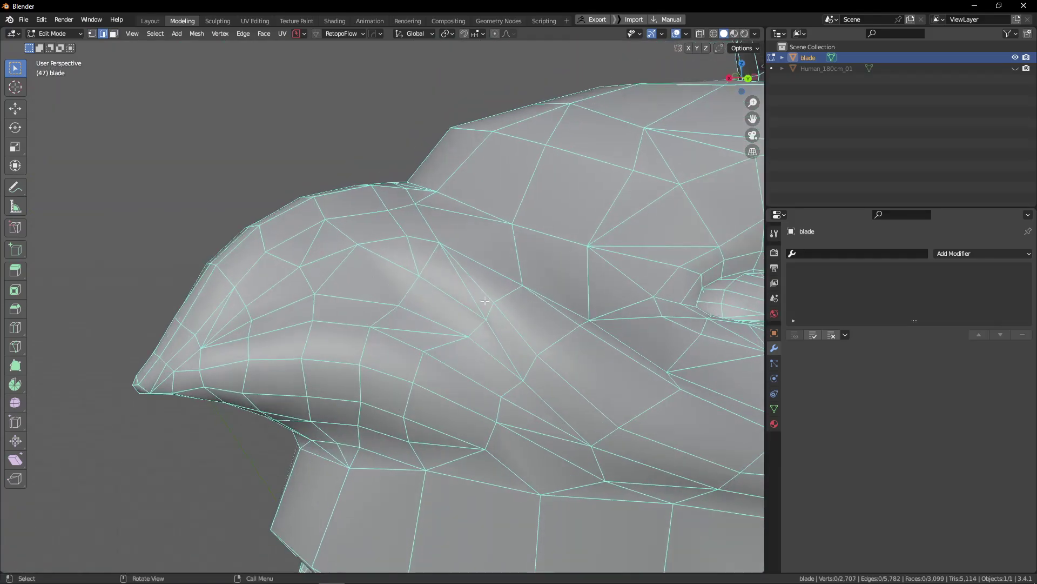
Step: Collapse the remaining narrow edges behind the nostril and check the beak's shading
key(m)
key(c)
alt+drag(473, 321, 238, 297)
key(1)
click(406, 244)
key(Tab)
click(246, 334)
scroll(257, 309, up, 4)
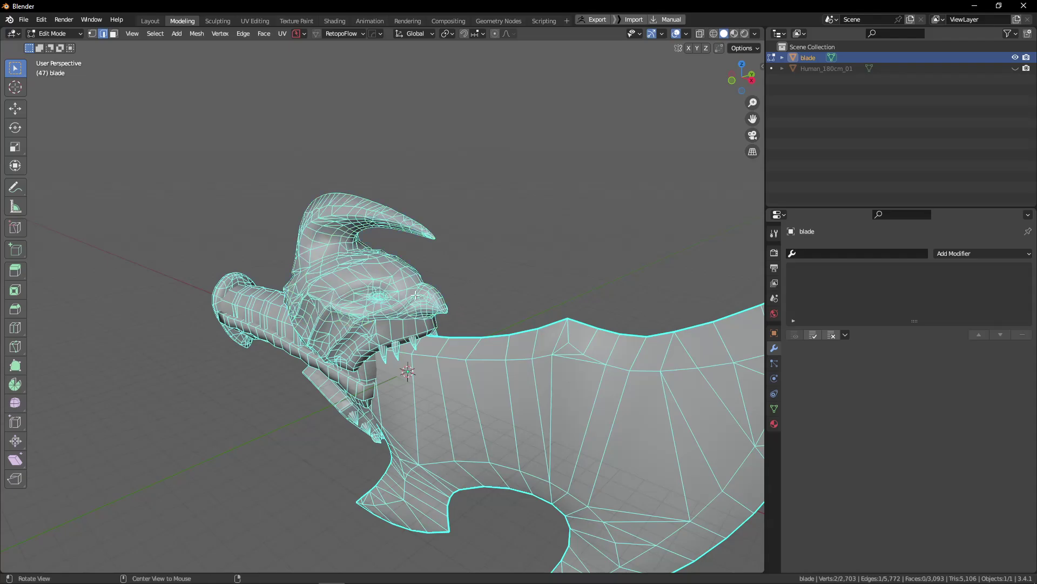
Step: Select the upper head with its horn, frame it in view and examine its topology
alt+drag(415, 295, 427, 322)
key(b)
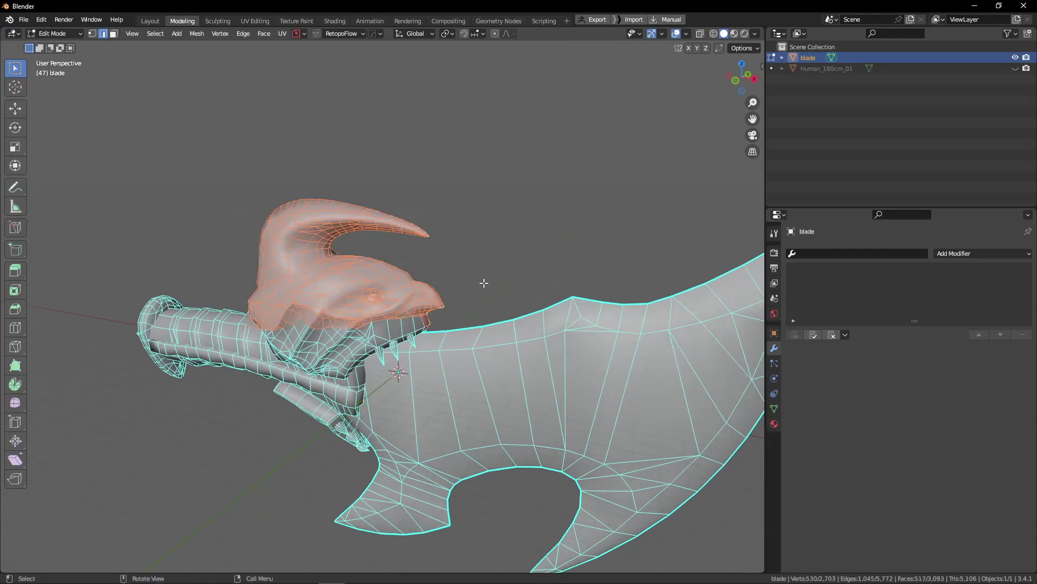
key(KP_Decimal)
middle_drag(478, 318, 430, 307)
click(541, 336)
middle_drag(541, 336, 600, 341)
click(522, 331)
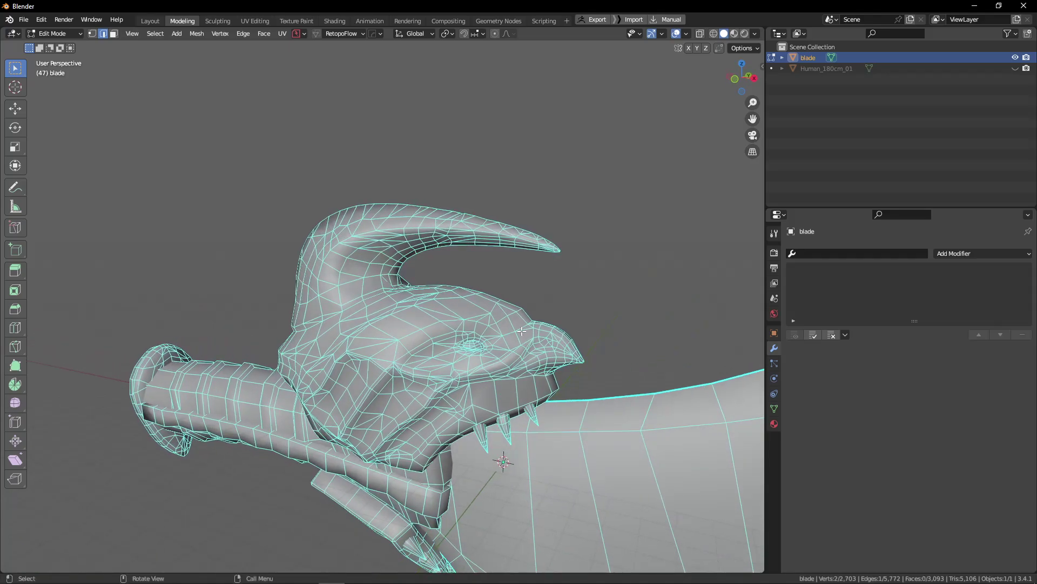
Step: Select the diagonal edge at the very tip of the beak and try to merge its vertices
scroll(594, 357, up, 3)
key(b)
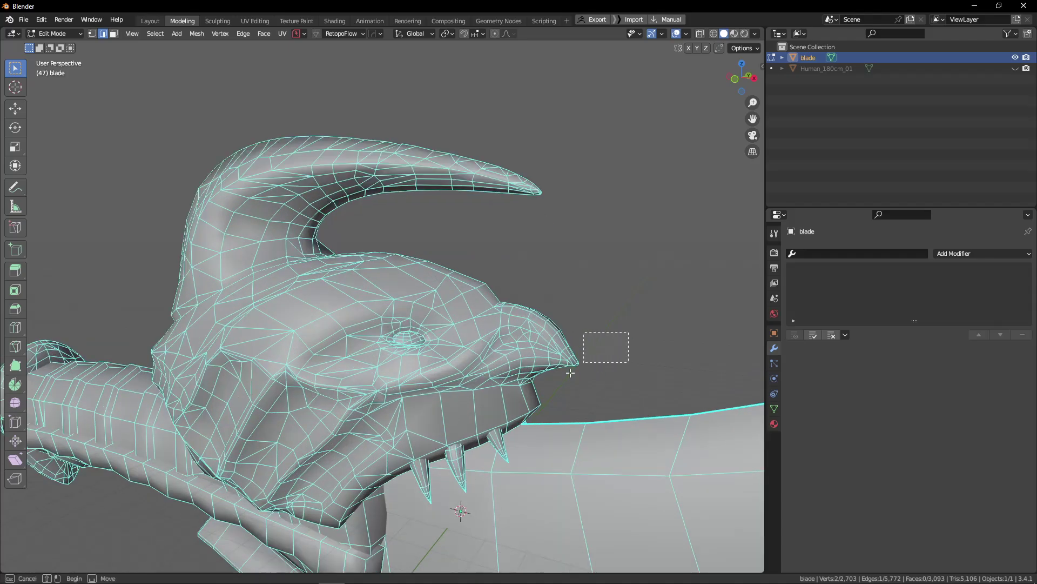
drag(555, 390, 557, 389)
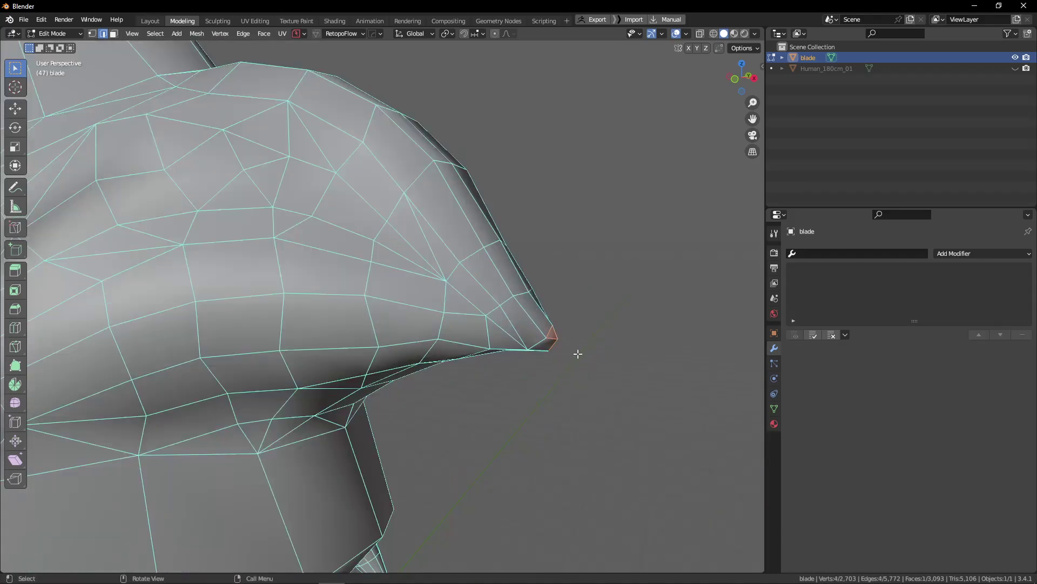
scroll(578, 354, up, 6)
click(555, 417)
middle_drag(577, 355, 450, 368)
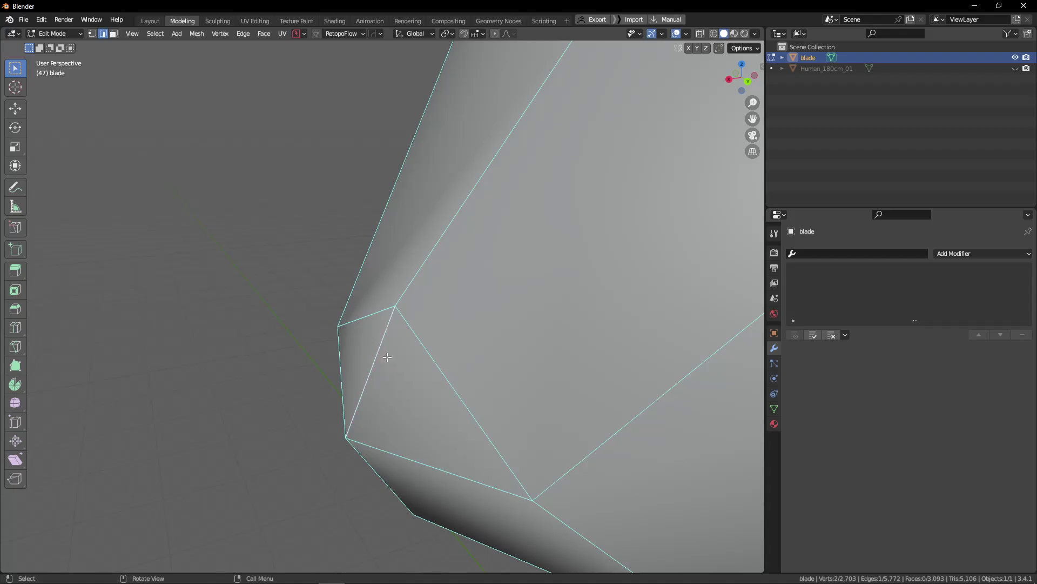
scroll(387, 357, down, 5)
middle_drag(388, 357, 484, 328)
key(m)
click(364, 331)
Step: Connect two vertices across the face at the beak's tip with a new edge, working in vertex selection
scroll(500, 335, down, 7)
scroll(462, 345, down, 3)
scroll(484, 328, up, 5)
scroll(483, 318, up, 3)
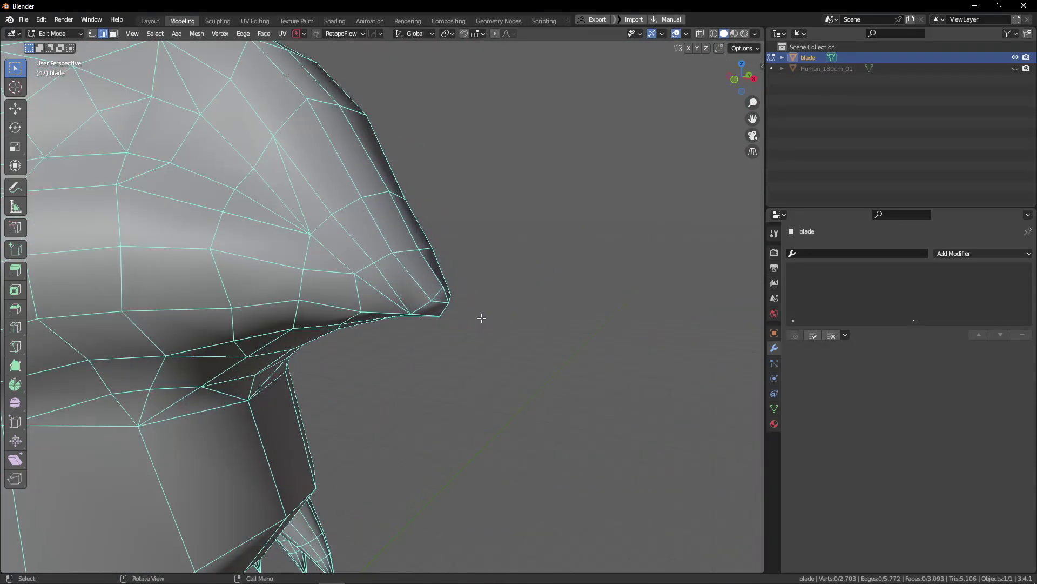
scroll(466, 308, down, 2)
scroll(432, 290, up, 5)
key(1)
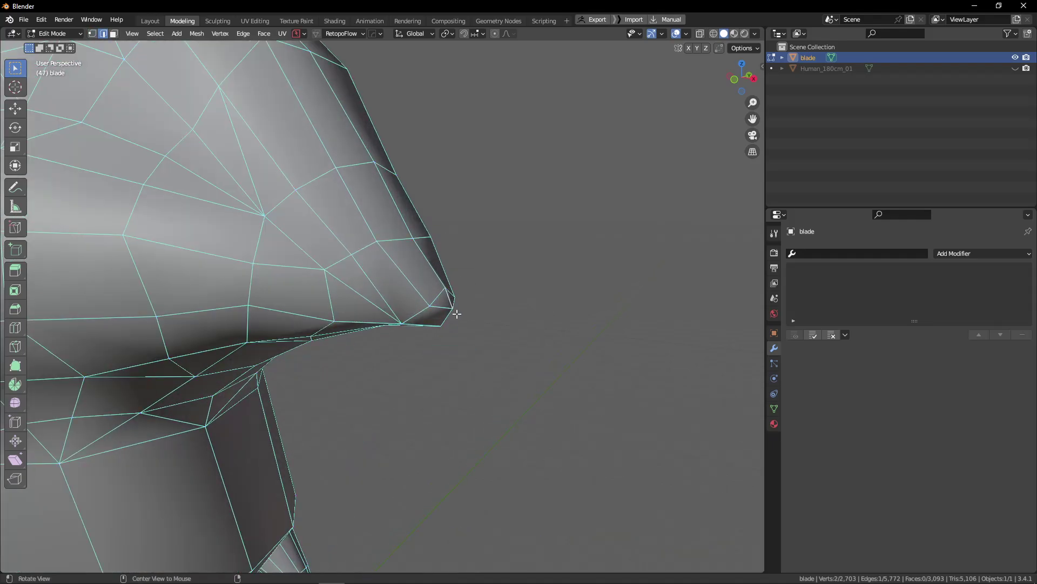
alt+drag(457, 314, 471, 306)
key(m)
click(470, 306)
scroll(485, 304, down, 5)
scroll(487, 304, up, 5)
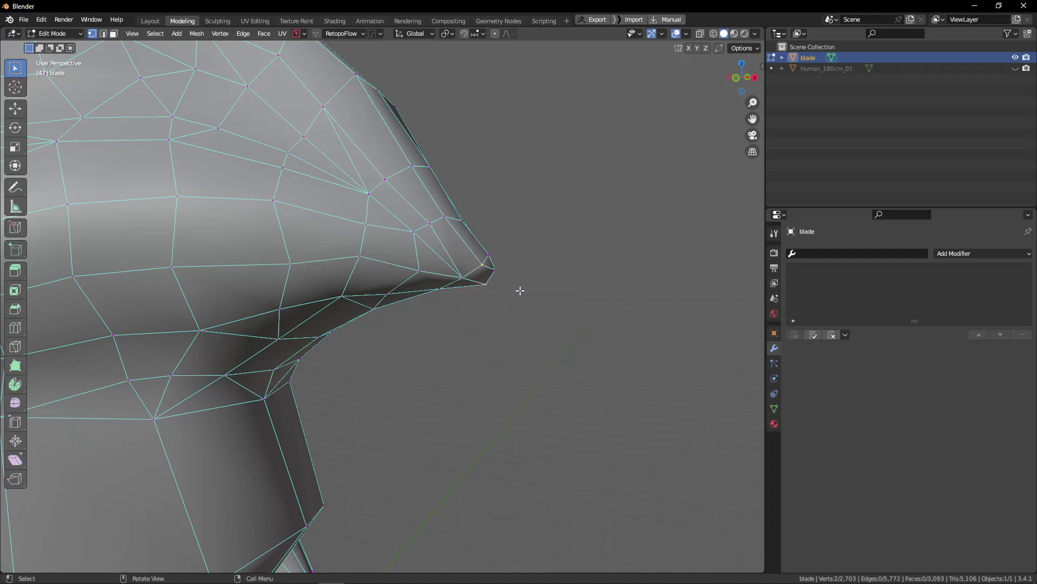
middle_drag(514, 306, 481, 295)
drag(430, 181, 556, 373)
key(Tab)
middle_drag(556, 313, 446, 272)
click(528, 366)
scroll(440, 268, up, 3)
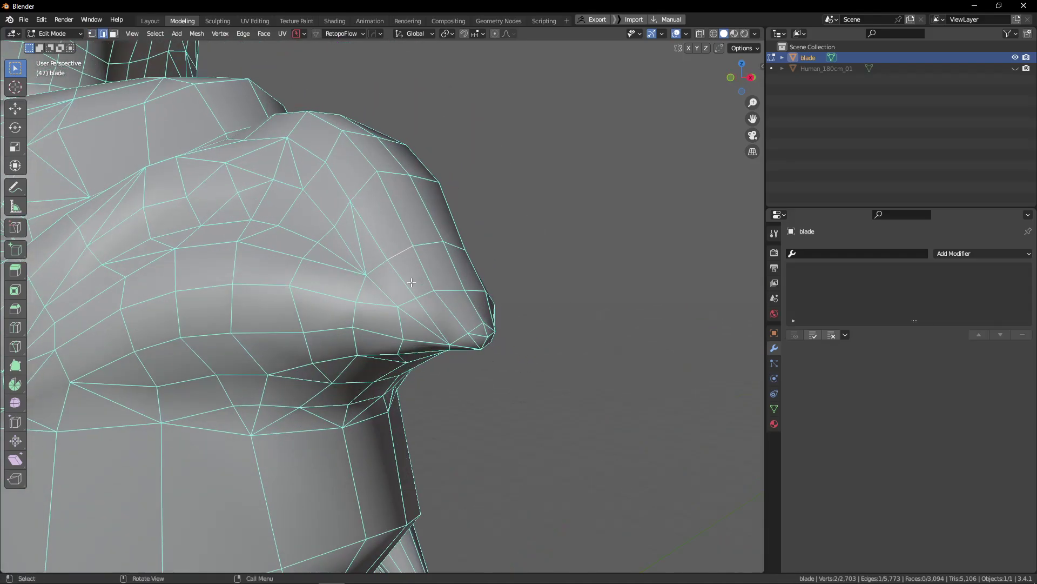
Step: Collapse surplus edges on the side of the beak and check the resulting shading
middle_drag(308, 260, 281, 249)
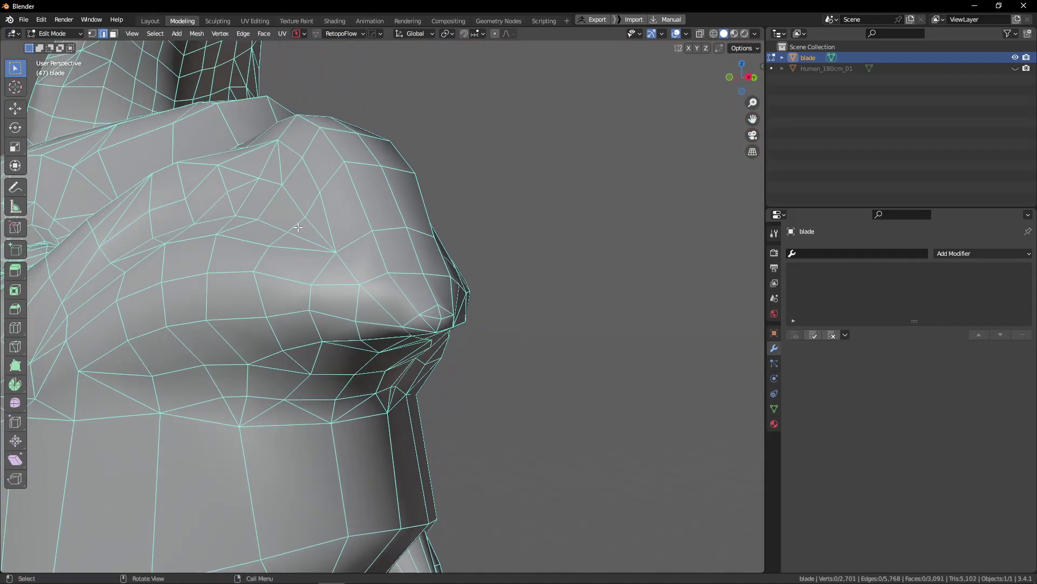
middle_drag(259, 211, 436, 225)
click(267, 251)
key(Tab)
click(433, 167)
middle_drag(432, 167, 431, 173)
key(Tab)
middle_drag(405, 213, 385, 242)
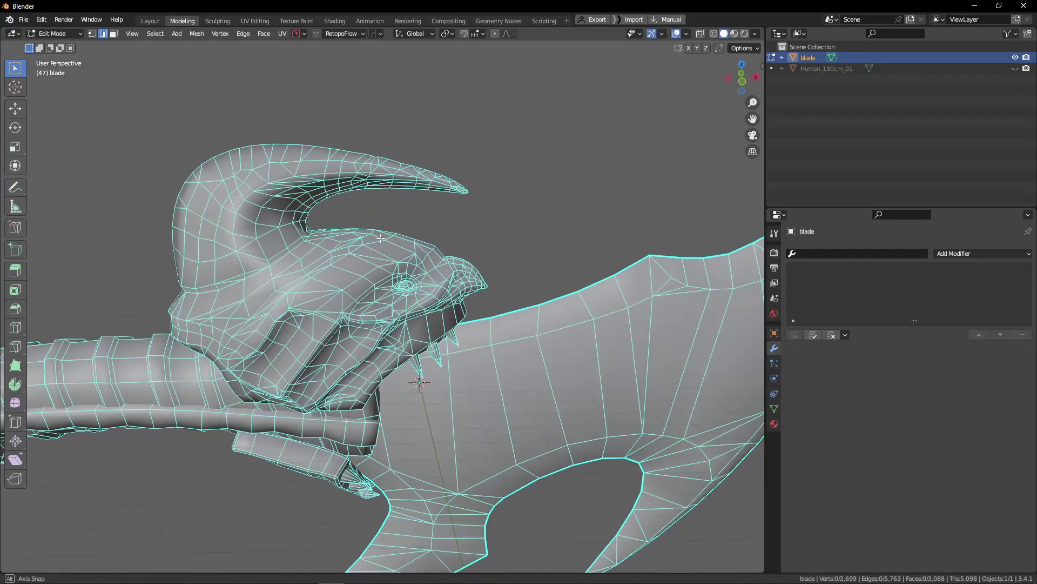
Step: Examine the smooth-shaded head's silhouette, especially the sharp ridge at its back above the handle
shift+middle_drag(324, 259, 382, 228)
key(Tab)
scroll(283, 243, up, 1)
shift+middle_drag(204, 298, 284, 263)
click(247, 222)
middle_drag(248, 222, 216, 258)
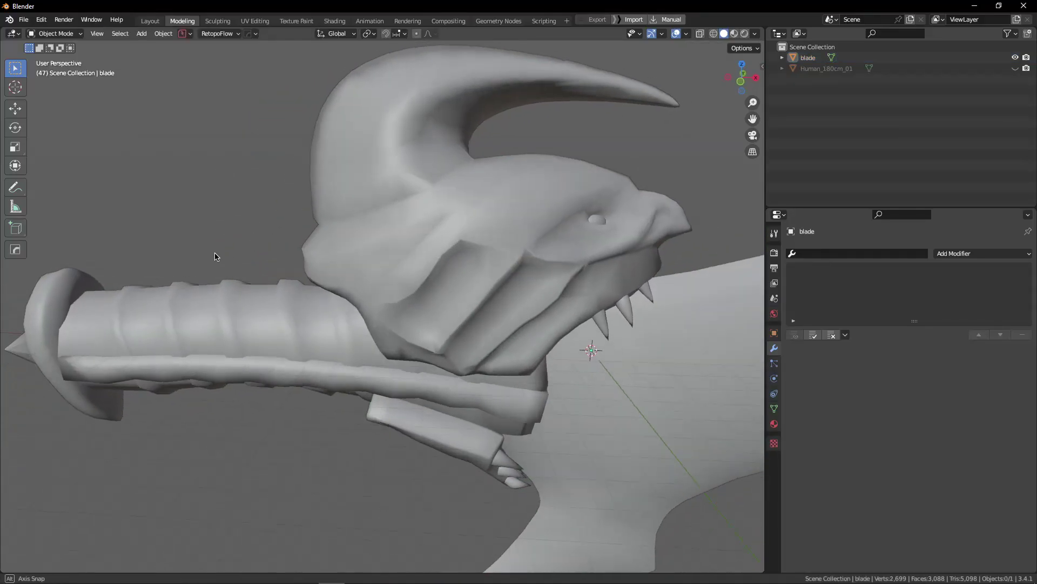
scroll(270, 254, up, 3)
middle_drag(331, 245, 315, 250)
scroll(315, 249, down, 3)
scroll(280, 294, up, 3)
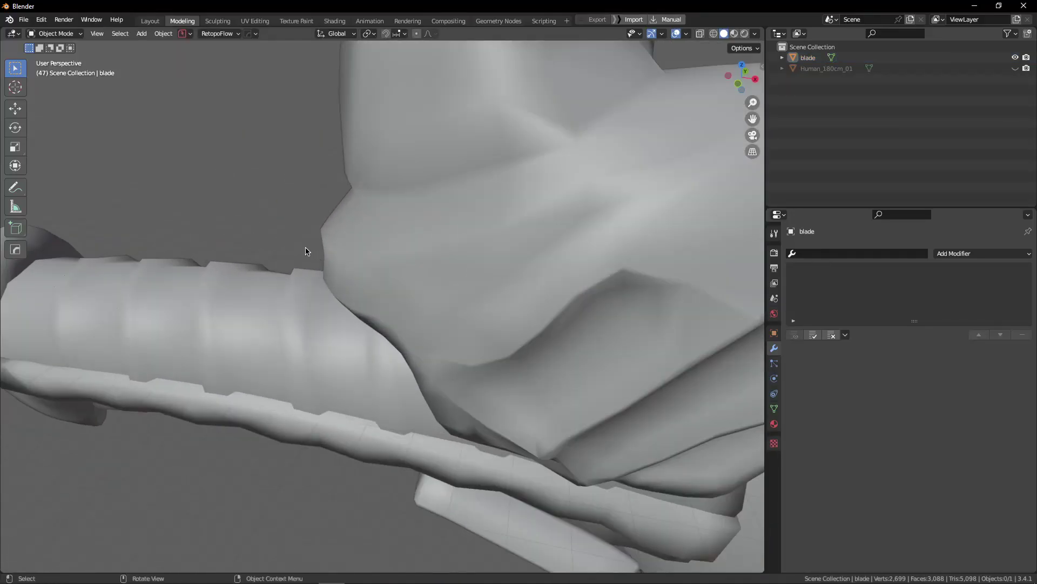
scroll(356, 259, down, 2)
middle_drag(347, 287, 357, 208)
scroll(348, 272, up, 4)
click(354, 255)
key(Tab)
click(330, 309)
key(Tab)
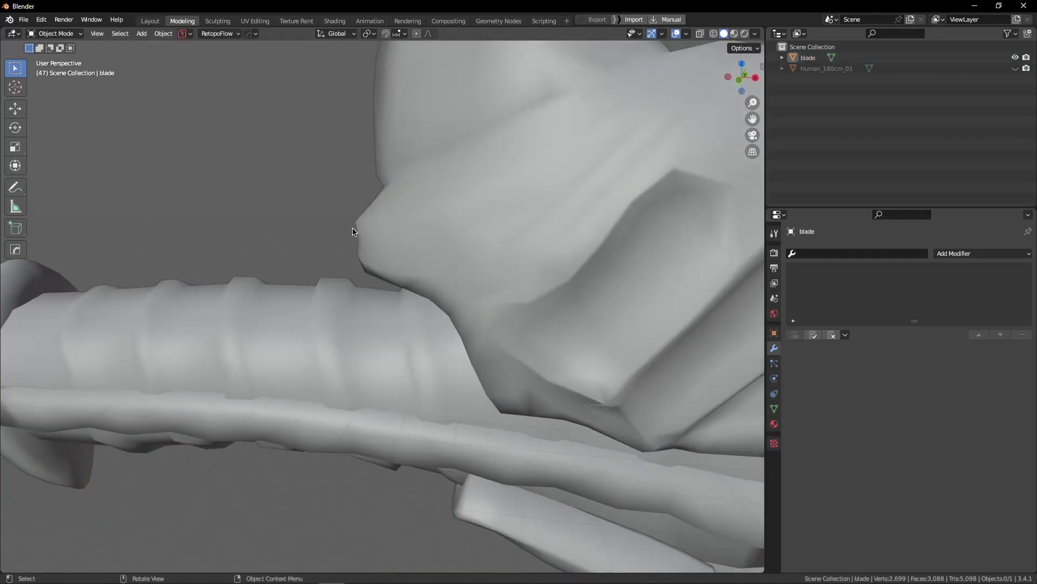
scroll(353, 231, down, 8)
click(413, 232)
scroll(263, 120, up, 1)
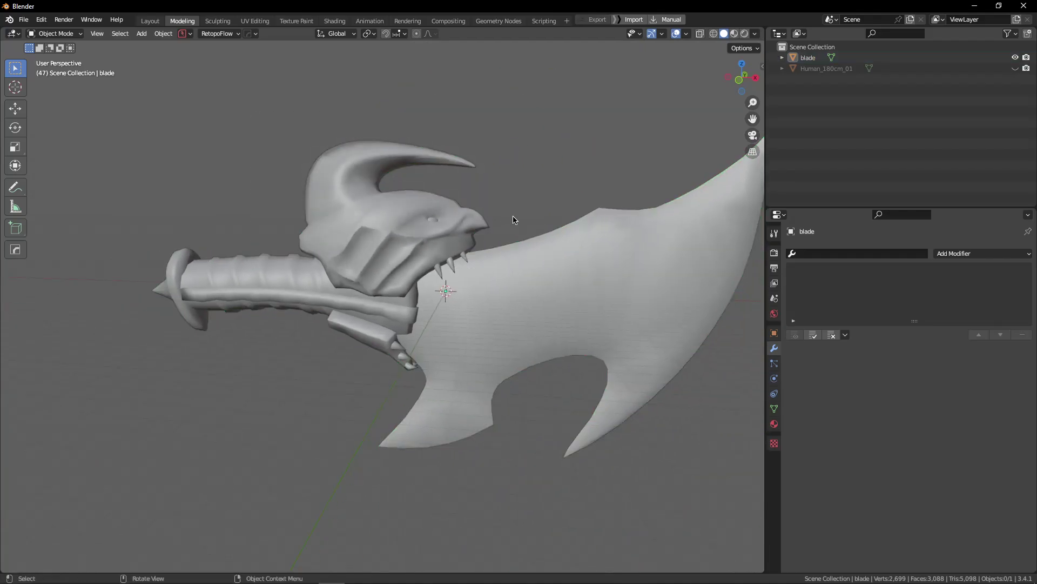
Step: Try to soften the sharp ridge at the back of the head by adding geometry along its edge loop
scroll(305, 236, up, 8)
click(319, 229)
key(Tab)
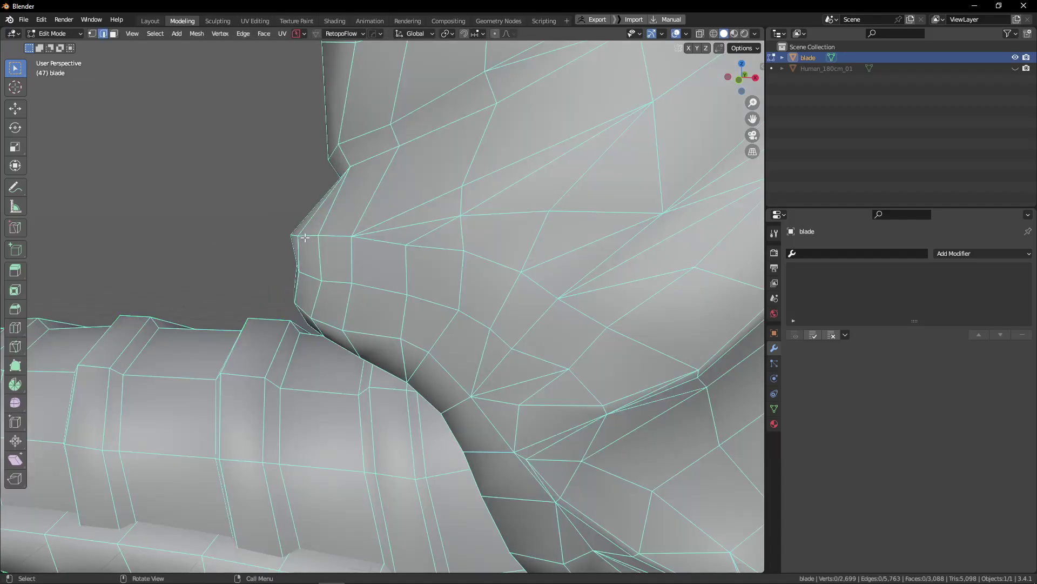
middle_drag(313, 247, 184, 229)
alt+click(293, 263)
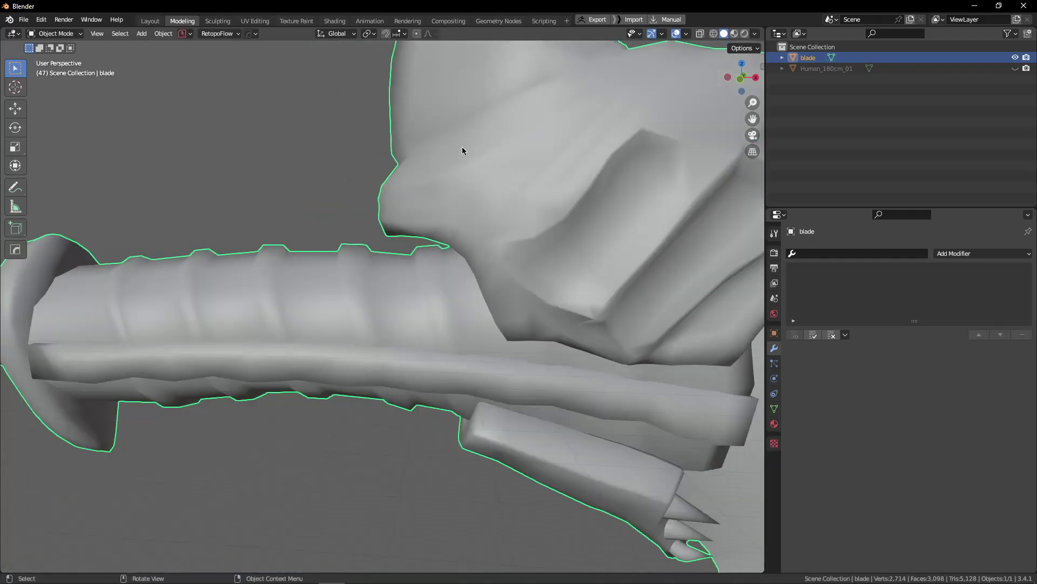
key(ctrl+Tab)
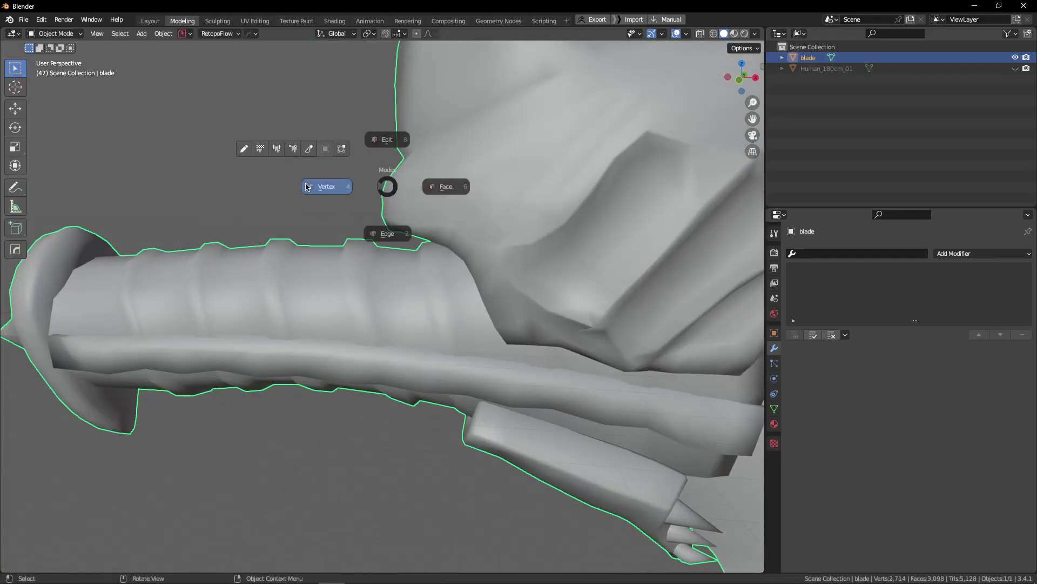
click(363, 194)
middle_drag(364, 194, 470, 202)
scroll(470, 202, up, 3)
key(b)
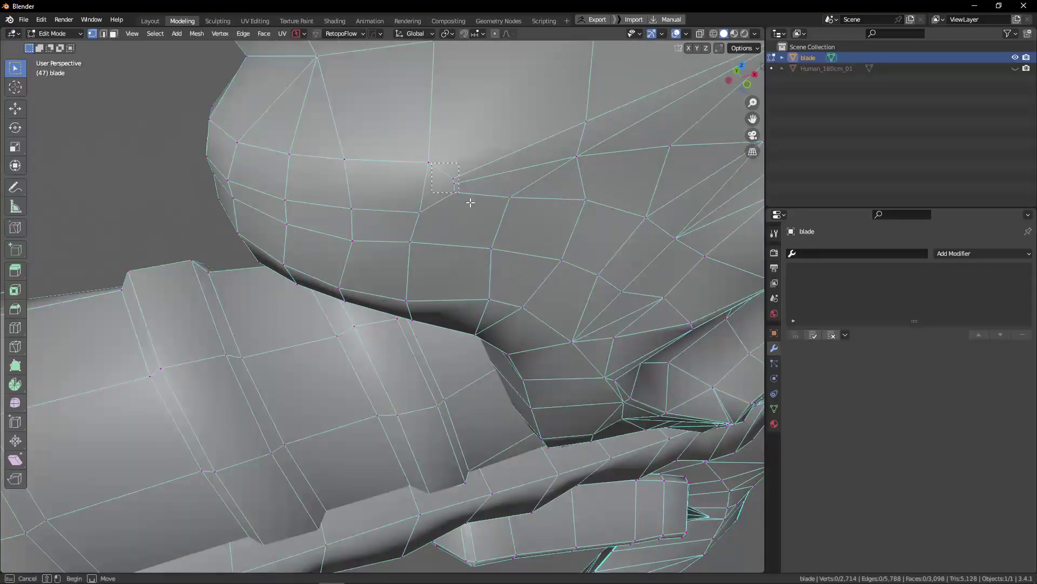
scroll(211, 200, down, 3)
middle_drag(212, 199, 290, 221)
Step: Move the ridge edges at the back of the head by about 1.87 cm X, 0.63 cm Y and 0.55 cm Z, then nudge them further
key(Tab)
key(Tab)
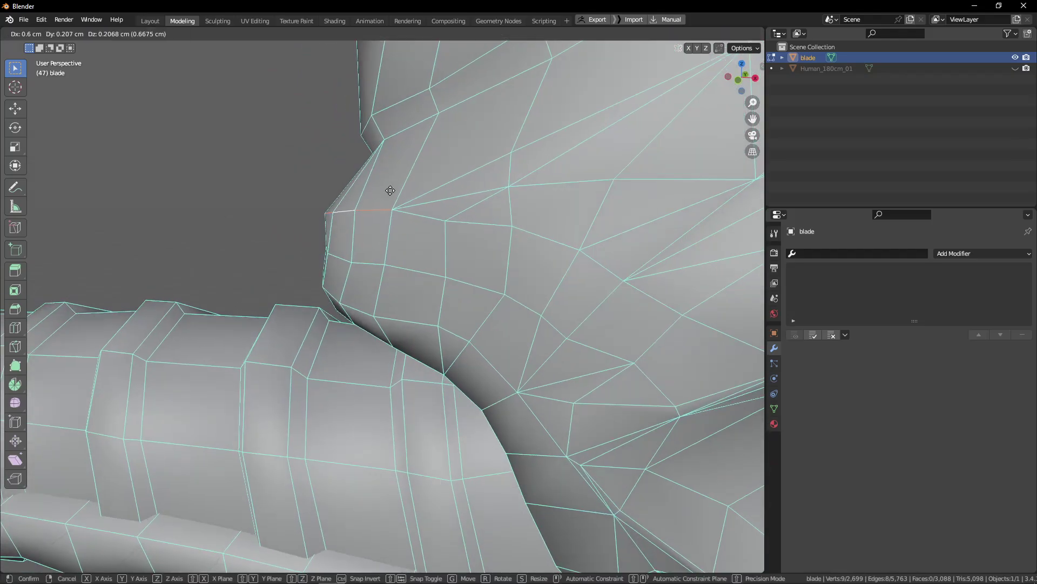
click(401, 187)
key(Tab)
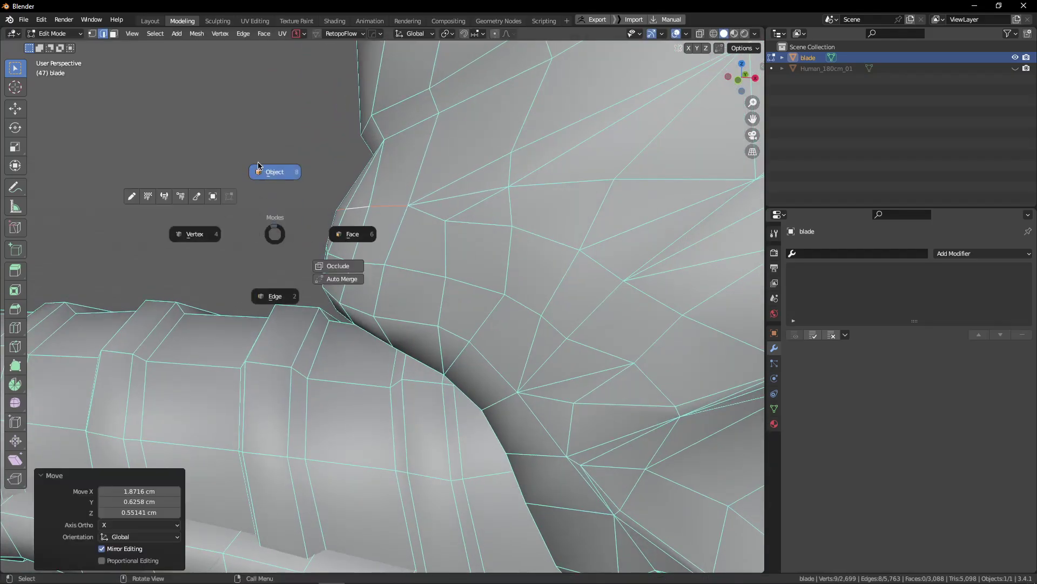
middle_drag(277, 200, 281, 196)
key(Tab)
key(g)
click(412, 189)
key(Tab)
click(280, 193)
scroll(279, 195, down, 3)
scroll(311, 238, up, 3)
Step: Reposition the row of vertices on the underside of the bulge at the back of the head and check the silhouette
key(Tab)
middle_drag(314, 242, 343, 300)
click(308, 262)
key(Tab)
key(Tab)
alt+click(327, 306)
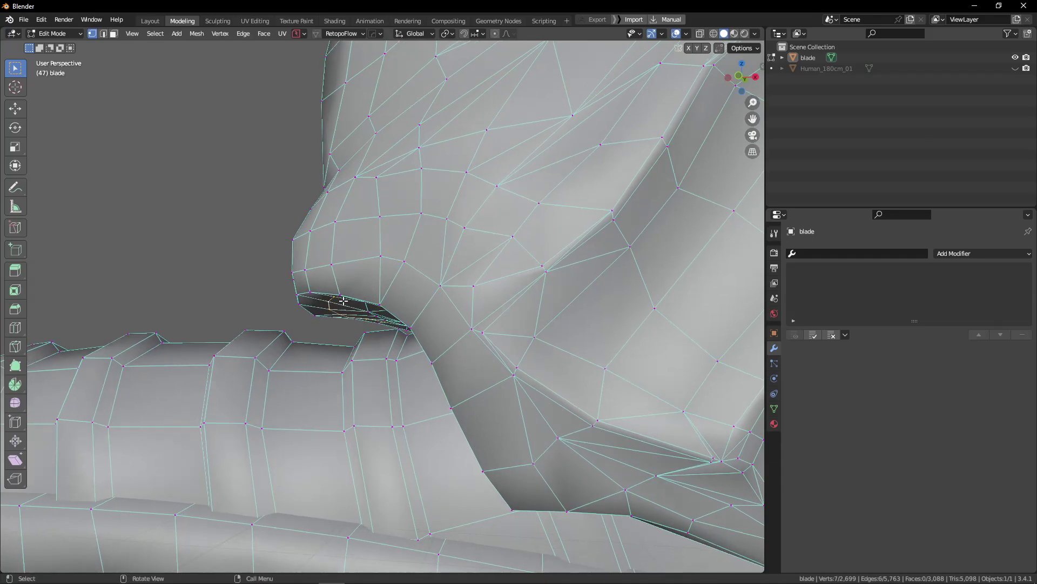
click(367, 274)
key(Tab)
middle_drag(364, 226, 380, 242)
scroll(373, 243, down, 4)
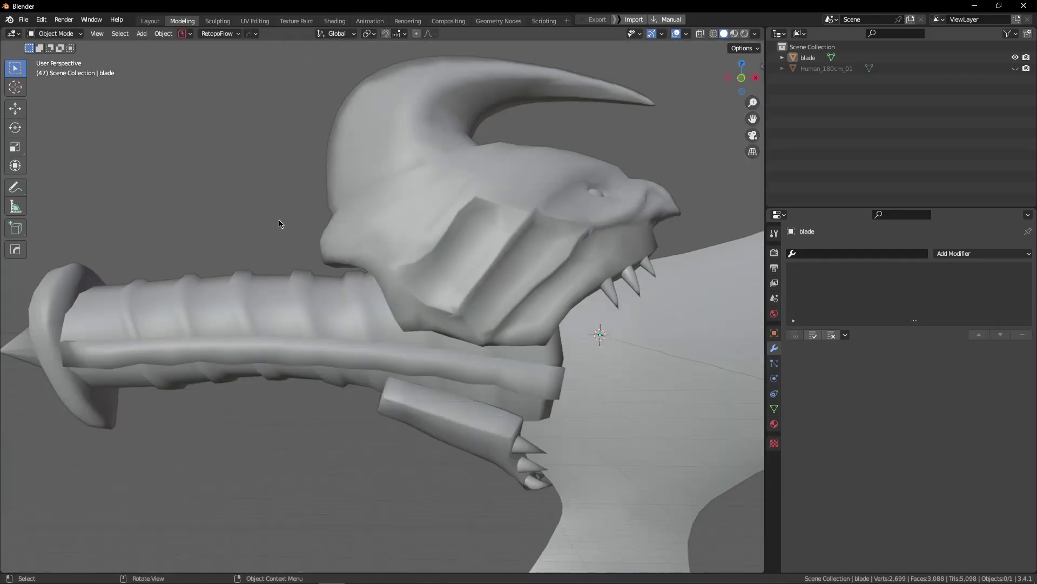
Step: Move a single vertex along the lower edge of the cheek folds by about -0.62 cm X, 0.03 cm Y and 0.73 cm Z
middle_drag(280, 223, 407, 317)
scroll(325, 267, up, 6)
key(Tab)
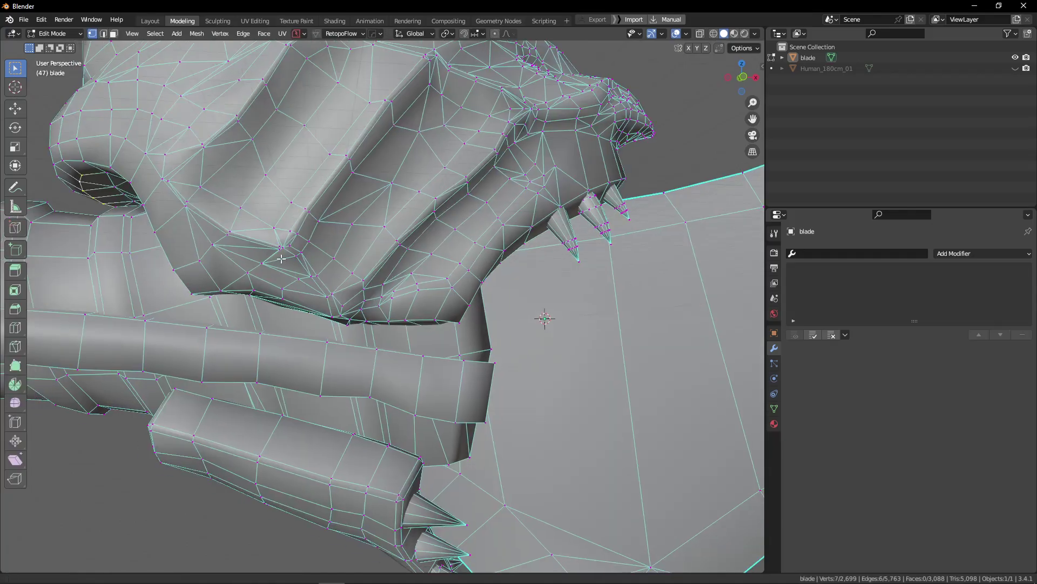
scroll(415, 335, up, 2)
click(399, 322)
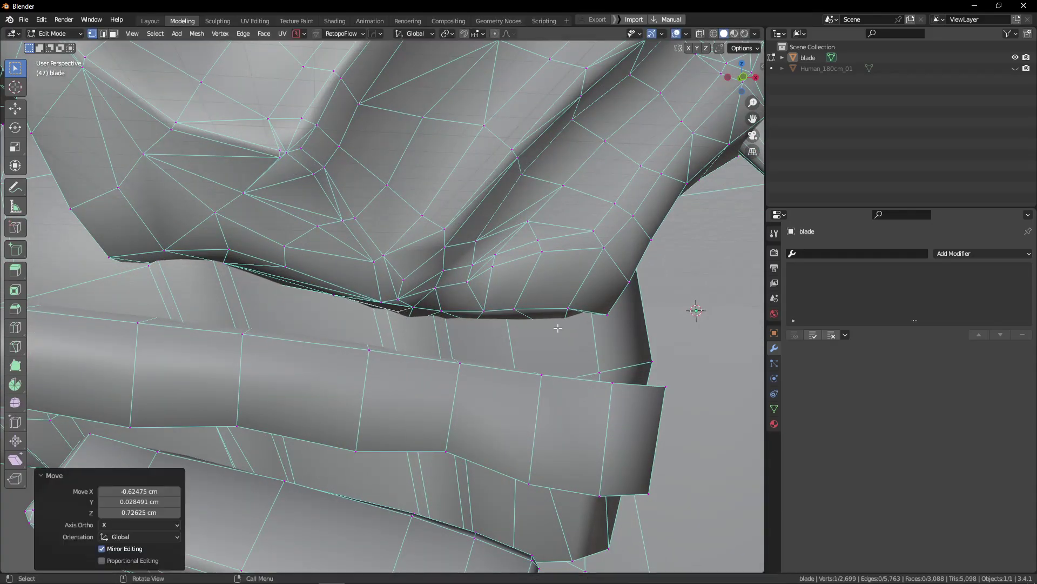
Step: Collapse surplus edges around the bottom of the cheek folds in edge selection
scroll(554, 326, up, 1)
middle_drag(551, 323, 464, 295)
scroll(462, 295, up, 1)
key(Tab)
click(470, 369)
middle_drag(471, 369, 493, 310)
scroll(492, 310, up, 4)
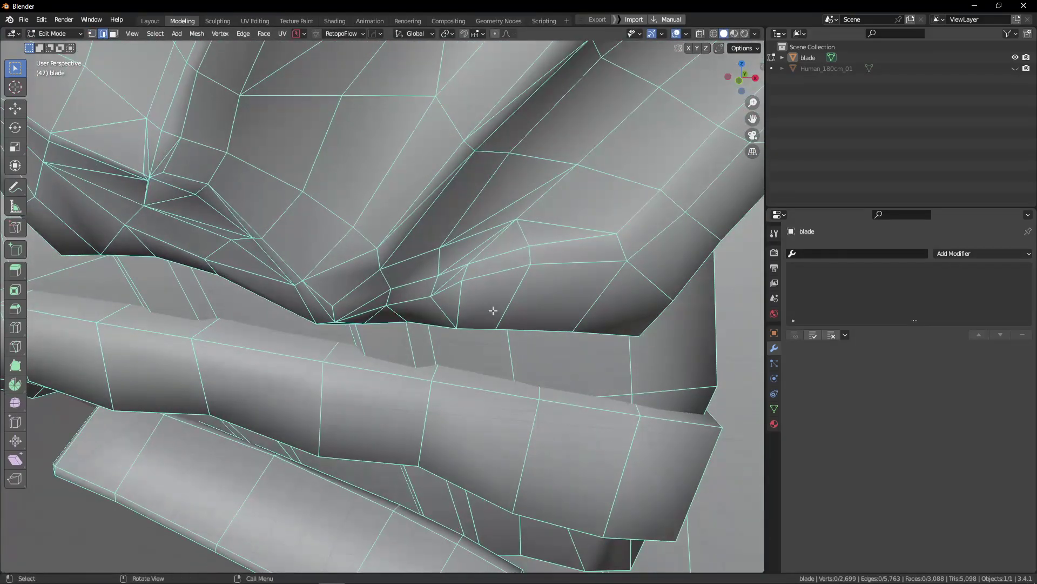
middle_drag(532, 263, 574, 217)
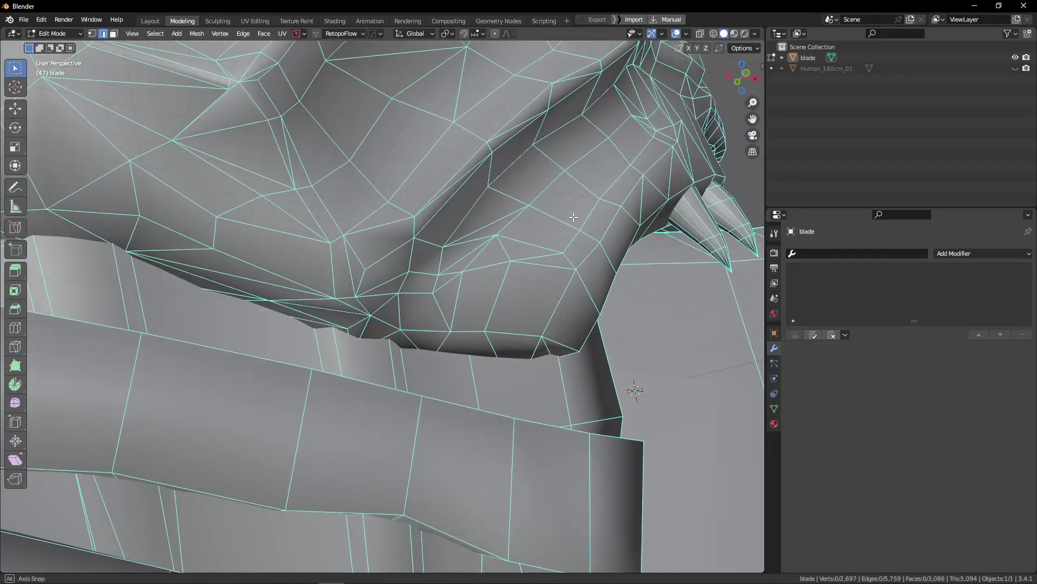
middle_drag(431, 285, 479, 254)
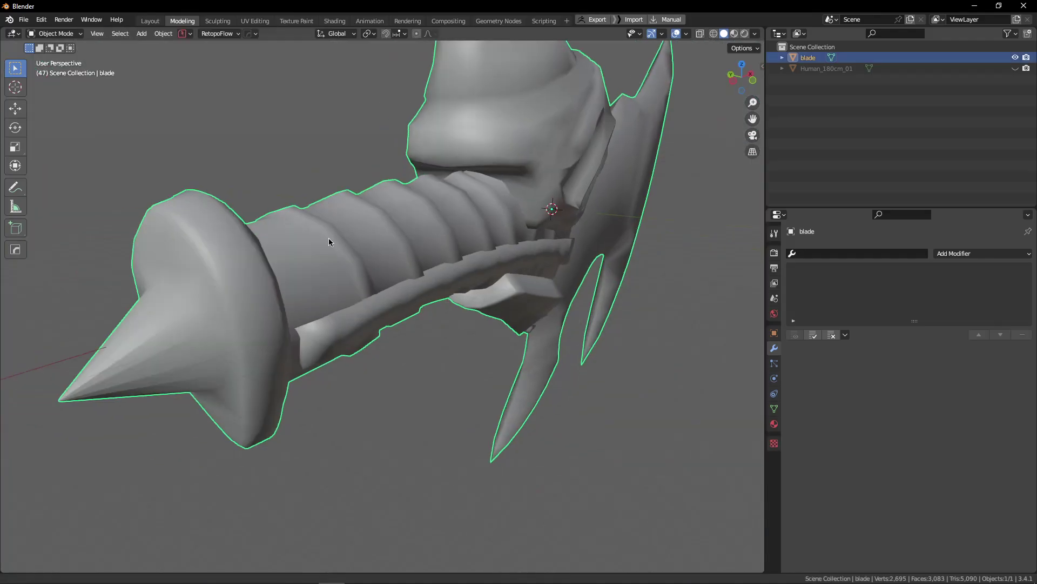
Step: Select the tip of the pommel spike, frame it in view and examine its topology and shading
key(Tab)
middle_drag(329, 238, 405, 237)
key(1)
middle_drag(306, 354, 282, 386)
drag(265, 403, 303, 445)
scroll(303, 444, up, 5)
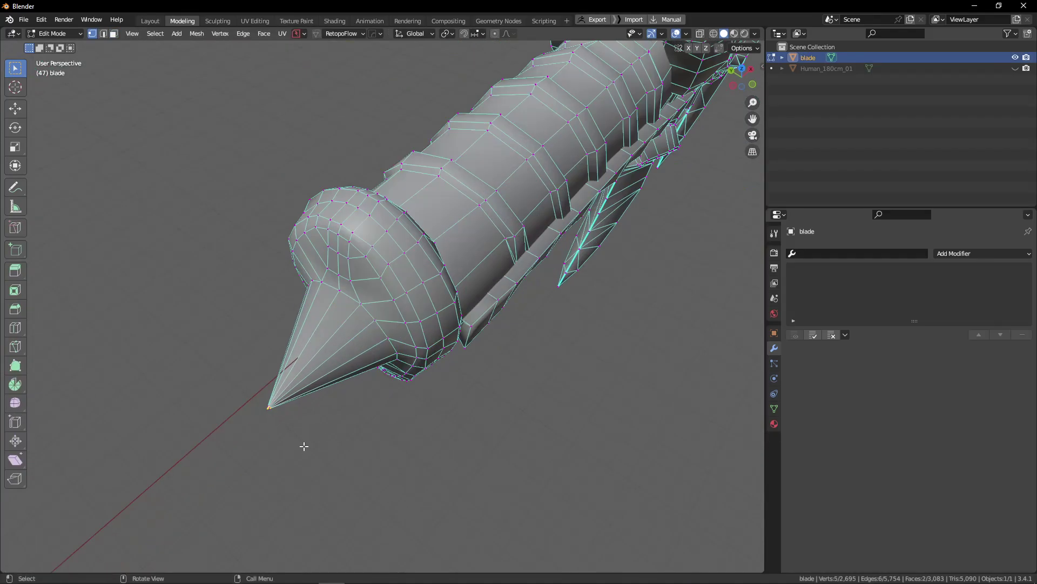
key(KP_Decimal)
scroll(330, 353, down, 5)
middle_drag(289, 435, 344, 358)
scroll(331, 353, down, 4)
key(Tab)
scroll(352, 280, down, 3)
scroll(376, 291, down, 4)
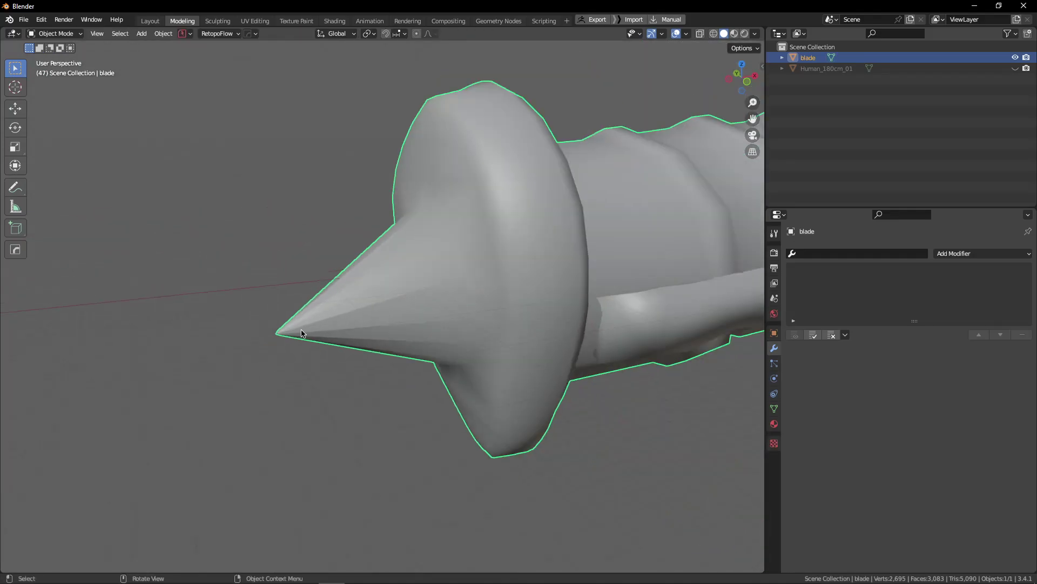
middle_drag(376, 292, 295, 306)
Step: Try dissolving the small edge loop just behind the tip of the pommel spike, and undo it
key(Tab)
scroll(306, 318, up, 6)
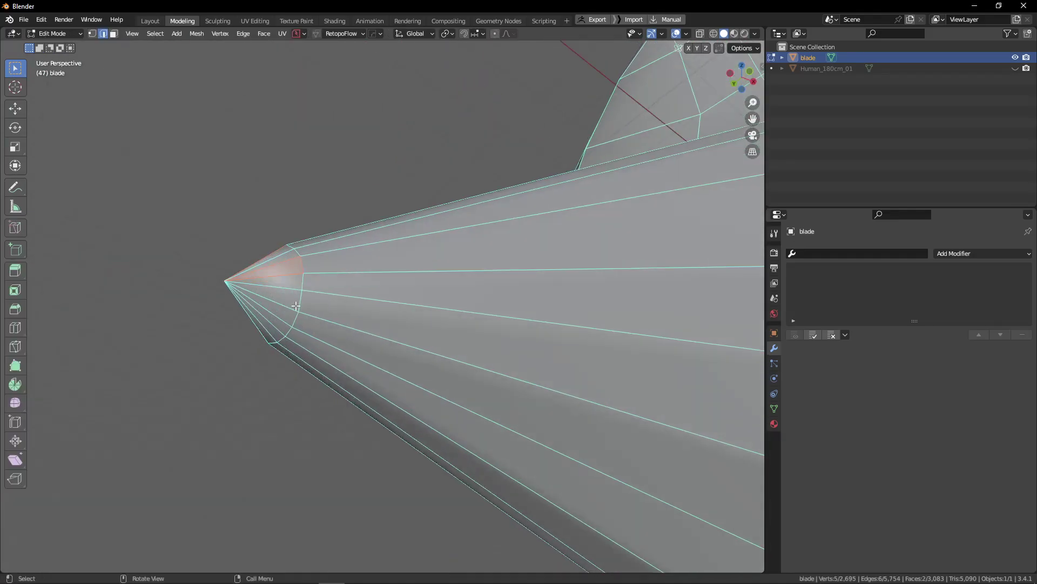
key(ctrl+x)
scroll(315, 310, down, 4)
middle_drag(329, 346, 348, 306)
scroll(332, 351, down, 2)
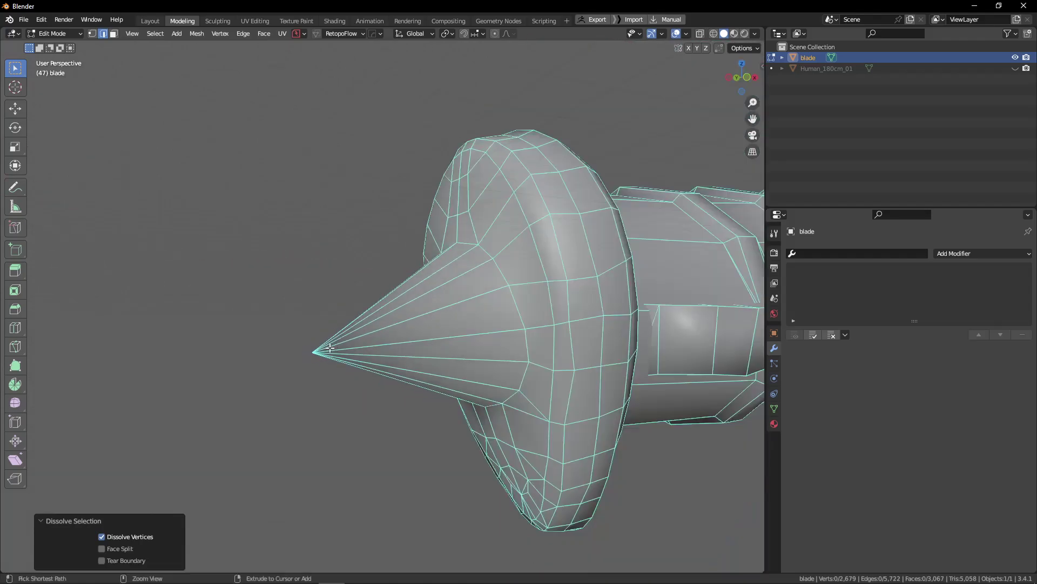
key(ctrl+z)
Step: Remove the pointed tip vertex of the pommel spike and fill the opening with strips of quad faces
key(Tab)
scroll(308, 342, up, 3)
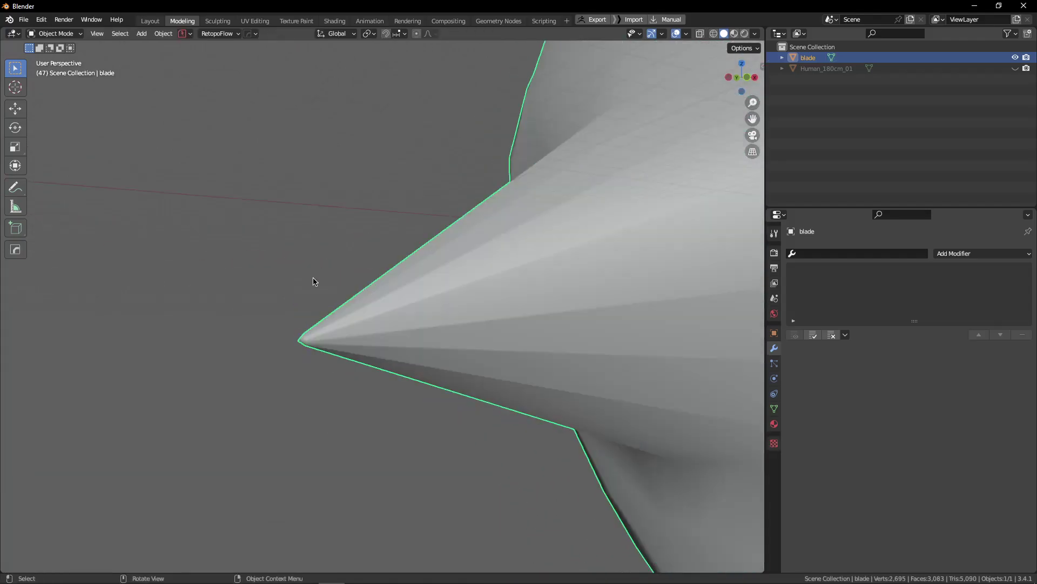
scroll(322, 348, down, 4)
scroll(327, 338, up, 5)
key(Tab)
scroll(327, 335, up, 4)
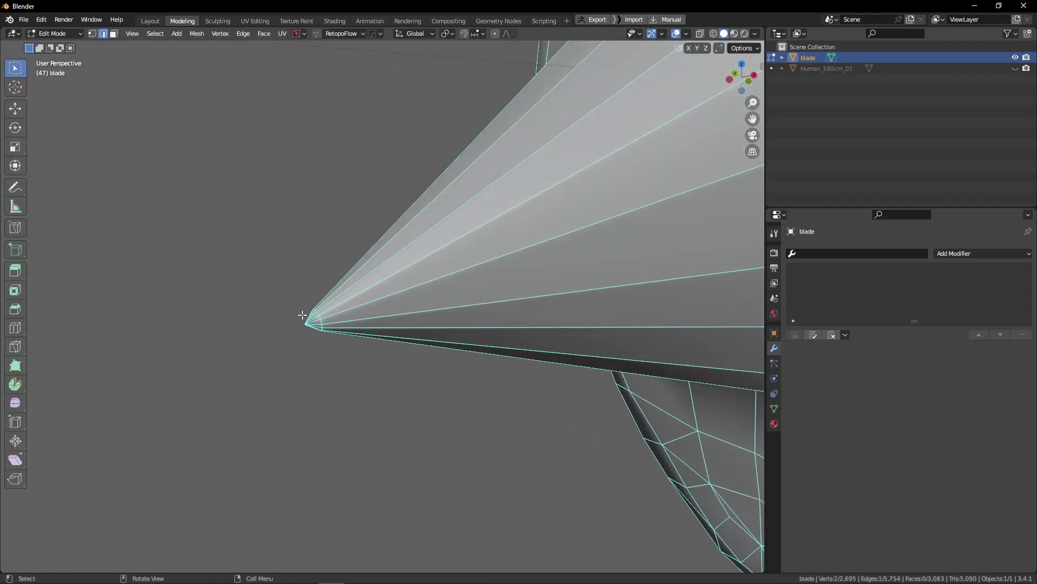
double_click(317, 287)
key(1)
middle_drag(317, 287, 466, 290)
key(2)
click(466, 290)
key(f)
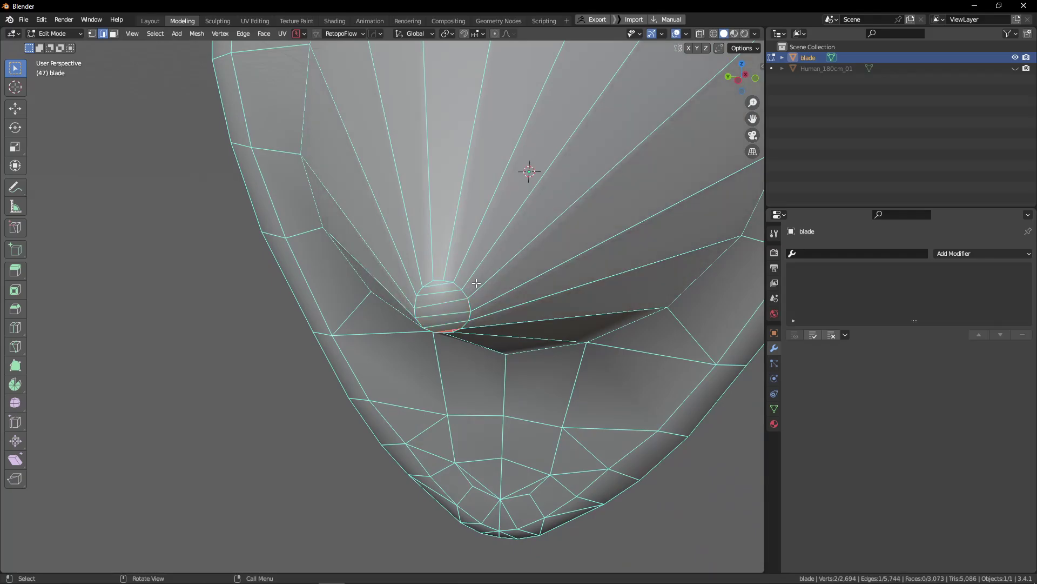
Step: Select the border loop of the pommel spike's new cap, scale it and check the spike's shading
middle_drag(476, 283, 383, 292)
alt+drag(350, 282, 437, 298)
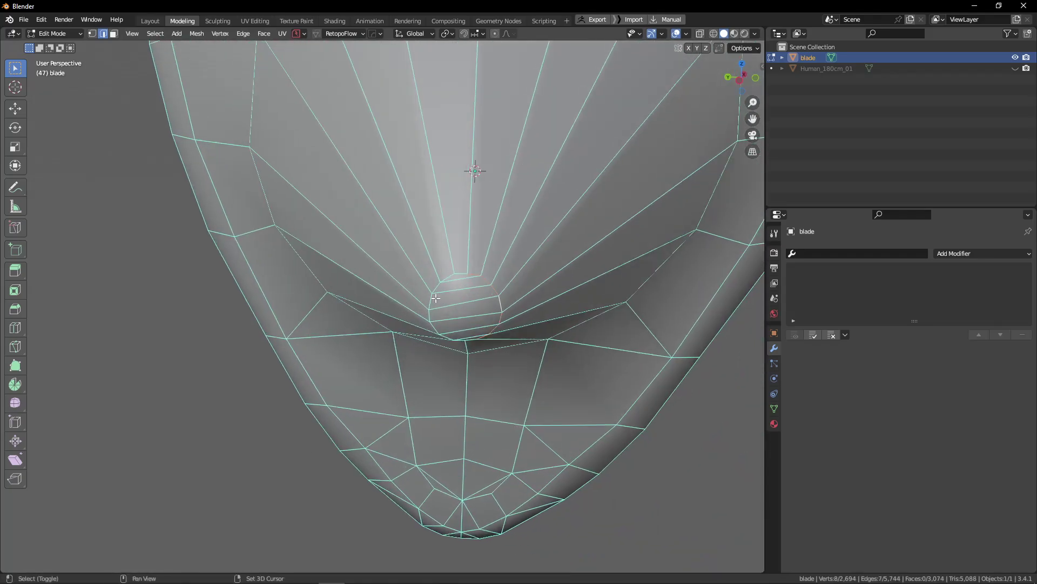
shift+double_click(430, 298)
alt+drag(463, 264, 459, 311)
key(s)
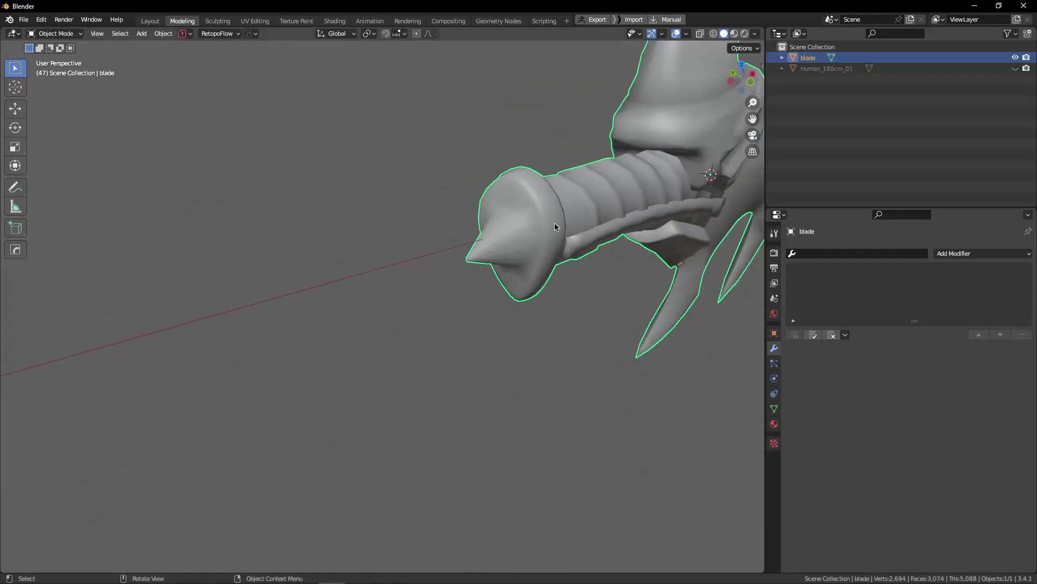
alt+drag(554, 222, 534, 238)
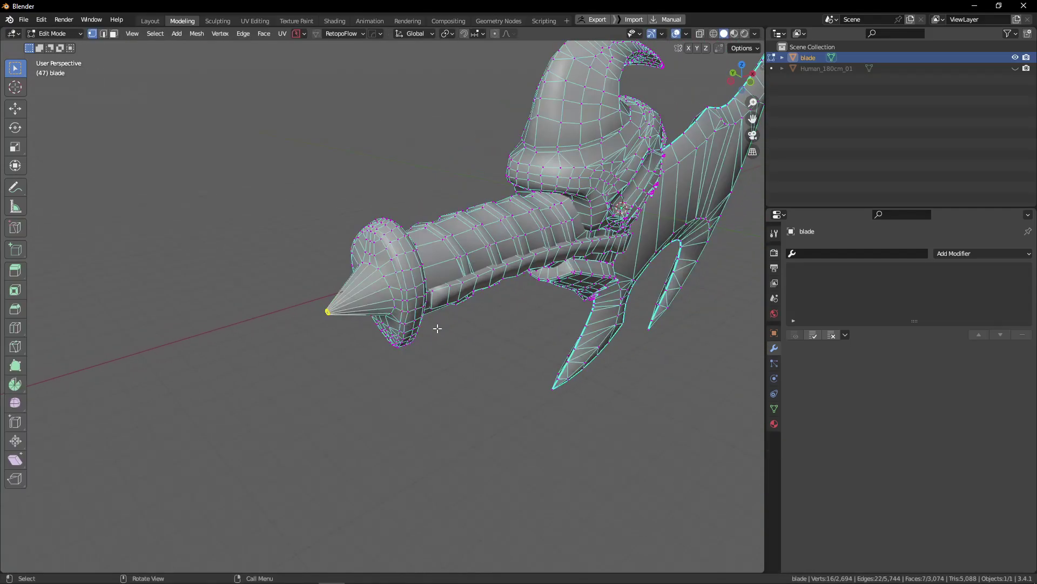
Step: Select the tip of the blade's lower prong nearest the handle in vertex selection and frame it for inspection
click(478, 327)
key(Tab)
click(478, 327)
shift+middle_drag(479, 327, 453, 324)
key(Tab)
drag(525, 355, 574, 404)
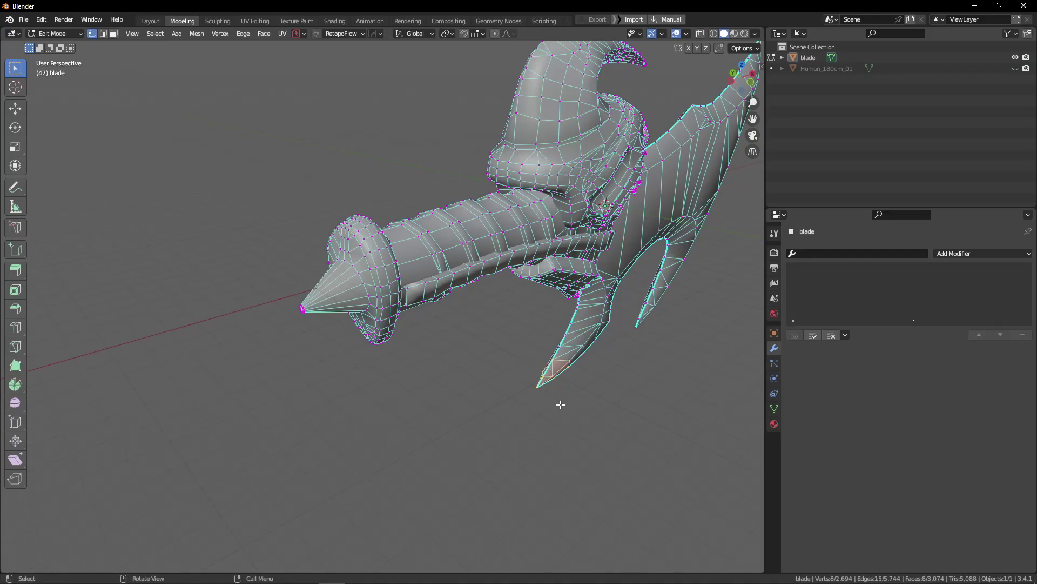
key(KP_Decimal)
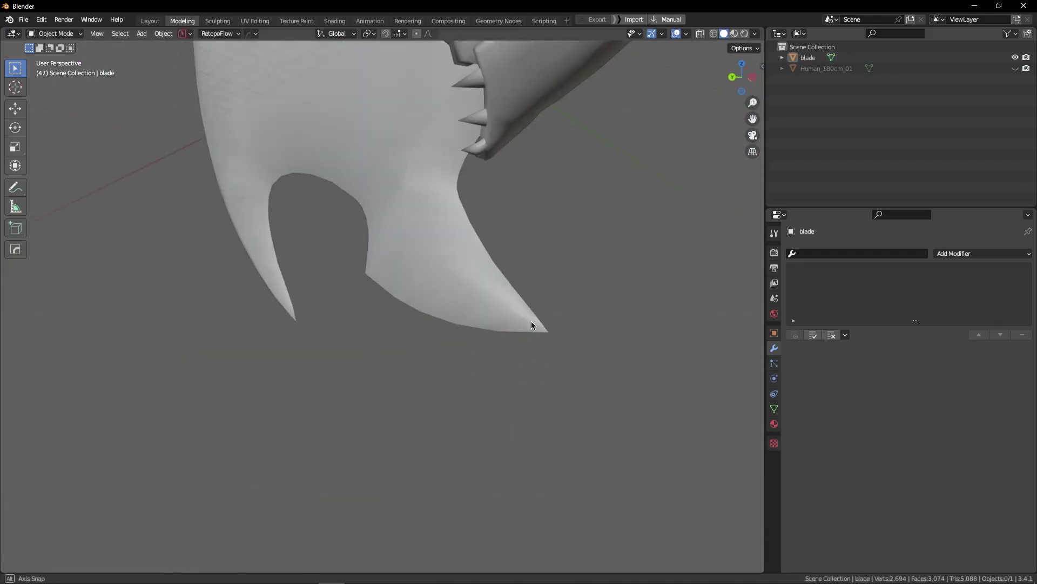
Step: Knife-cut an edge near the tip of the blade's lower prong, from the nearest inner vertex to the prong's lower outline
mouse_move(531, 321)
alt+mouse_down()
mouse_move(373, 366)
mouse_move(403, 324)
alt+mouse_up()
scroll(276, 329, up, 3)
key(Tab)
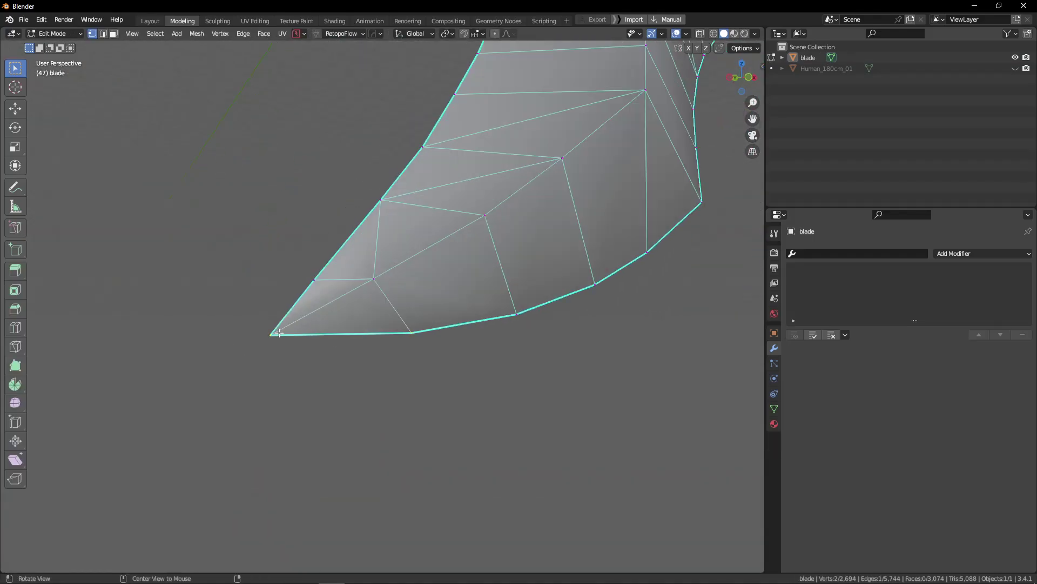
alt+drag(243, 322, 184, 332)
drag(178, 332, 221, 384)
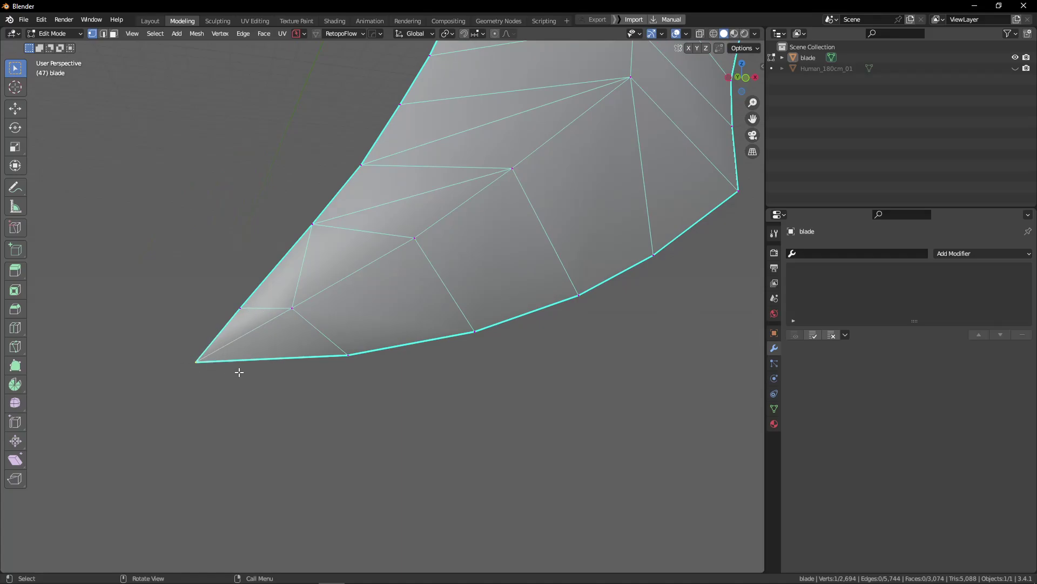
key(k)
click(292, 308)
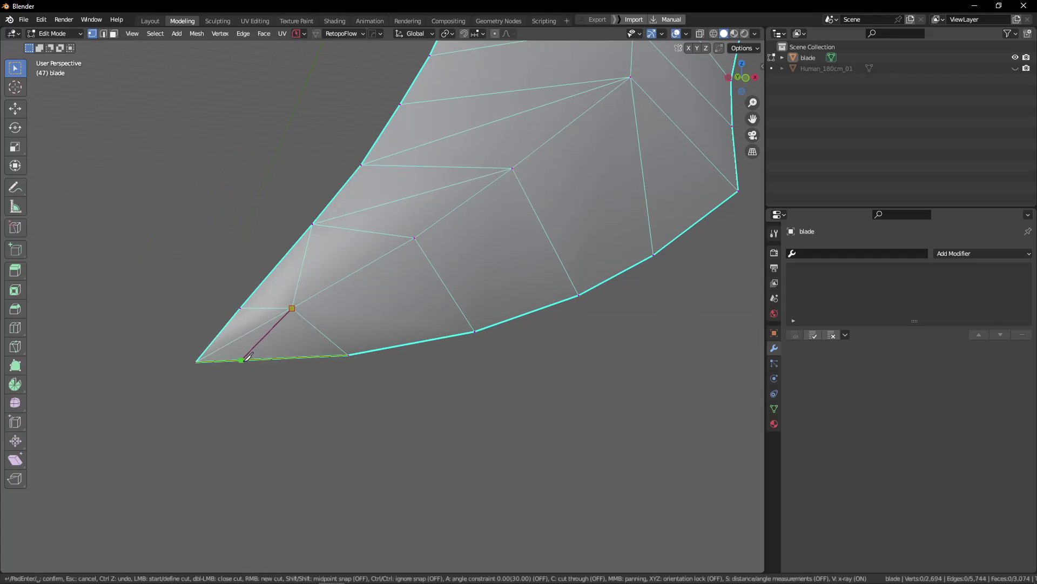
click(245, 359)
key(Return)
Step: Shift the prong's tip vertex slightly inward to blunt the point, and check the shading in Object Mode
drag(197, 361, 210, 353)
key(Tab)
scroll(257, 287, down, 5)
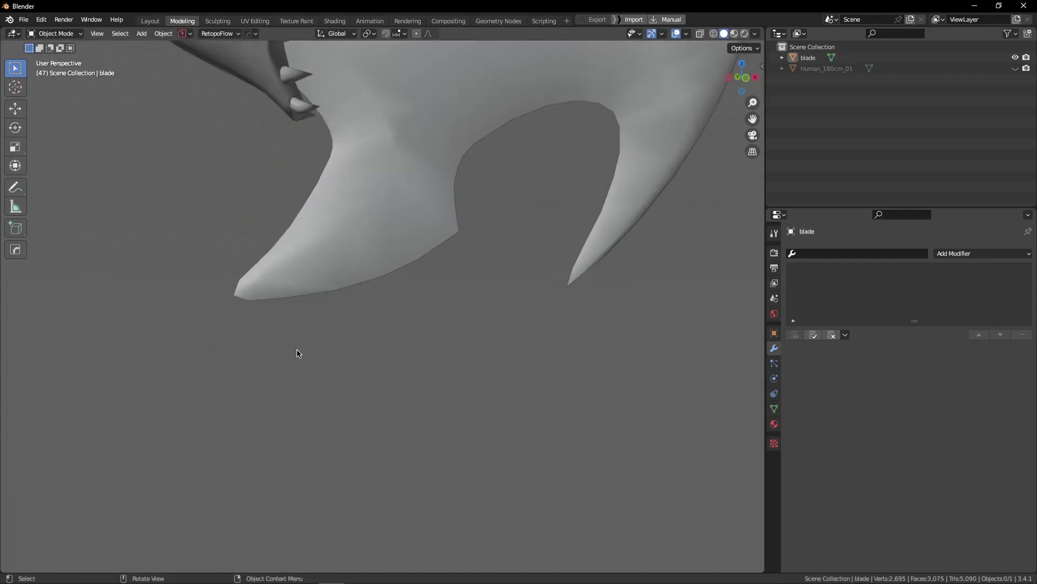
middle_drag(298, 354, 268, 341)
Step: Select and frame the cap at the pommel spike's tip, and examine the spike's shading and silhouette in Object Mode
key(Tab)
scroll(244, 297, up, 2)
scroll(276, 299, up, 2)
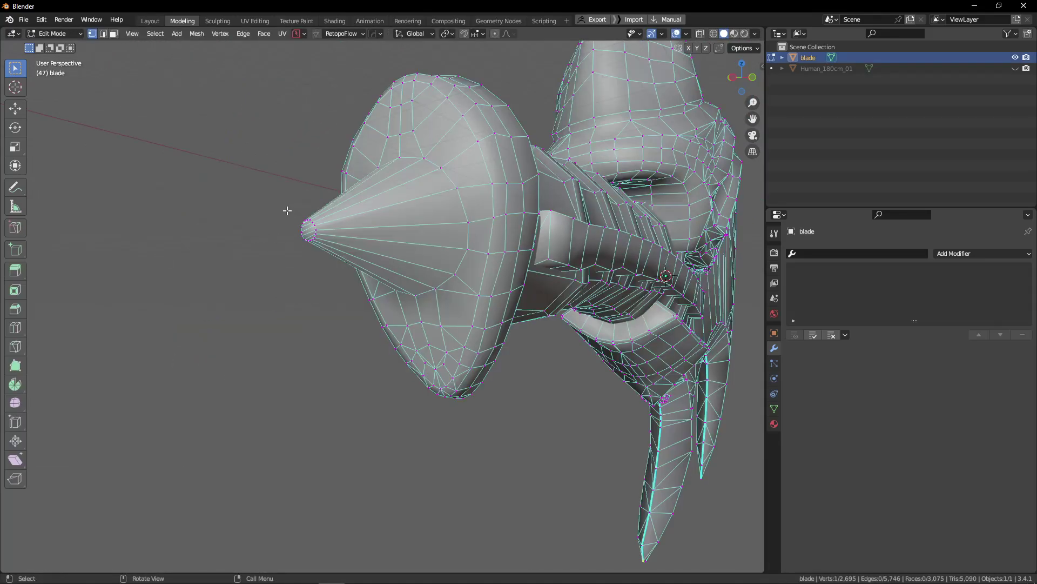
drag(287, 210, 326, 259)
key(KP_Decimal)
middle_drag(326, 259, 309, 292)
scroll(309, 292, down, 5)
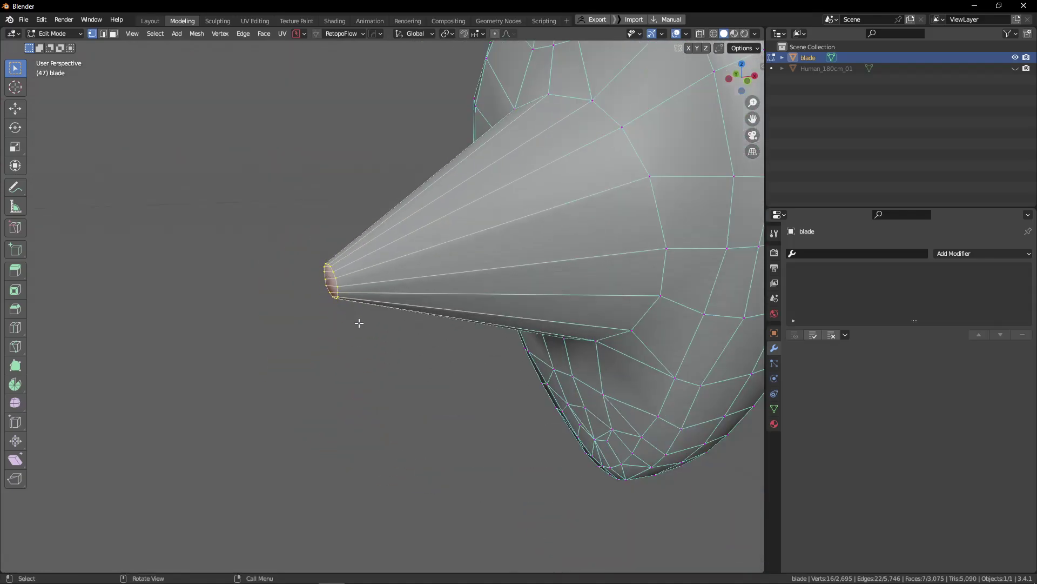
key(Tab)
middle_drag(354, 245, 306, 261)
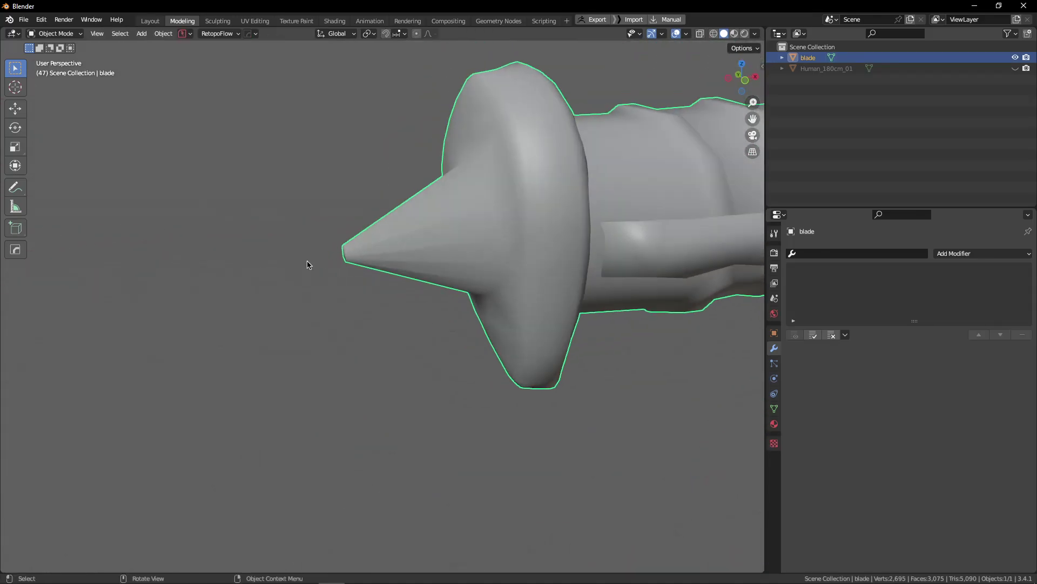
click(306, 262)
scroll(357, 297, down, 4)
middle_drag(362, 301, 283, 308)
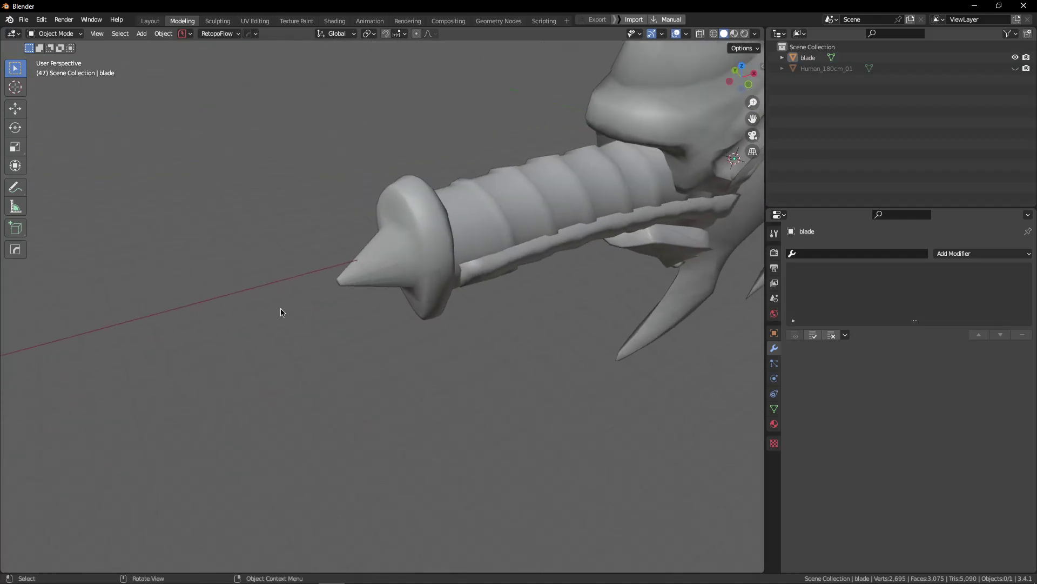
Step: Select neighbouring edges on the blade object's pommel and merge them to simplify its topology
click(374, 284)
key(Tab)
scroll(375, 283, up, 5)
middle_drag(367, 265, 453, 282)
alt+drag(384, 264, 373, 324)
ctrl+alt+drag(373, 325, 270, 175)
click(363, 282)
shift+click(348, 290)
key(alt+m)
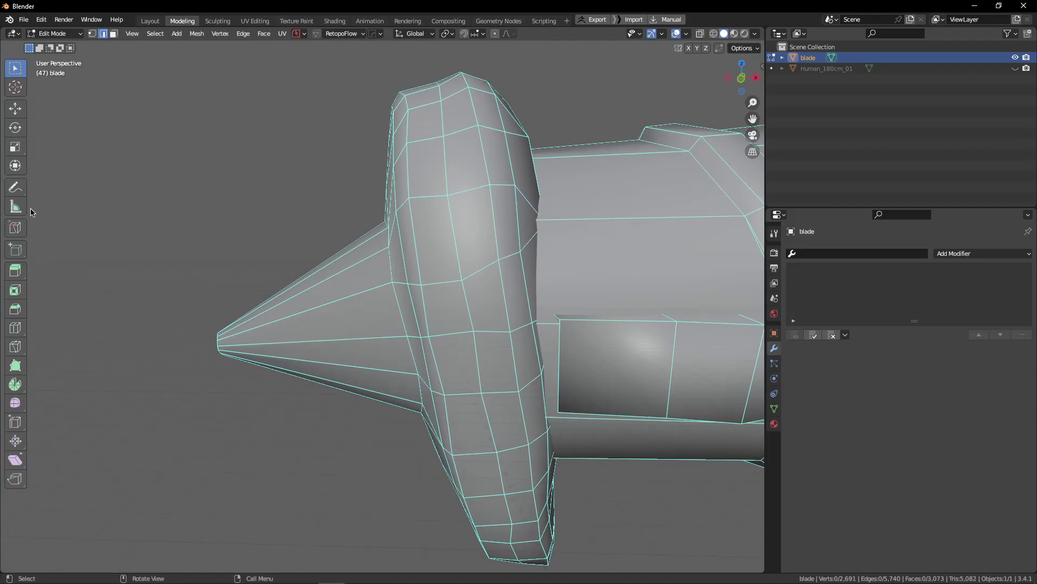
Step: Sketch freehand annotations around the pommel disc's outline and upper edge loops, and erase them
click(15, 187)
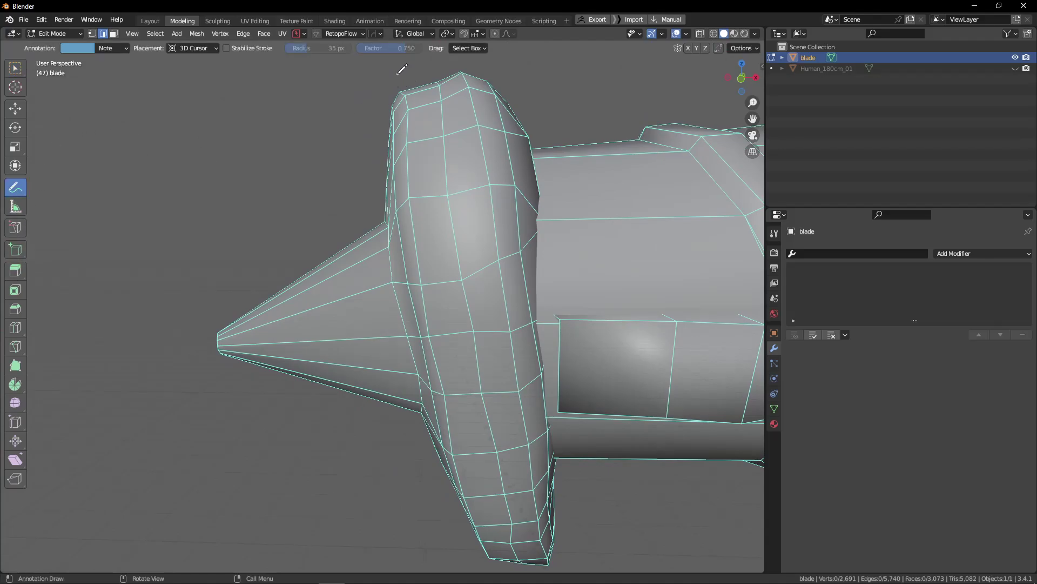
mouse_move(398, 74)
mouse_down()
mouse_move(540, 509)
mouse_move(431, 62)
mouse_up()
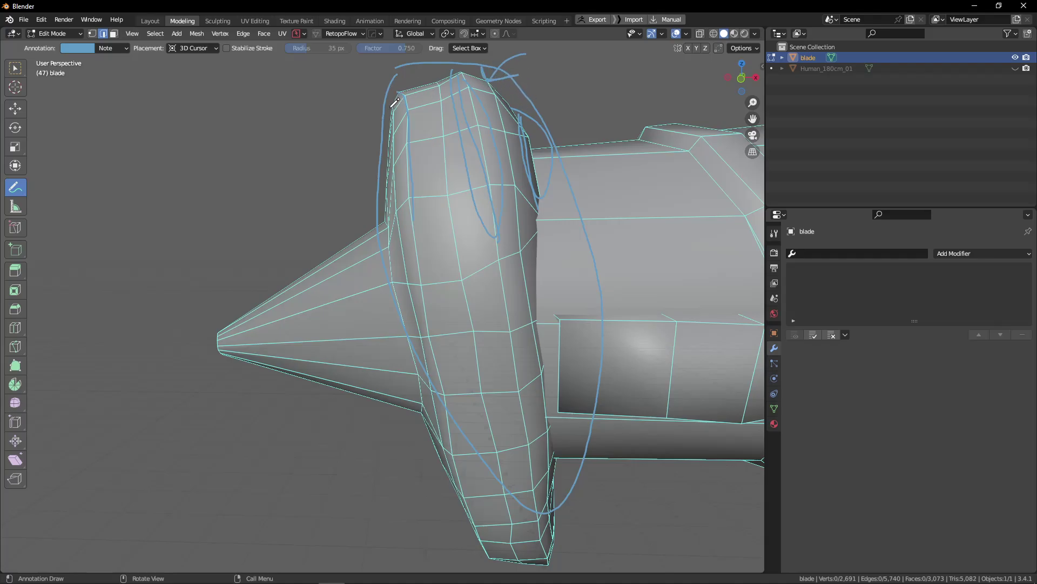
ctrl+drag(392, 75, 504, 64)
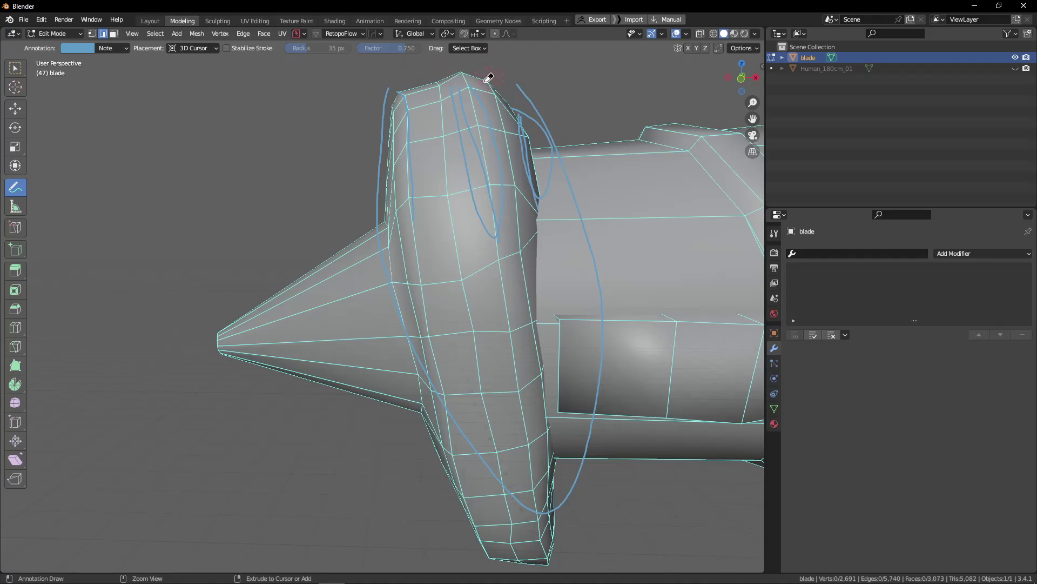
mouse_move(479, 118)
ctrl+mouse_down()
mouse_move(568, 150)
mouse_move(384, 101)
ctrl+mouse_up()
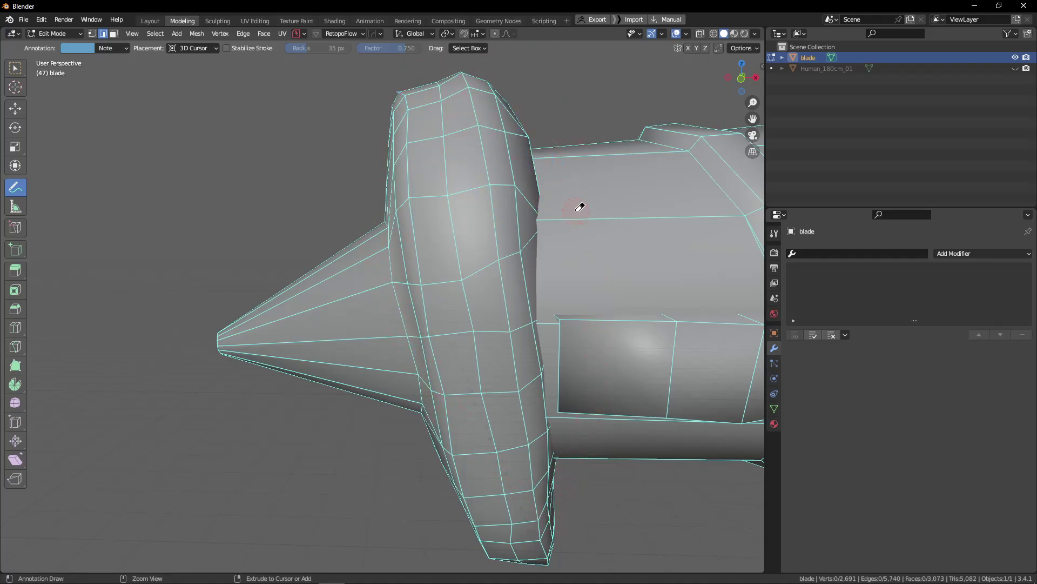
key(w)
Step: Collapse several cross edges of the narrow face band along the pommel disc's spike-side rim into single vertices
middle_drag(364, 208, 502, 361)
click(430, 161)
middle_drag(429, 160, 385, 118)
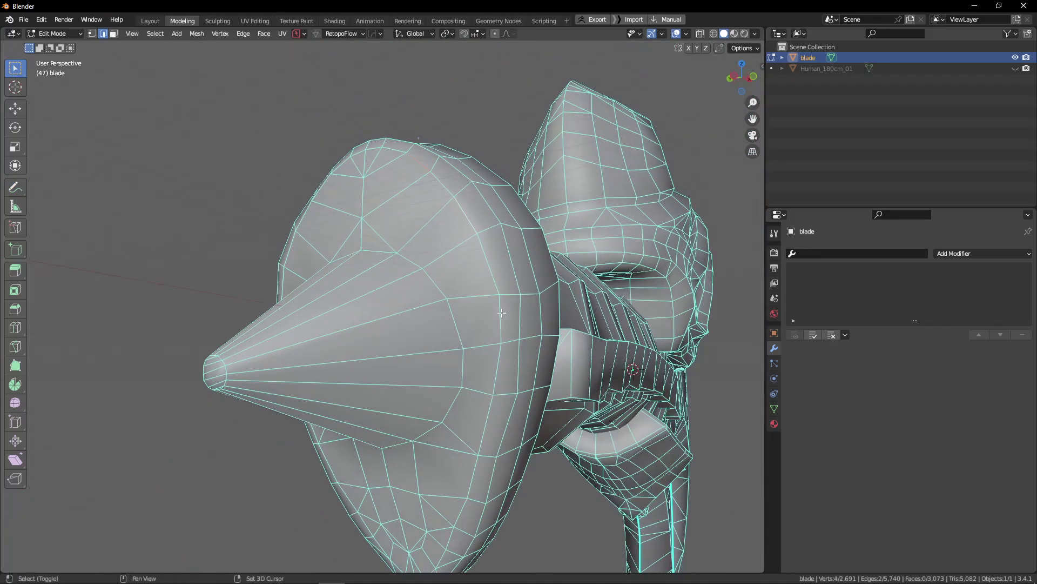
shift+click(462, 514)
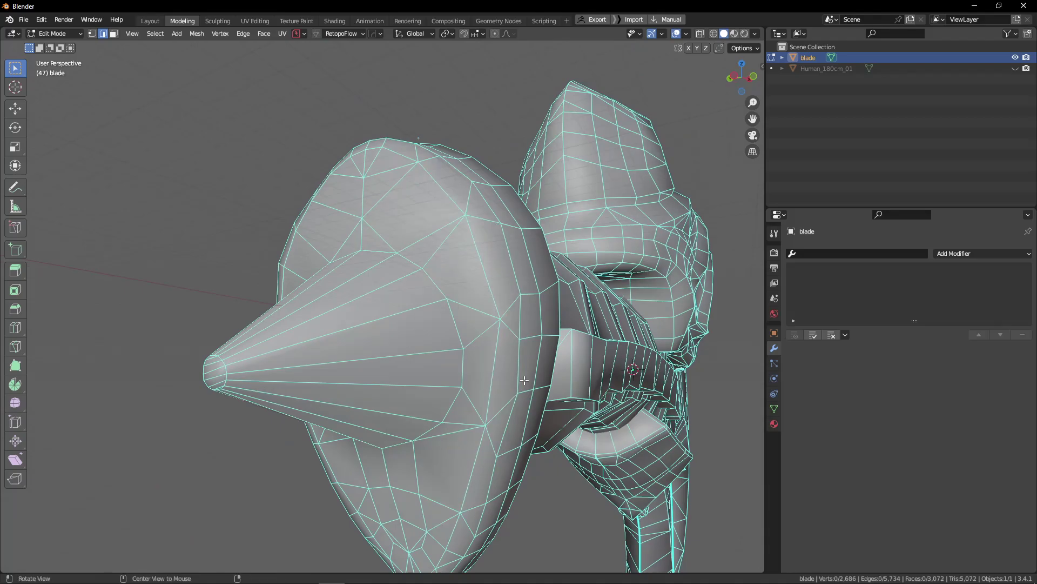
middle_drag(462, 514, 384, 254)
key(m)
key(c)
key(ctrl+z)
scroll(378, 329, down, 3)
key(m)
key(c)
Step: Examine the pommel disc's shading and silhouette with its collapsed edges, comparing Object Mode and Edit Mode
key(Tab)
scroll(394, 215, up, 2)
scroll(394, 215, down, 3)
mouse_move(394, 215)
middle_down()
mouse_move(406, 261)
mouse_move(352, 257)
mouse_move(393, 222)
middle_up()
key(alt+a)
scroll(393, 223, up, 3)
click(16, 187)
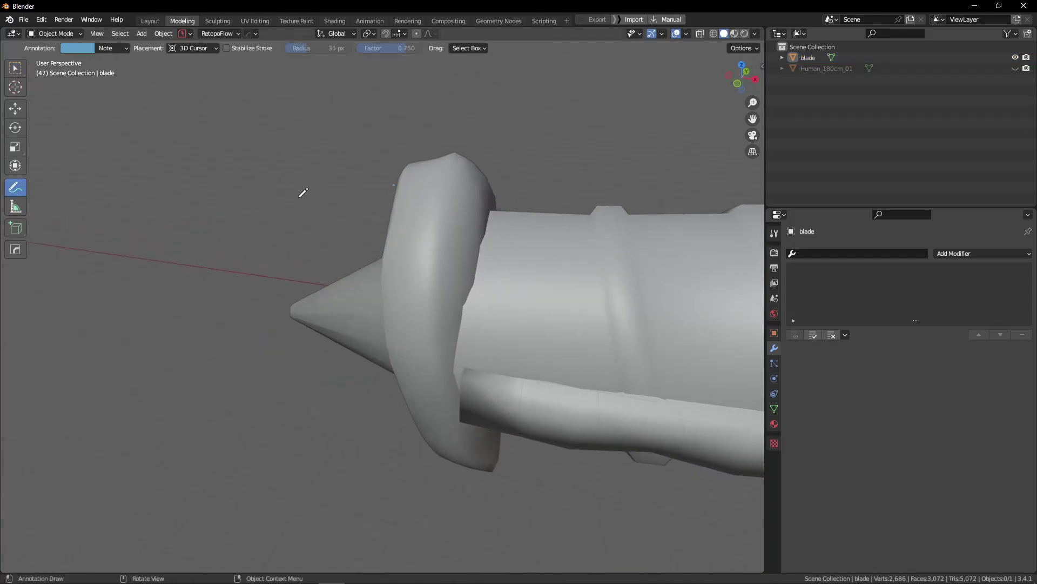
key(Tab)
mouse_move(301, 192)
middle_down()
mouse_move(336, 317)
mouse_move(354, 294)
mouse_move(539, 247)
mouse_move(265, 270)
mouse_move(227, 226)
middle_up()
key(Tab)
key(Tab)
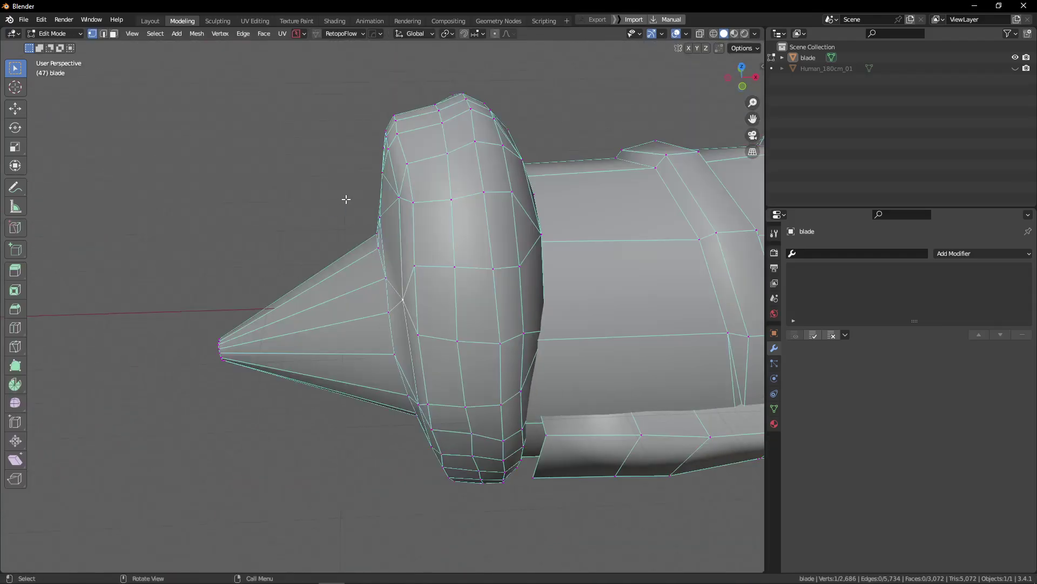
middle_drag(397, 280, 369, 237)
scroll(395, 244, down, 2)
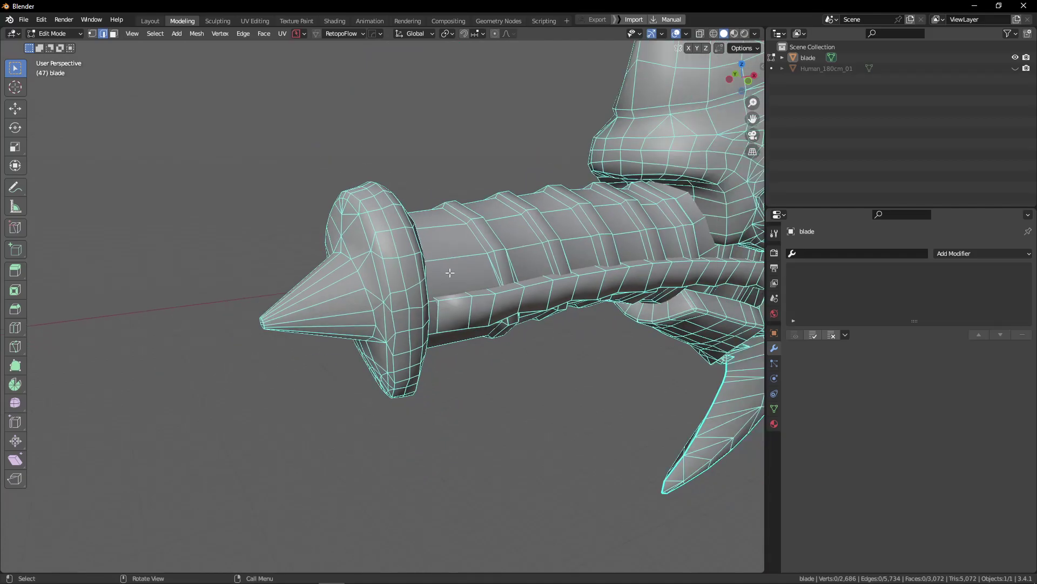
Step: Collapse four short cross edges spaced along the lower side of the strip running under the ribbed handle
middle_drag(449, 274, 430, 359)
scroll(415, 293, up, 4)
key(1)
key(2)
scroll(438, 377, up, 2)
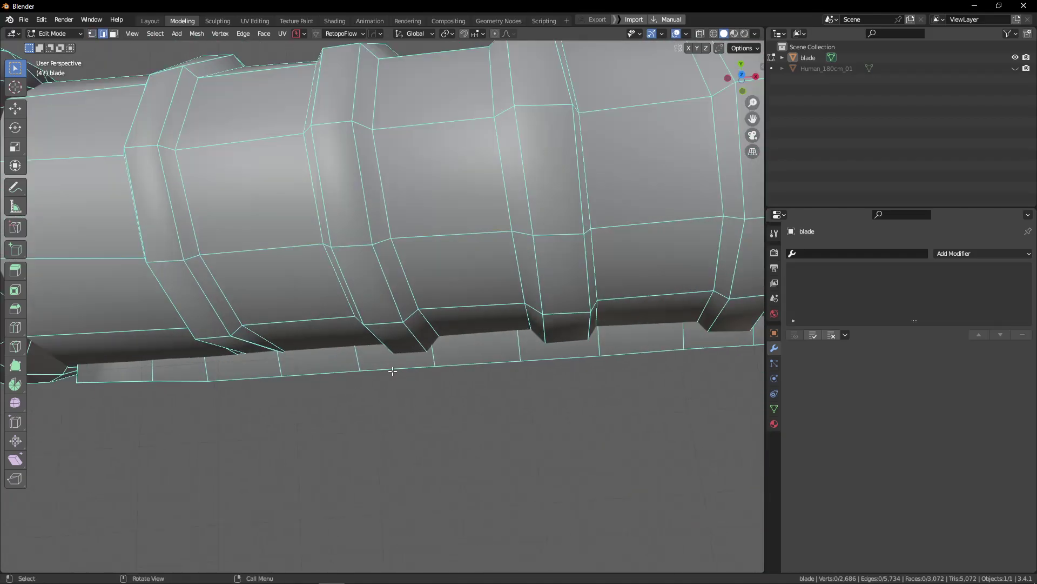
click(394, 371)
key(m)
key(c)
click(550, 361)
key(m)
key(c)
key(m)
key(c)
scroll(357, 374, down, 4)
click(521, 365)
key(m)
key(c)
Step: Examine the strip under the handle, the handle's junction with the creature head and the inside of the mesh
alt+drag(520, 368, 495, 331)
scroll(379, 313, up, 3)
key(1)
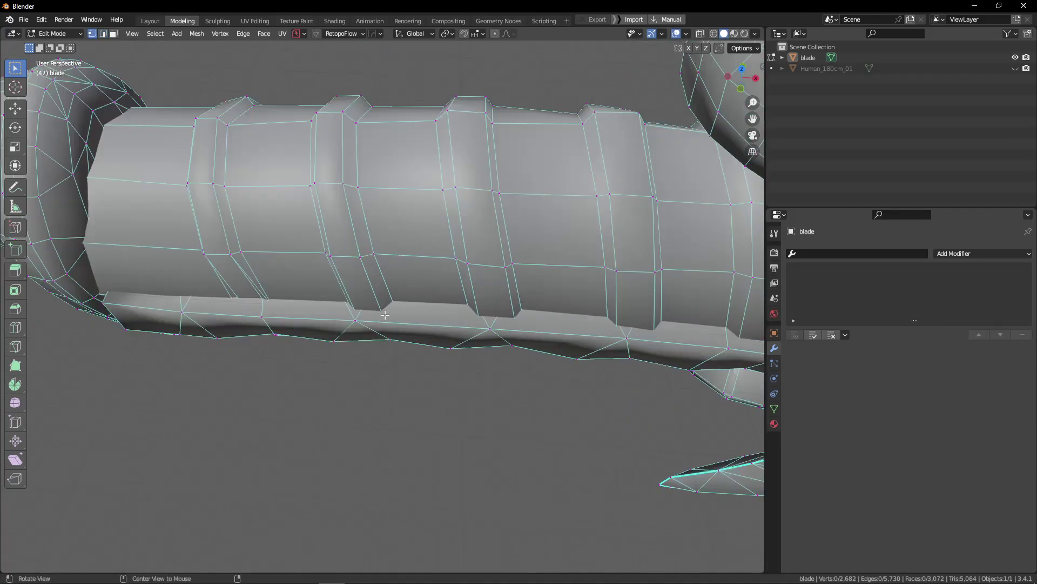
alt+drag(384, 314, 317, 300)
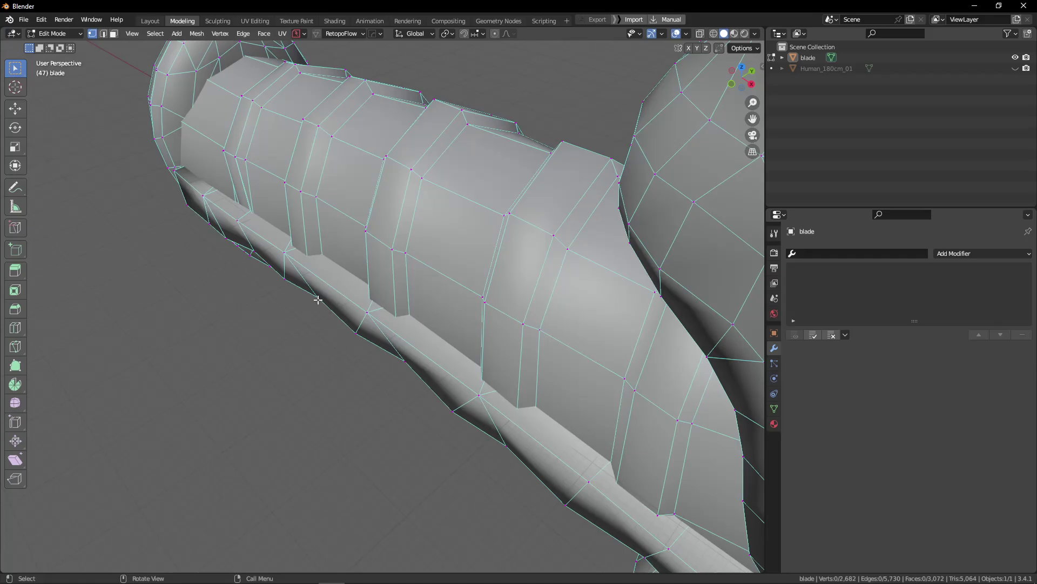
scroll(248, 315, down, 4)
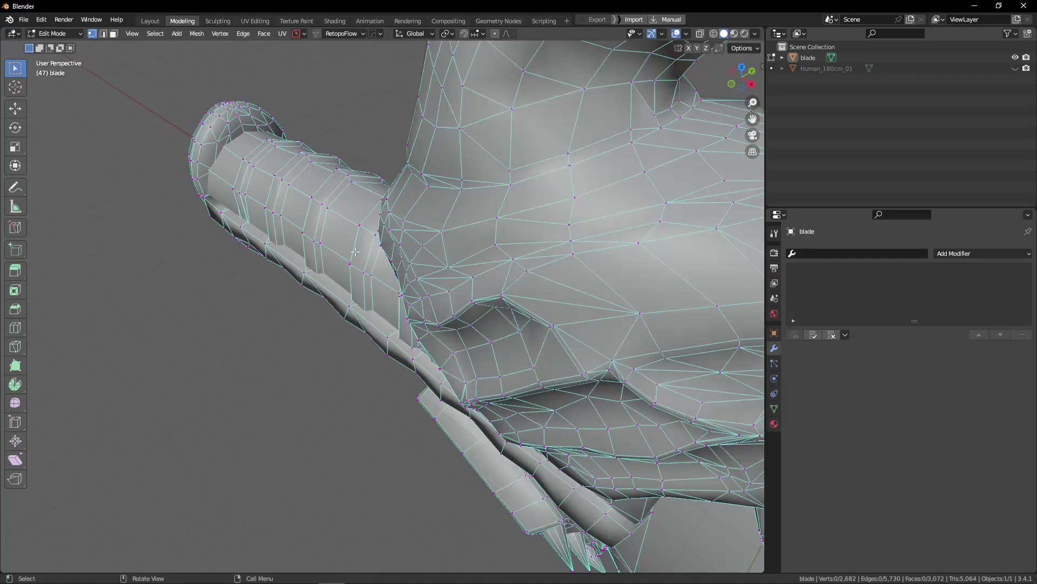
scroll(347, 255, up, 3)
alt+shift+drag(299, 219, 285, 340)
scroll(395, 285, down, 1)
scroll(382, 320, up, 3)
scroll(331, 301, up, 1)
scroll(330, 264, up, 6)
scroll(324, 261, down, 5)
scroll(301, 272, up, 3)
scroll(302, 272, down, 5)
Step: Select the open border edge loop of the strip under the handle and move it along the global Y axis
key(2)
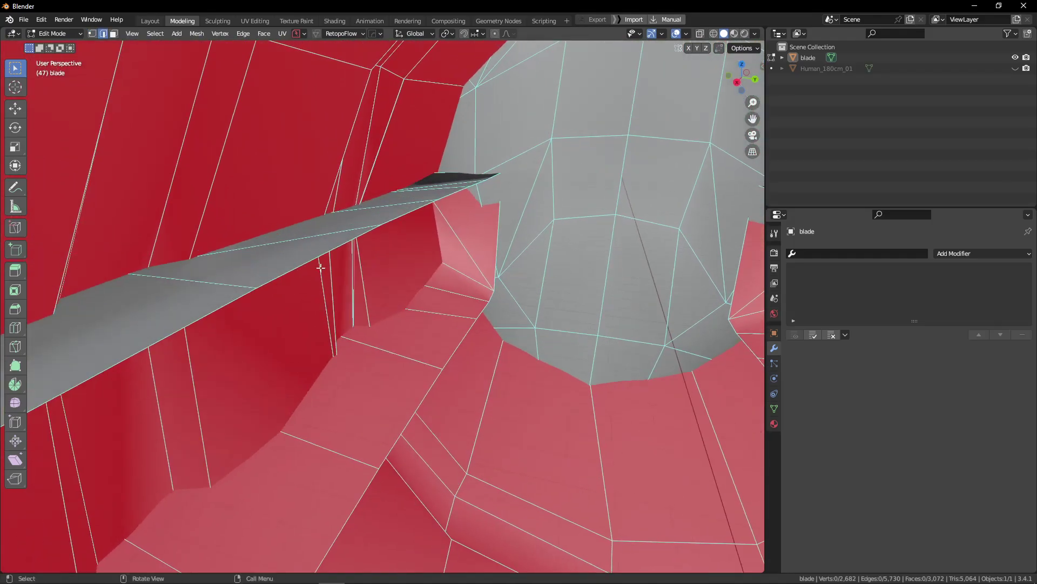
alt+click(320, 267)
key(g)
key(y)
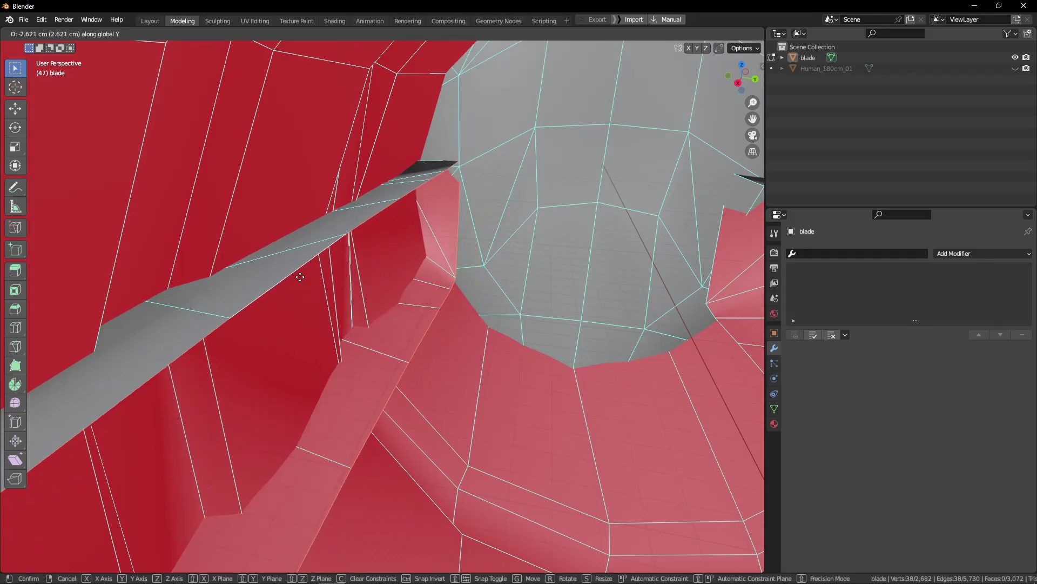
click(254, 282)
Step: Inspect the handle strip's shading and intersections with the ribs, switching between Object Mode and Edit Mode
key(Tab)
scroll(317, 250, up, 3)
alt+drag(317, 250, 401, 280)
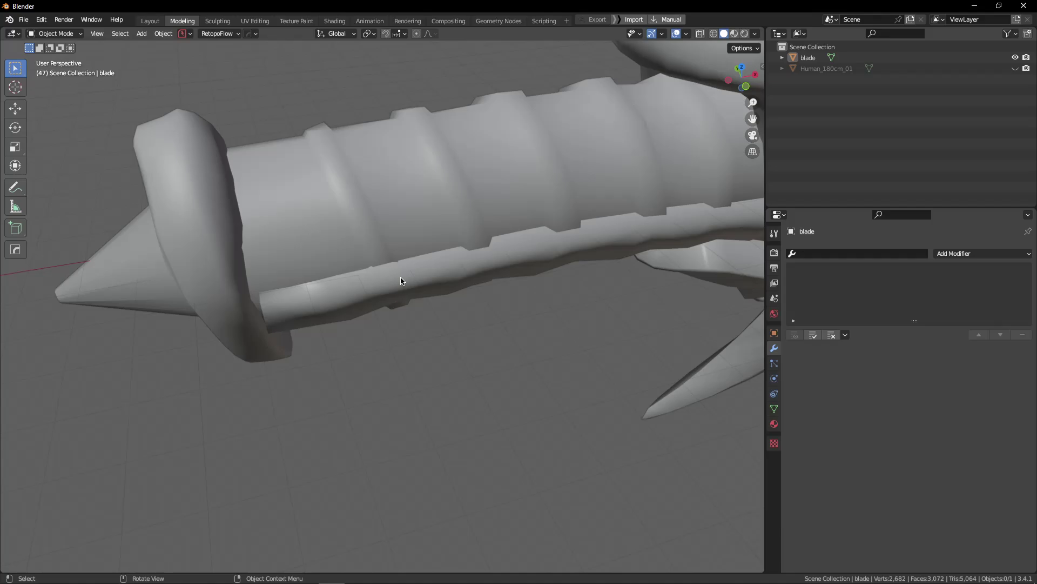
scroll(424, 249, up, 3)
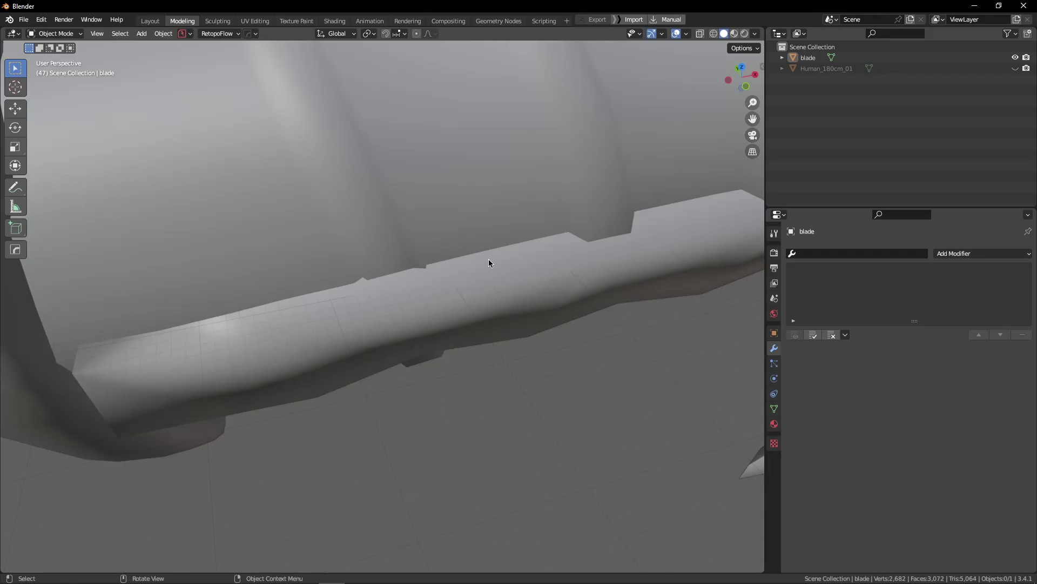
click(476, 246)
key(ctrl+Tab)
click(535, 339)
key(Tab)
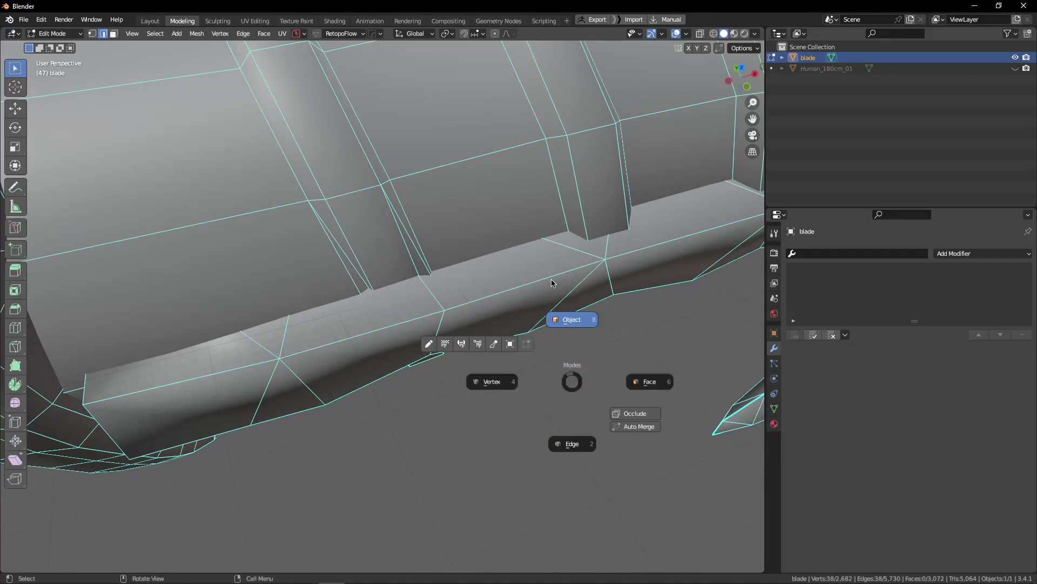
click(571, 319)
Step: Select the creature's whole linked eyeball mesh, try moving it out of the socket, and undo the move and selection
click(588, 394)
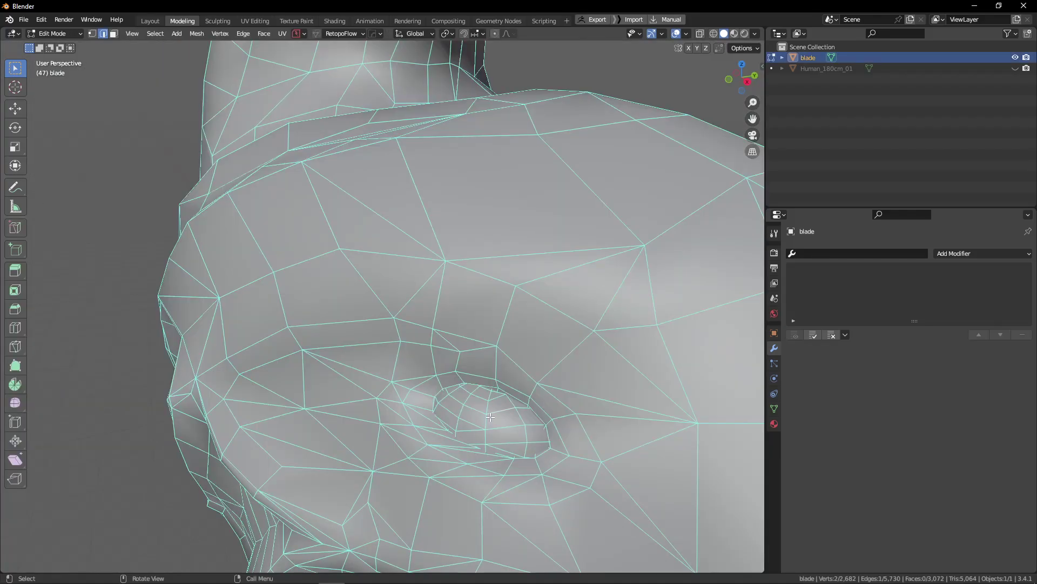
key(KP_Decimal)
scroll(430, 410, down, 7)
key(l)
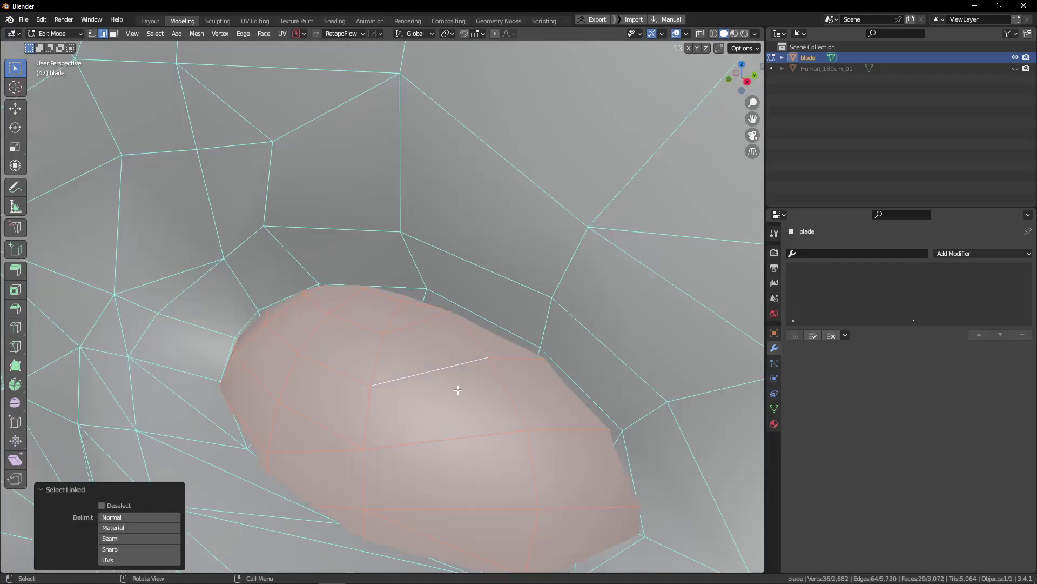
scroll(427, 394, down, 4)
alt+drag(431, 390, 415, 385)
key(g)
click(726, 257)
key(ctrl+z)
key(ctrl+z)
Step: Examine how the creature's eyeball sits in its socket, comparing the wireframe topology with the Object Mode shading
mouse_move(373, 345)
alt+mouse_down()
mouse_move(438, 351)
mouse_move(456, 333)
mouse_move(450, 401)
mouse_move(390, 338)
alt+mouse_up()
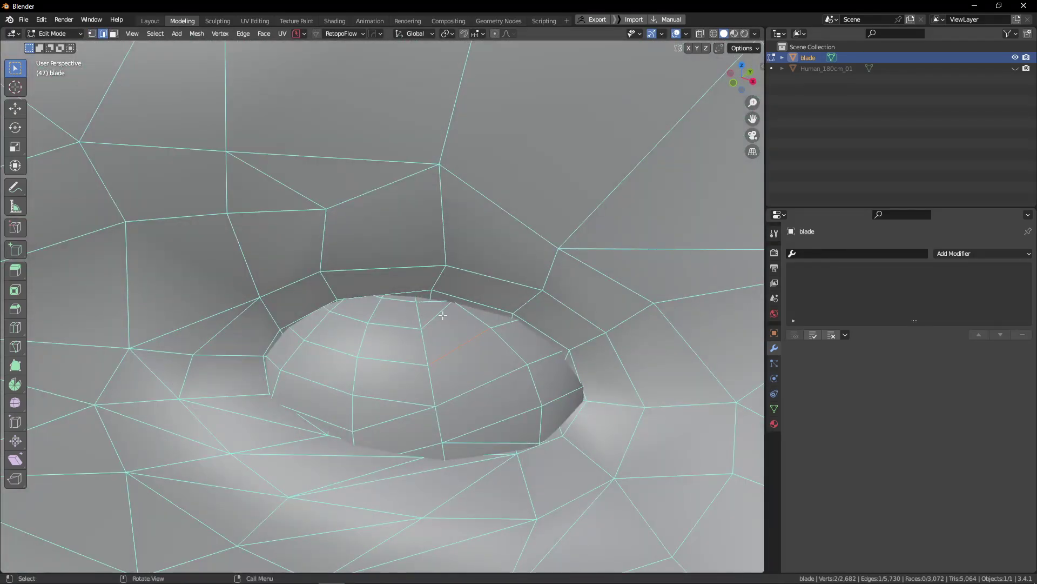
alt+drag(442, 316, 433, 341)
key(1)
key(alt+z)
key(alt+z)
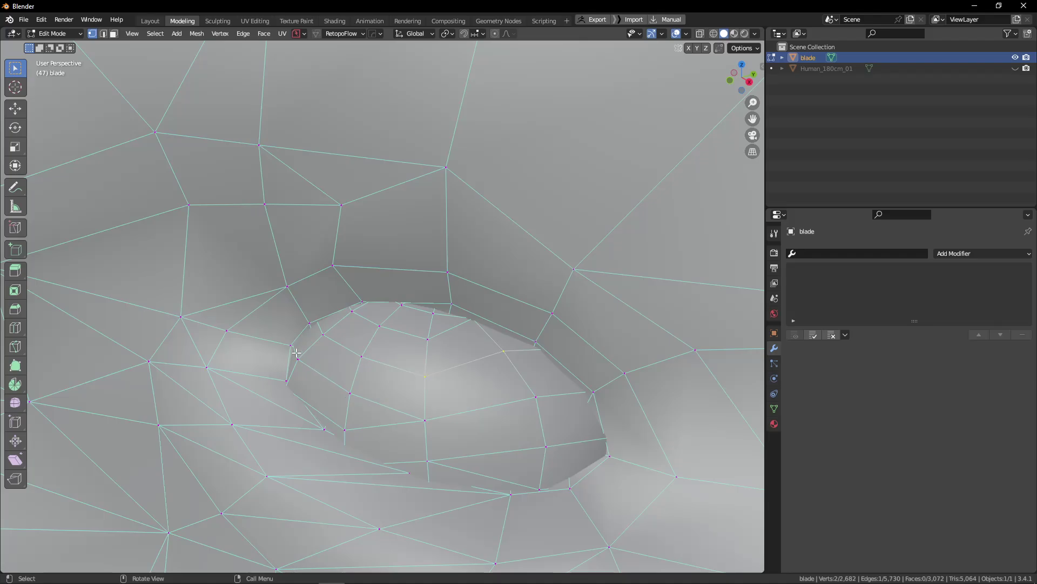
alt+drag(417, 419, 439, 427)
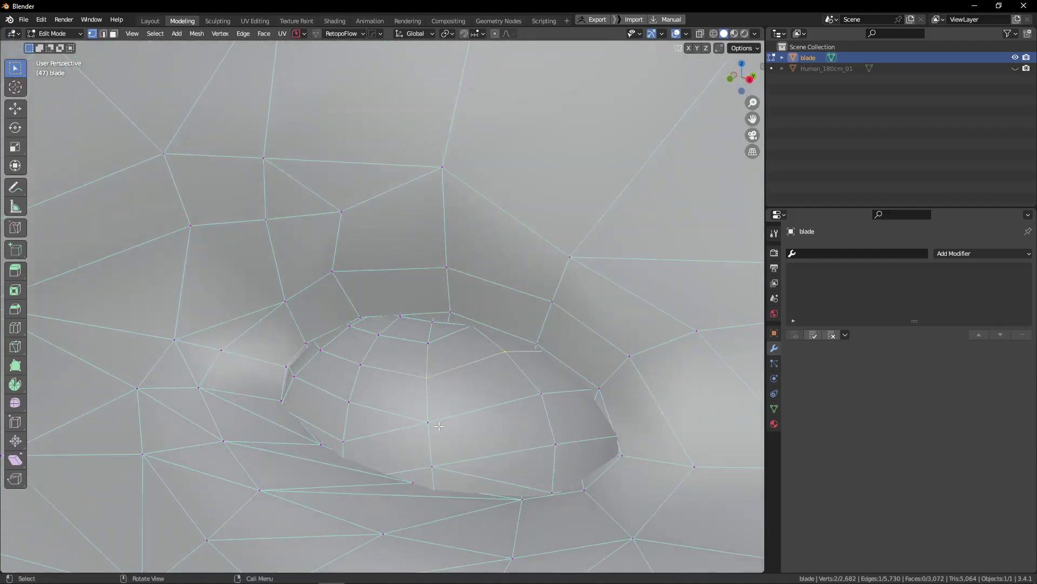
key(Tab)
scroll(523, 342, down, 3)
alt+drag(523, 342, 540, 371)
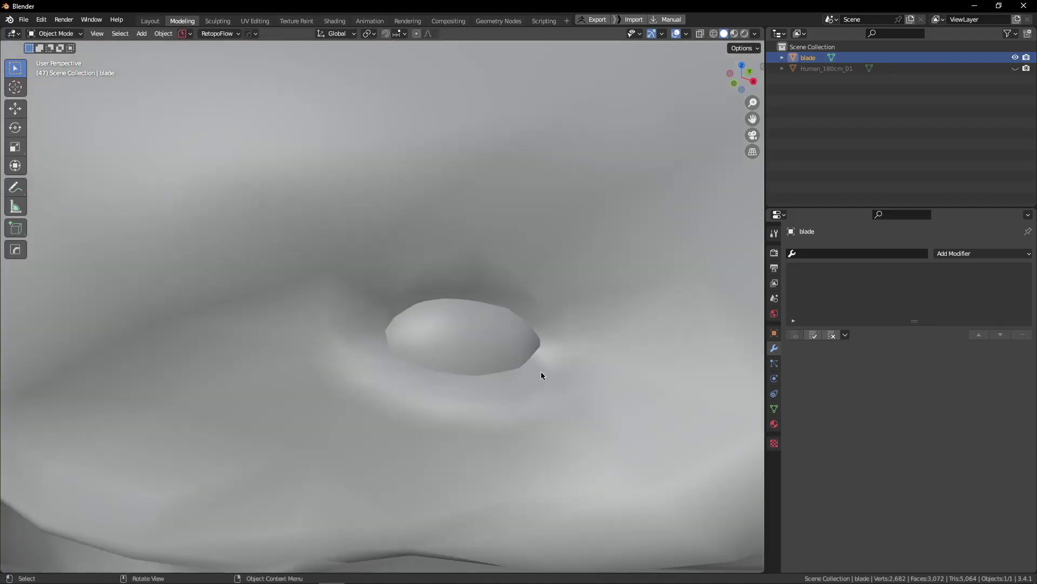
key(Tab)
scroll(473, 380, up, 2)
key(Tab)
scroll(473, 357, down, 3)
alt+drag(472, 357, 486, 333)
key(Tab)
Step: Send the whole blade object from Object Mode to RizomUV for UV work
scroll(473, 292, down, 6)
alt+drag(710, 315, 534, 292)
middle_drag(534, 292, 394, 357)
scroll(432, 278, down, 6)
key(Tab)
key(Tab)
scroll(438, 359, down, 2)
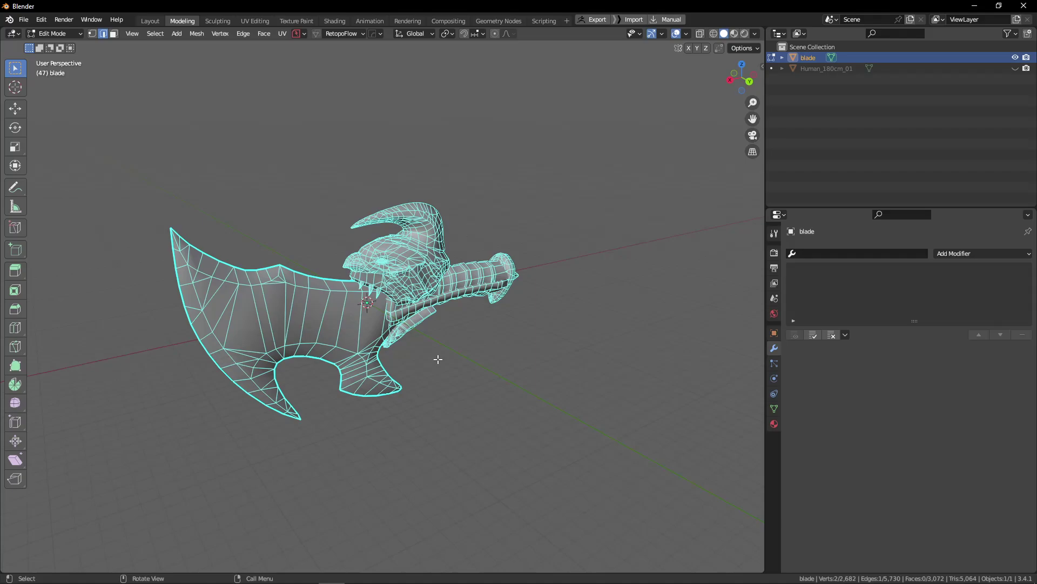
key(Tab)
key(q)
mouse_move(392, 308)
click(477, 310)
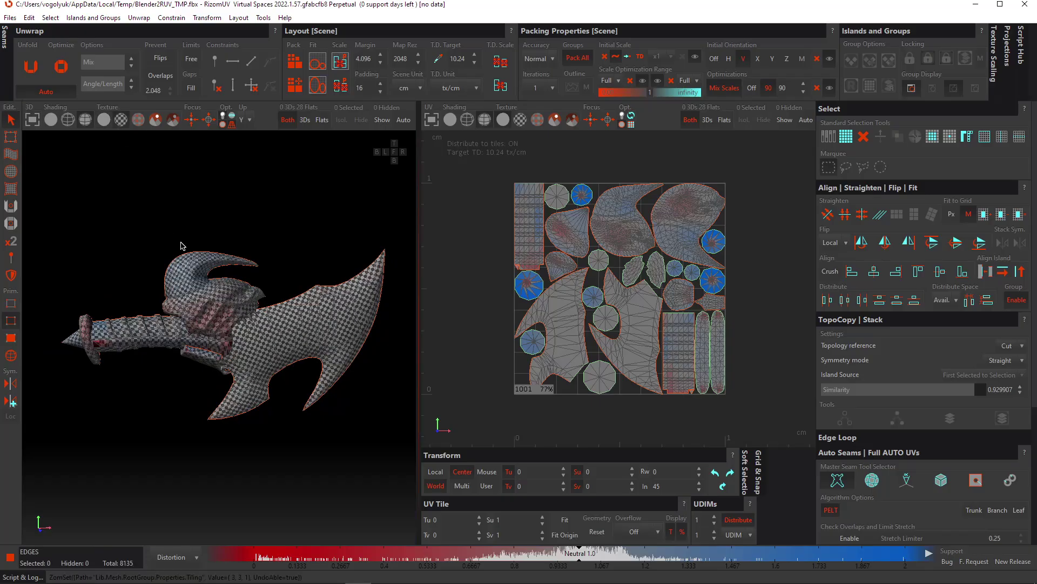
Step: Examine the checker pattern and UV stretching on the creature's head, checking individual edges and islands
scroll(188, 302, up, 6)
click(201, 306)
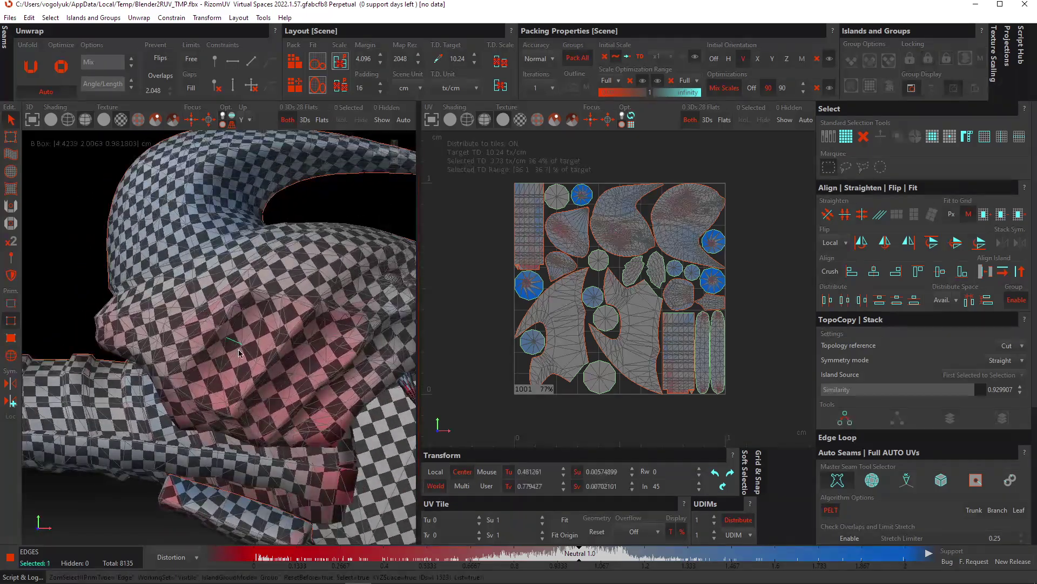
click(81, 270)
key(F4)
click(184, 308)
middle_drag(184, 308, 241, 392)
click(104, 306)
scroll(213, 323, up, 3)
scroll(273, 421, down, 2)
scroll(227, 364, up, 2)
scroll(227, 363, down, 3)
scroll(242, 379, up, 4)
scroll(243, 379, down, 3)
scroll(225, 385, up, 4)
Step: Select the UV island of the creature's horned head and unfold it
click(329, 341)
scroll(609, 246, up, 3)
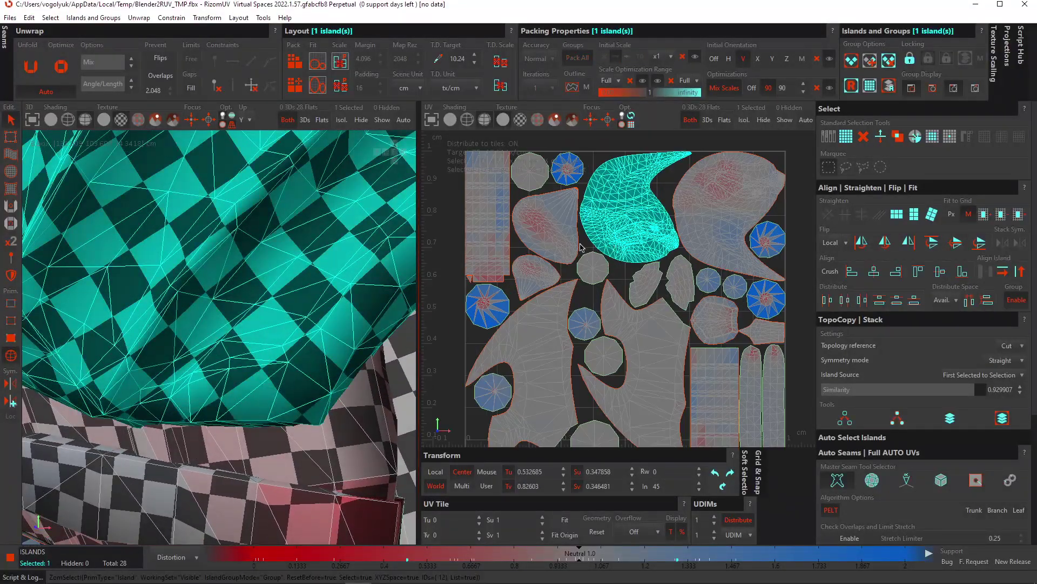
scroll(277, 285, up, 2)
scroll(241, 292, down, 3)
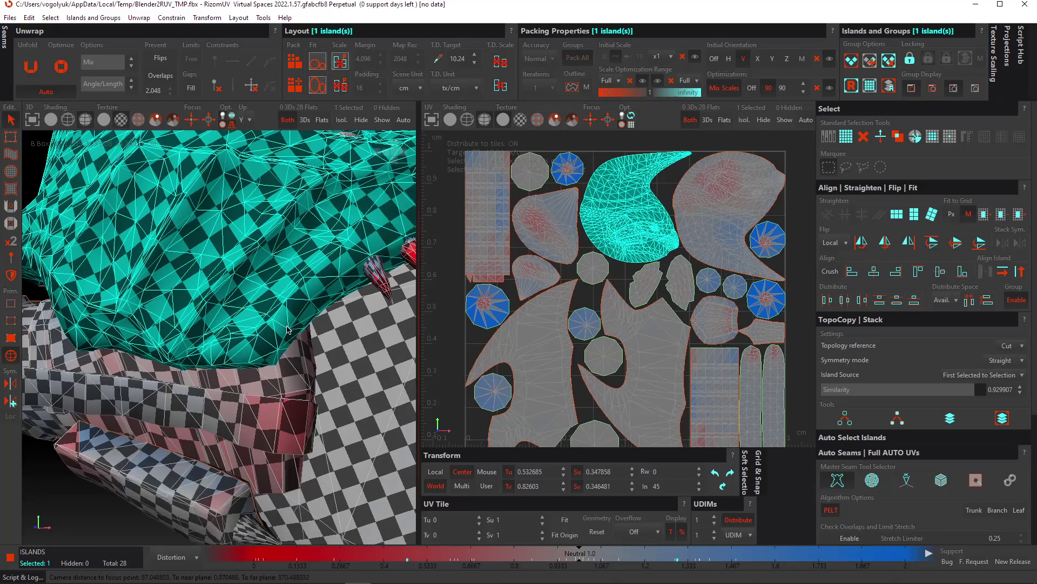
key(u)
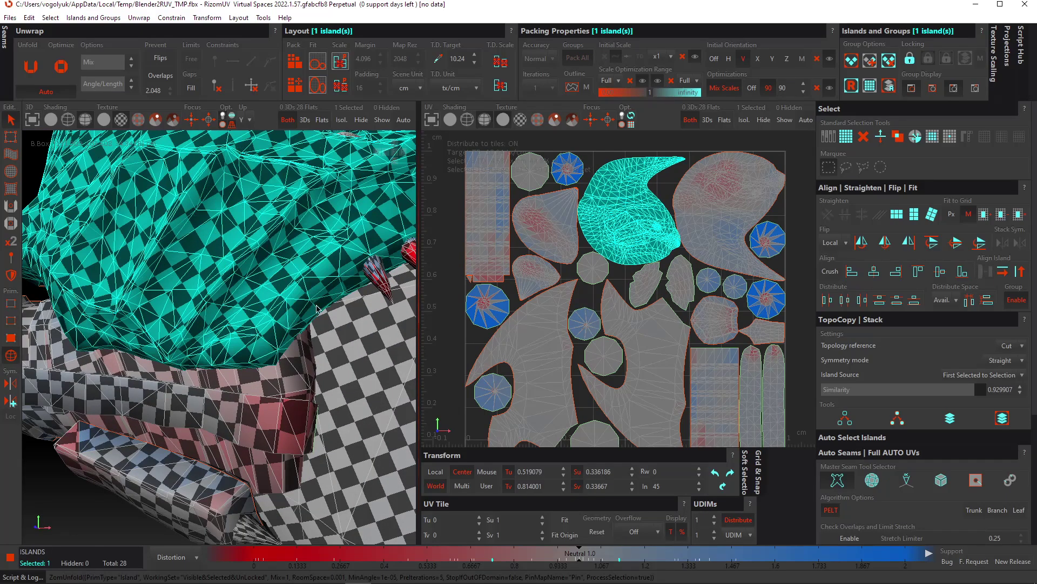
Step: Compare the head's distortion with and without the unfold by undoing and redoing it, and unfold and optimize the island again
scroll(316, 309, down, 5)
click(59, 225)
scroll(196, 290, up, 5)
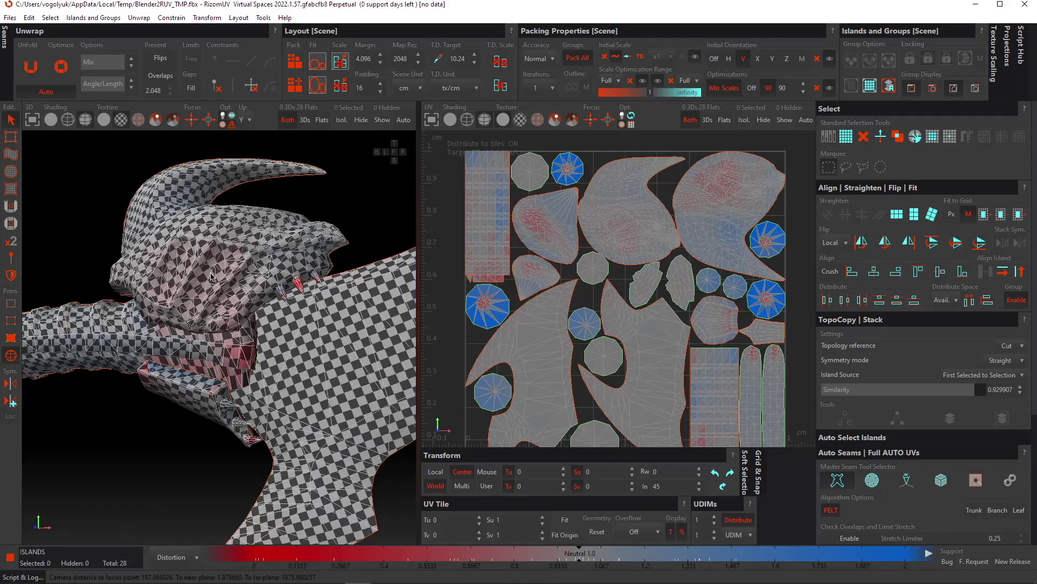
scroll(286, 235, up, 3)
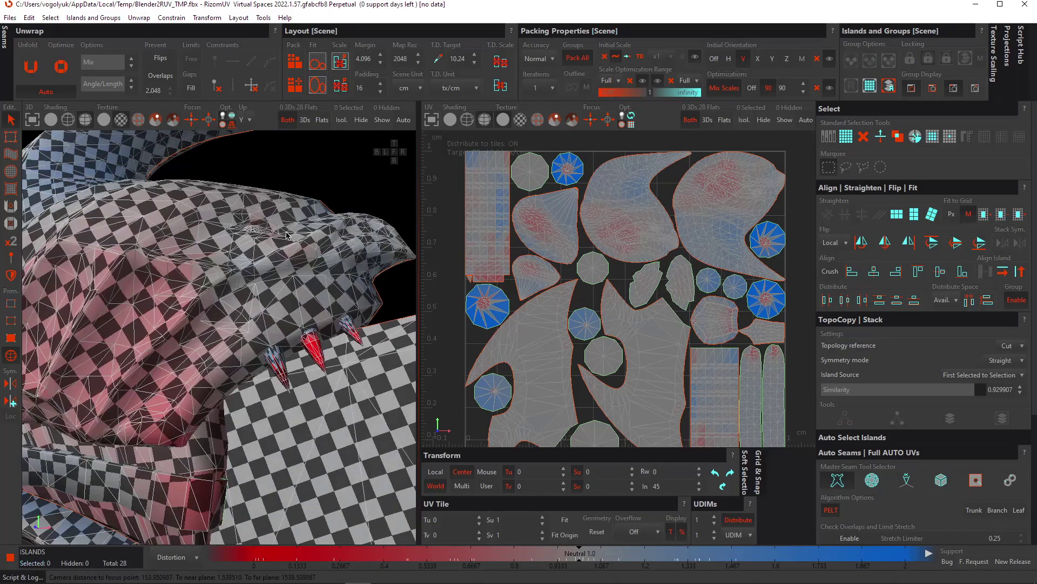
scroll(270, 249, down, 5)
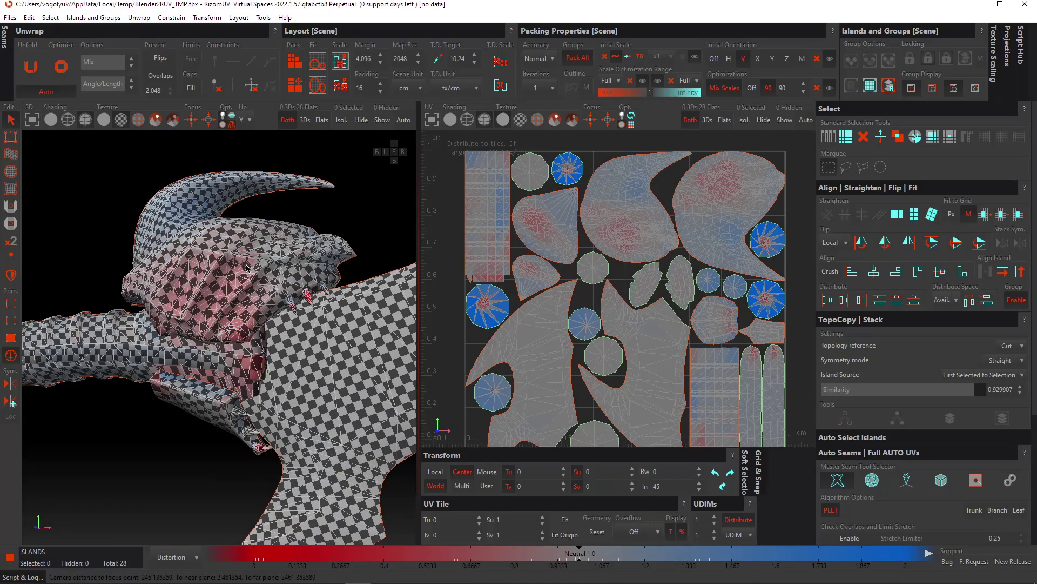
middle_drag(245, 268, 260, 269)
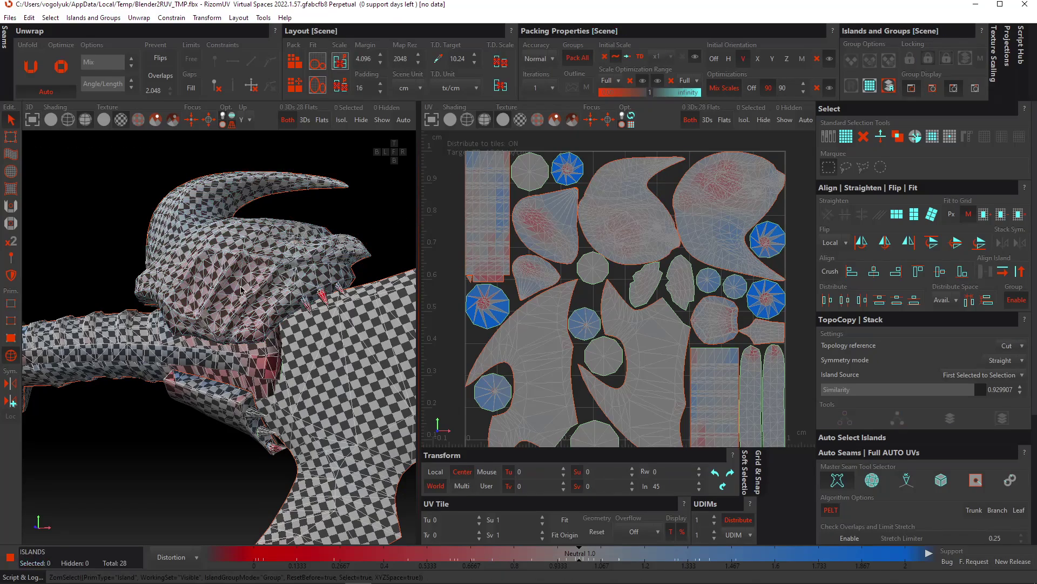
scroll(240, 291, up, 4)
middle_drag(240, 291, 203, 340)
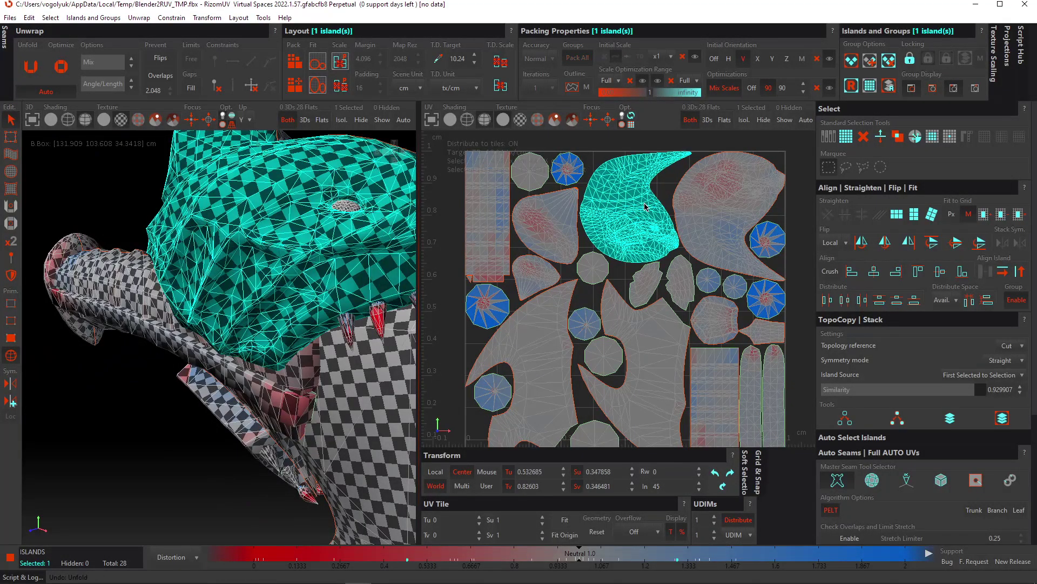
key(u)
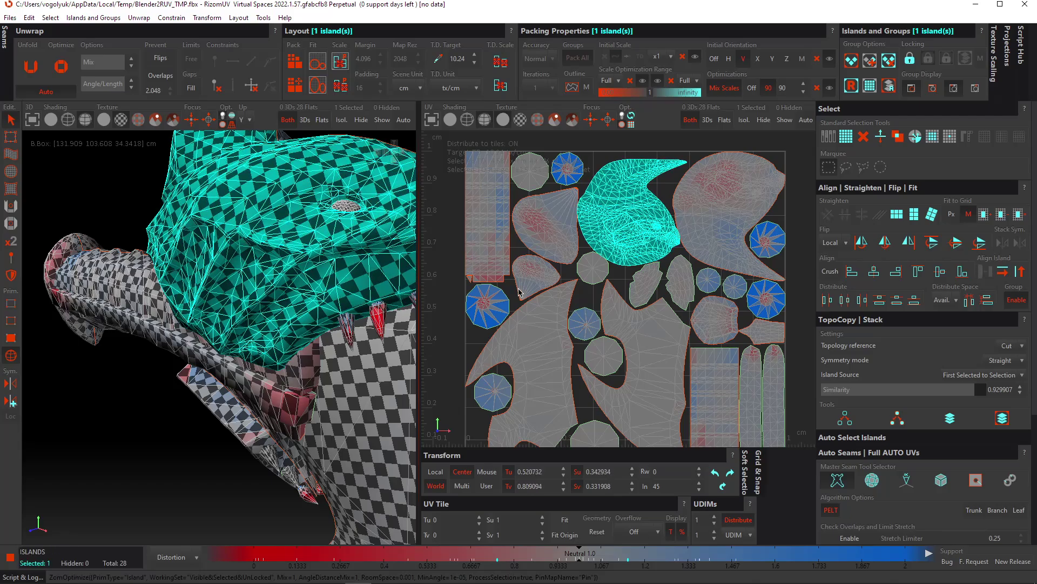
Step: Unfold the heavily stretched middle upper tooth and isolate its round UV island
scroll(212, 237, down, 3)
middle_drag(113, 218, 179, 319)
scroll(210, 269, up, 3)
click(296, 244)
scroll(116, 295, up, 3)
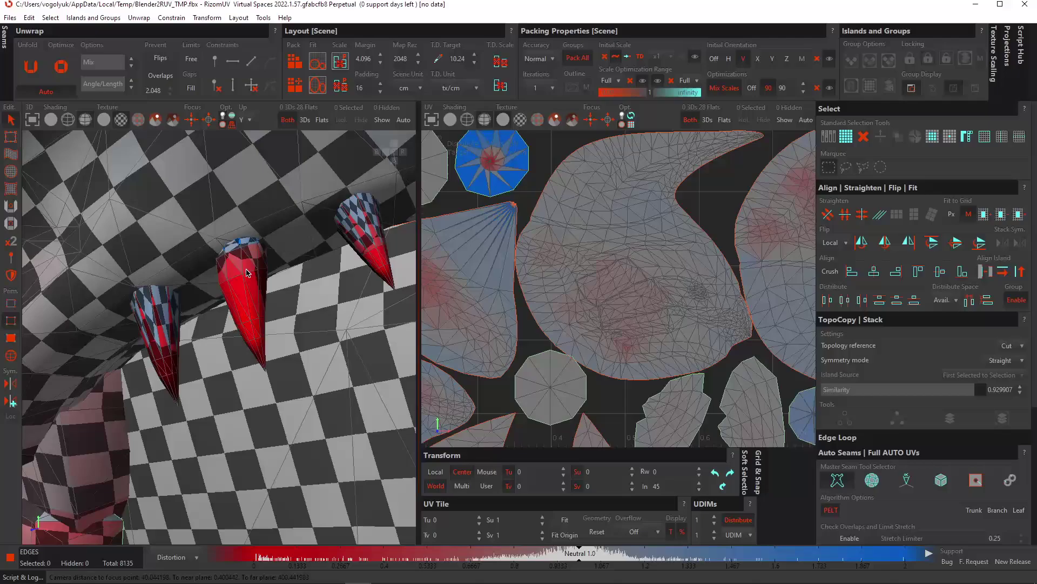
middle_drag(243, 292, 150, 336)
scroll(270, 270, up, 4)
scroll(342, 239, up, 2)
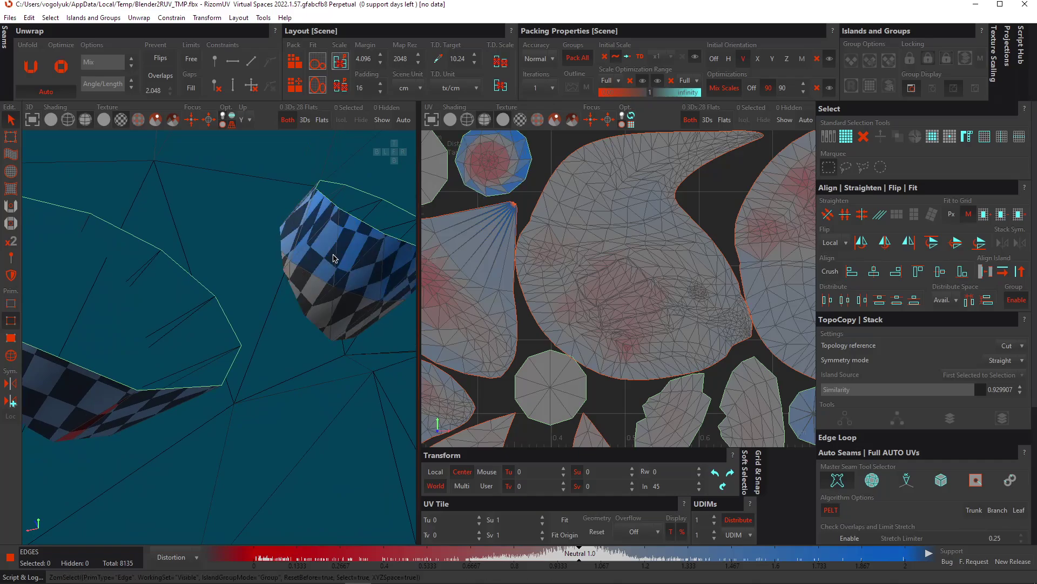
middle_drag(306, 267, 296, 259)
key(F4)
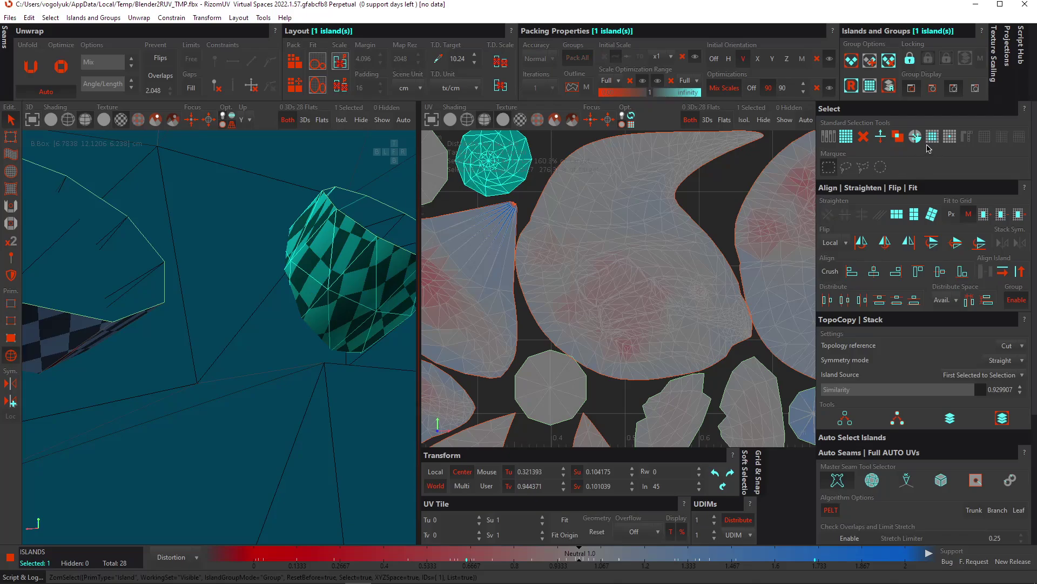
key(i)
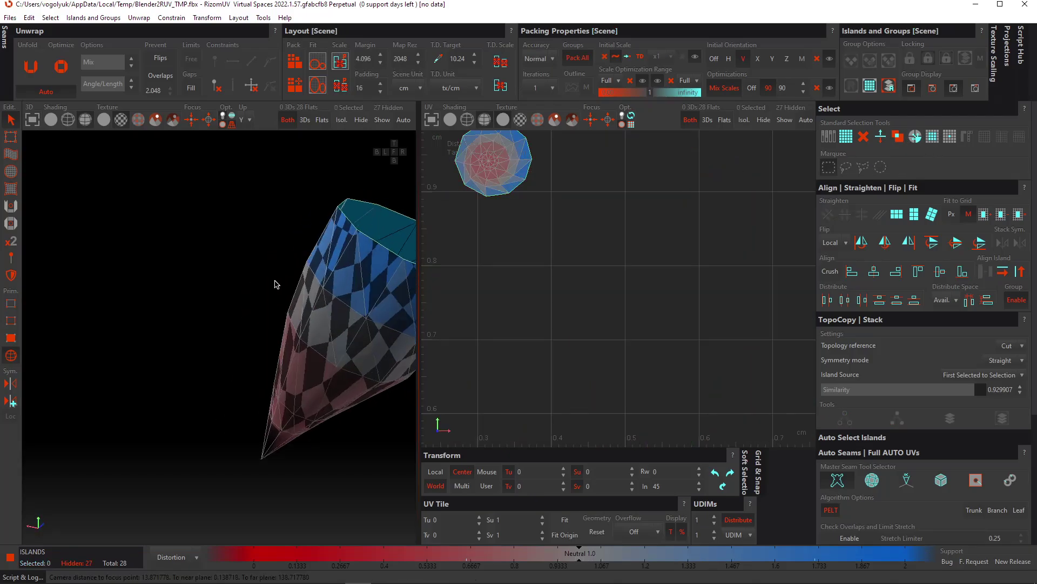
Step: Cut a lengthwise seam along the isolated tooth from its open base to the tip and unfold it
key(F2)
scroll(331, 313, down, 3)
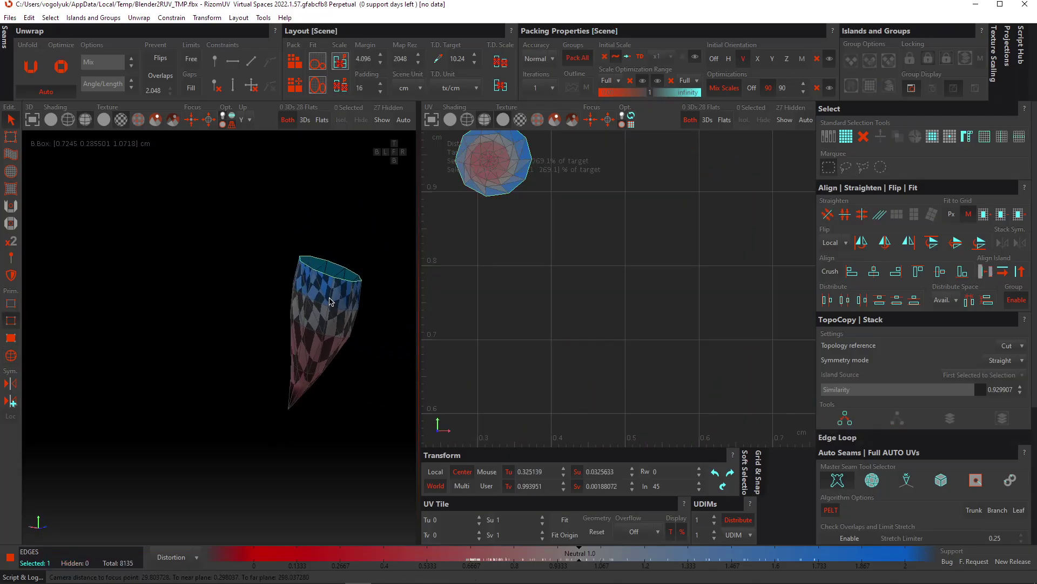
scroll(309, 289, up, 2)
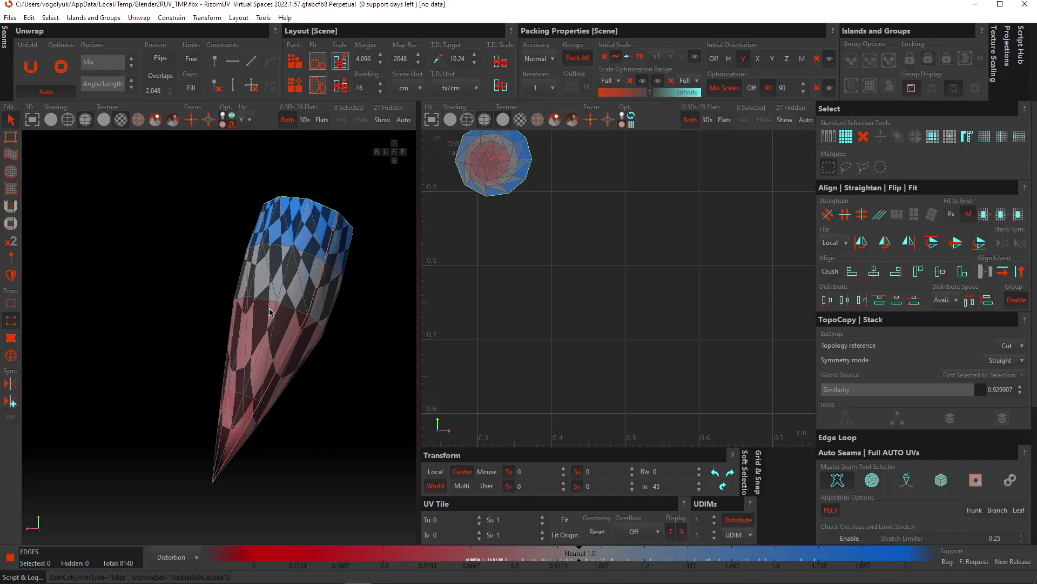
key(ctrl+u)
scroll(463, 190, down, 1)
Step: Straighten the tooth island's open base edge horizontally and unfold the island around it
middle_drag(463, 190, 511, 220)
scroll(512, 219, up, 4)
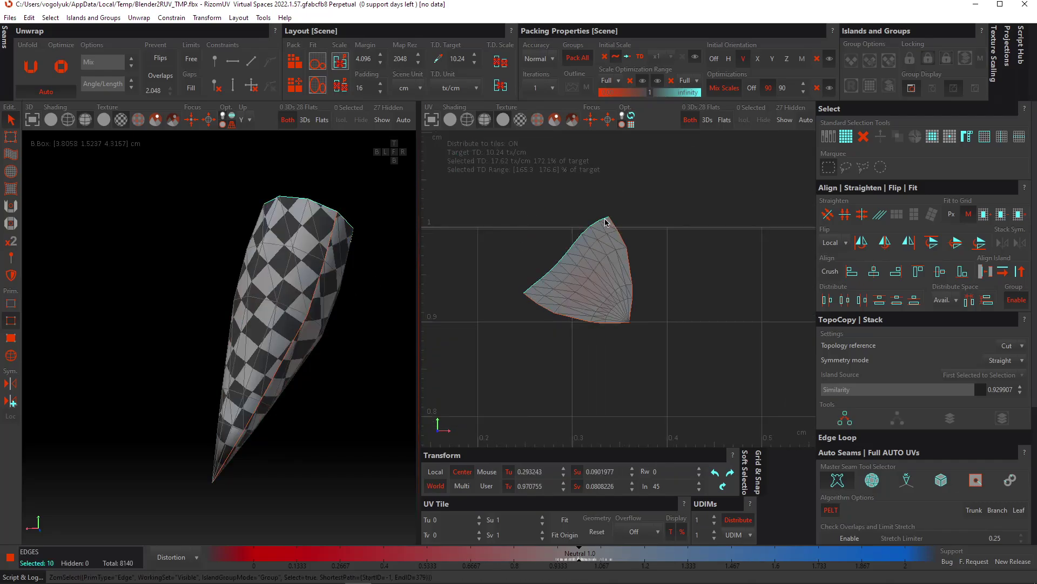
key(ctrl+u)
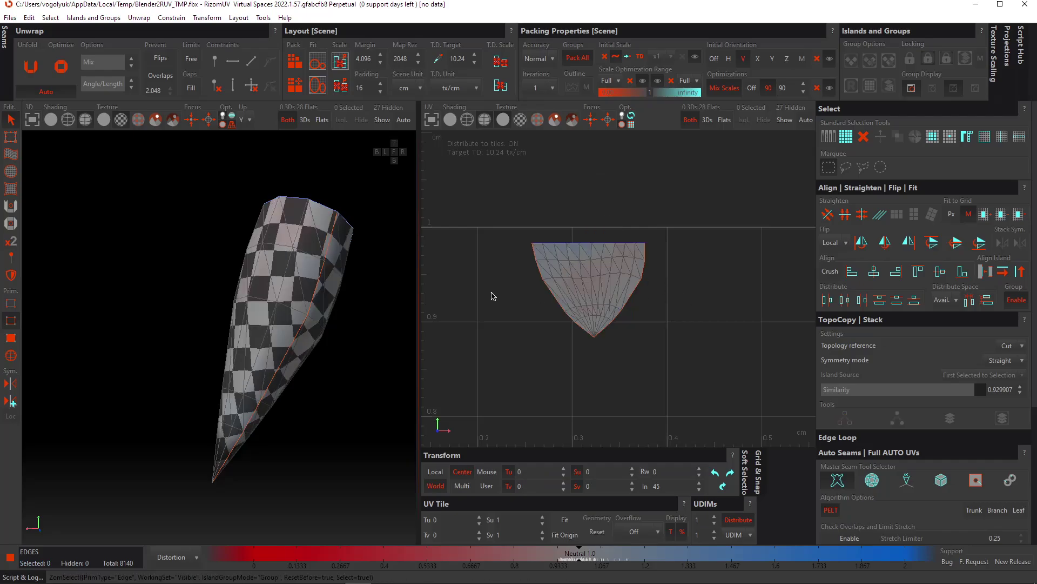
Step: Show all islands again and examine the neighbouring cone-shaped tooth with the round UV island
middle_drag(271, 319, 387, 331)
scroll(294, 303, down, 4)
middle_drag(294, 302, 271, 279)
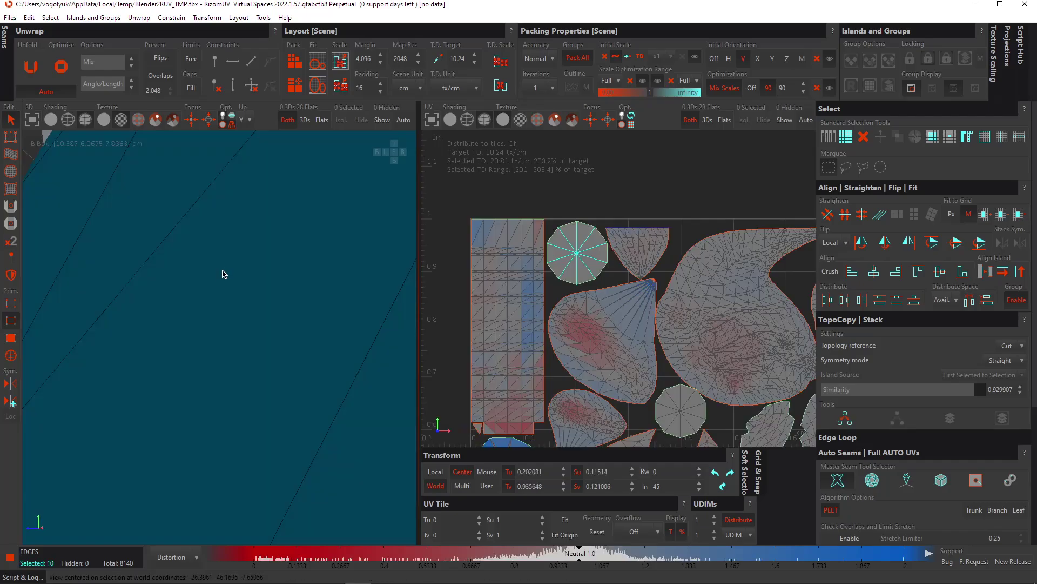
middle_drag(223, 273, 305, 309)
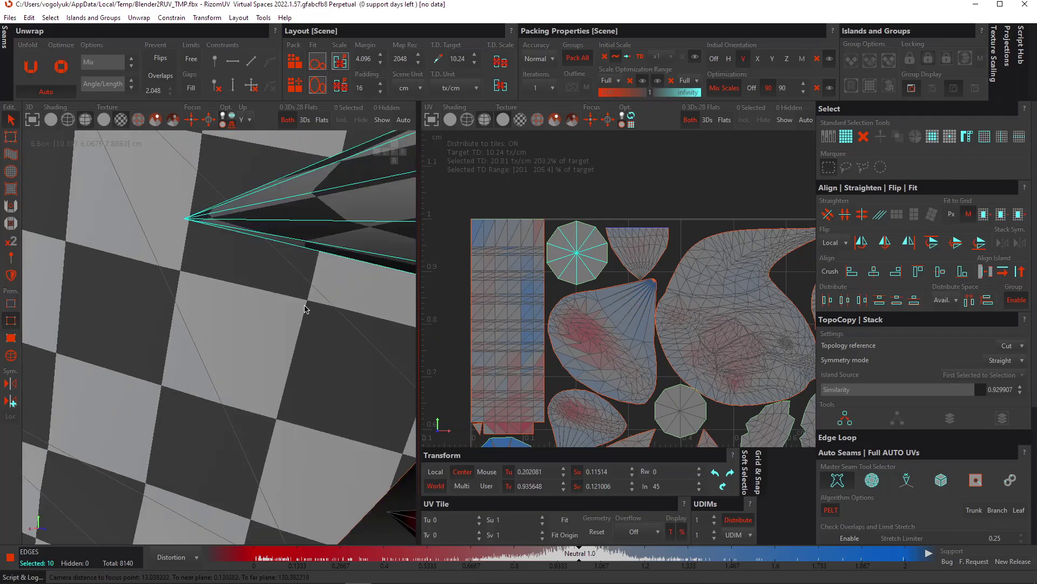
middle_drag(319, 264, 273, 288)
click(339, 415)
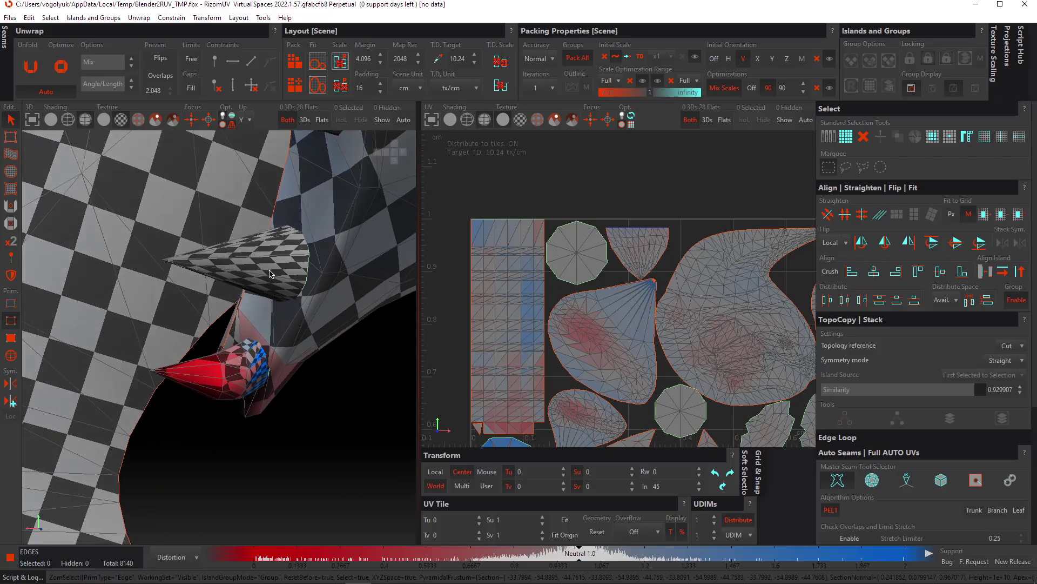
Step: Isolate the cone-shaped tooth to inspect its open base, and restore the hidden islands
key(F4)
click(272, 272)
key(i)
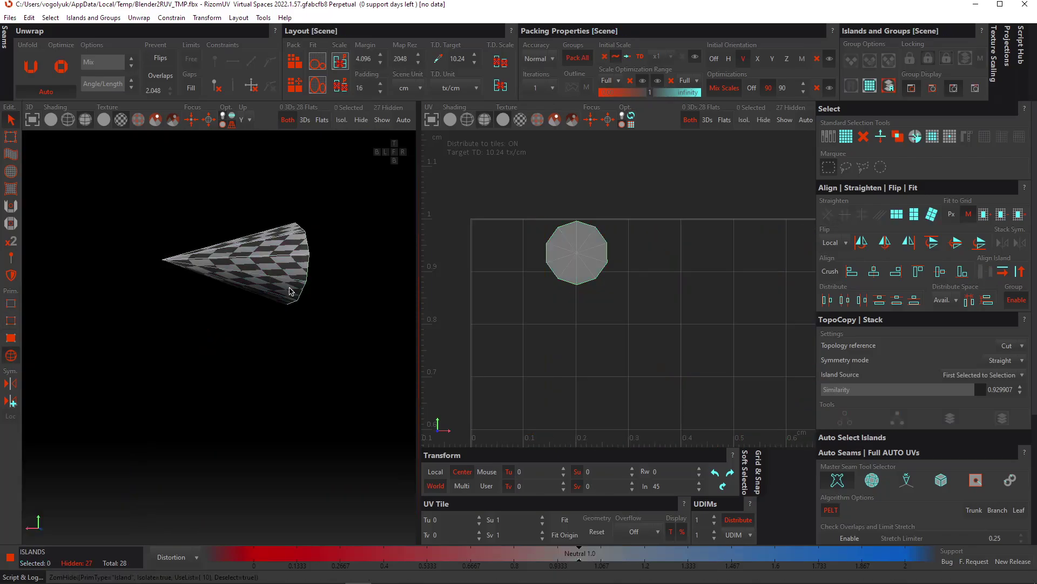
middle_drag(160, 414, 171, 347)
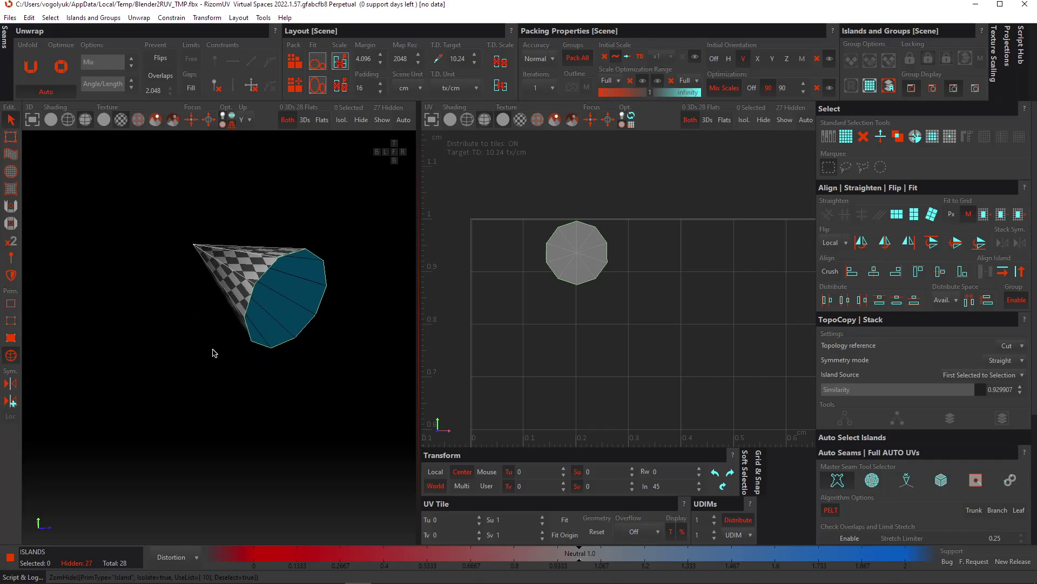
key(ctrl+z)
Step: Examine the UV layout, comparing the round tooth islands, the reworked tooth and the distorted strip islands
scroll(575, 252, up, 5)
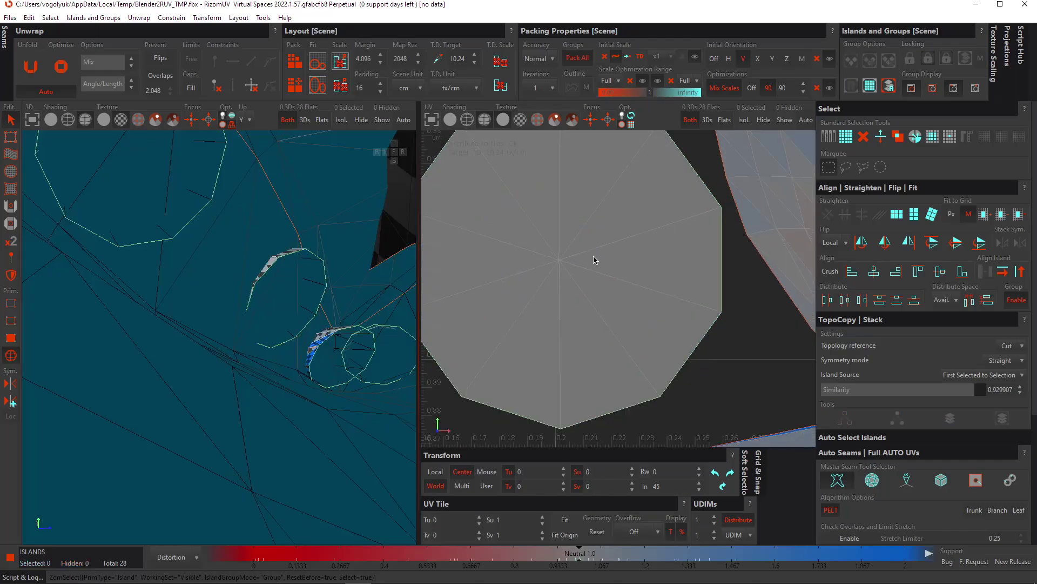
scroll(595, 260, down, 6)
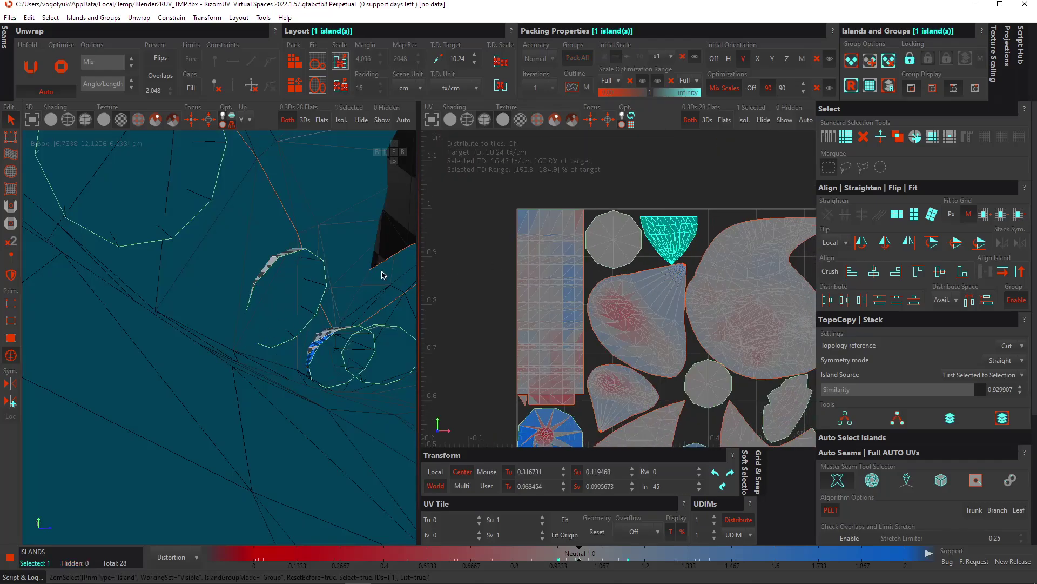
scroll(588, 255, up, 4)
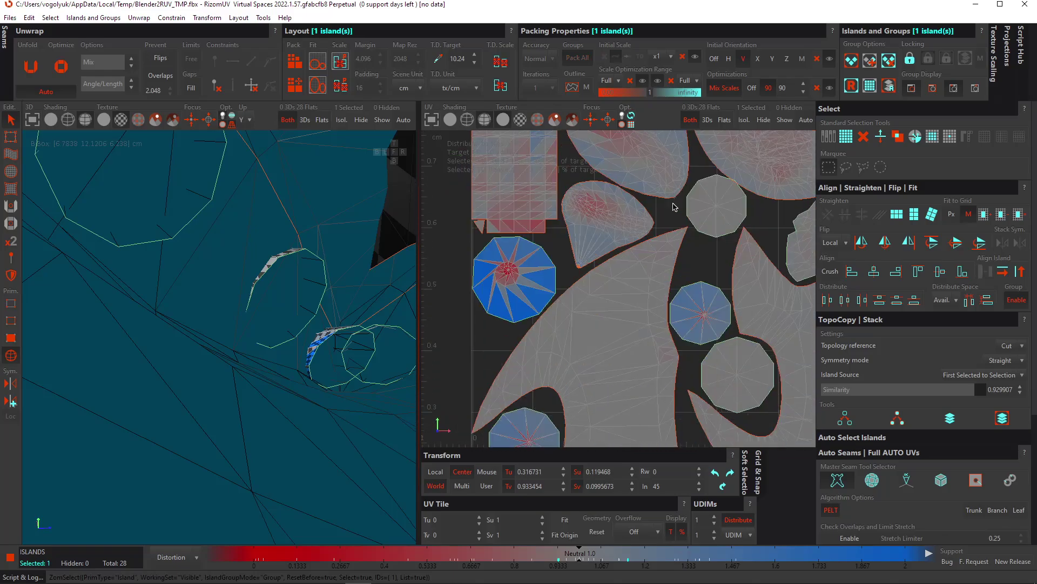
scroll(541, 273, up, 2)
click(616, 224)
scroll(594, 254, down, 6)
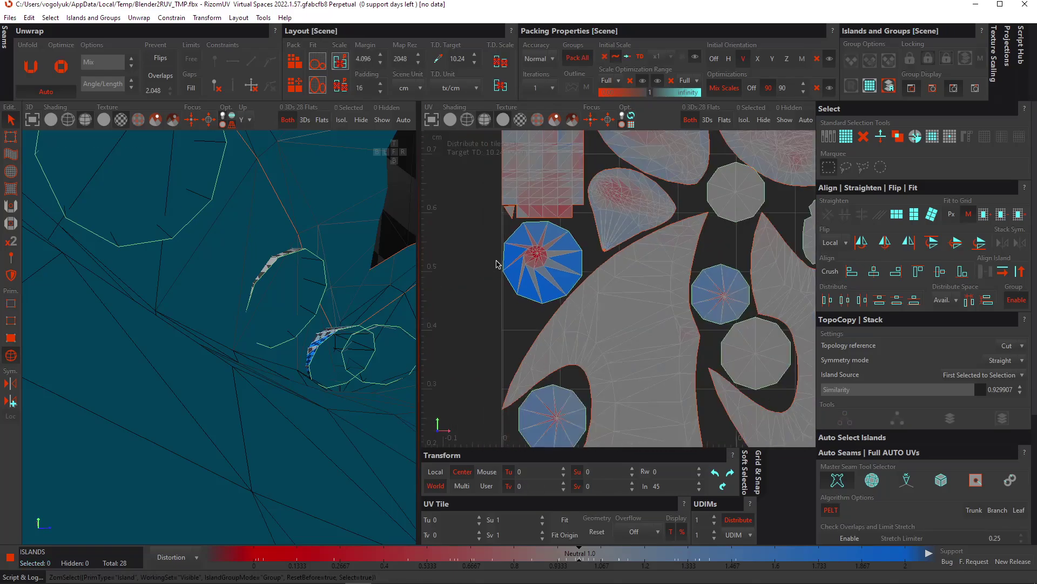
scroll(581, 271, up, 4)
scroll(568, 281, down, 3)
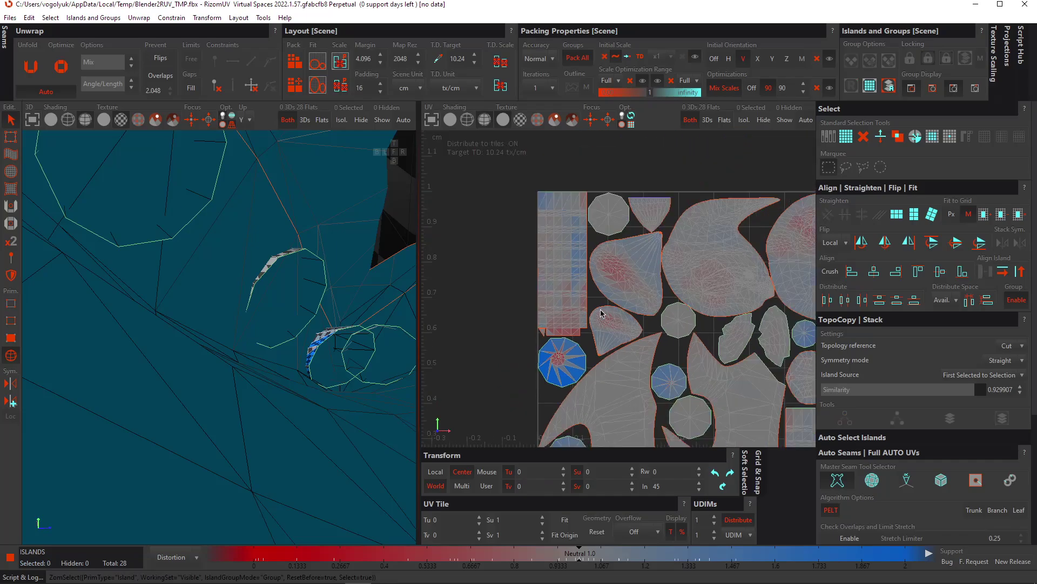
scroll(561, 286, up, 2)
scroll(560, 286, down, 3)
scroll(640, 301, up, 4)
scroll(648, 325, down, 1)
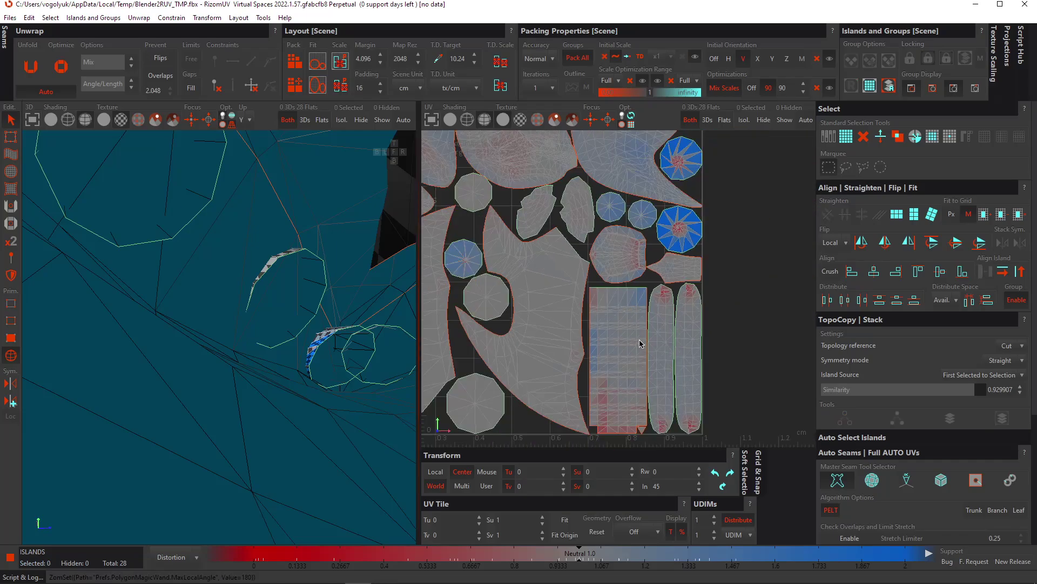
scroll(655, 333, up, 1)
scroll(648, 330, down, 2)
scroll(633, 302, up, 4)
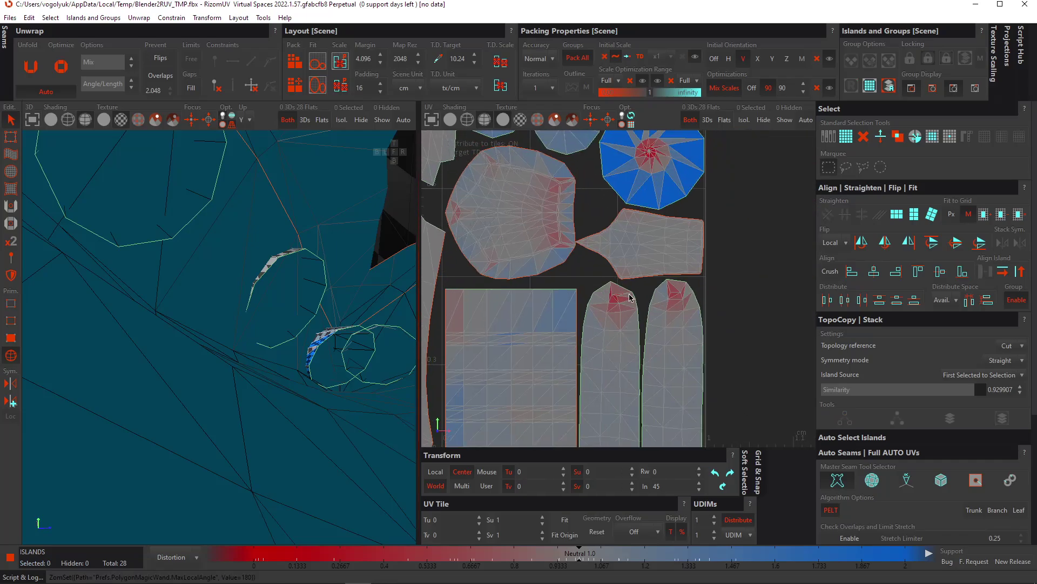
Step: Unfold the long strip islands and the lower rectangular island, and frame the lower jaw's island
scroll(570, 330, down, 1)
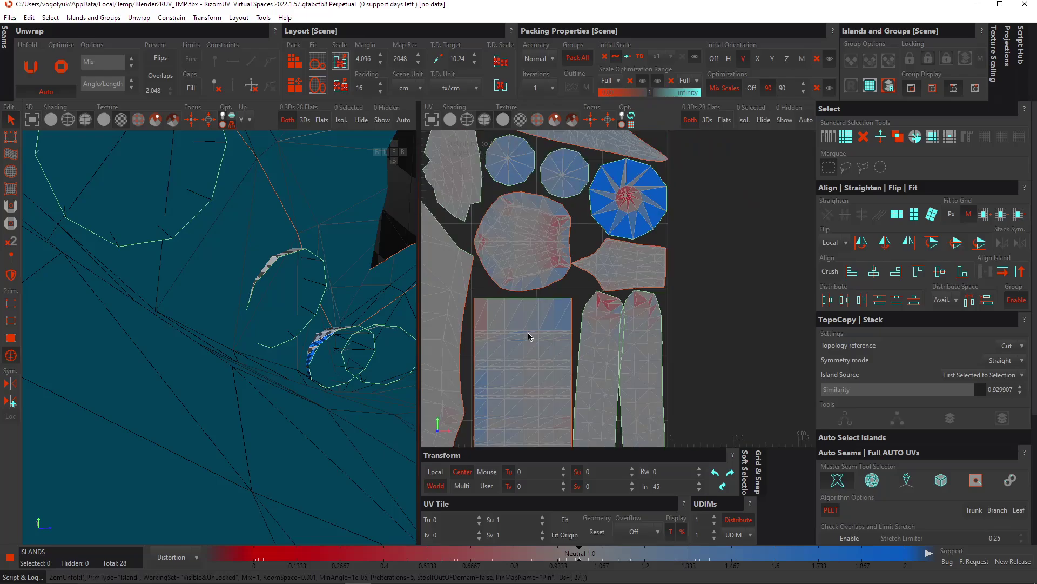
scroll(522, 273, down, 1)
click(522, 272)
key(f)
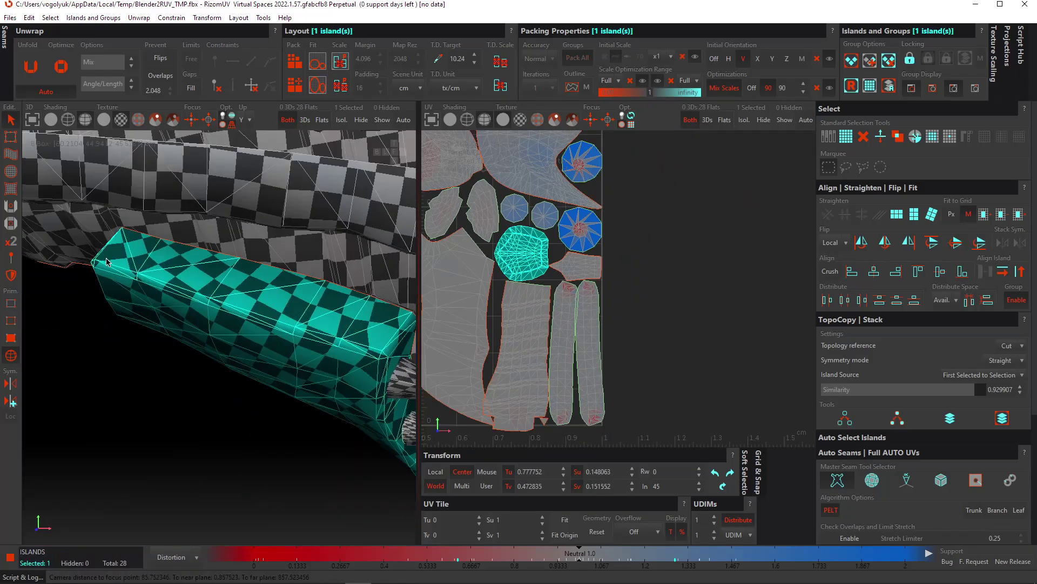
Step: Deselect the lower jaw island and inspect the checker pattern across the whole axe
click(151, 429)
scroll(151, 429, down, 5)
alt+drag(150, 429, 119, 354)
scroll(570, 254, up, 4)
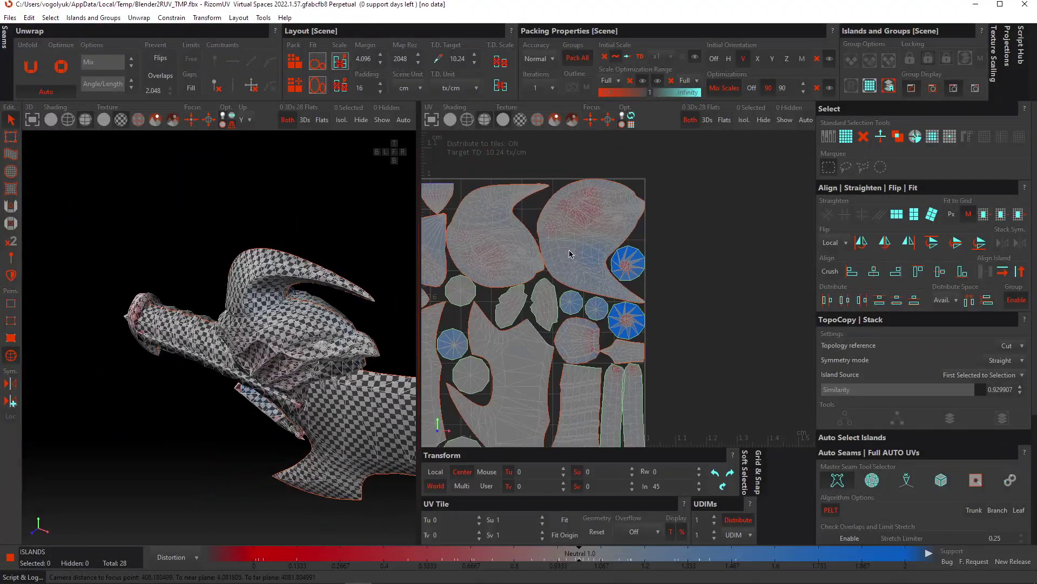
Step: Unfold the second horned head island, and select and frame the handle's rectangular island
click(602, 254)
scroll(613, 254, down, 3)
click(562, 227)
key(f)
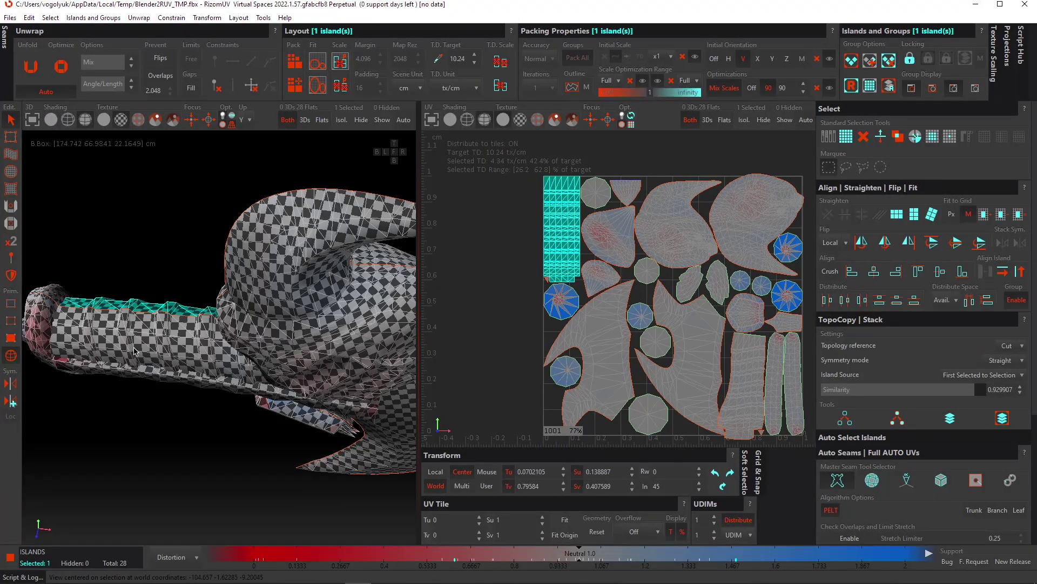
scroll(200, 346, up, 3)
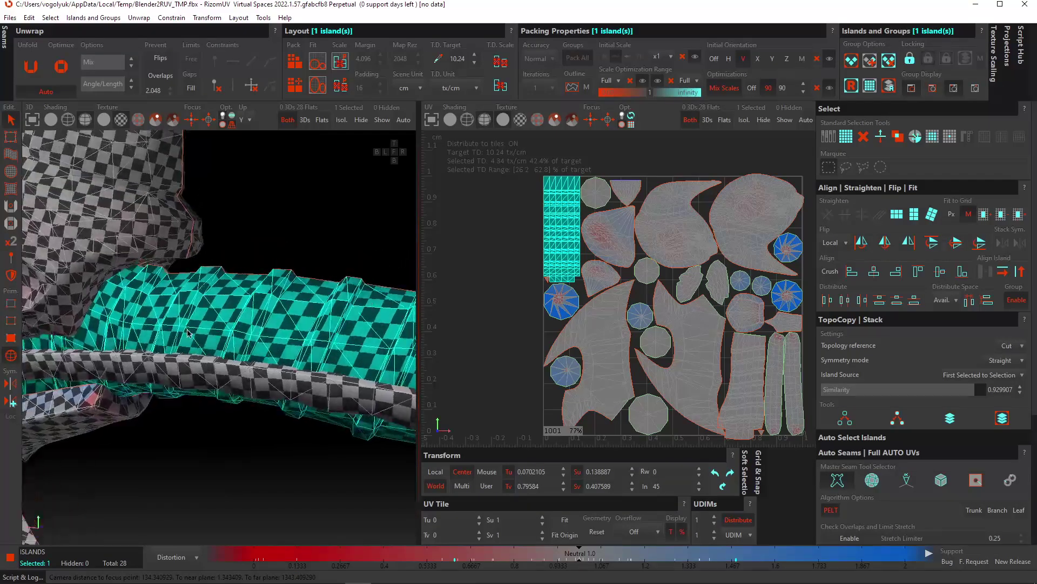
Step: Select the tiny triangular island beside the handle's rectangular island and inspect where it sits on the model
scroll(534, 242, up, 5)
click(552, 340)
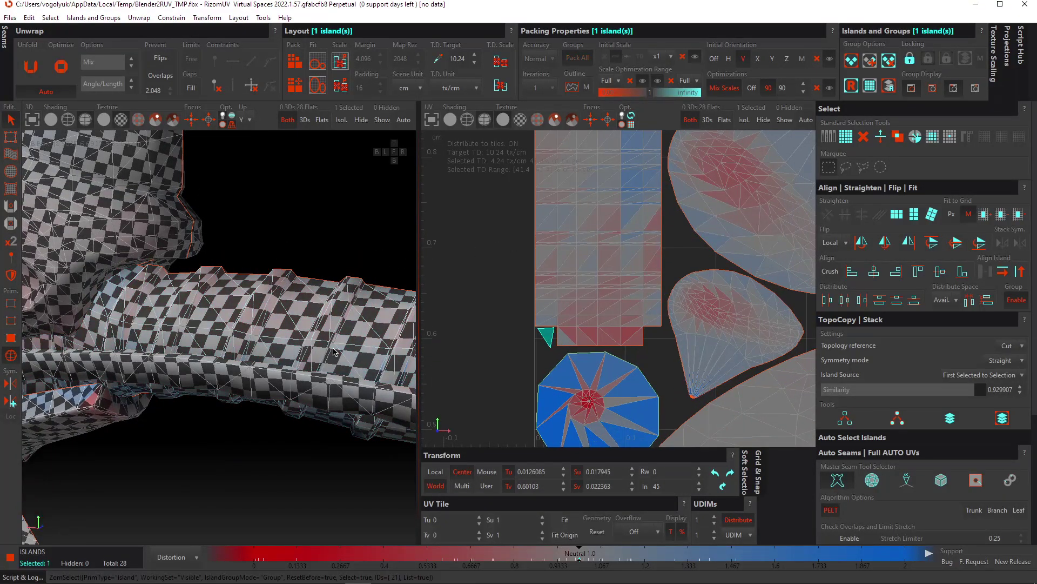
key(f)
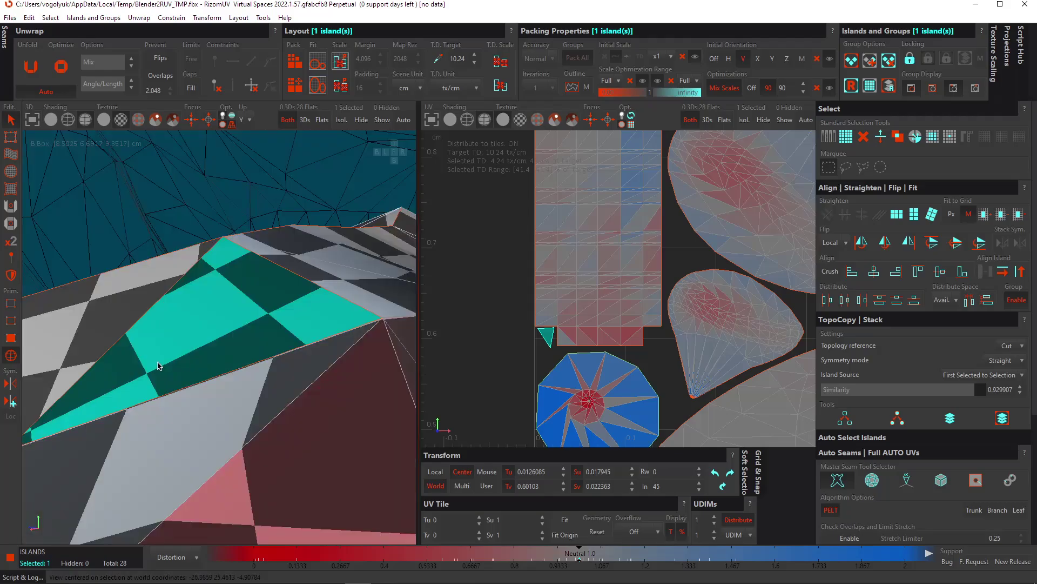
scroll(158, 366, up, 5)
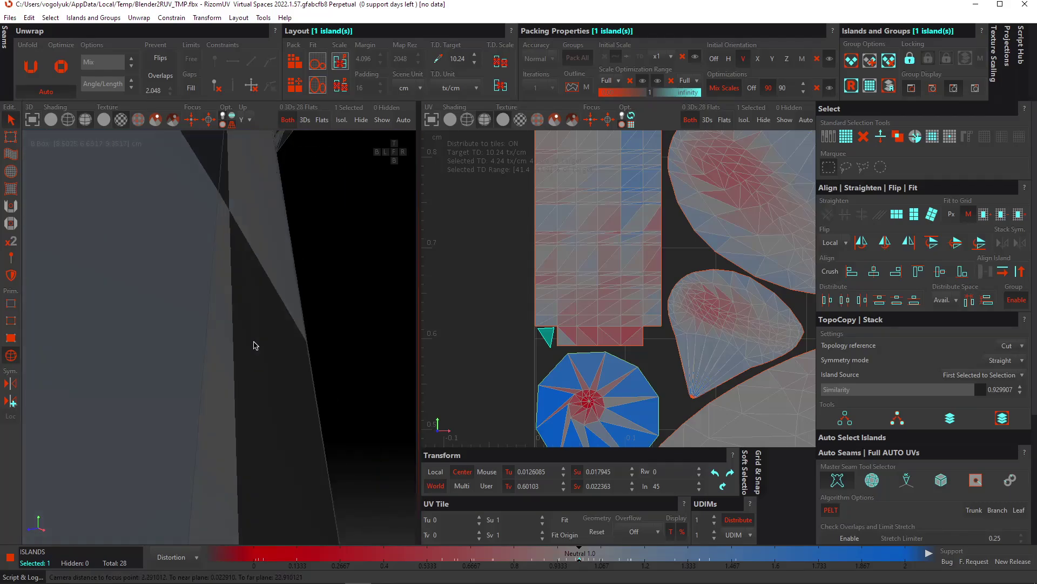
scroll(255, 346, down, 5)
middle_drag(256, 346, 169, 269)
key(f)
Step: Try to unfold the handle's tall rectangular island
click(560, 300)
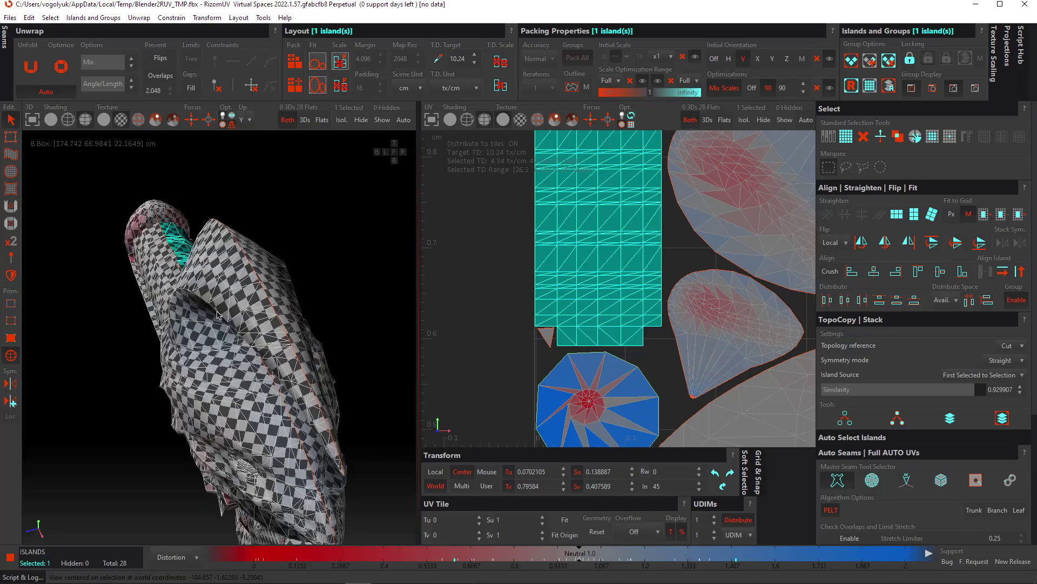
click(521, 283)
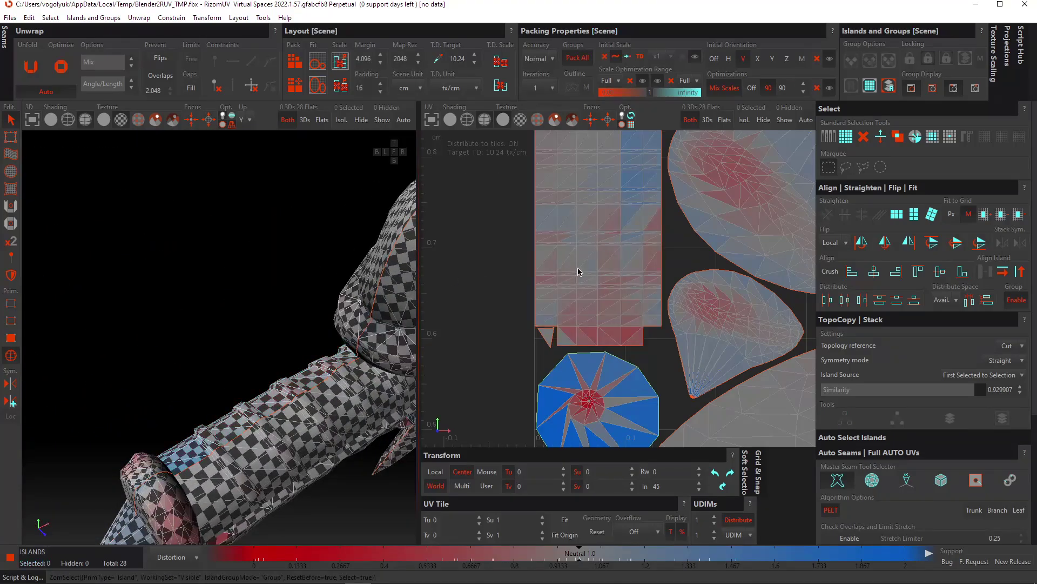
click(578, 271)
key(u)
scroll(581, 245, down, 3)
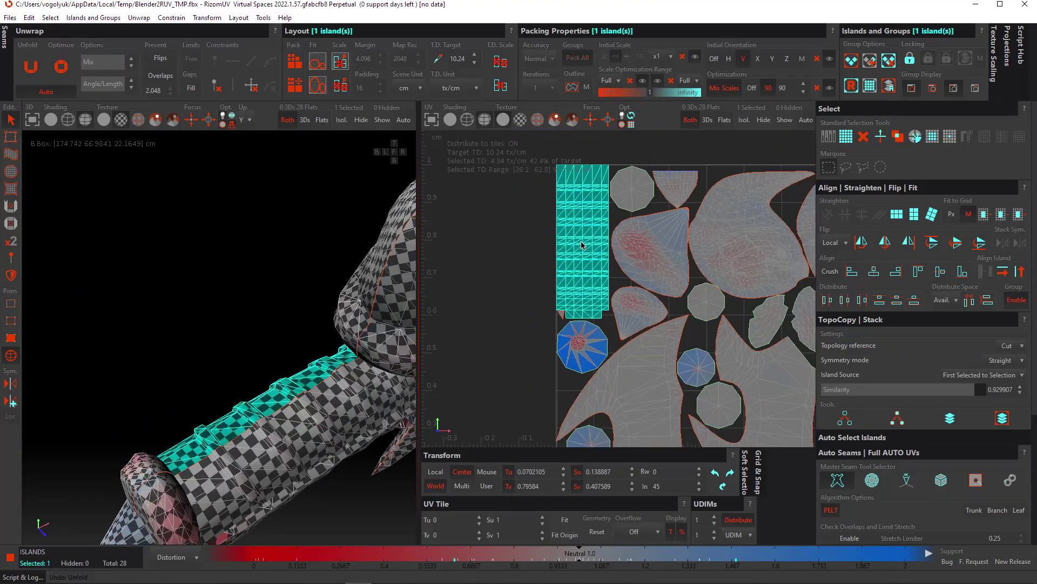
Step: Switch to edge selection, keep the handle island's short upper border horizontal and unfold the island
middle_drag(583, 203, 575, 259)
scroll(591, 195, up, 2)
click(593, 195)
scroll(566, 248, up, 4)
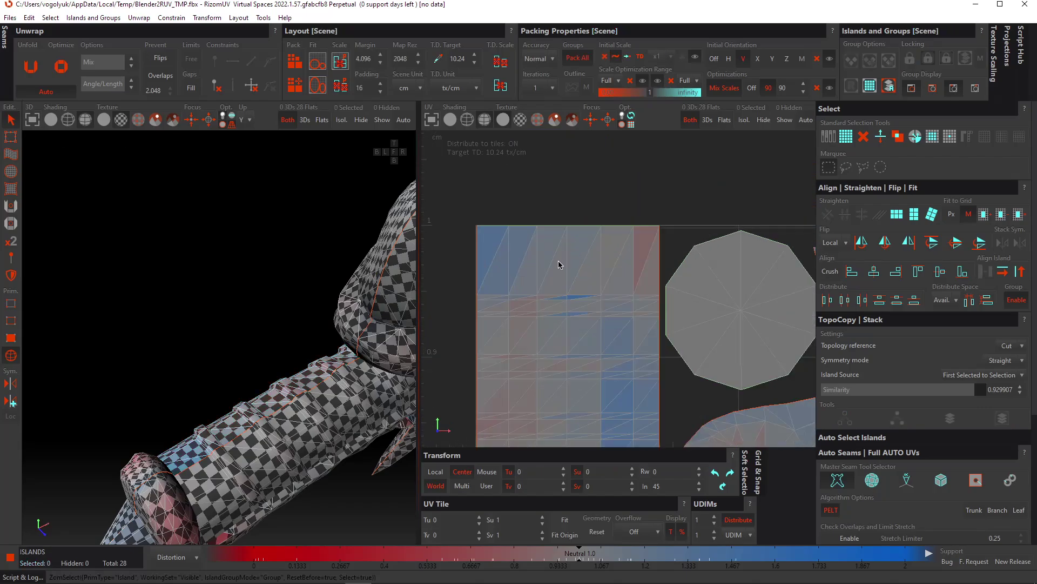
key(F2)
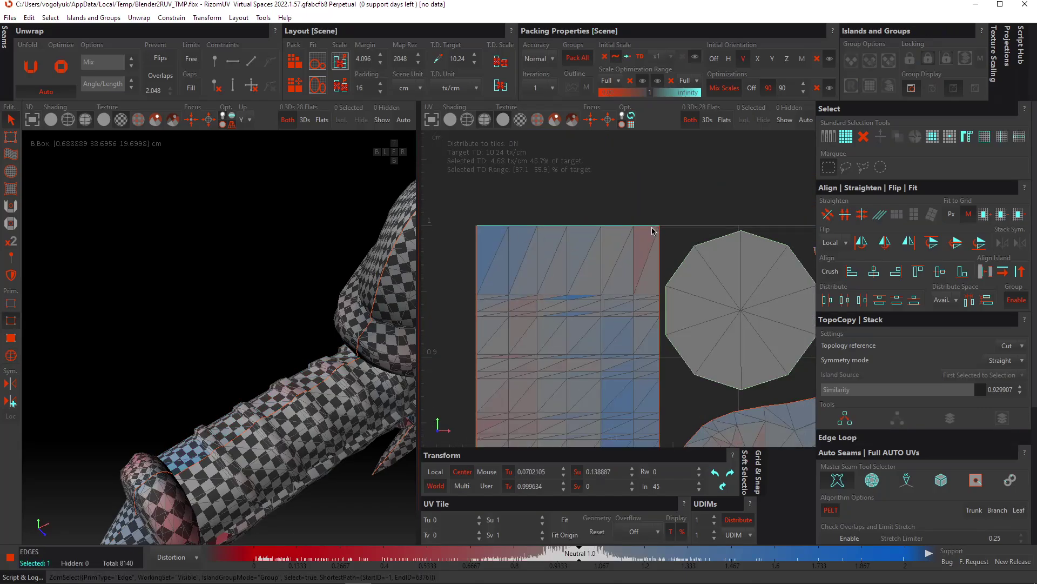
key(u)
middle_drag(642, 307, 572, 168)
scroll(573, 168, down, 4)
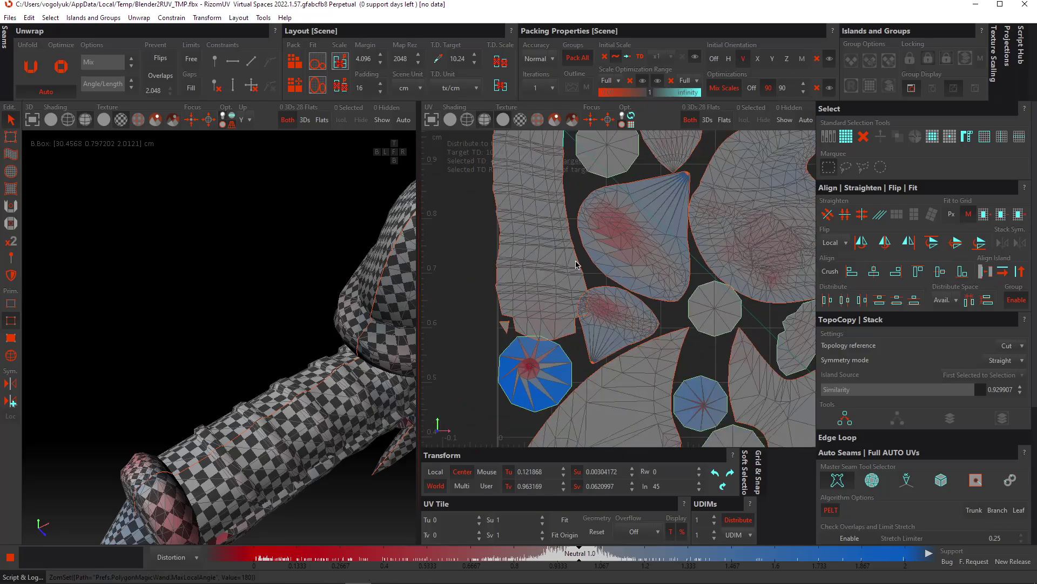
Step: Straighten the long side border of the handle island and unfold it again
scroll(589, 324, up, 8)
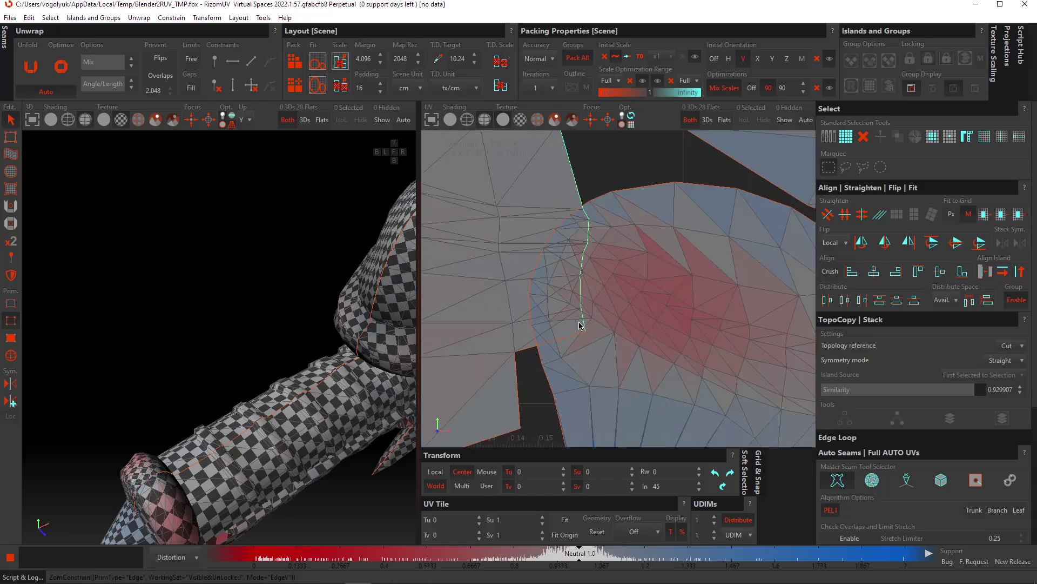
key(u)
scroll(579, 326, down, 6)
middle_drag(535, 241, 562, 379)
scroll(540, 278, up, 3)
double_click(532, 281)
key(u)
click(585, 229)
scroll(574, 303, up, 3)
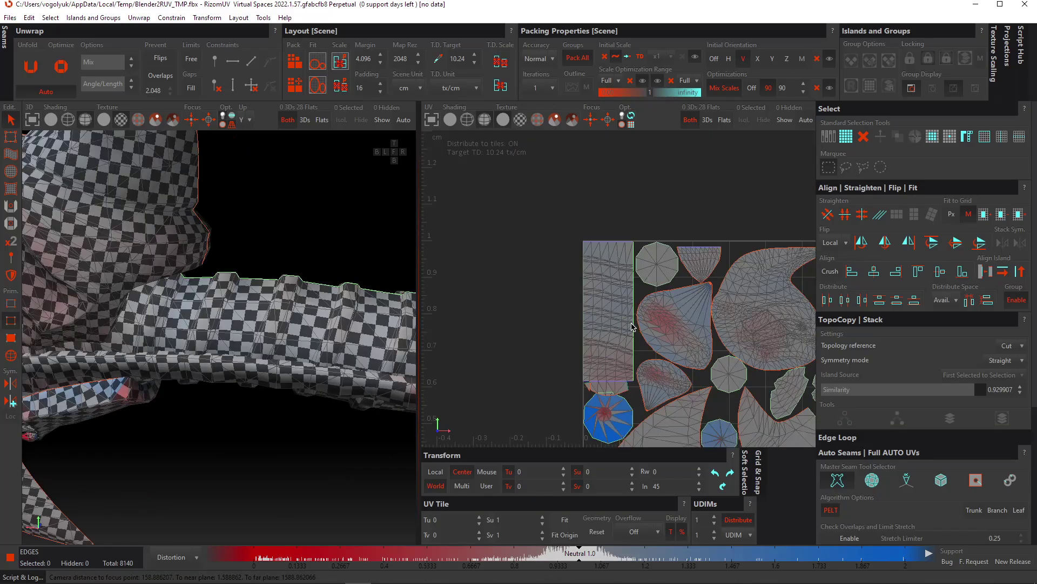
Step: Examine the whole UV layout, comparing the straightened handle island with the wavy lower handle island and the narrow strips
middle_drag(746, 421, 541, 227)
scroll(542, 232, down, 3)
middle_drag(616, 264, 591, 317)
scroll(589, 321, up, 4)
scroll(583, 299, down, 4)
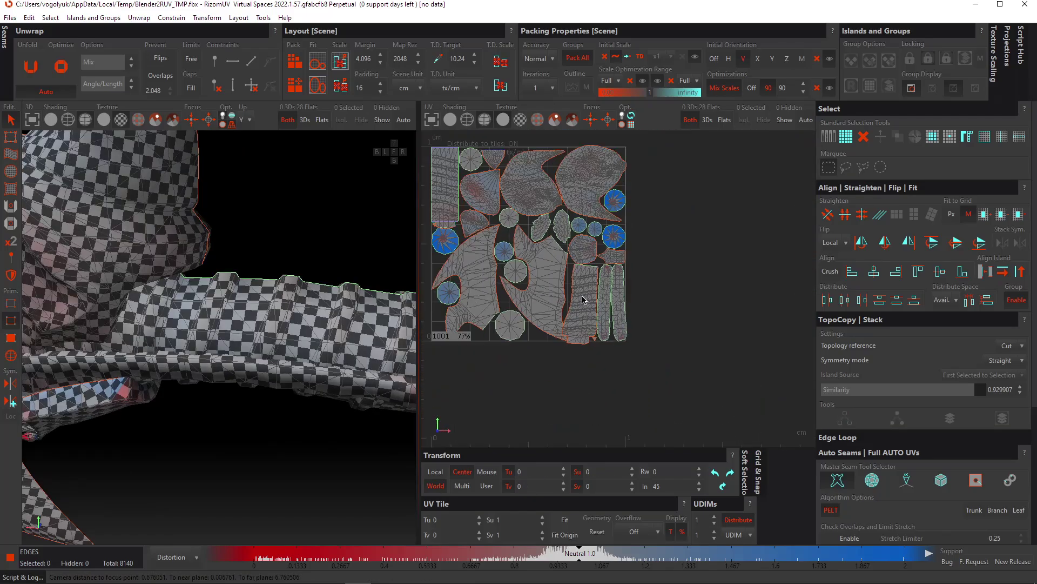
scroll(529, 230, up, 3)
scroll(459, 220, down, 1)
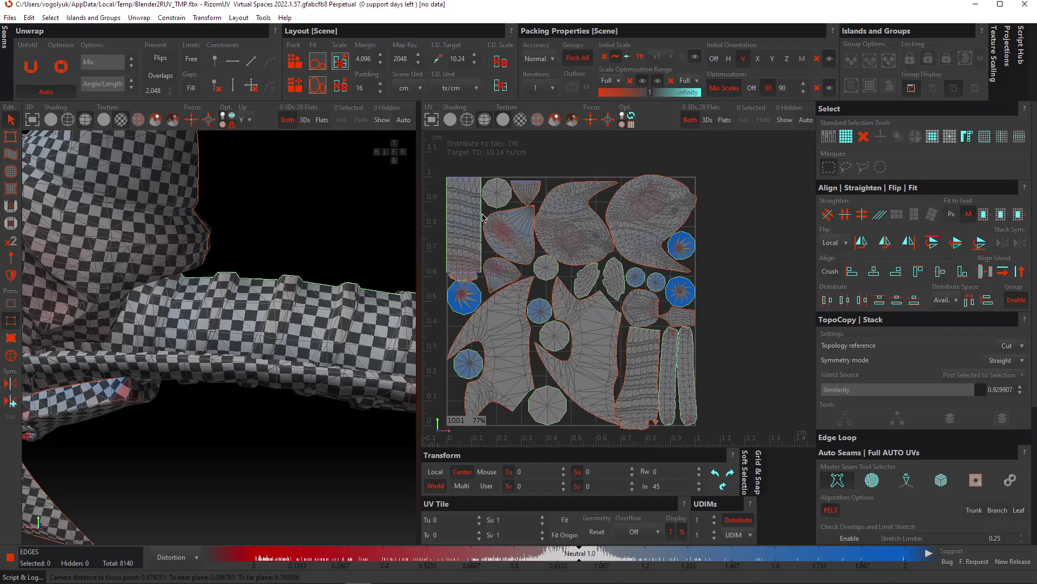
scroll(643, 380, up, 5)
middle_drag(637, 432, 602, 255)
scroll(603, 297, down, 3)
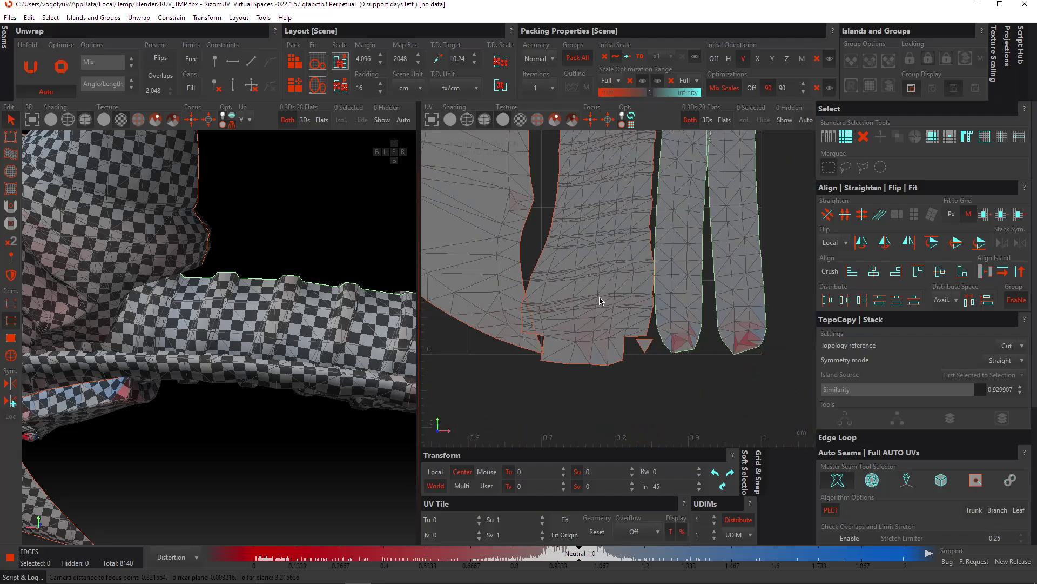
key(f)
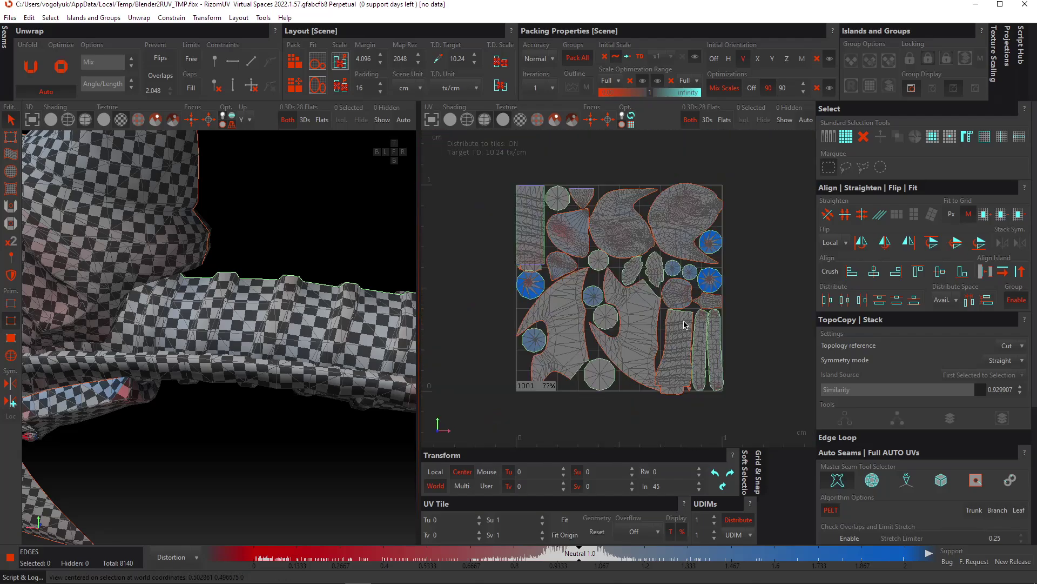
scroll(589, 369, up, 5)
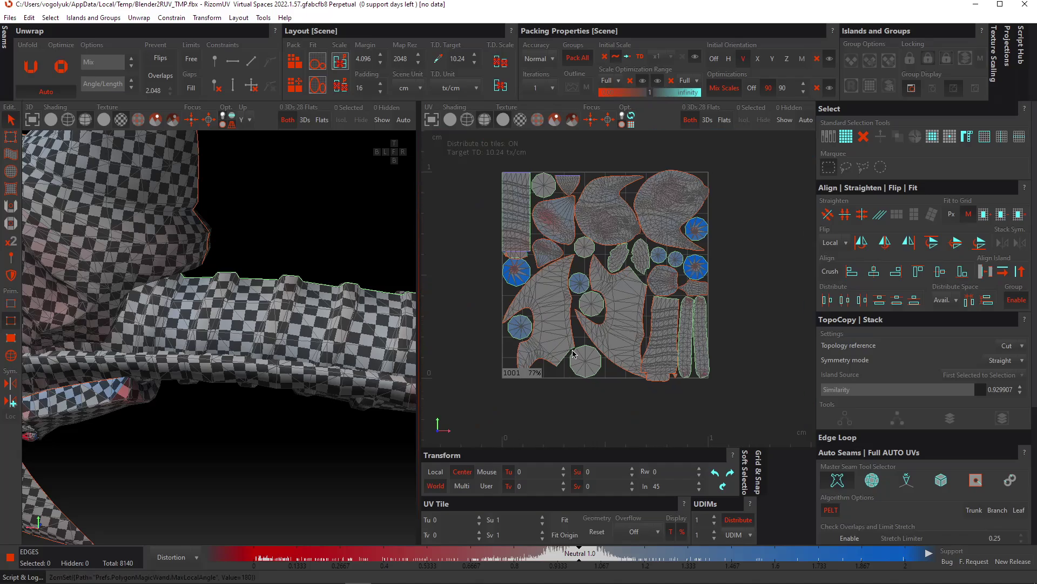
Step: Switch to island selection and inspect the large blade islands along the lower border of the UV tile
key(F4)
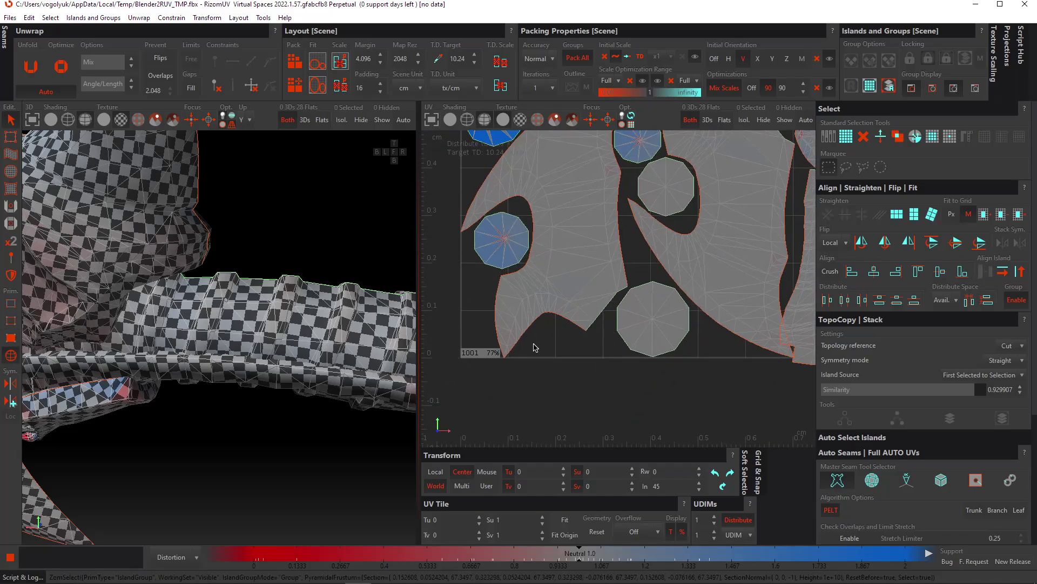
drag(487, 357, 487, 357)
scroll(503, 355, down, 3)
middle_drag(589, 339, 534, 366)
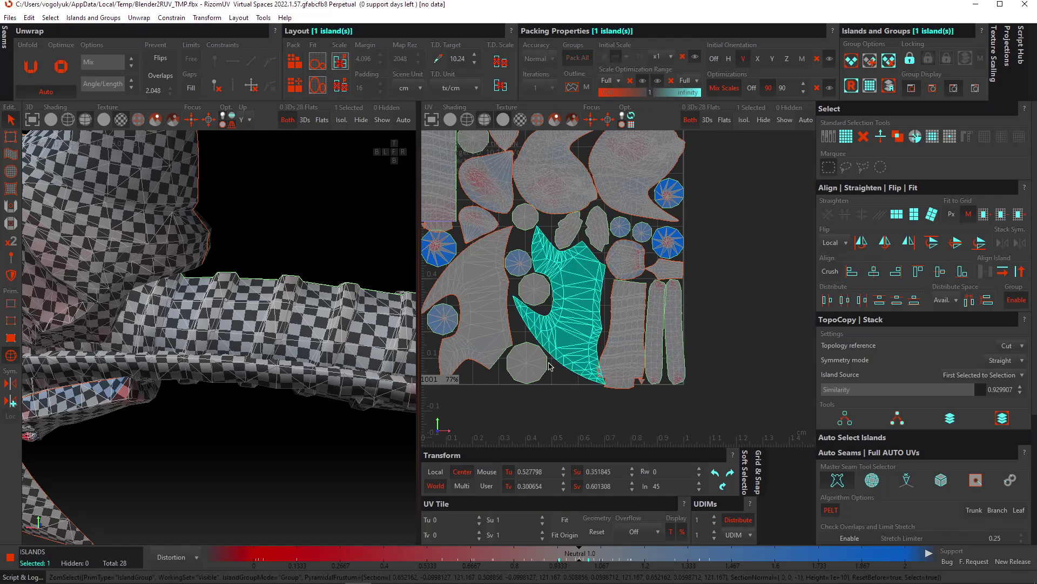
scroll(544, 353, up, 6)
click(539, 310)
scroll(542, 314, down, 6)
middle_drag(577, 274, 594, 339)
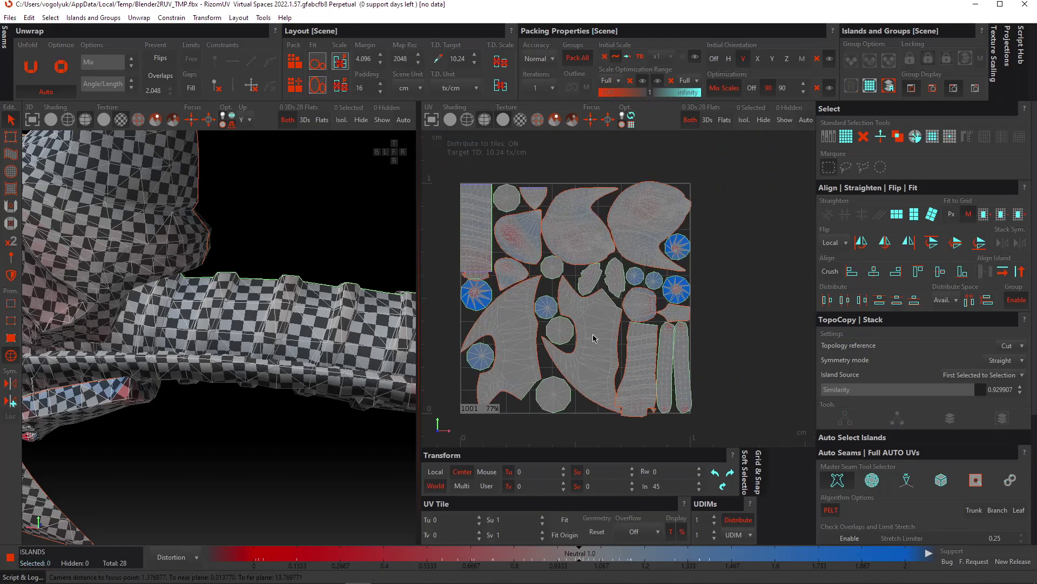
Step: Select one of the distorted round tooth islands and frame its tooth on the model with the neighbouring teeth
scroll(593, 338, up, 4)
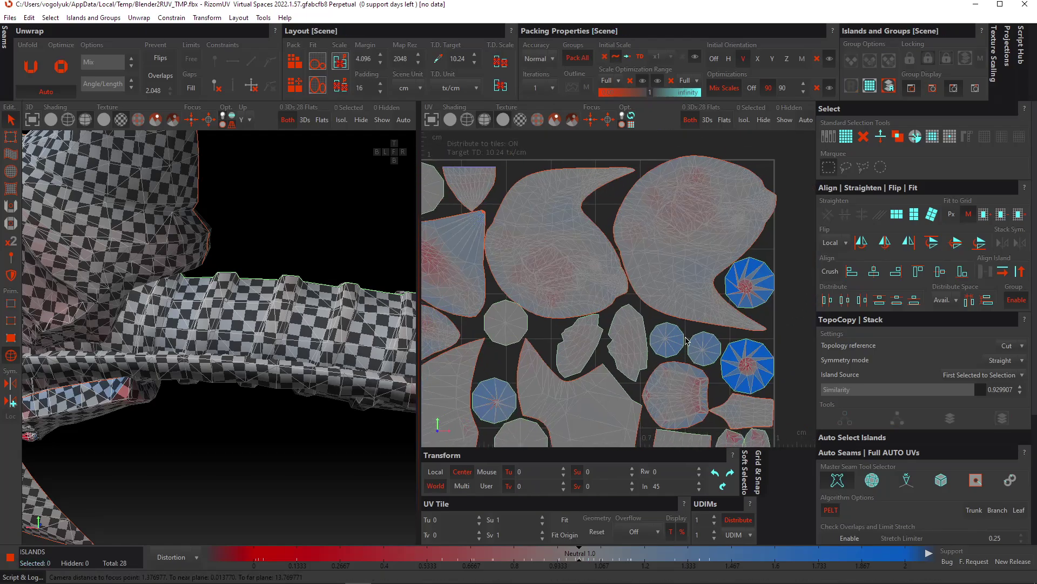
key(f)
click(700, 289)
key(f)
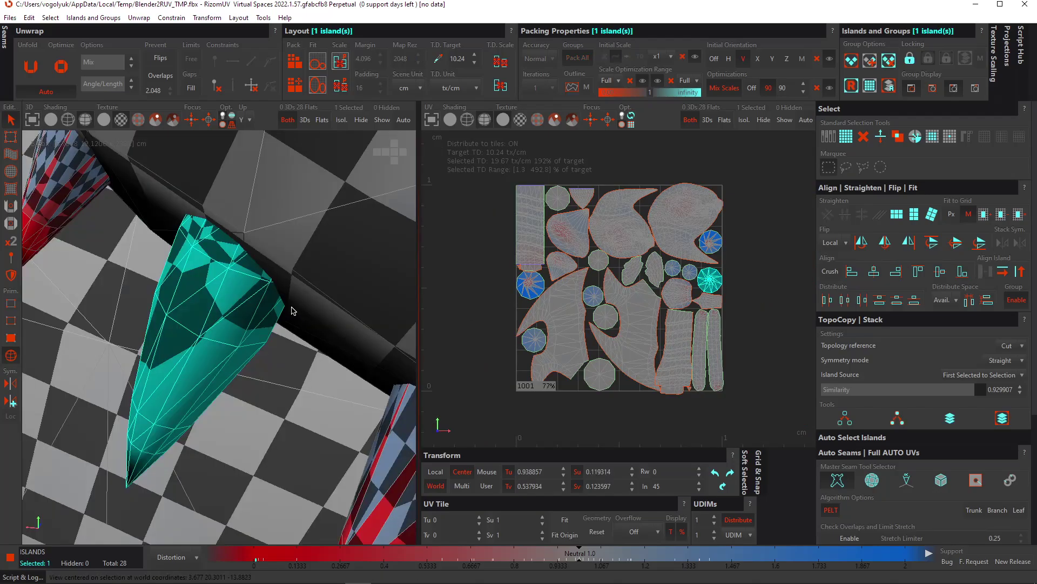
middle_drag(290, 304, 301, 266)
scroll(301, 266, down, 5)
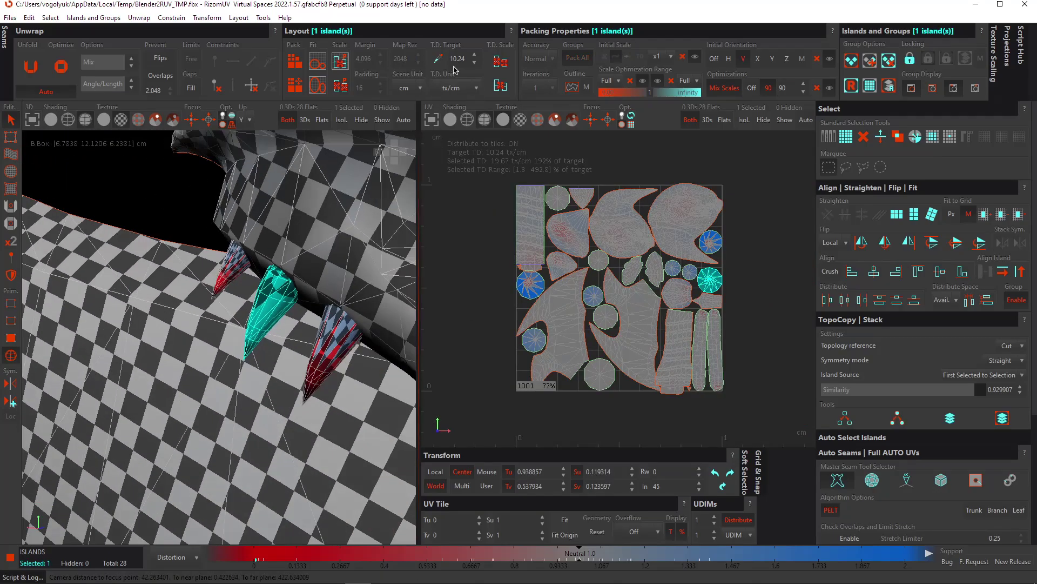
Step: Compare texel density by picking the T.D. target from the horned head and from a neighbouring tooth in turn
click(348, 228)
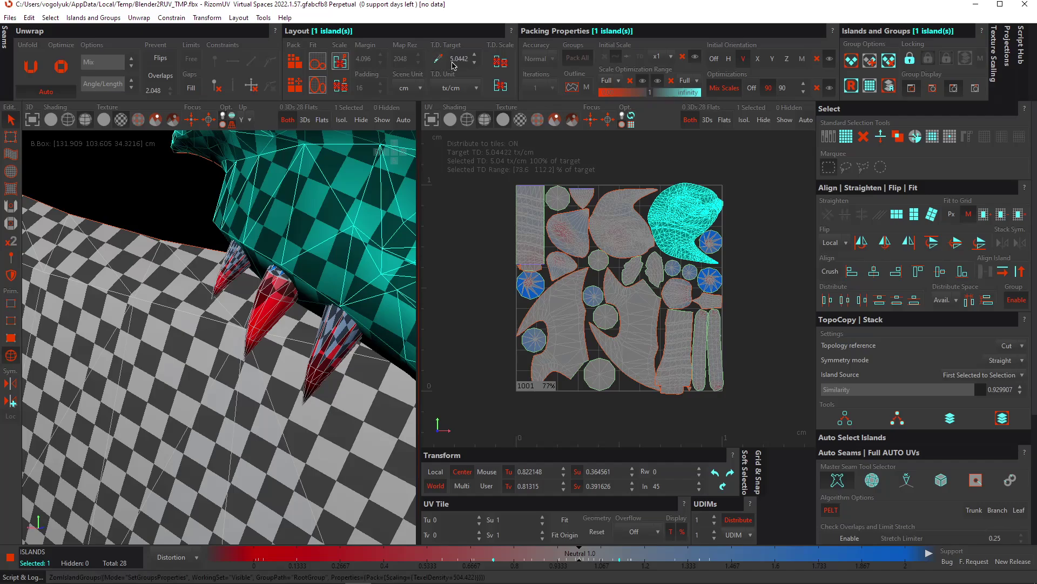
click(611, 139)
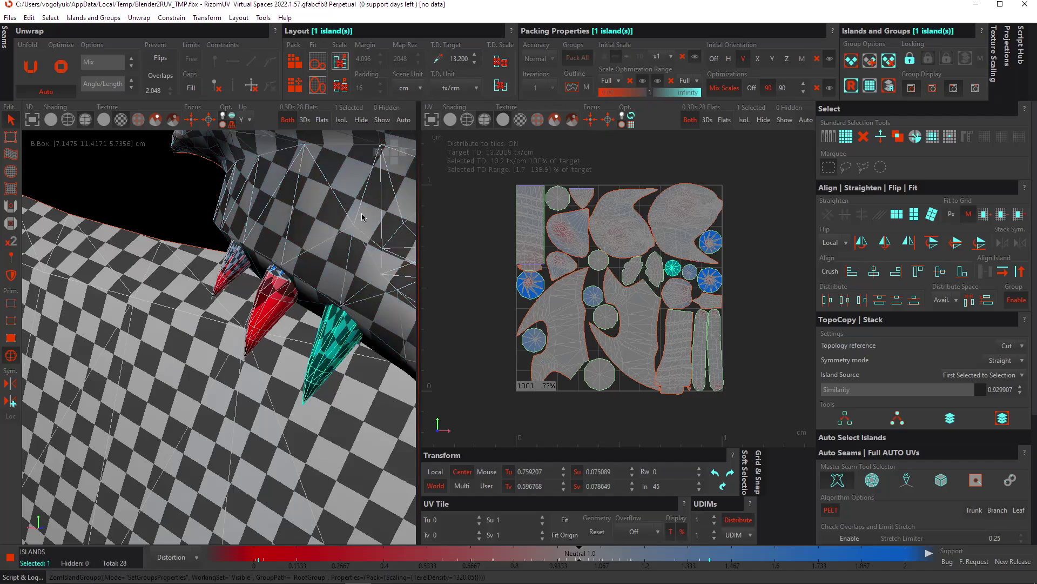
click(342, 240)
click(344, 309)
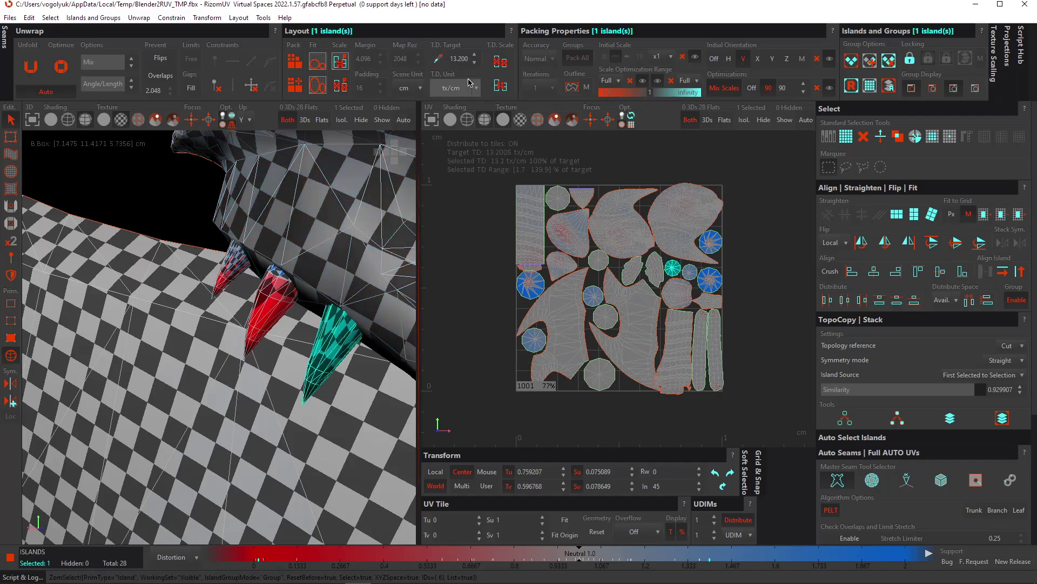
click(393, 161)
Step: Deselect the horned head island and examine the checker pattern across the entire axe
scroll(292, 211, down, 5)
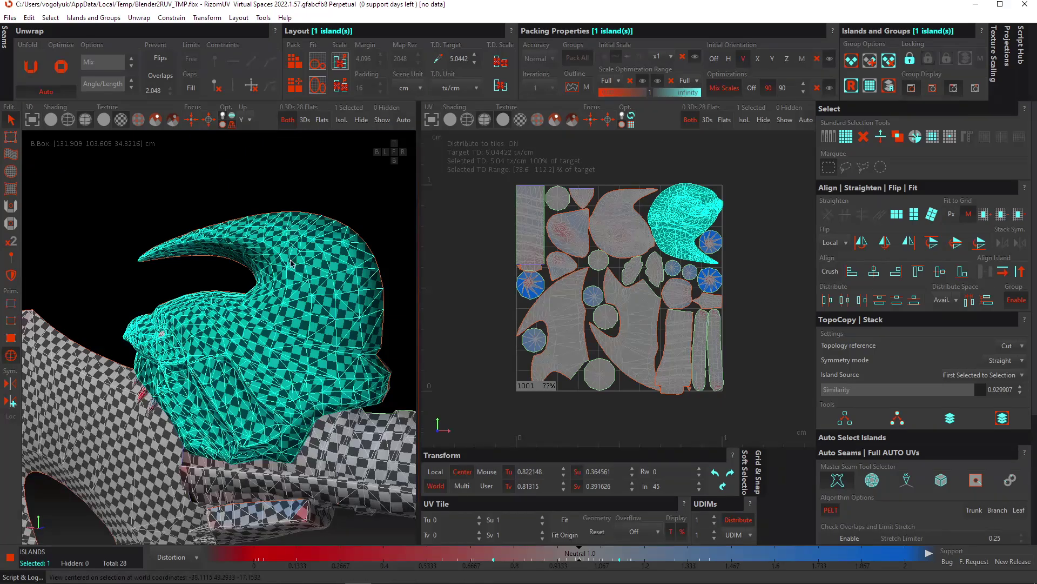
alt+drag(292, 246, 305, 288)
click(372, 287)
scroll(303, 328, up, 1)
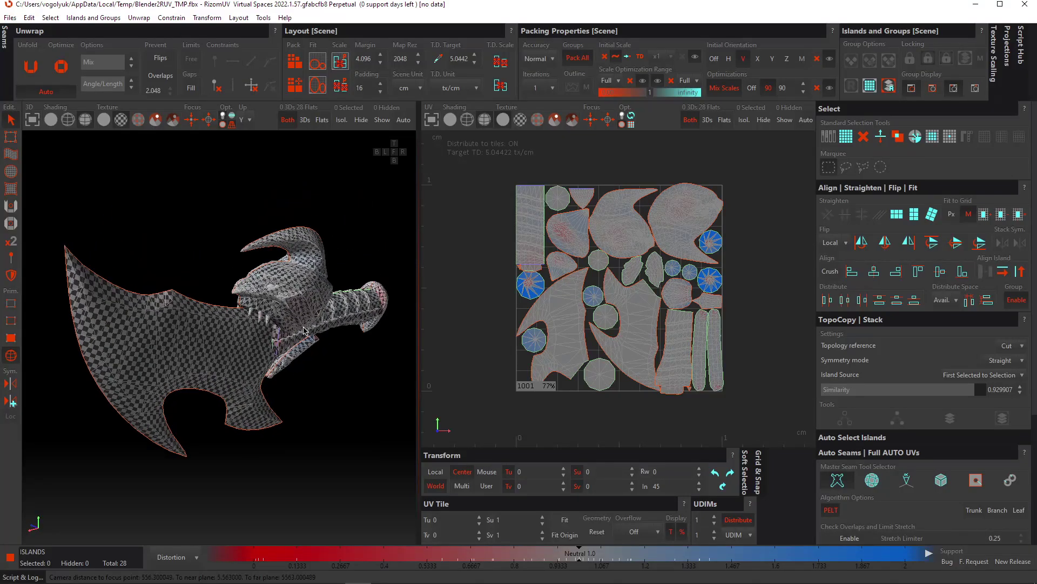
alt+drag(305, 329, 276, 346)
drag(277, 346, 362, 246)
click(362, 247)
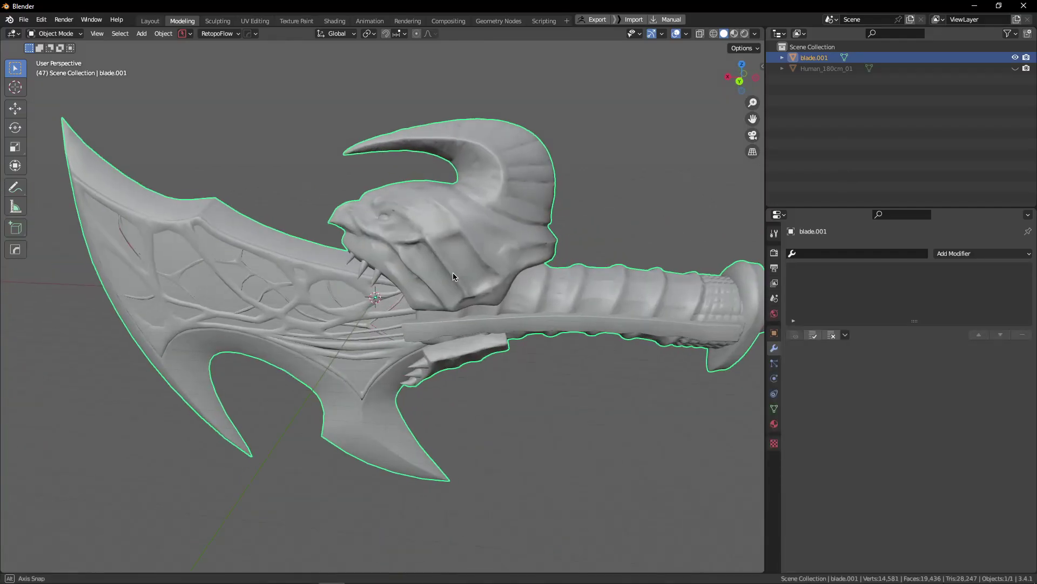
Step: Switch to Blender and examine the shaded axe model from several angles
middle_drag(453, 273, 466, 278)
key(g)
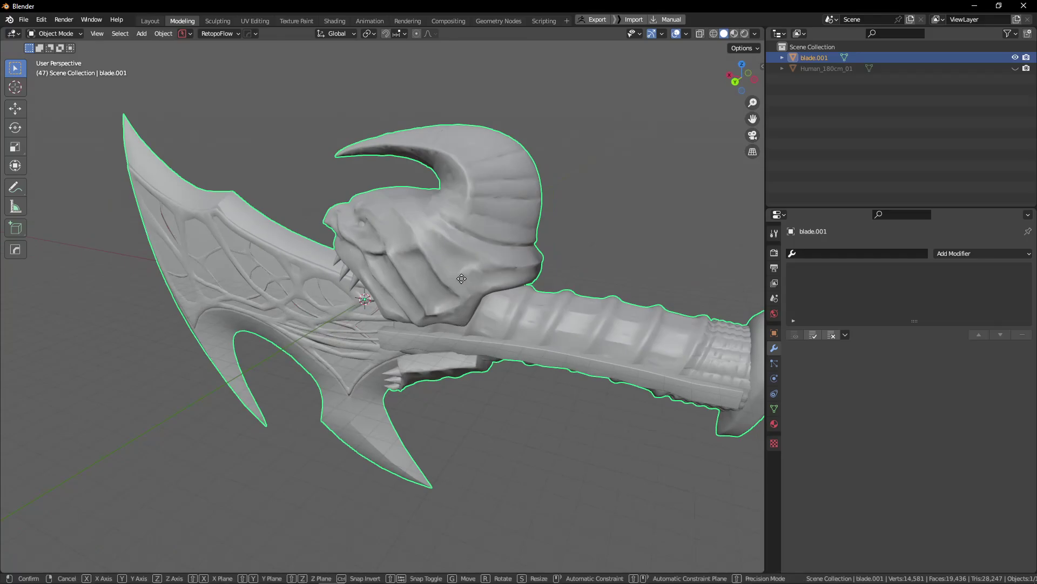
right_click(313, 308)
middle_drag(435, 338, 516, 280)
scroll(474, 288, up, 6)
scroll(504, 314, down, 6)
scroll(516, 280, down, 3)
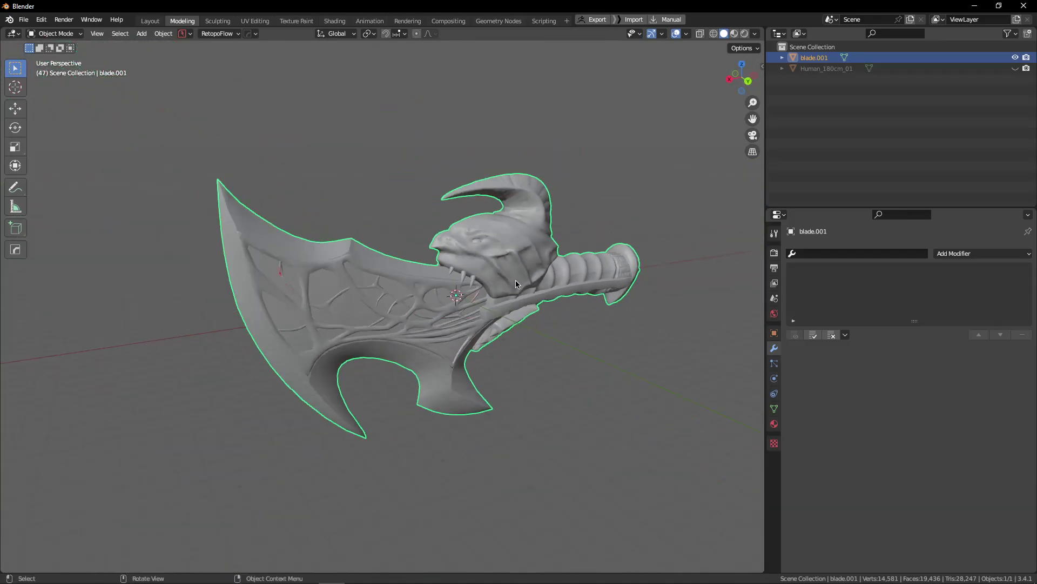
scroll(577, 331, up, 1)
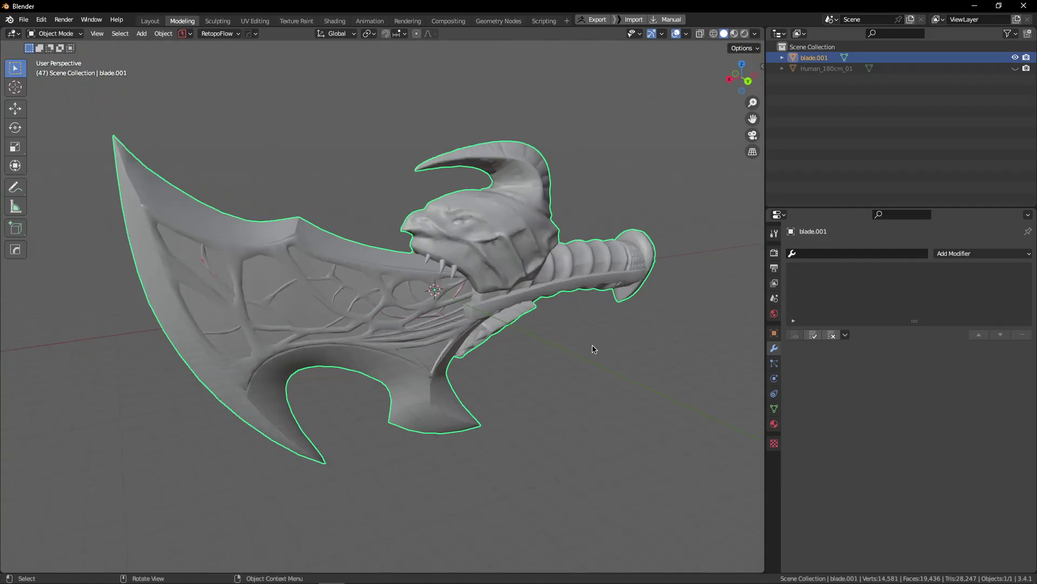
Step: Add a level 2 Subdivision modifier to the axe and look closely at the creature head
key(ctrl+2)
scroll(529, 270, up, 4)
middle_drag(466, 237, 372, 261)
shift+middle_drag(373, 261, 470, 317)
scroll(470, 317, up, 5)
scroll(236, 268, down, 3)
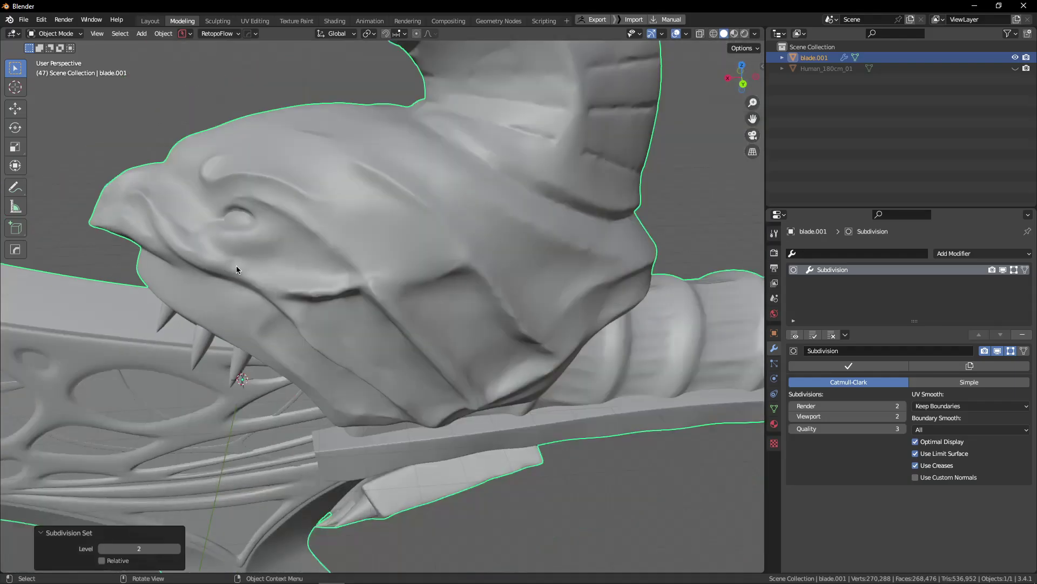
Step: Examine the subdivided surface around the head, the handle and the pommel
middle_drag(237, 268, 491, 224)
scroll(491, 224, down, 5)
shift+middle_drag(526, 274, 414, 258)
key(g)
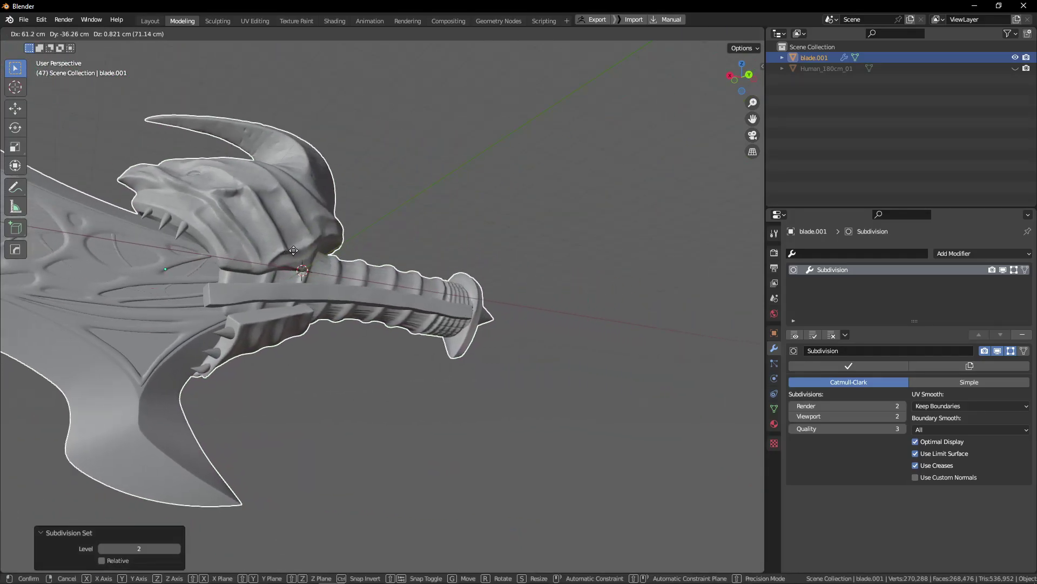
right_click(433, 227)
middle_drag(434, 224, 366, 293)
scroll(409, 250, up, 4)
scroll(320, 294, up, 2)
Step: Inspect the subdivided axe from its opposite side, both close up and as a whole
middle_drag(436, 248, 313, 327)
scroll(373, 295, up, 5)
scroll(373, 295, down, 3)
middle_drag(373, 295, 229, 287)
scroll(385, 312, up, 5)
scroll(384, 312, down, 5)
scroll(351, 316, up, 4)
scroll(273, 287, down, 6)
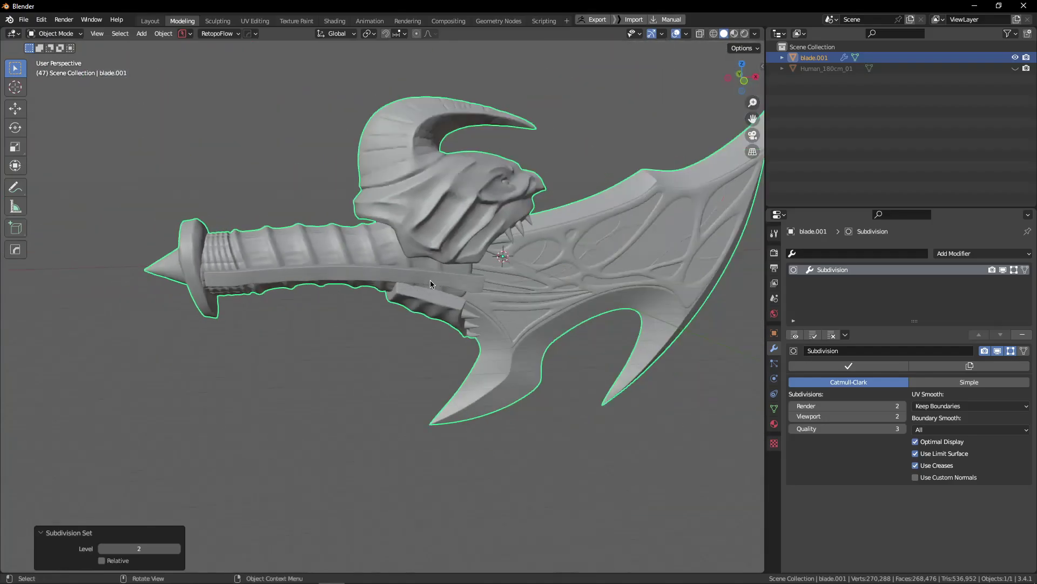
Step: Remove the Subdivision modifier from the axe and review the creature head's original mesh
alt+drag(430, 280, 393, 274)
scroll(393, 274, up, 6)
alt+drag(621, 397, 520, 403)
middle_drag(520, 406, 499, 301)
click(1022, 334)
scroll(503, 304, up, 4)
scroll(499, 300, down, 4)
scroll(319, 287, up, 3)
middle_drag(372, 284, 424, 280)
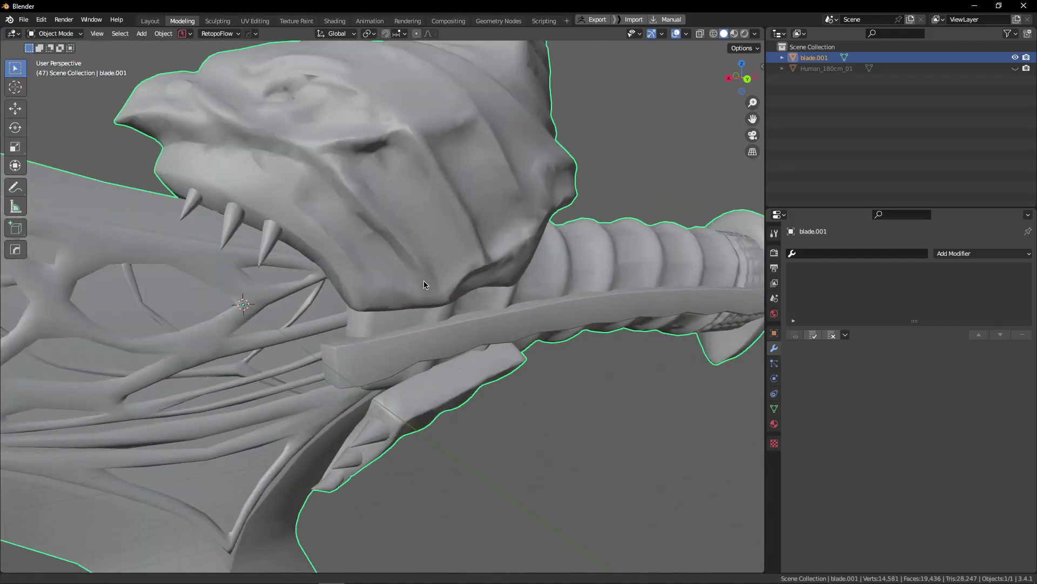
Step: Look closely at the squared end of the bar beneath the creature head
scroll(426, 277, down, 5)
middle_drag(280, 292, 427, 301)
scroll(475, 317, up, 12)
scroll(458, 315, down, 8)
scroll(519, 333, up, 2)
alt+drag(426, 301, 504, 312)
click(555, 346)
scroll(481, 320, up, 4)
scroll(459, 301, up, 5)
scroll(460, 300, down, 5)
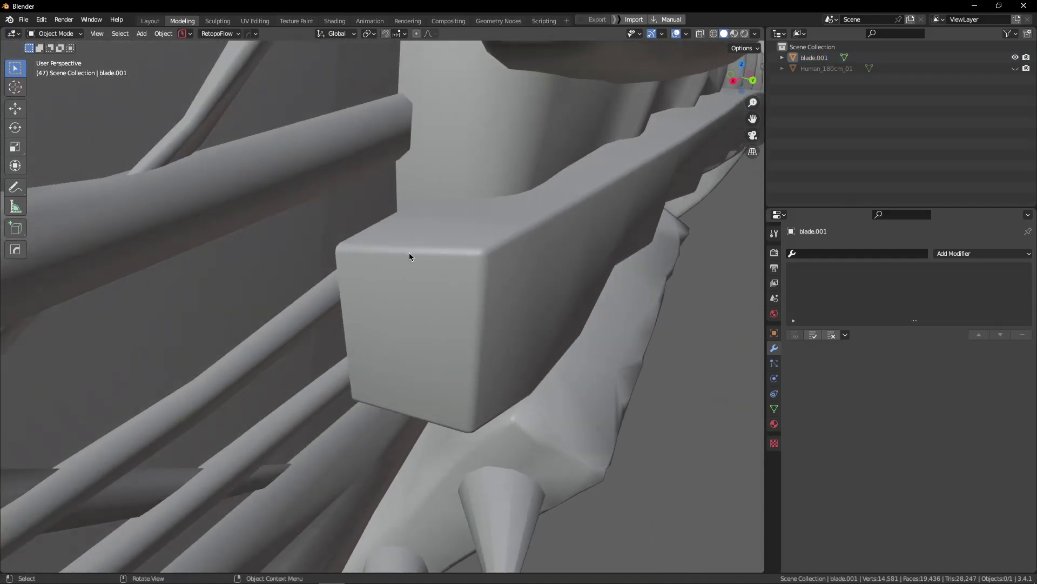
Step: Check the bevelled edges on the bar's squared end in Edit Mode and return to Object Mode
click(484, 267)
key(Tab)
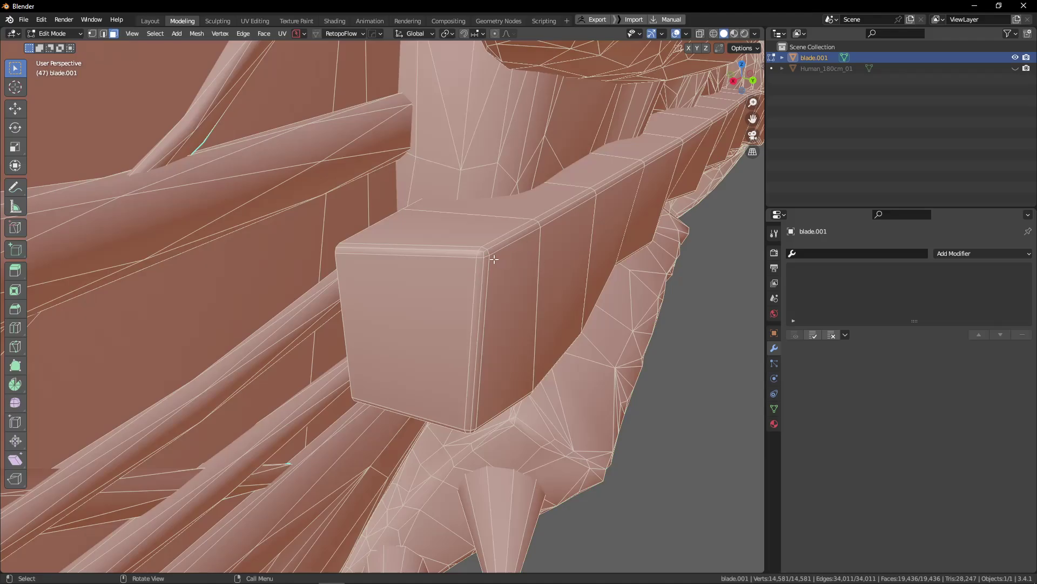
key(ctrl+Tab)
click(482, 218)
alt+drag(544, 246, 528, 252)
scroll(360, 268, up, 2)
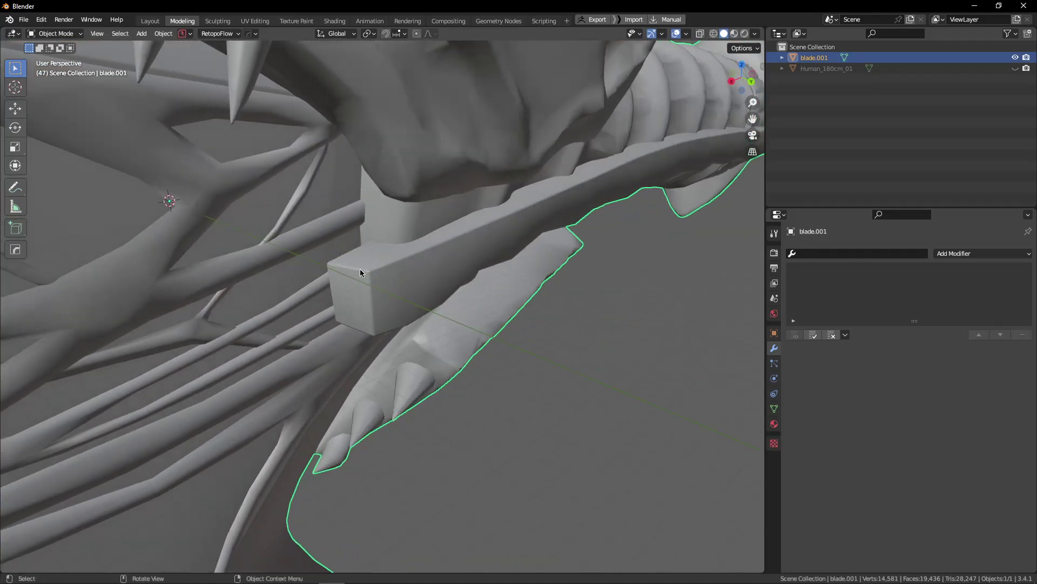
Step: Inspect the whole axe from its opposite side and from the pommel end along the handle
scroll(586, 324, down, 6)
key(alt+a)
middle_drag(586, 324, 526, 290)
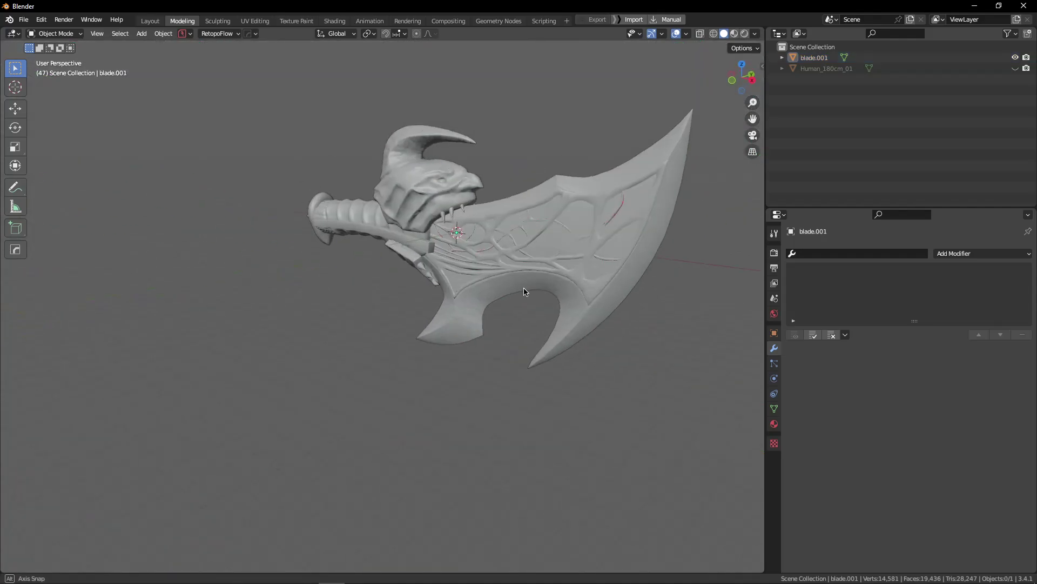
scroll(448, 275, up, 6)
middle_drag(448, 275, 378, 324)
scroll(377, 324, down, 4)
click(367, 335)
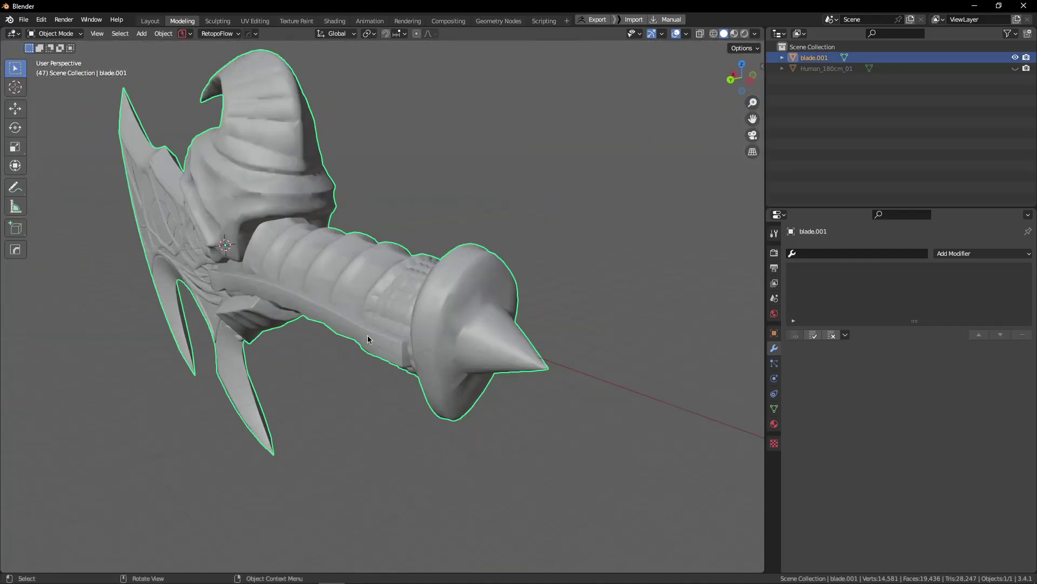
scroll(471, 342, up, 3)
key(alt+a)
scroll(472, 342, down, 1)
middle_drag(472, 342, 396, 298)
Step: Open the axe in Edit Mode and review the wireframe of the lower blade and the claw piece
click(427, 286)
key(Tab)
scroll(420, 279, down, 1)
scroll(407, 298, down, 2)
scroll(396, 298, up, 5)
middle_drag(539, 404, 484, 400)
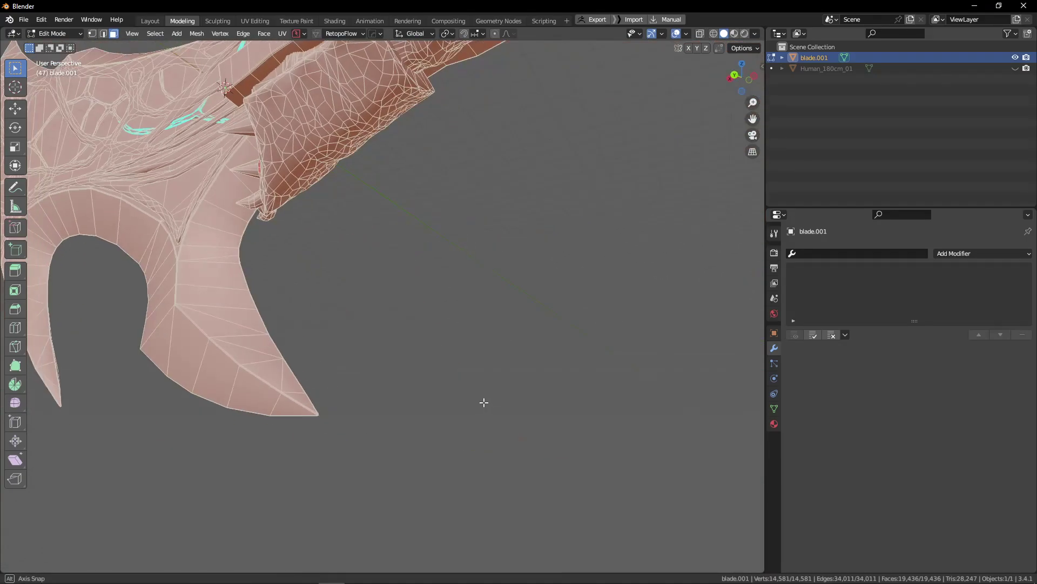
Step: Try hiding the linked mesh selection in vertex mode and examine the edge topology around the blade's corner
key(1)
key(a)
key(shift+l)
key(h)
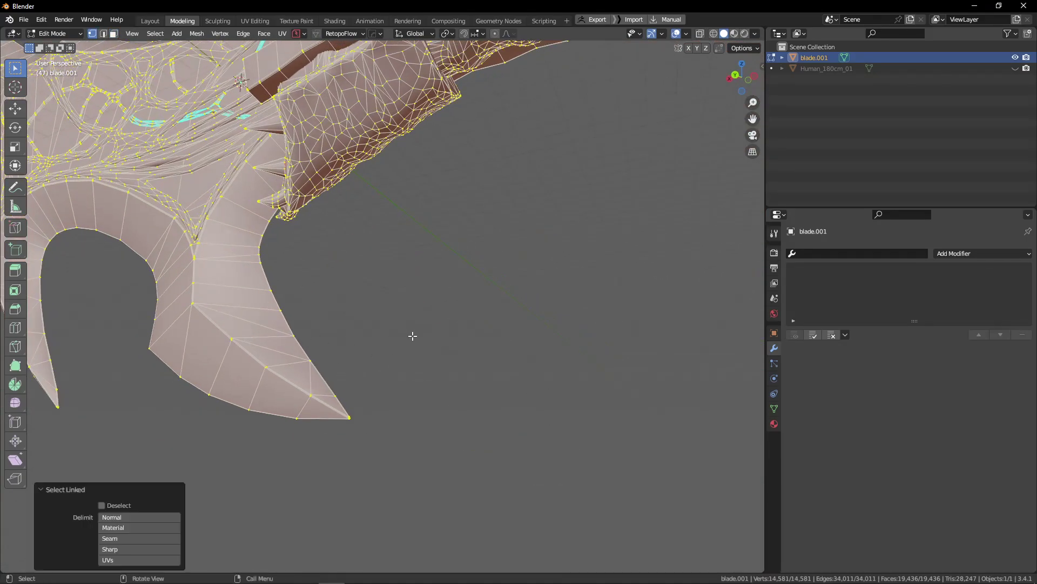
middle_drag(412, 339, 378, 292)
scroll(212, 167, up, 8)
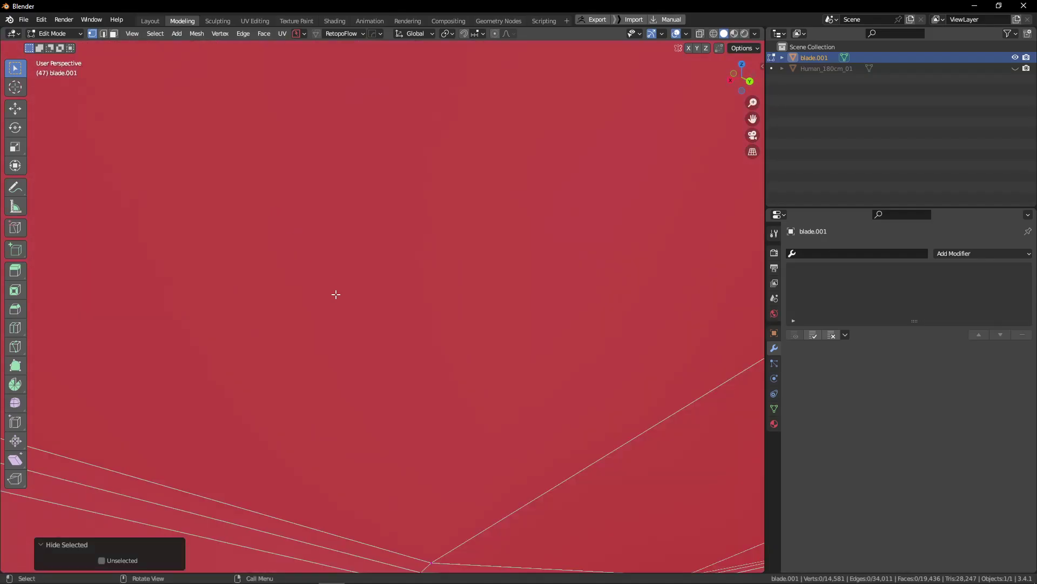
scroll(330, 292, down, 5)
middle_drag(431, 362, 577, 355)
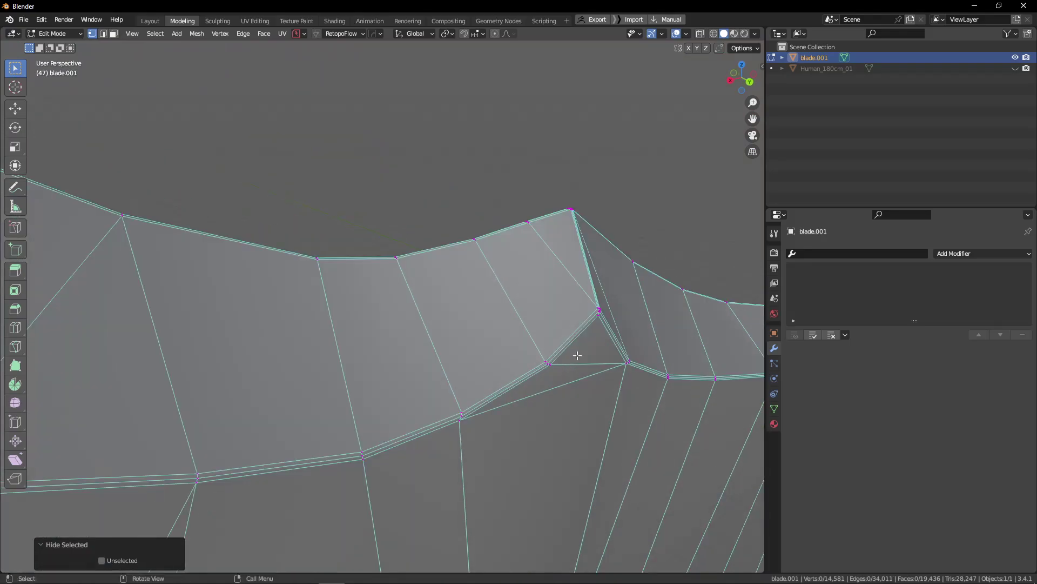
Step: Return to Object Mode and review the shading of the lower blade and the overall axe silhouette
key(Tab)
middle_drag(546, 287, 432, 245)
scroll(497, 310, down, 4)
scroll(519, 390, down, 2)
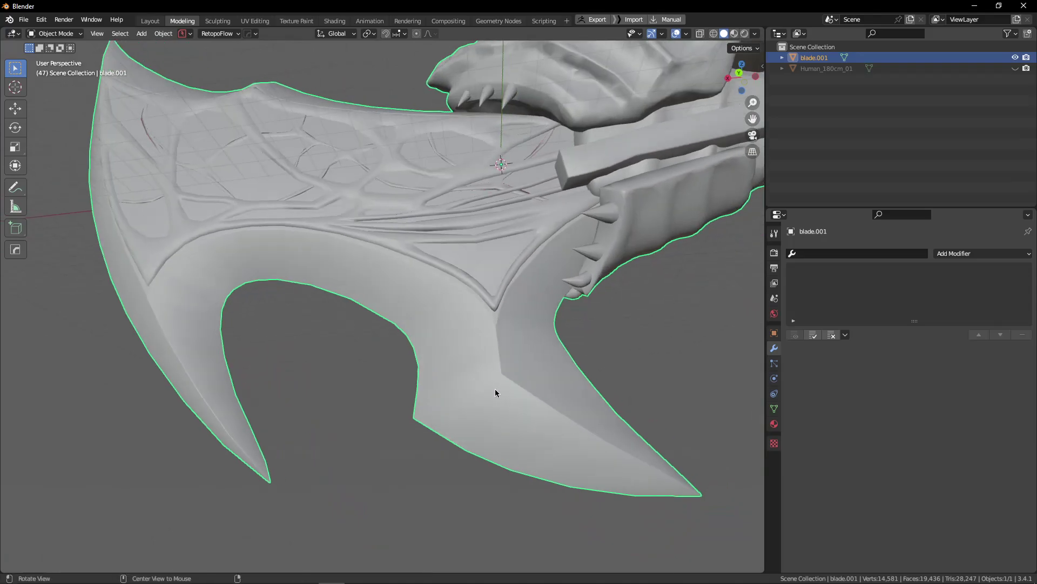
scroll(479, 377, down, 4)
key(c)
key(Escape)
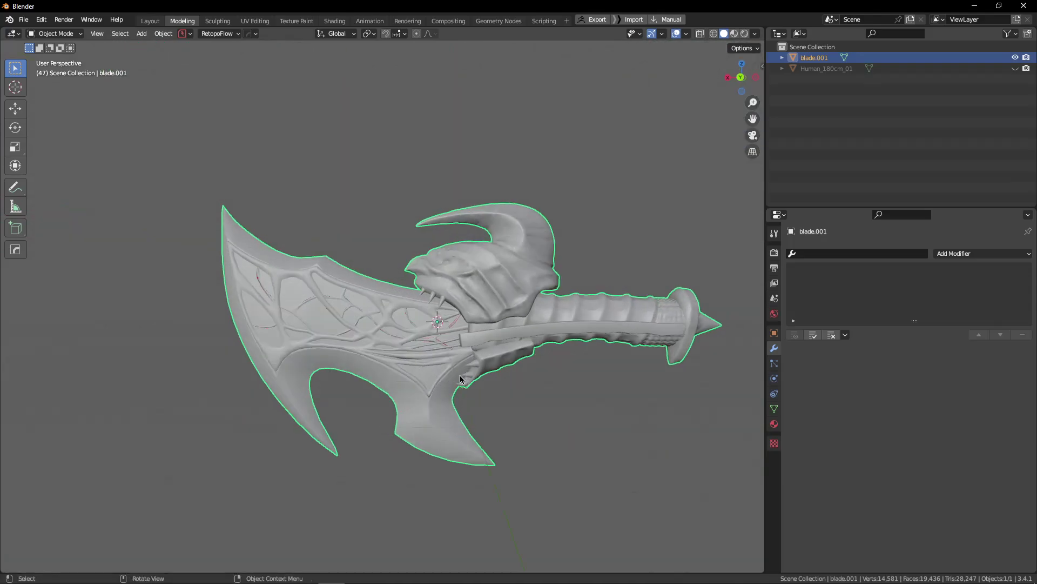
mouse_move(415, 379)
alt+mouse_down()
mouse_move(425, 387)
mouse_move(431, 379)
alt+mouse_up()
scroll(425, 387, down, 2)
middle_drag(431, 379, 352, 352)
scroll(384, 387, up, 3)
scroll(355, 349, down, 2)
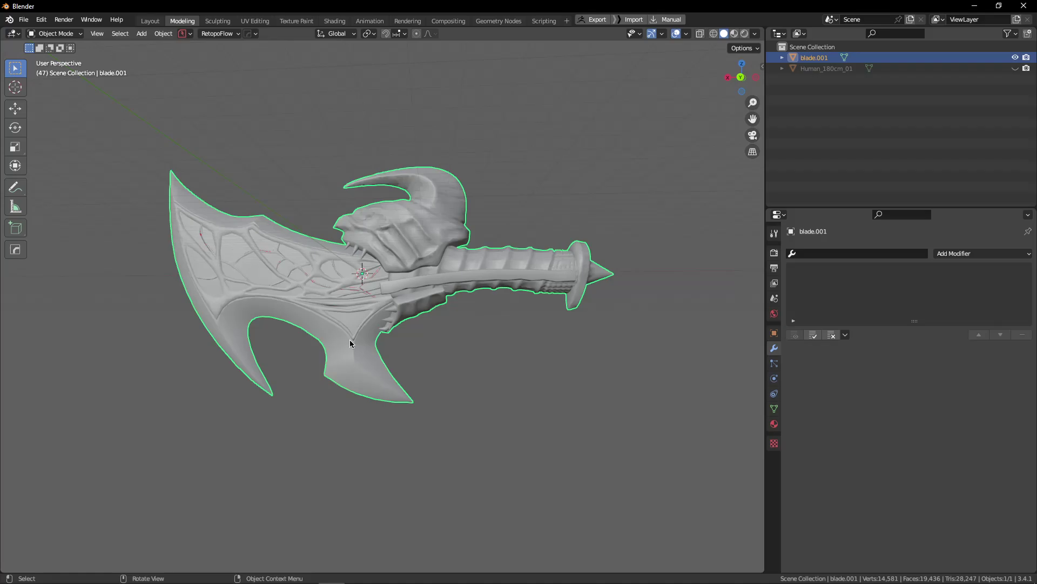
Step: Inspect the bar and claws beneath the creature head and the surrounding blade from several angles
scroll(486, 343, up, 6)
ctrl+alt+drag(511, 336, 391, 232)
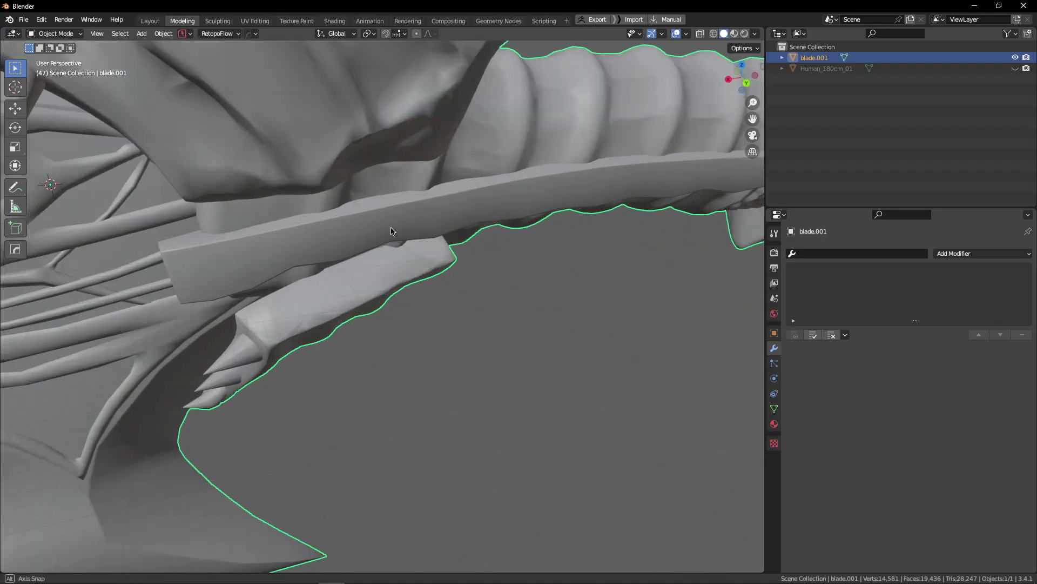
alt+drag(169, 244, 273, 222)
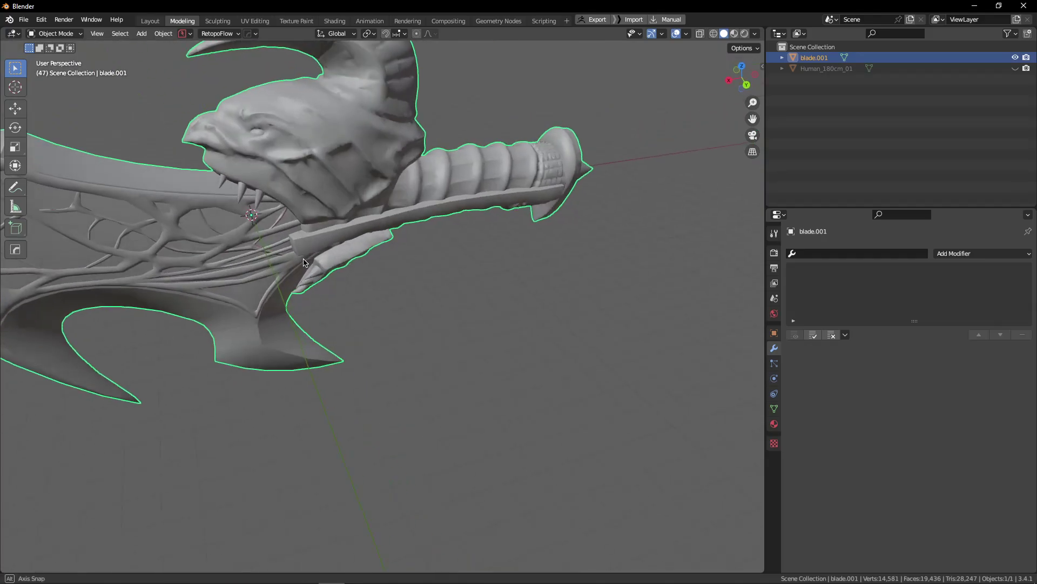
shift+middle_drag(313, 235, 283, 139)
scroll(500, 279, up, 4)
scroll(500, 279, down, 7)
middle_drag(422, 268, 320, 236)
middle_drag(389, 233, 310, 198)
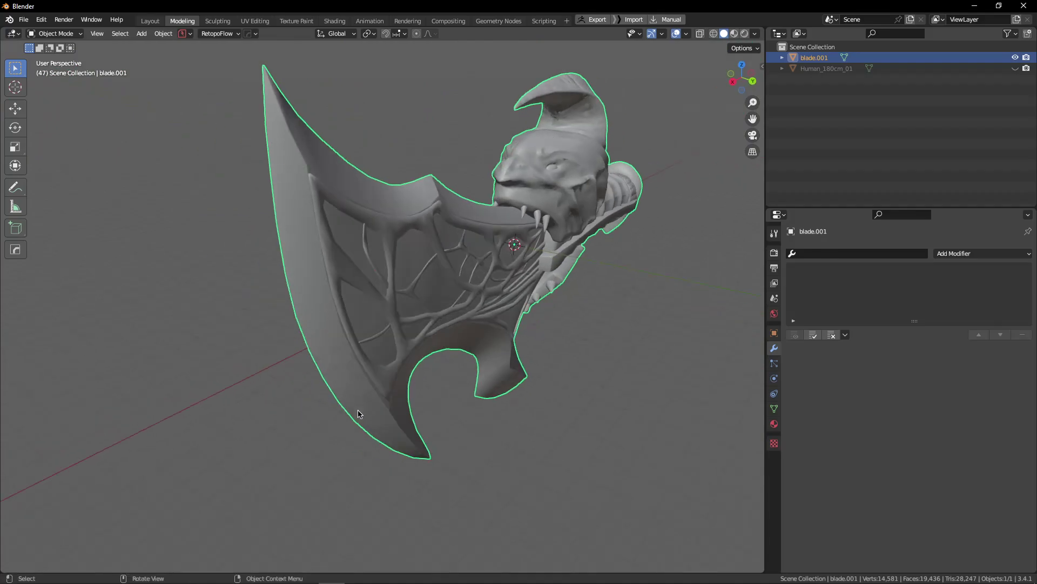
Step: Take a last look at the blade's veined cutouts and delete the axe from the scene
alt+drag(447, 428, 402, 417)
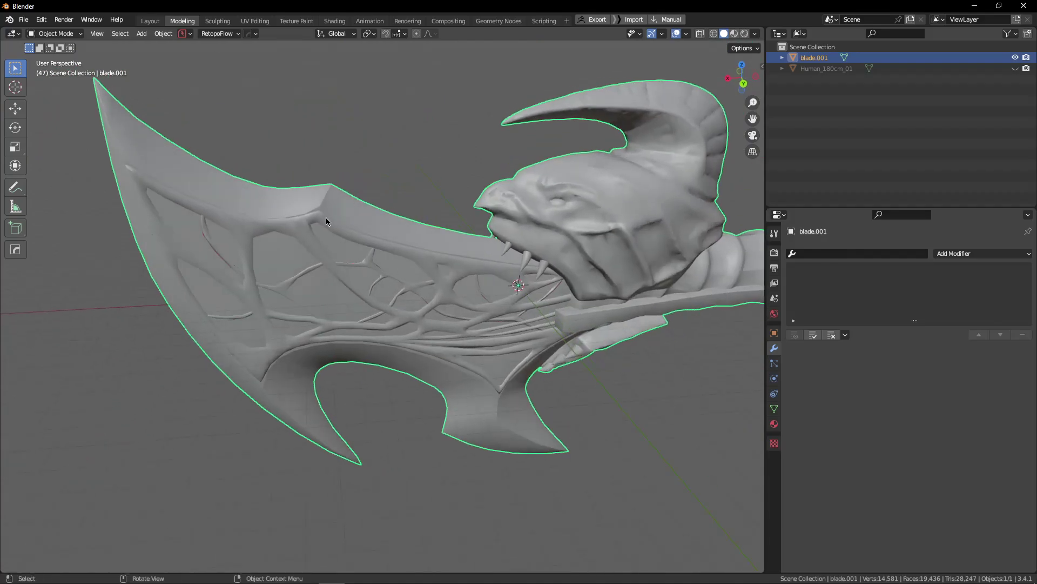
scroll(326, 217, down, 4)
middle_drag(397, 273, 313, 237)
scroll(402, 258, up, 3)
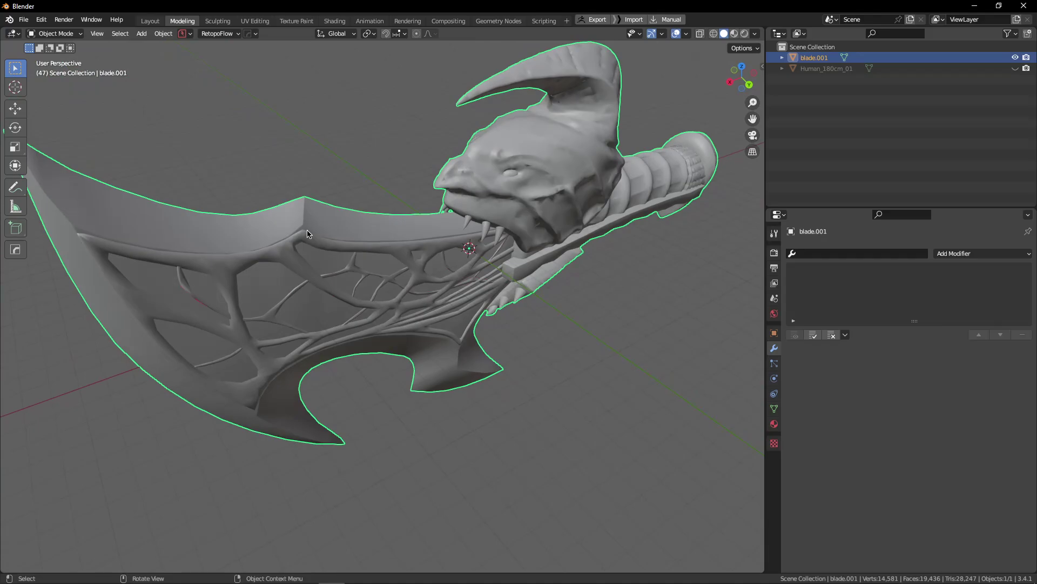
key(Delete)
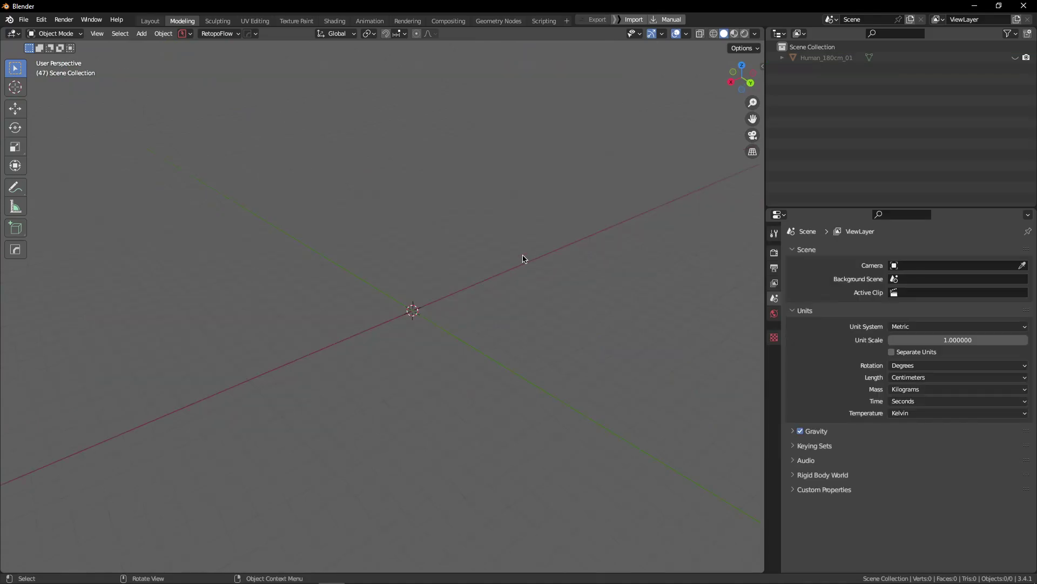